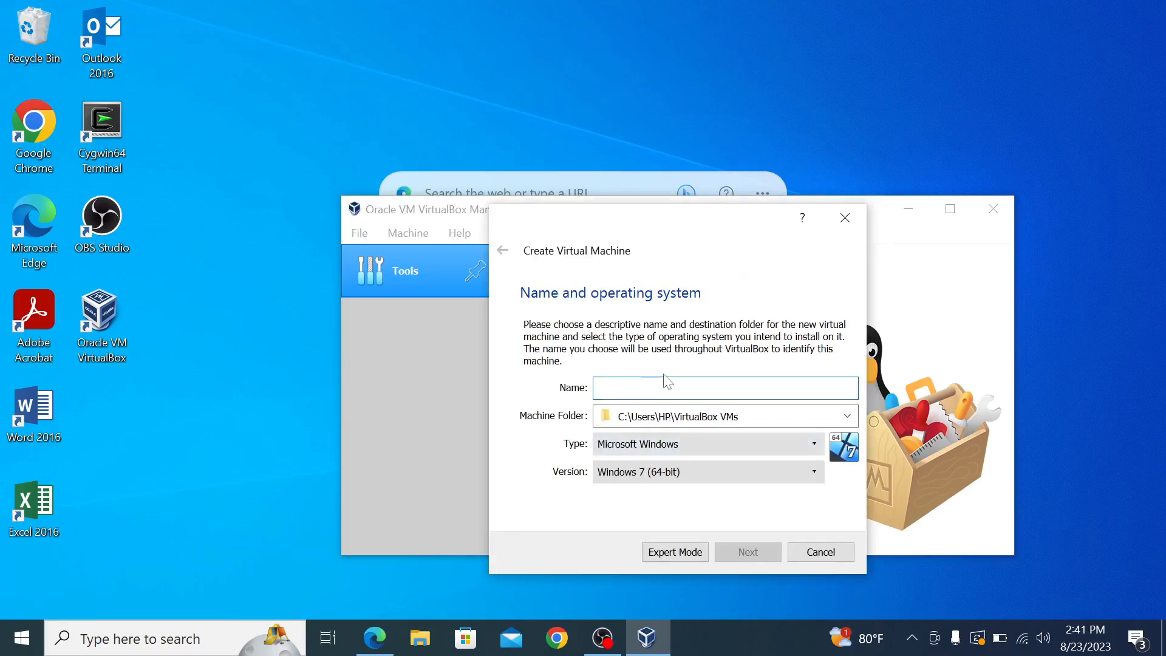
Step: Name the new virtual machine DC and set its version to Windows 10 (64-bit)
text(Dc)
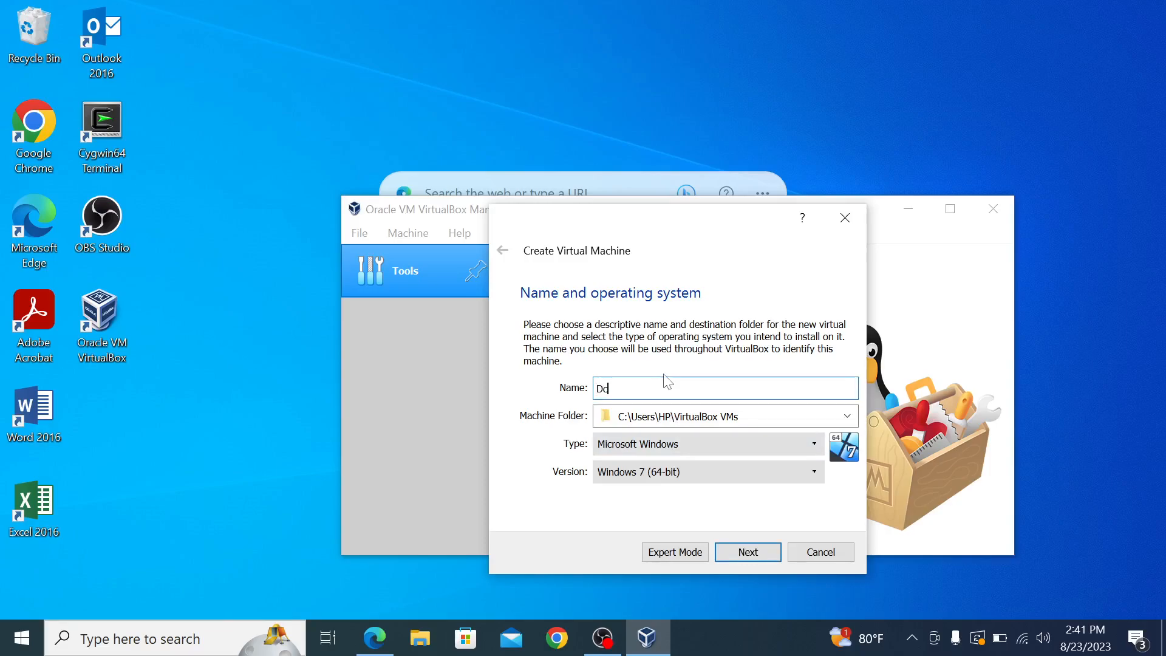
key(BackSpace)
click(652, 477)
scroll(653, 576, up, 3)
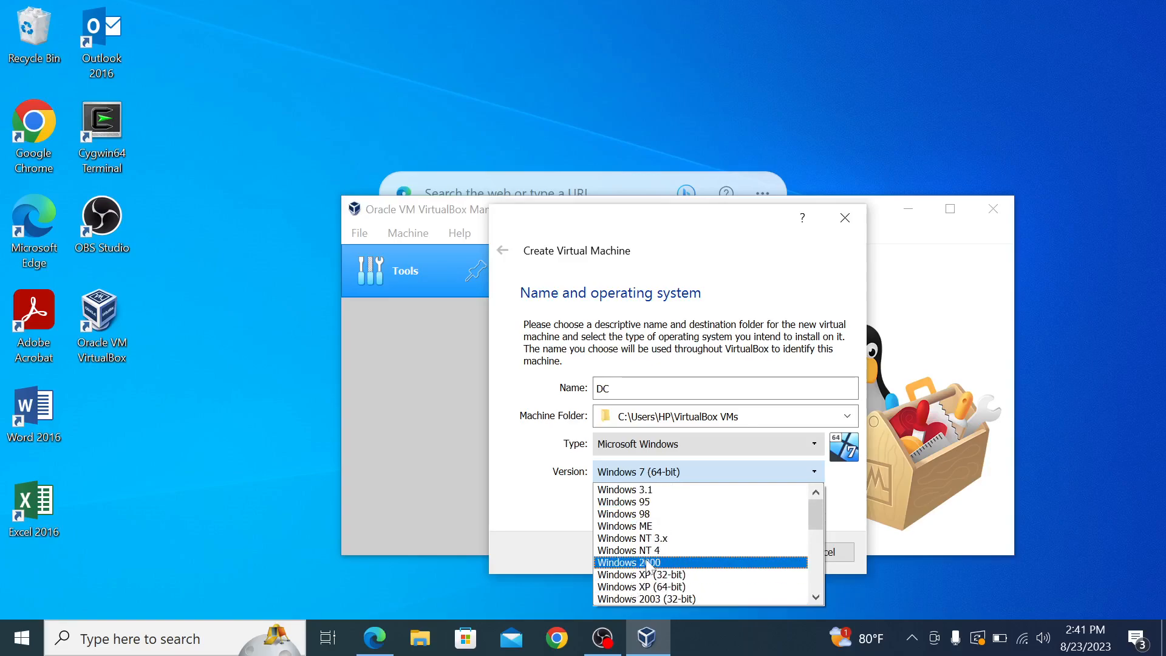
scroll(649, 568, down, 1)
scroll(649, 568, down, 3)
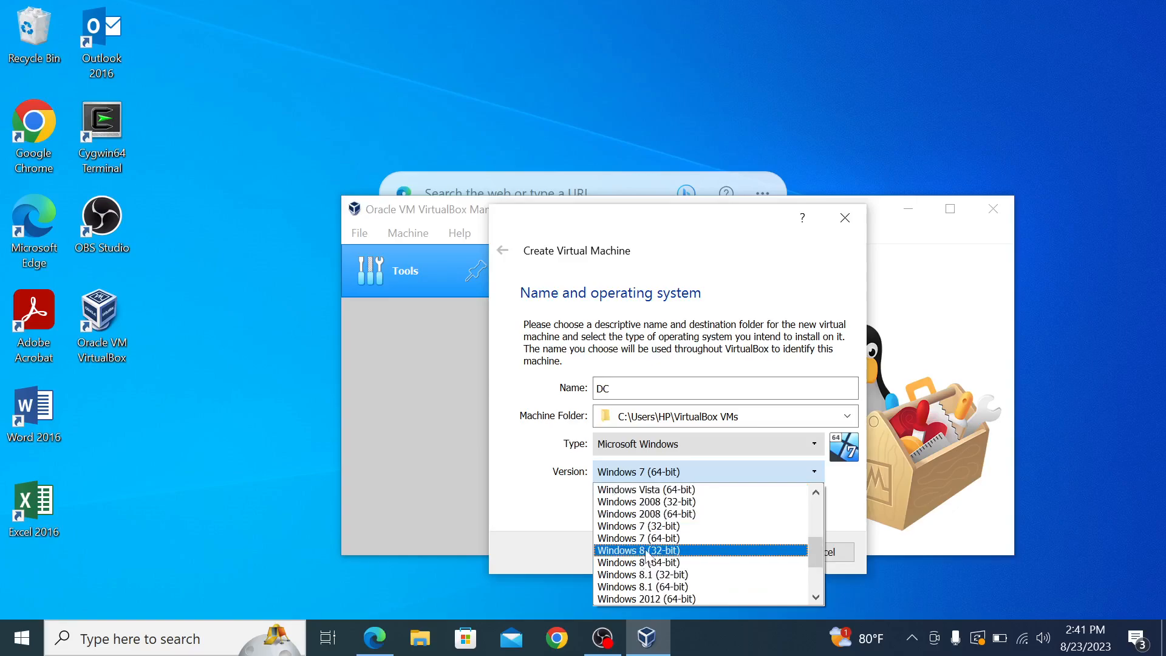
scroll(646, 564, down, 1)
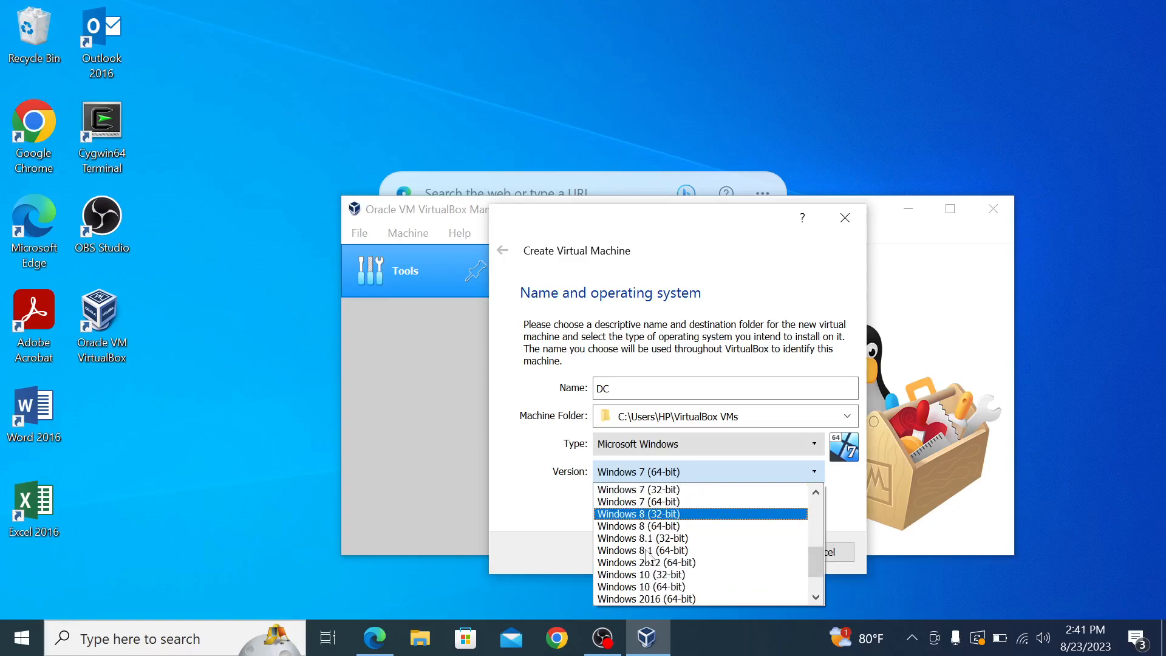
click(665, 587)
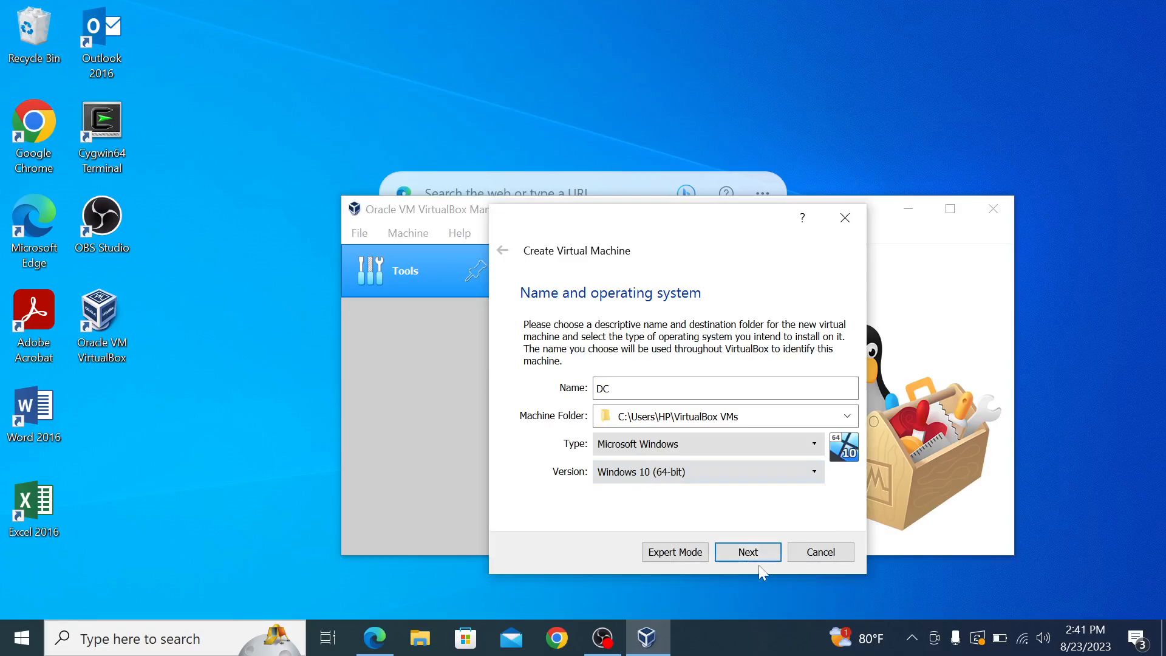
Step: Keep 2048 MB of memory and create a dynamically allocated 50 GB VDI disk
click(748, 552)
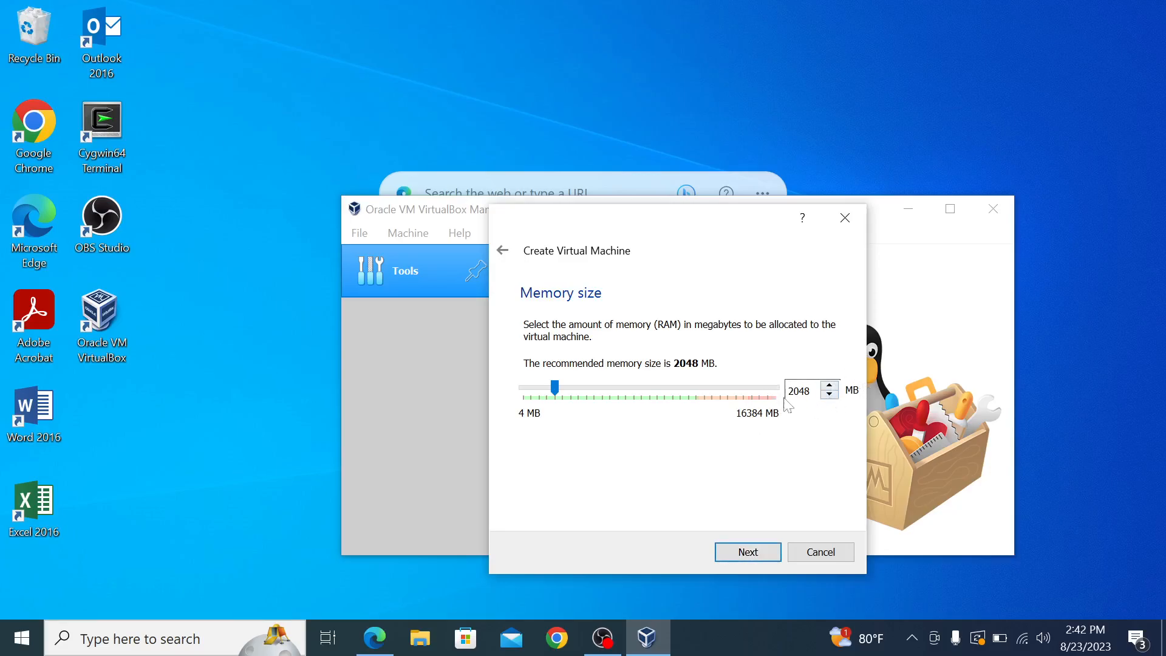
click(756, 555)
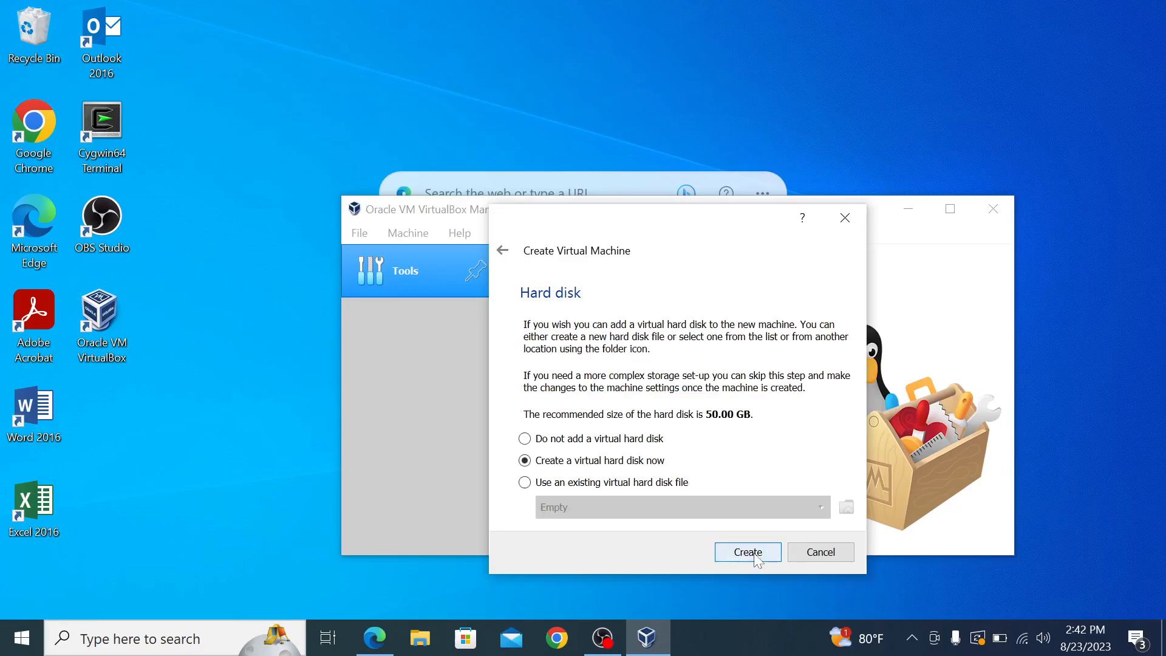
click(748, 552)
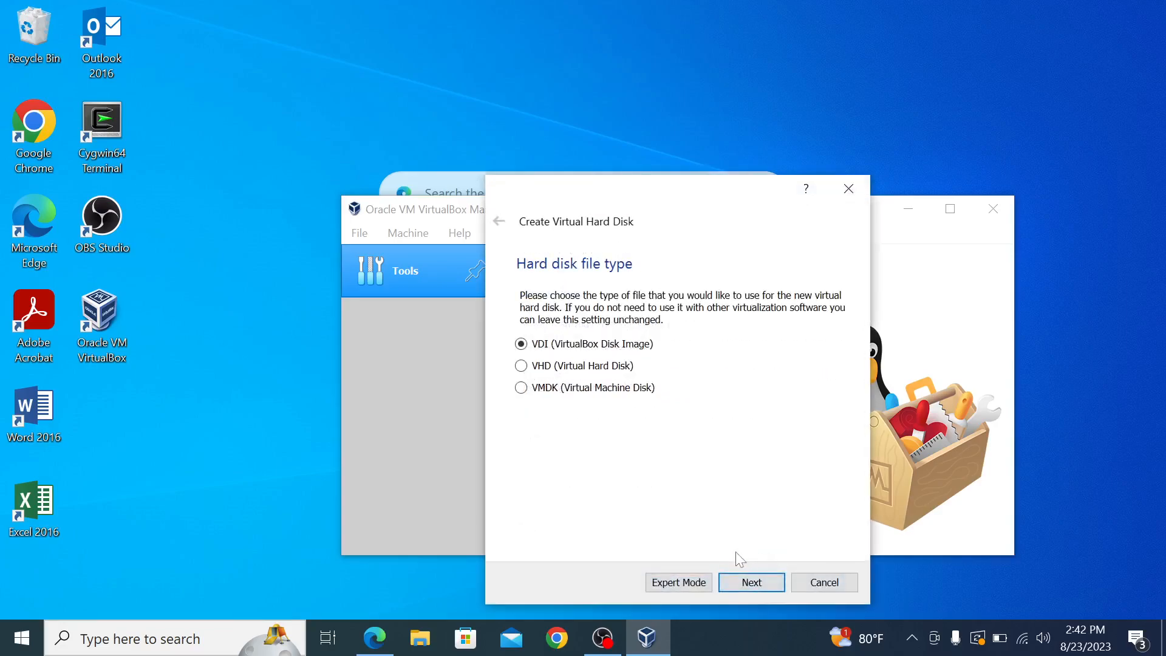
click(753, 583)
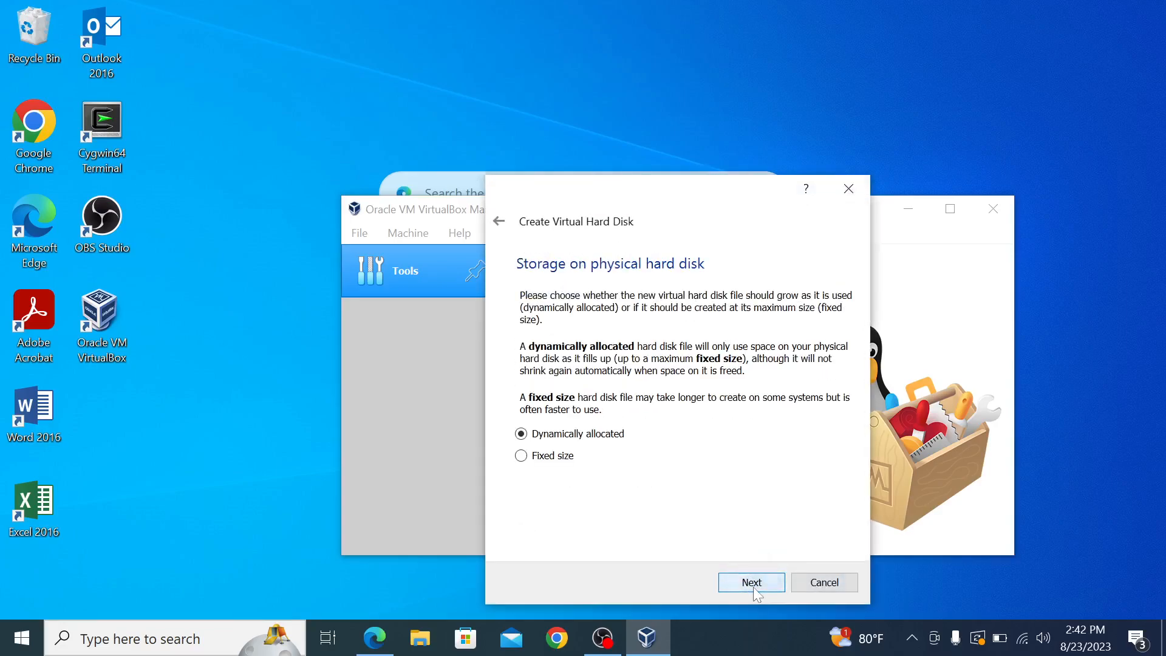
click(753, 587)
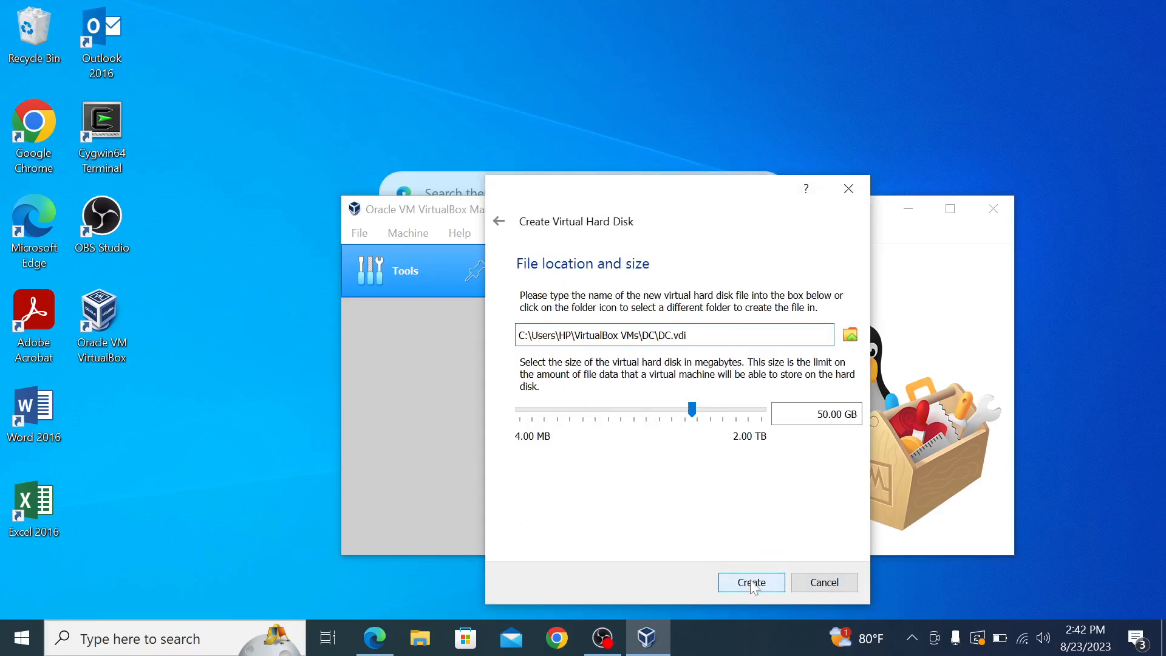
click(751, 583)
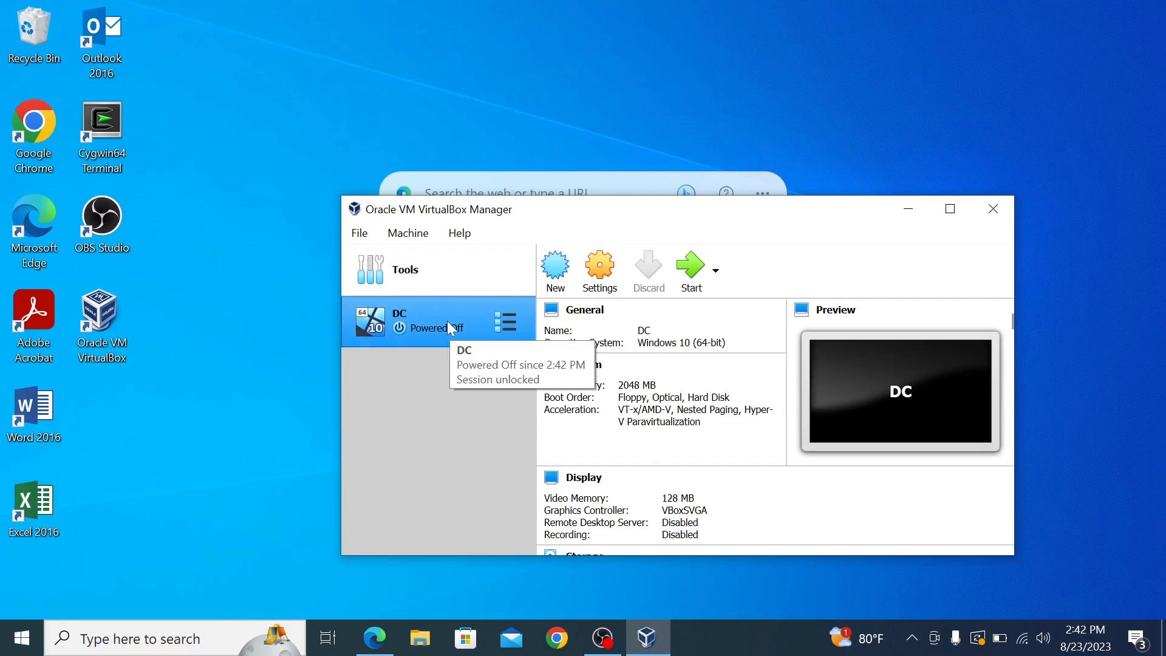
Step: Set DC's shared clipboard and drag-and-drop both to Bidirectional
click(594, 278)
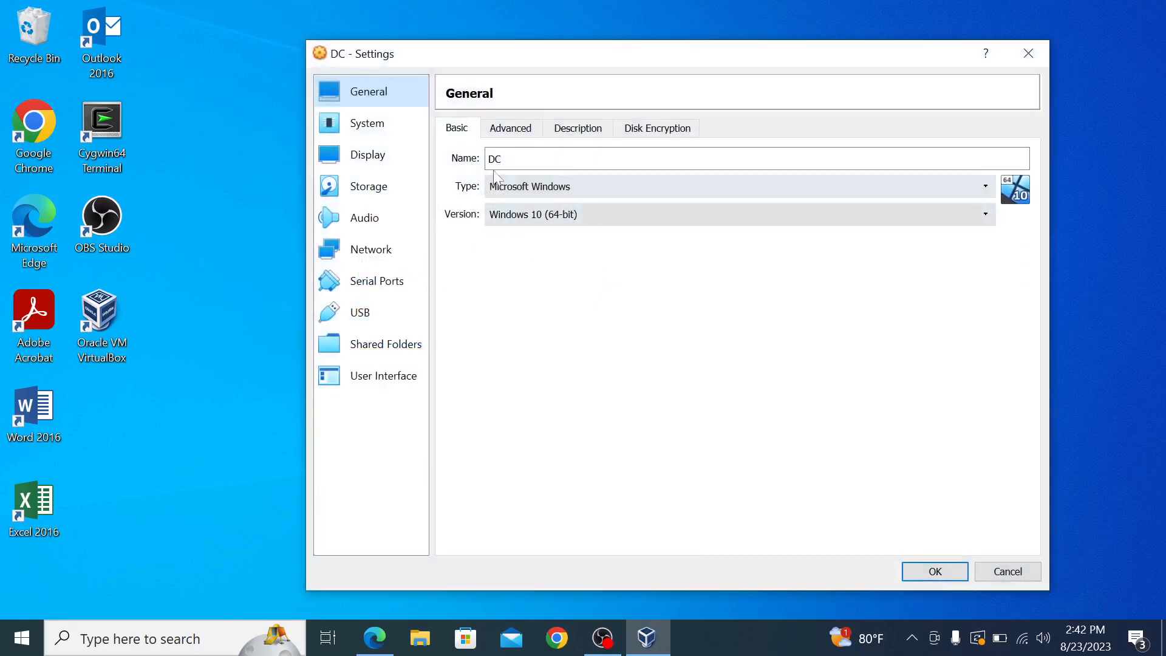
click(510, 128)
click(543, 187)
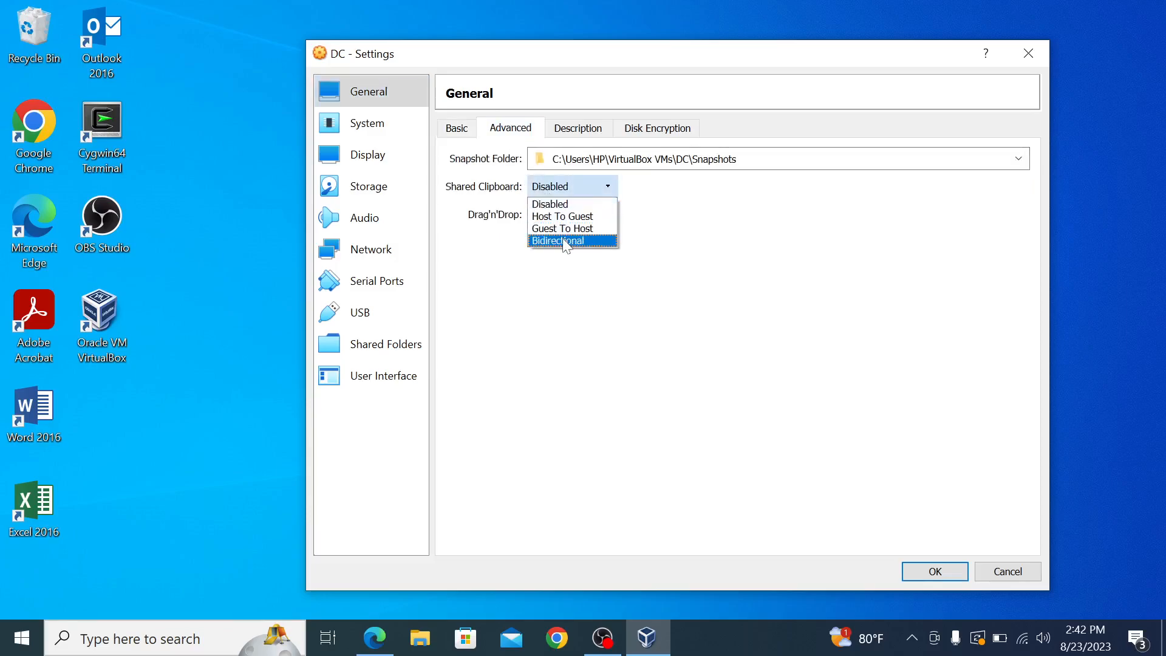
click(565, 241)
click(552, 216)
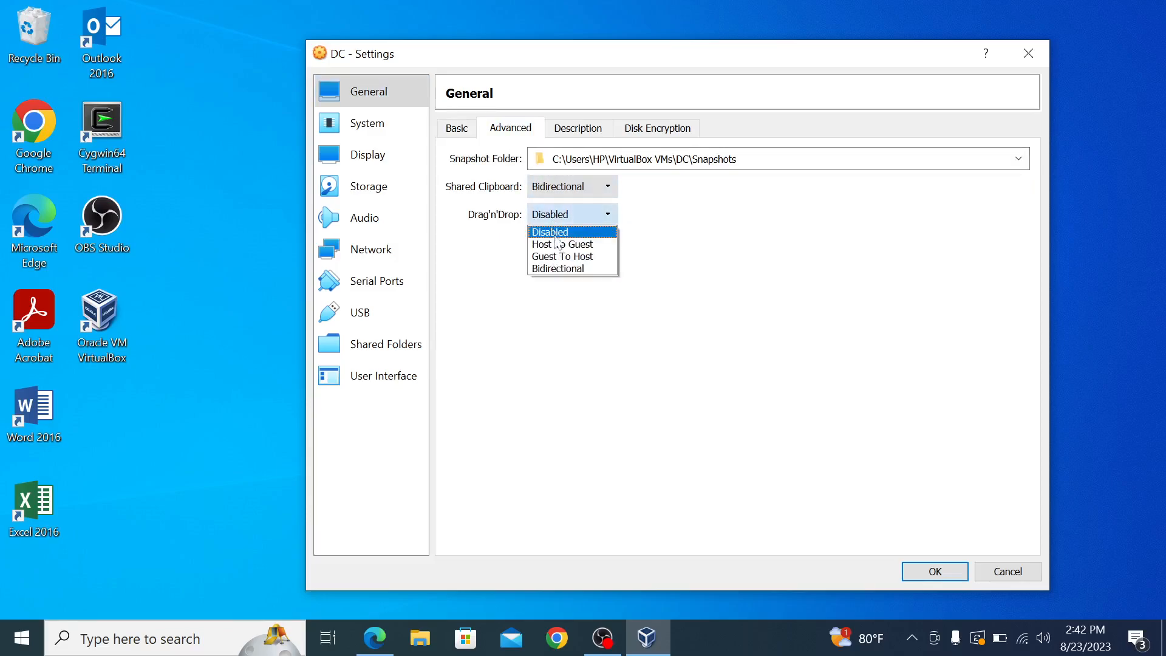
click(559, 268)
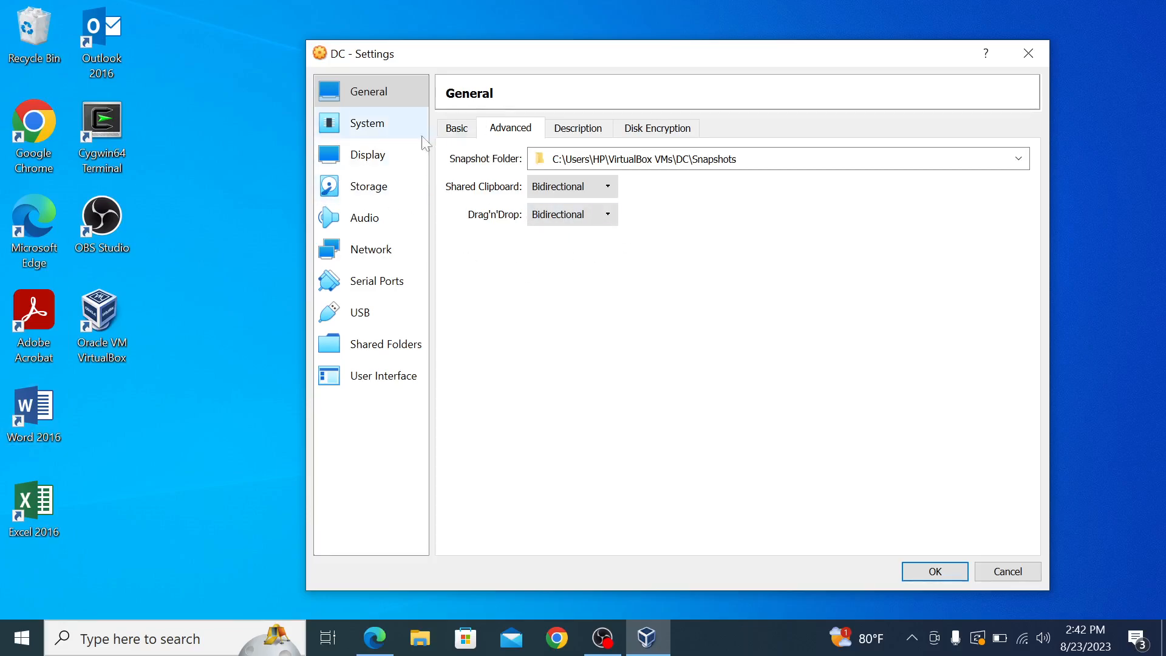
Step: Raise DC's processor count to 3
click(374, 124)
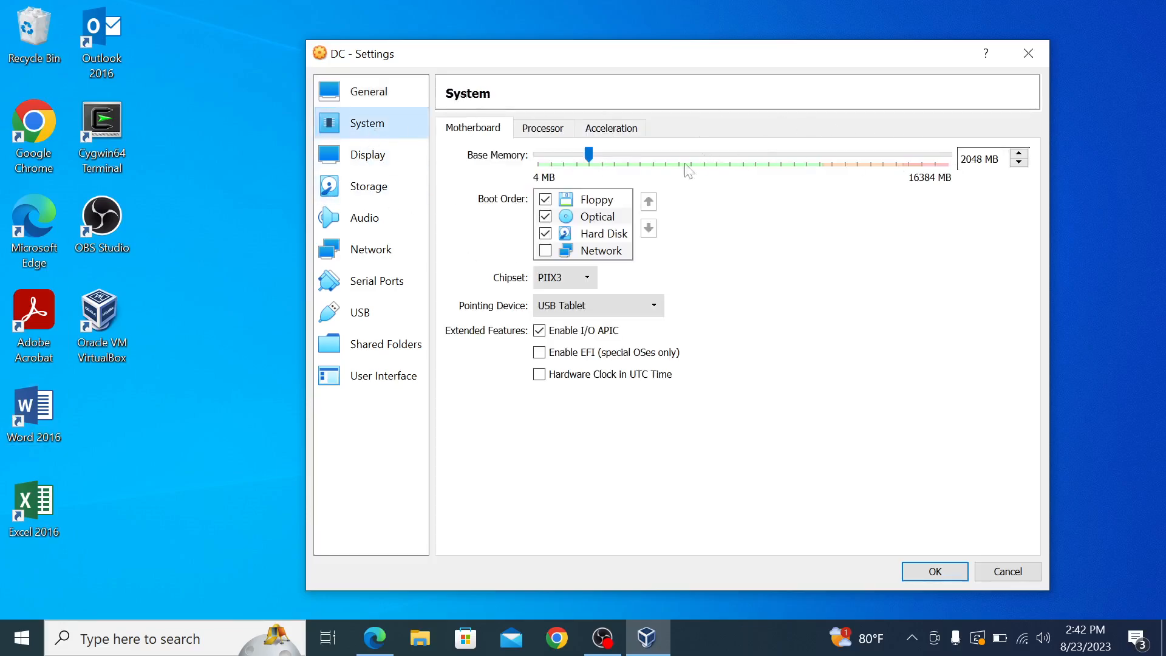
click(540, 130)
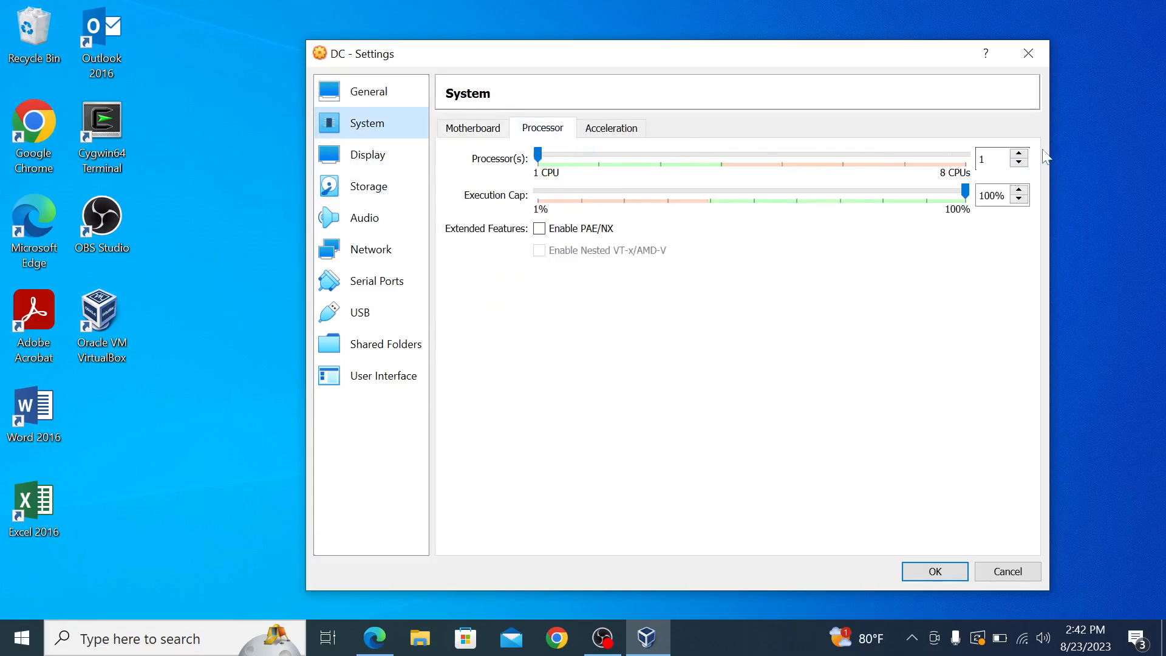
click(1019, 155)
click(1020, 155)
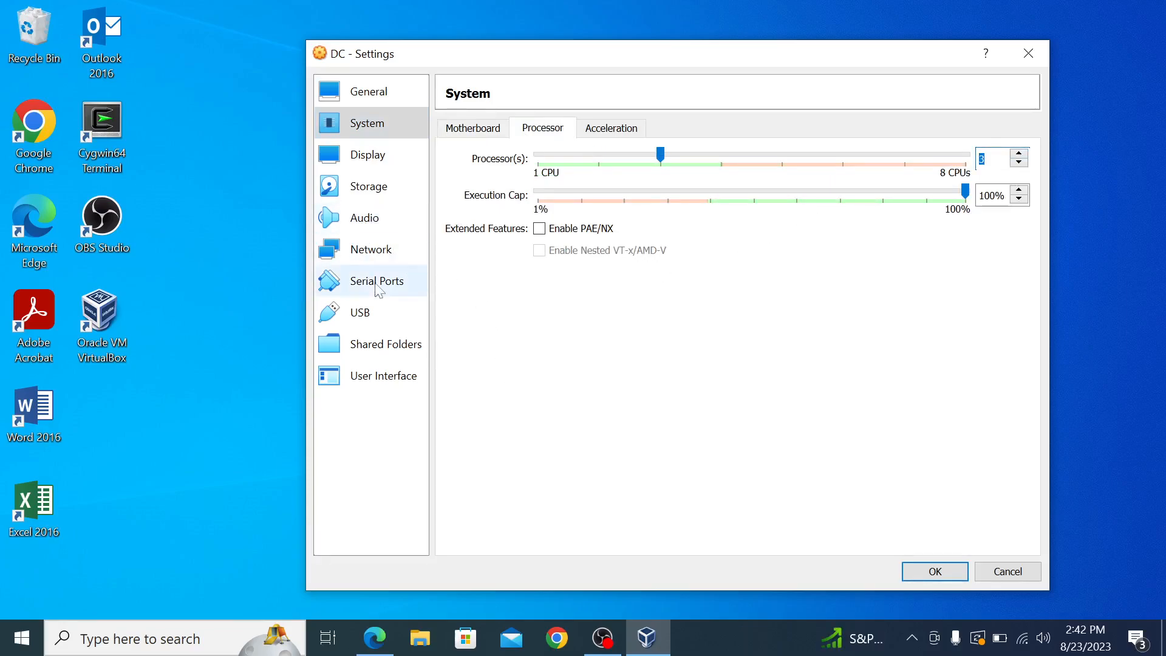
Step: Enable Adapter 2 attached to Internal Network and save the settings
click(358, 255)
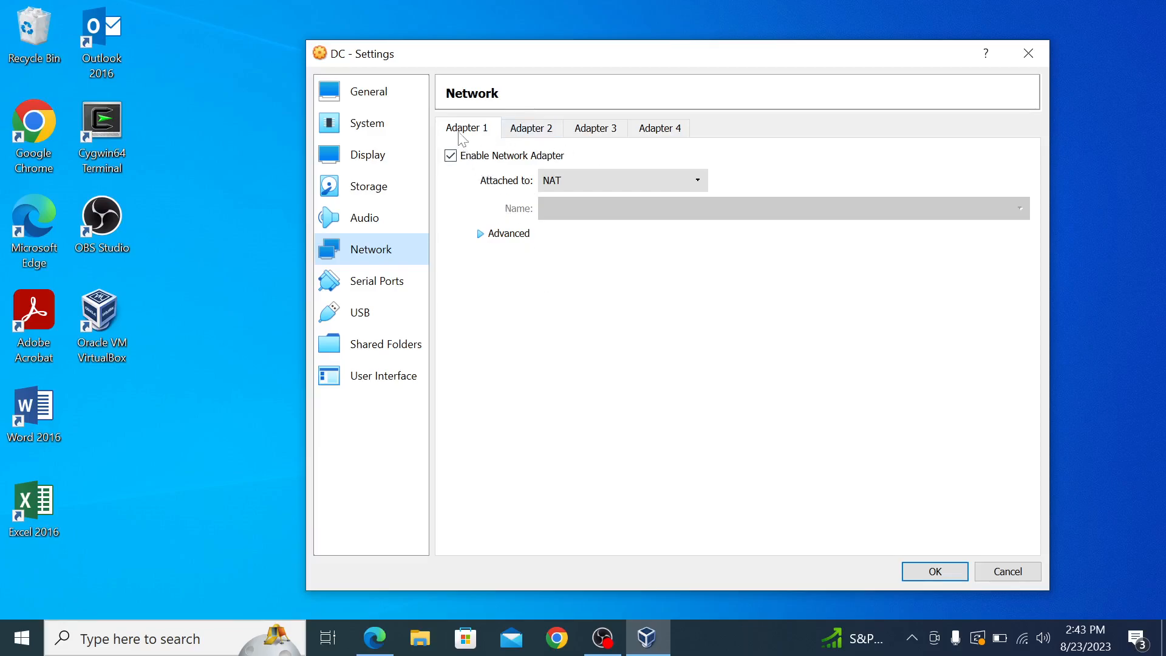
click(543, 134)
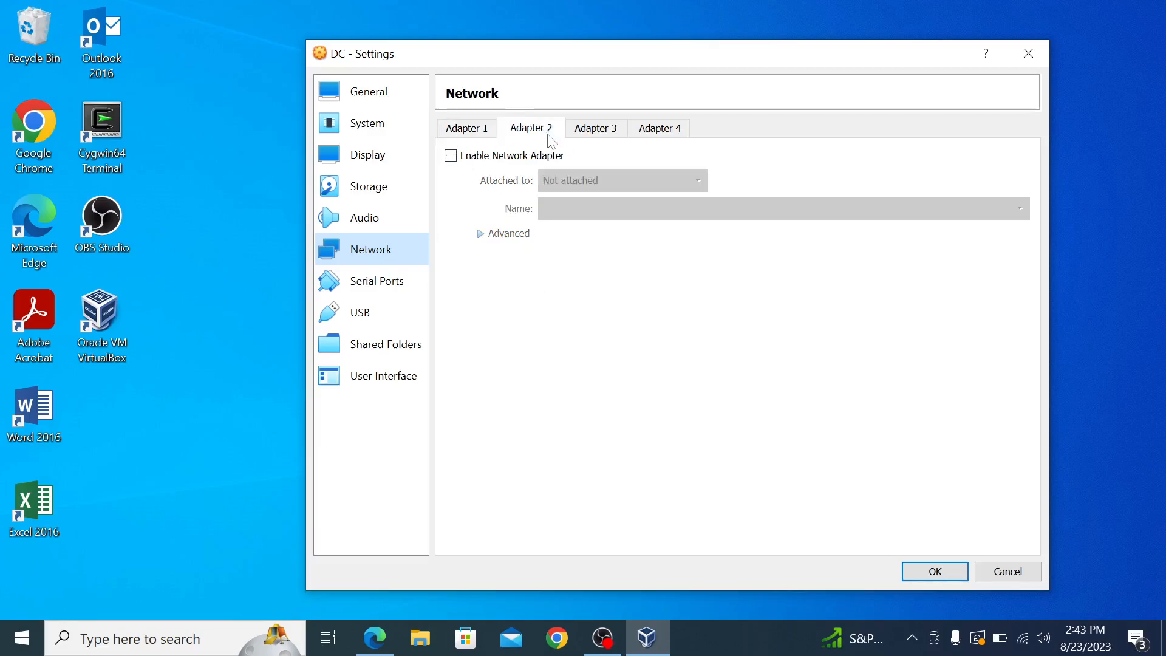
click(451, 156)
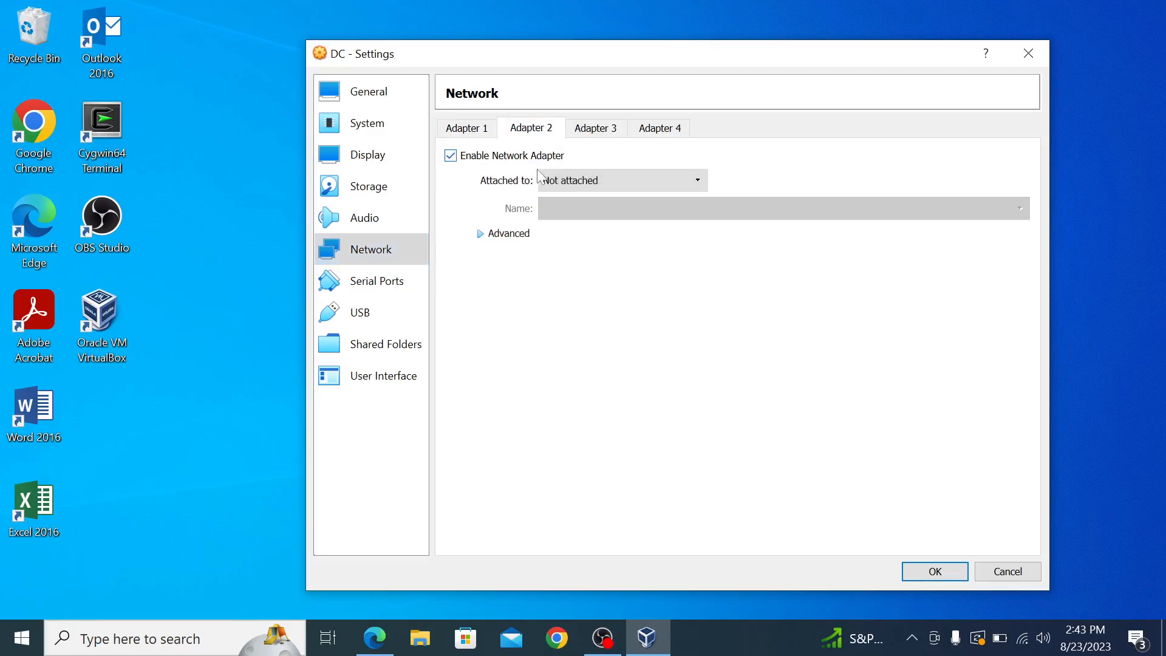
click(622, 184)
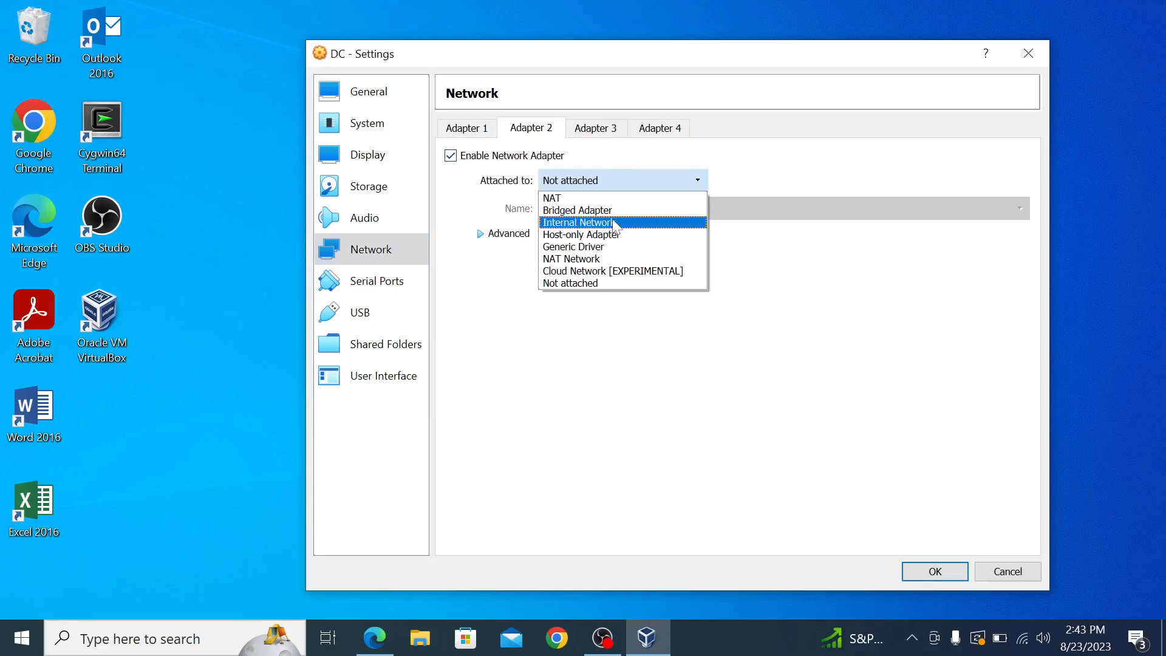
click(614, 224)
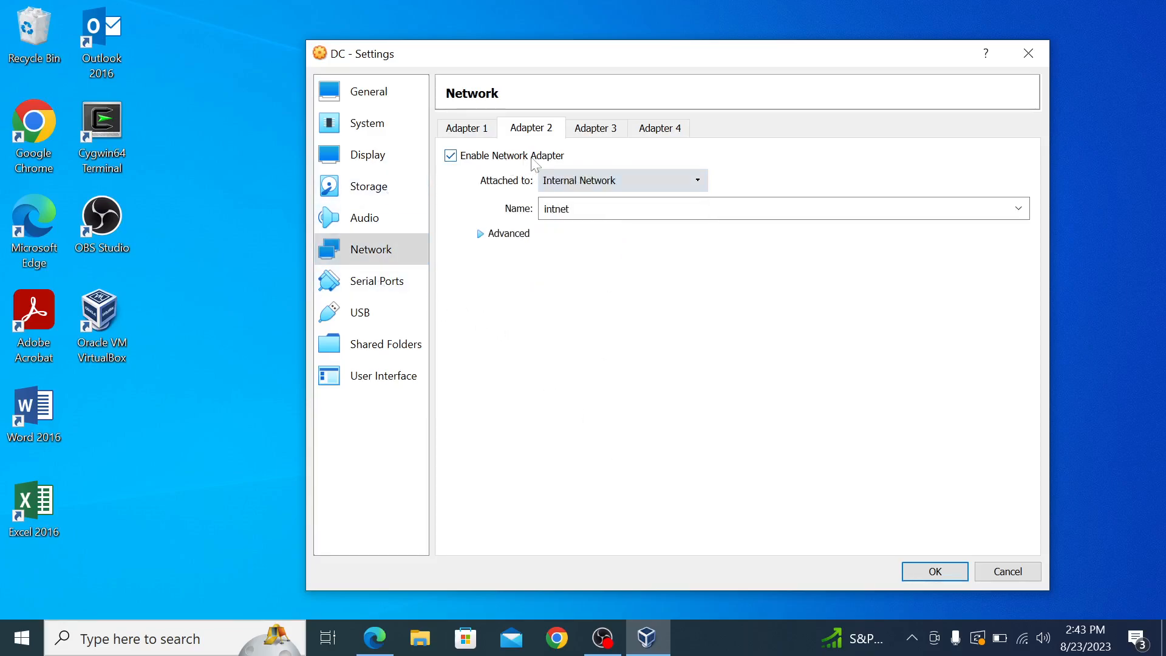
click(935, 570)
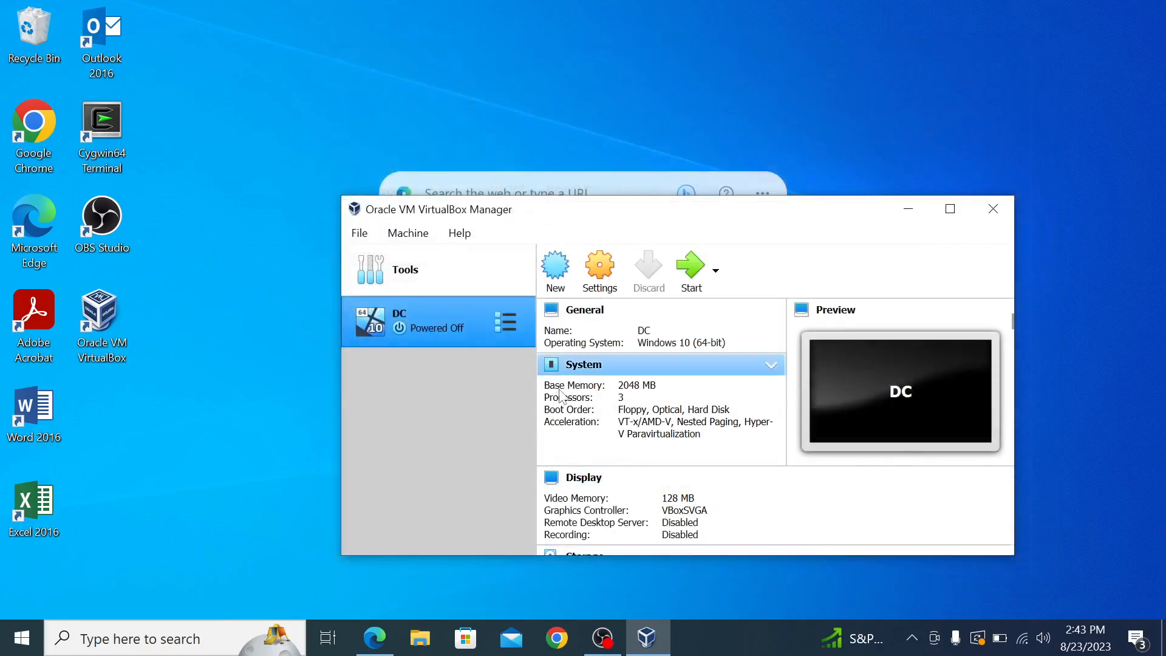
Step: Start DC, add the 17763.3650.221105-1748 server ISO from Downloads, and boot from it
double_click(426, 329)
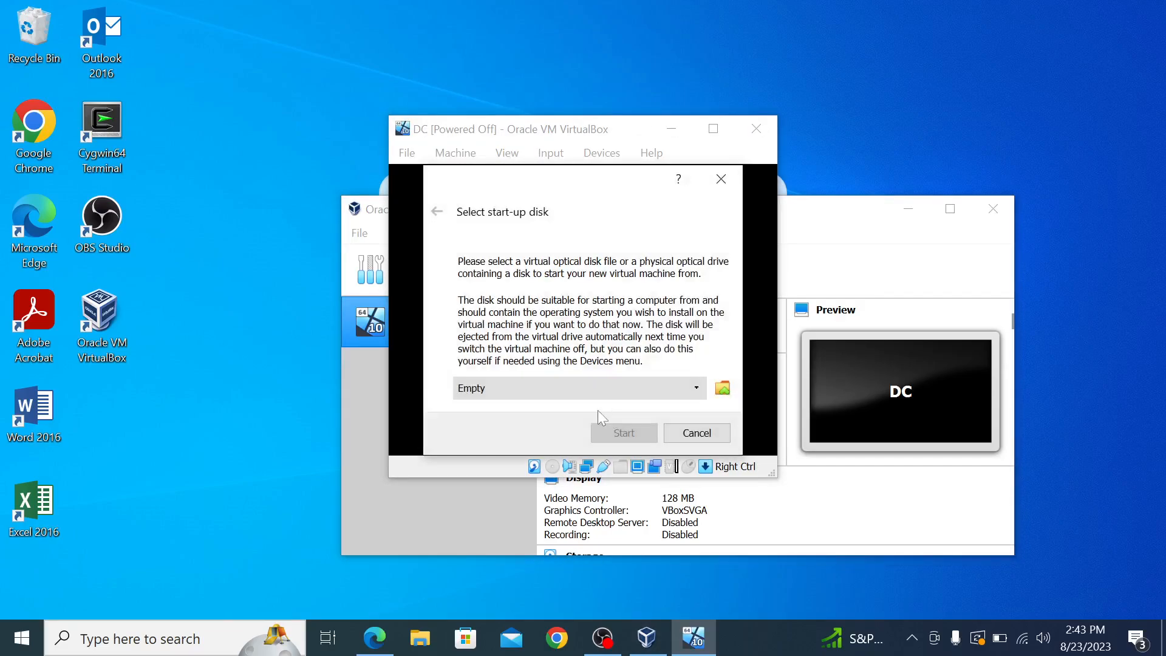
click(721, 388)
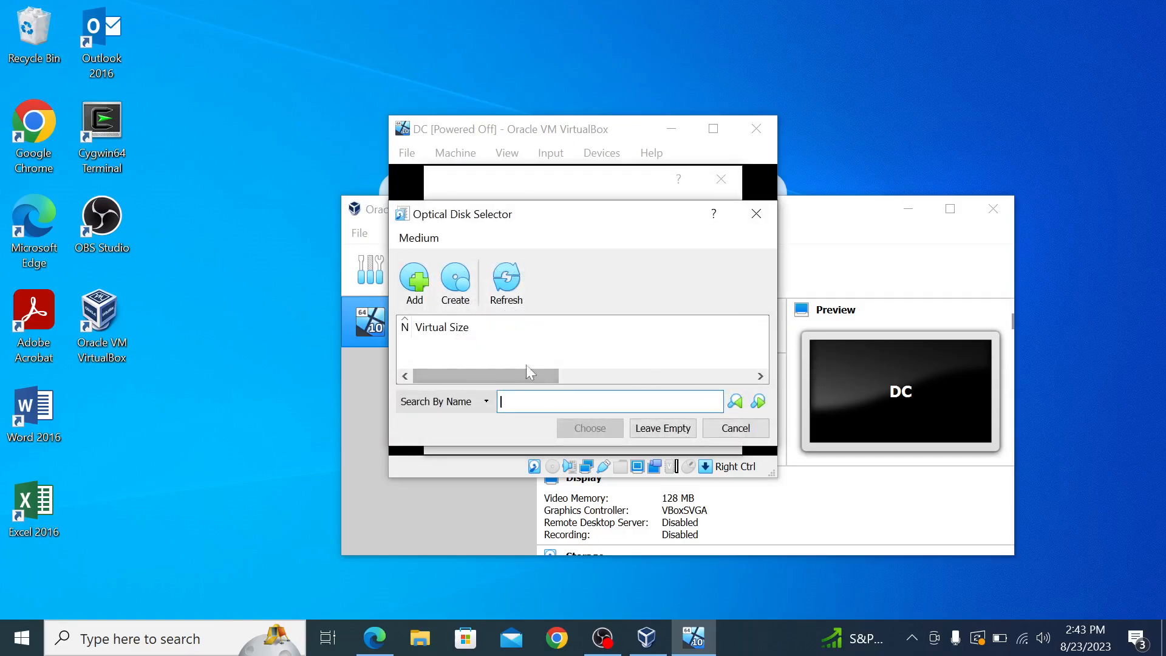
click(413, 281)
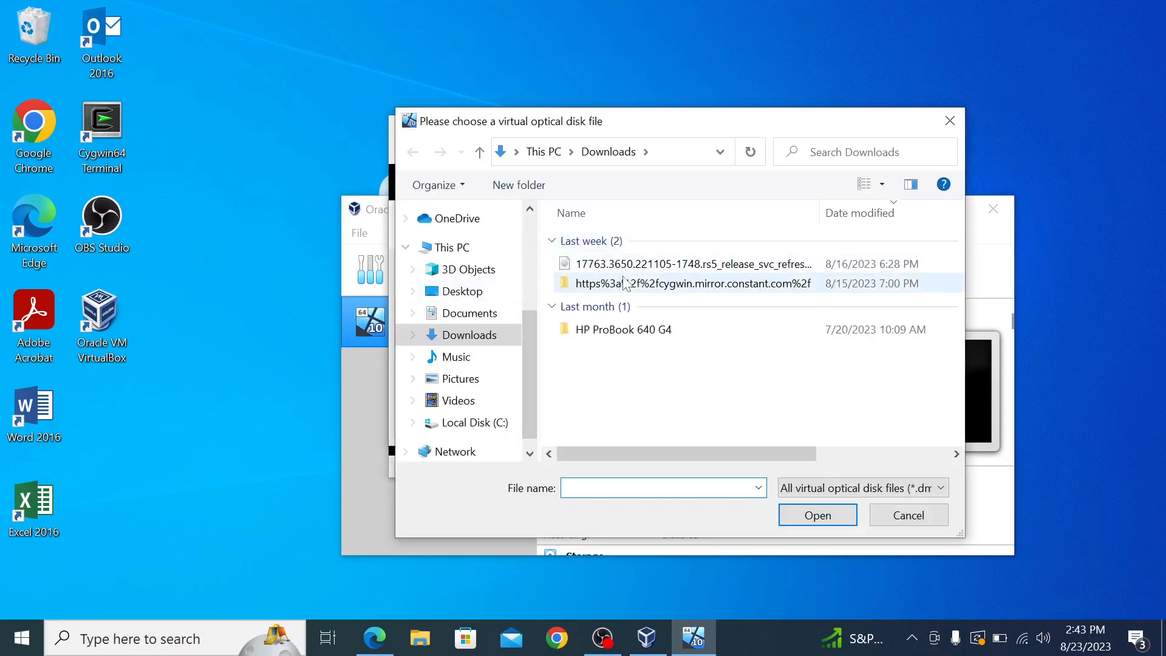
click(645, 267)
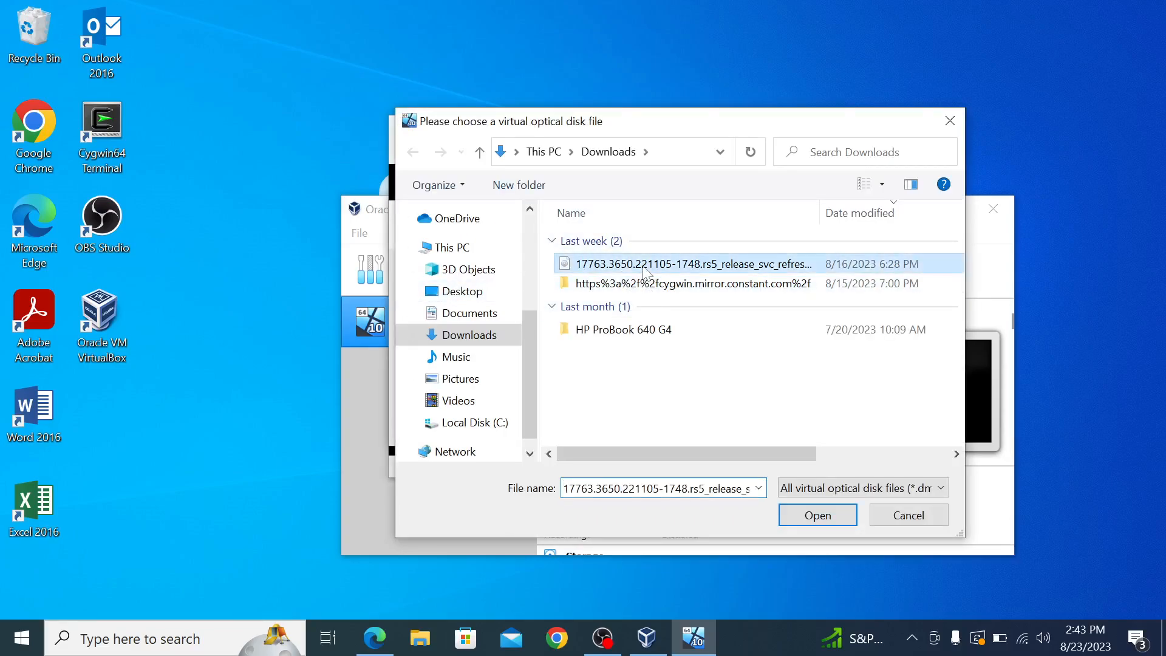
click(814, 521)
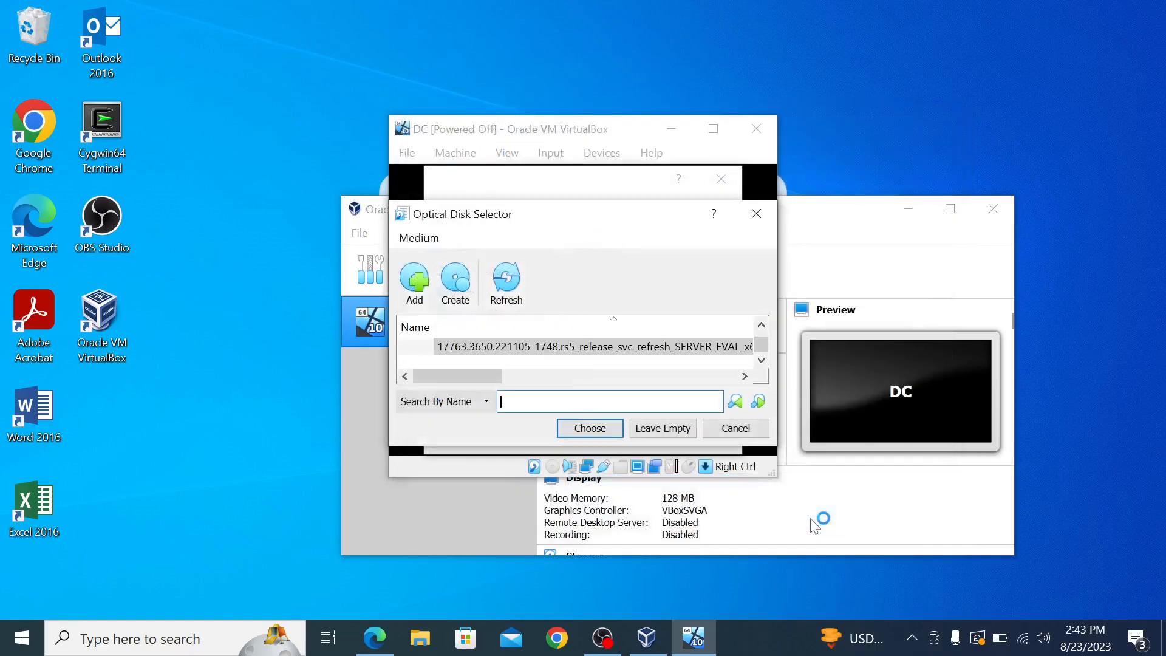
click(581, 428)
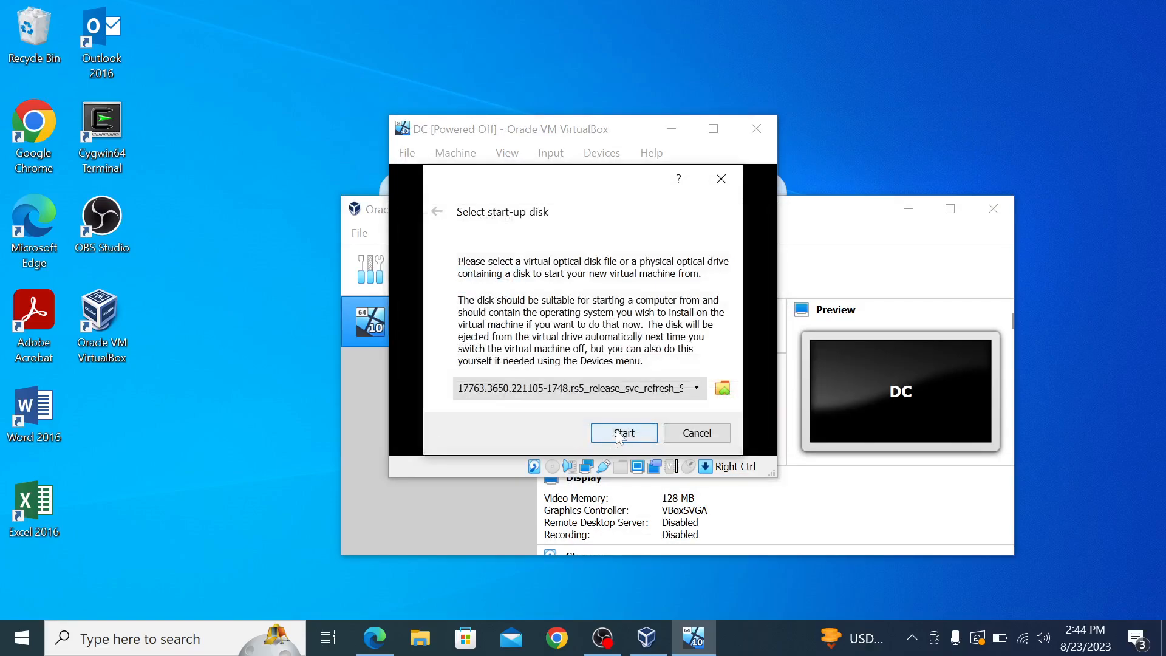
click(617, 431)
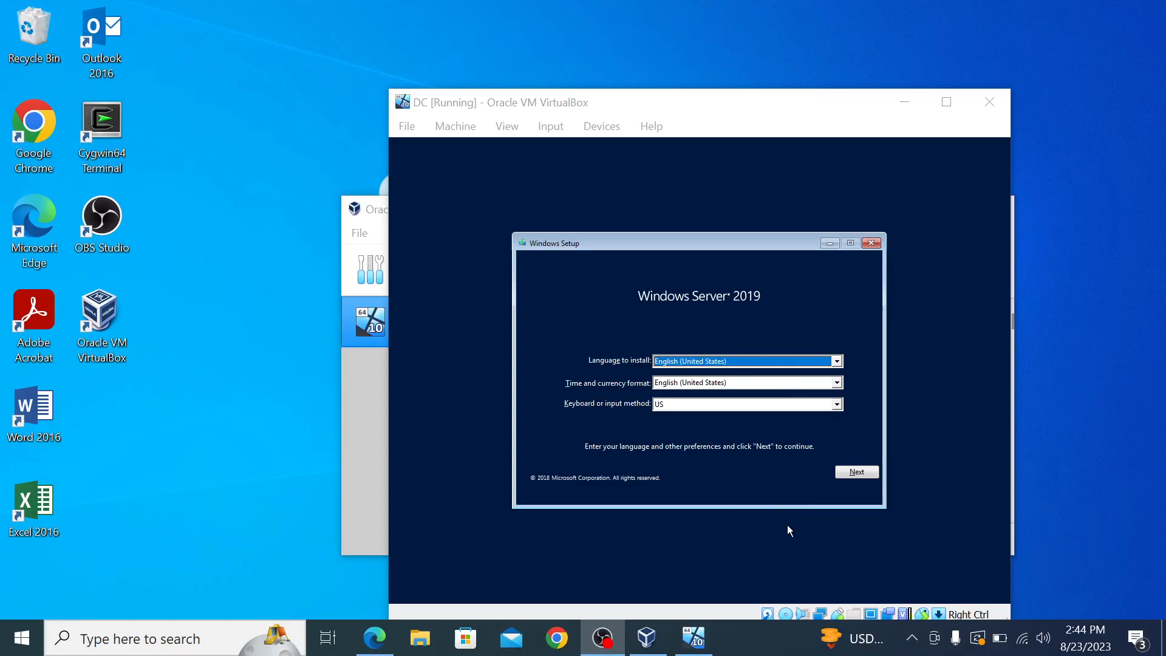
Step: Keep the default language and keyboard settings and begin the Windows Server installation
click(856, 472)
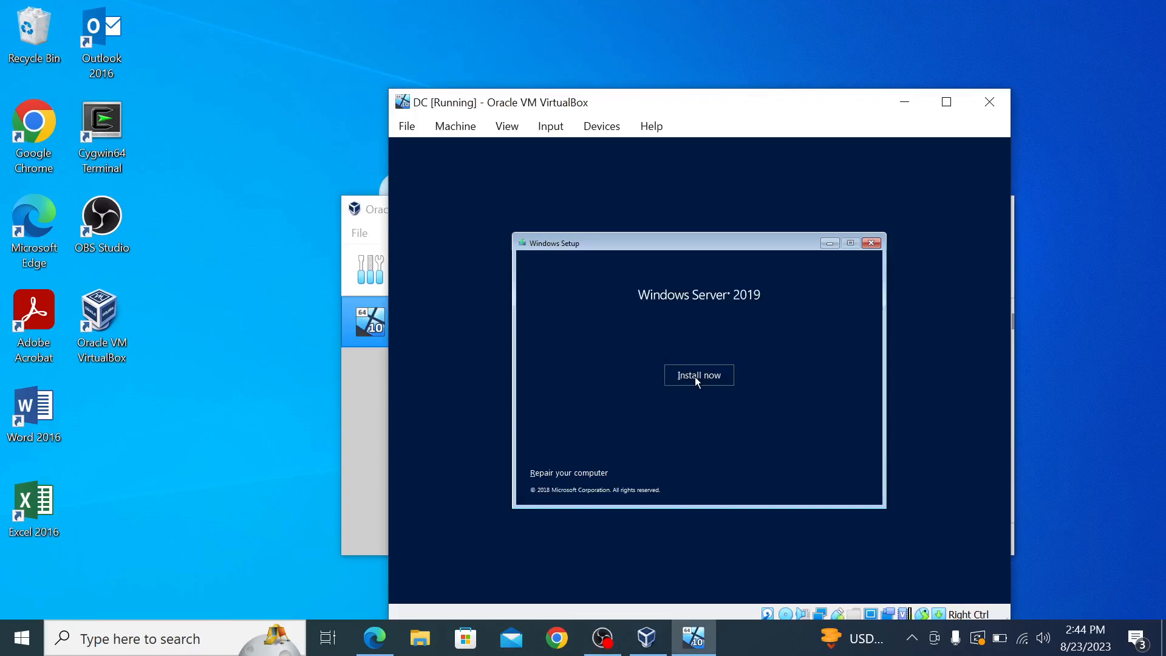
click(697, 379)
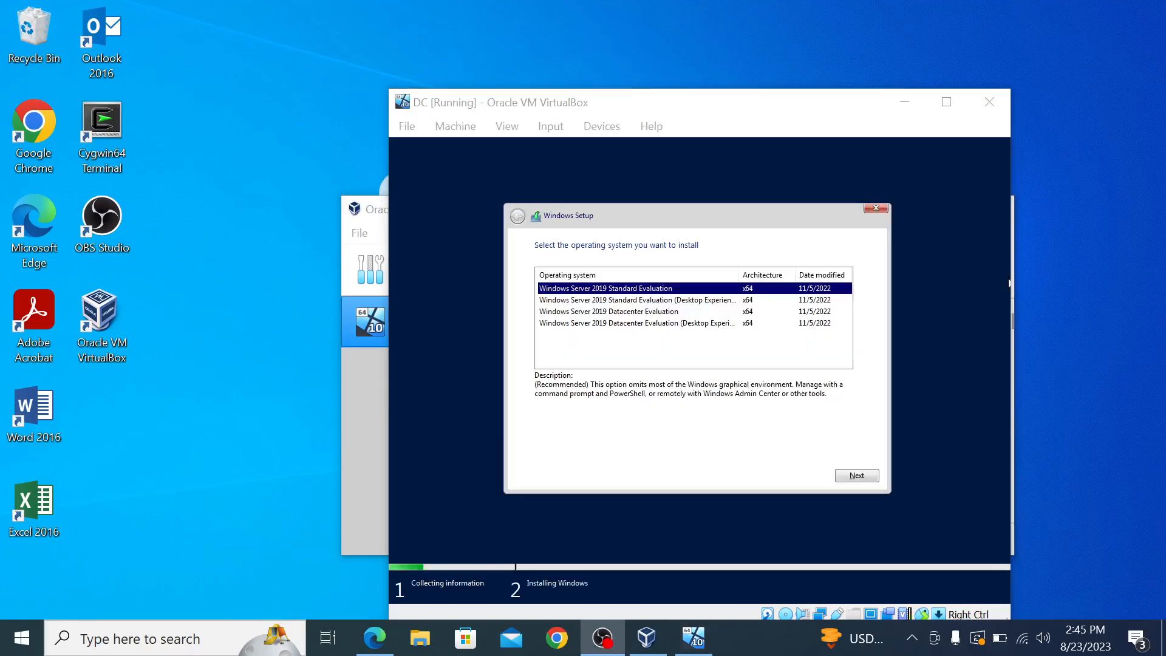
Step: Choose the Windows Server 2019 Standard Evaluation (Desktop Experience) edition
click(644, 311)
click(645, 312)
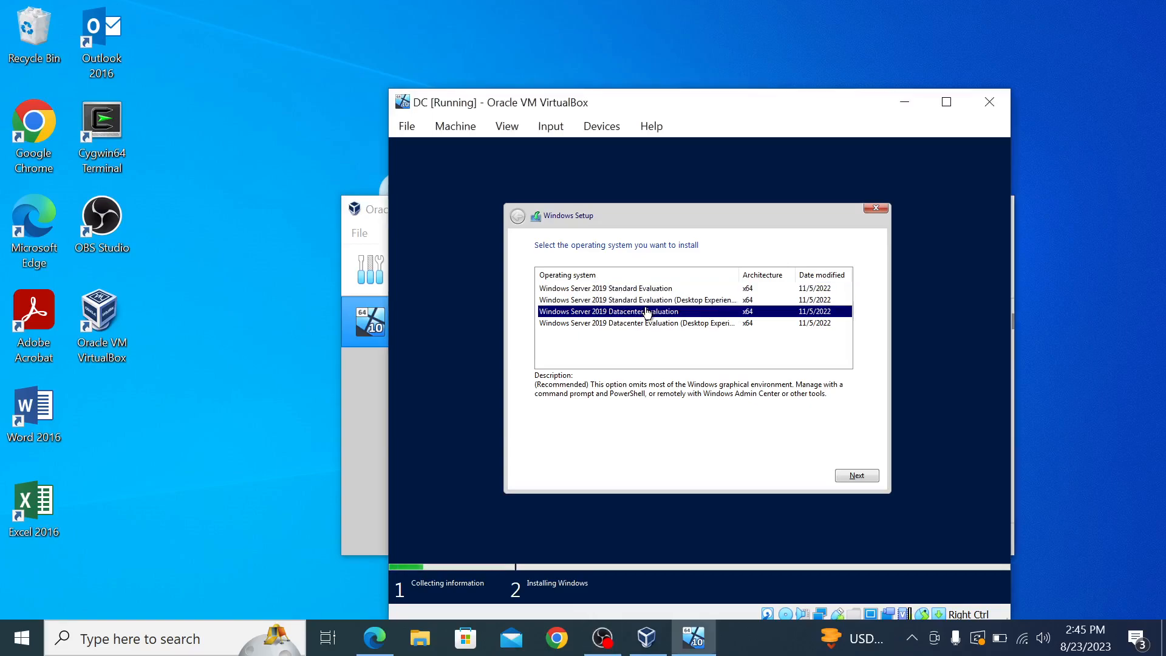
click(648, 304)
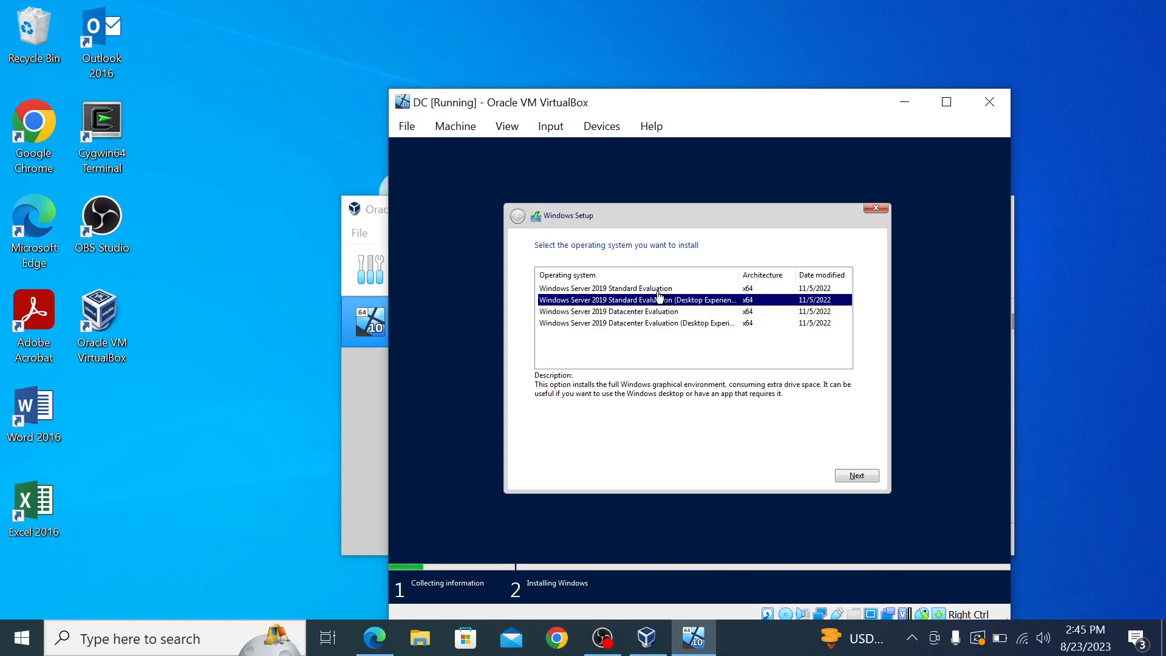
click(842, 470)
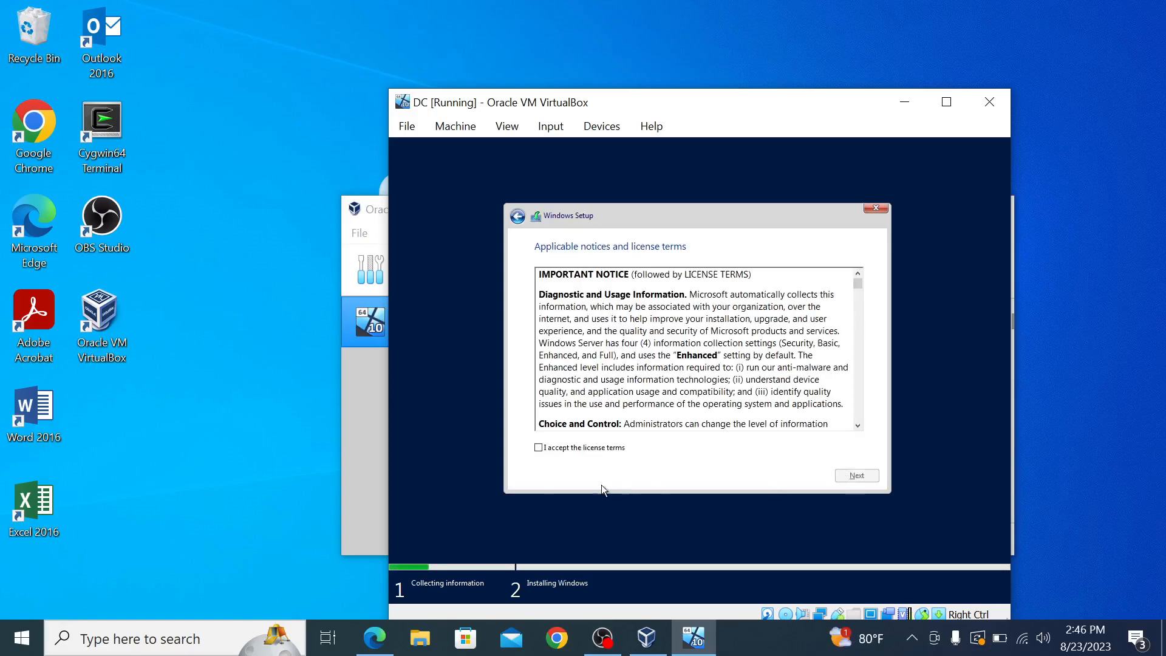
Step: Accept the license terms and pick Custom: Install Windows only
click(538, 447)
click(857, 475)
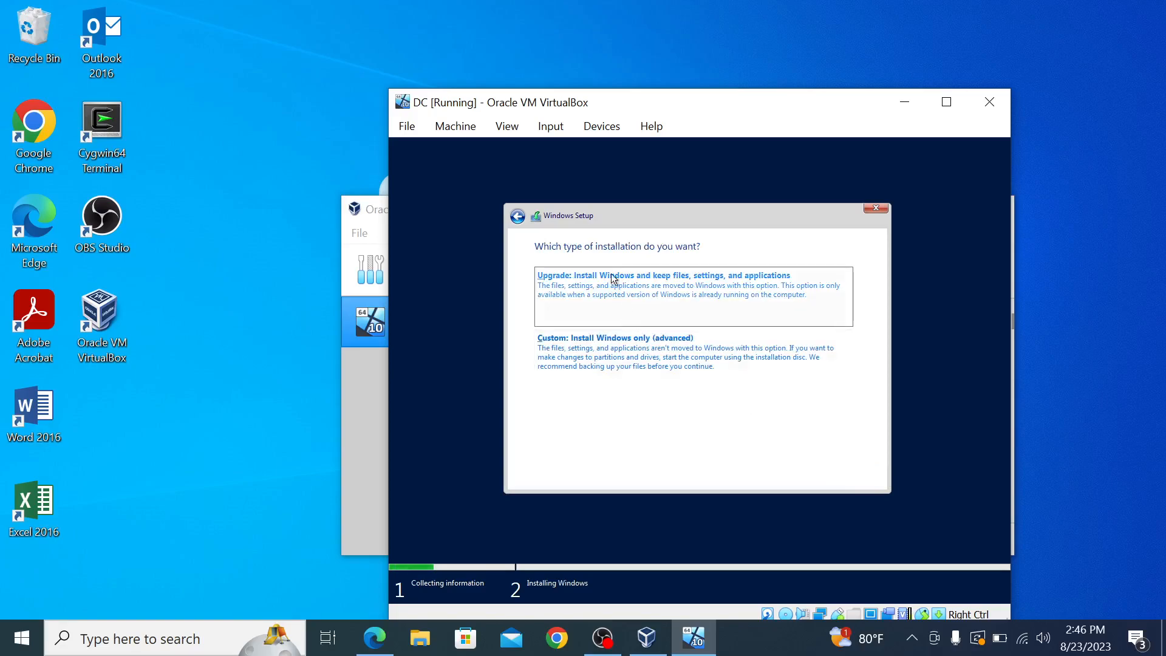
click(570, 357)
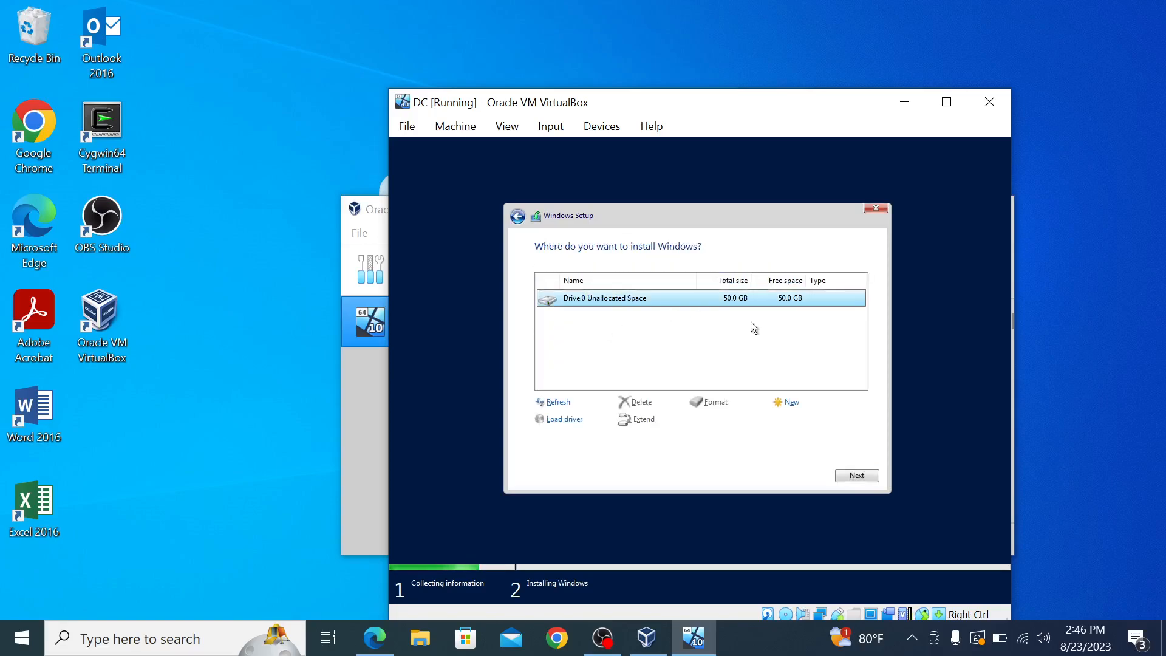
Step: Install Windows onto Drive 0's 50.0 GB unallocated space
click(863, 477)
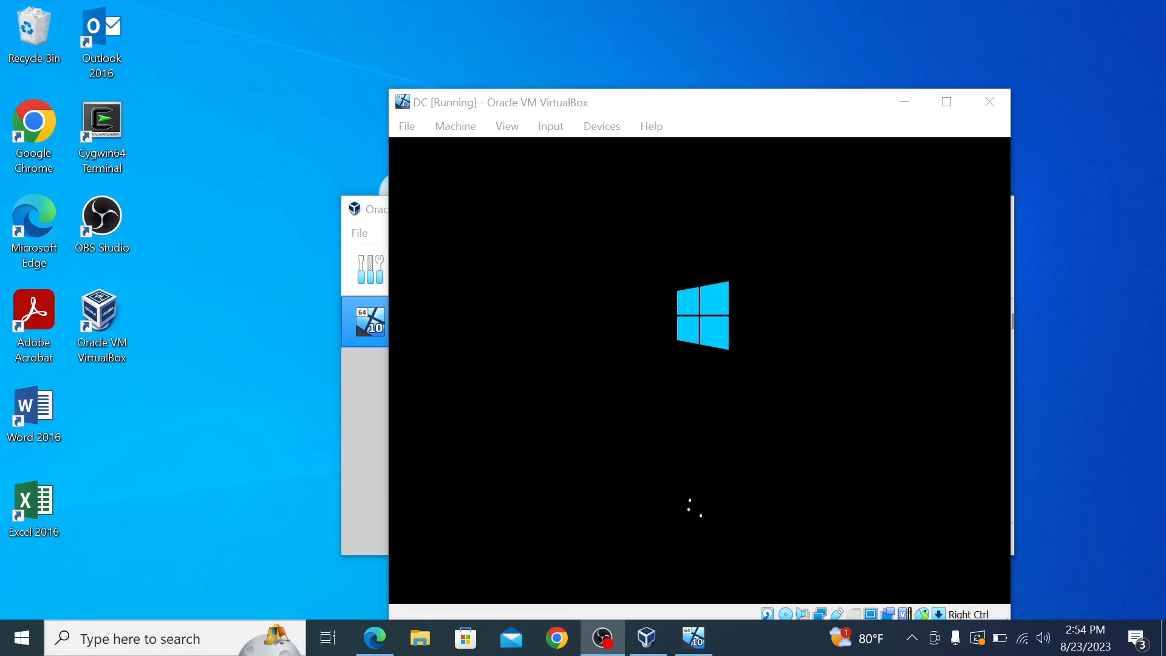
Step: Enter the Administrator password and its confirmation, which are rejected as not matching
drag(614, 107, 576, 47)
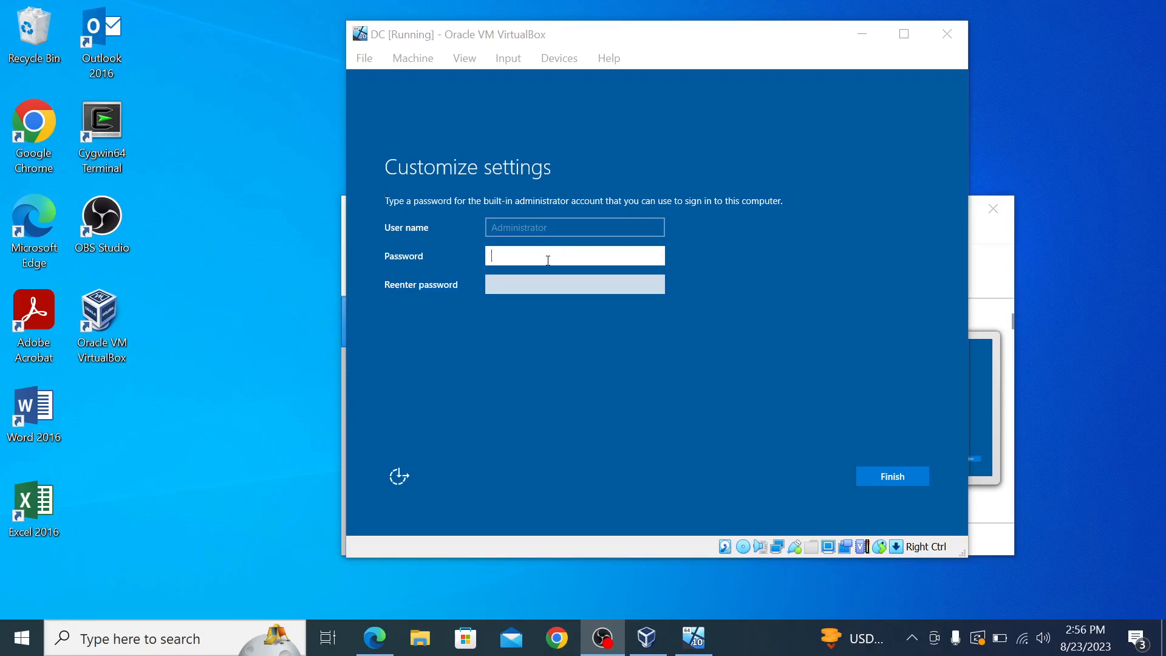
click(548, 255)
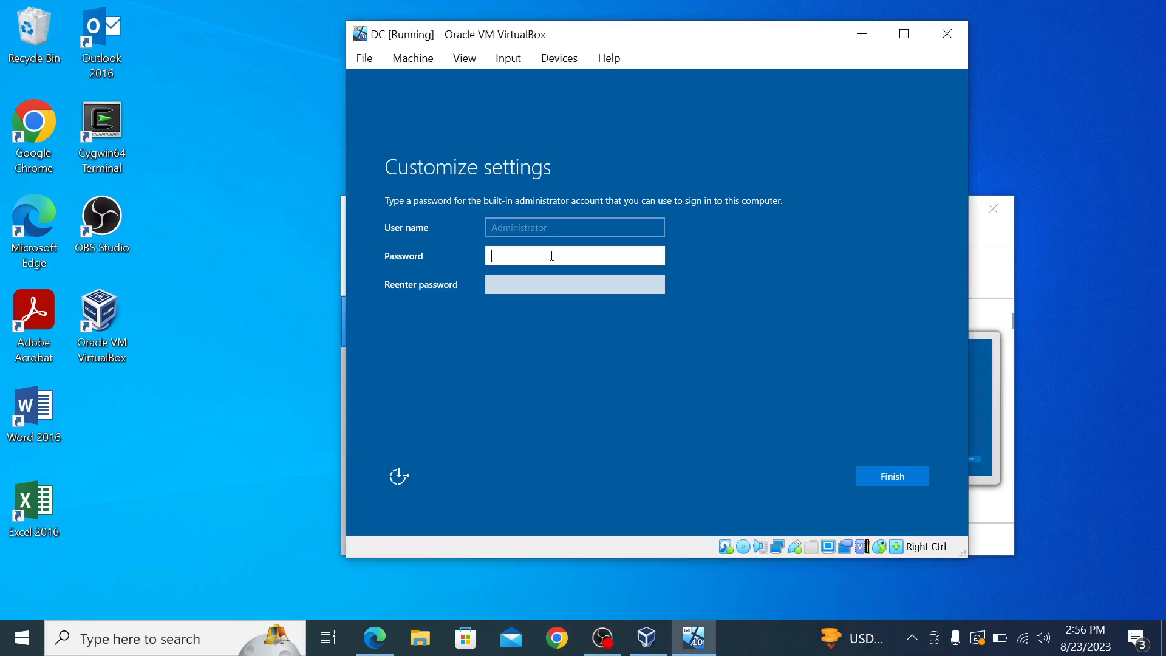
text(P)
key(Caps_Lock)
text(assword1)
key(Tab)
key(Caps_Lock)
text(P)
key(Caps_Lock)
text(assword1)
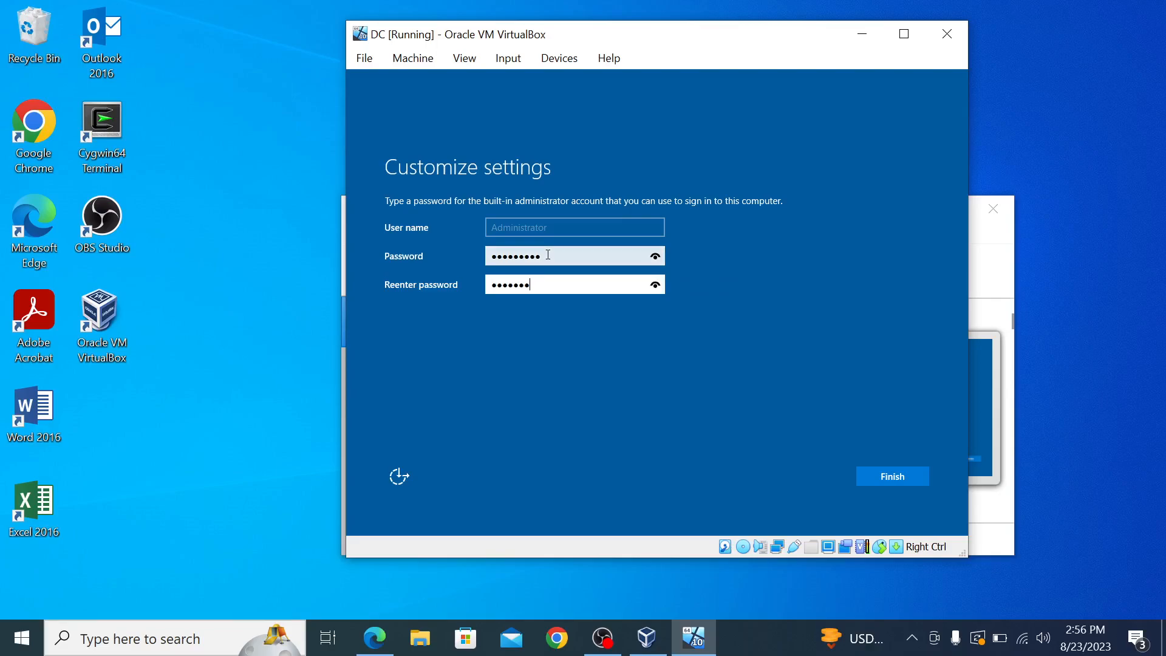
key(Return)
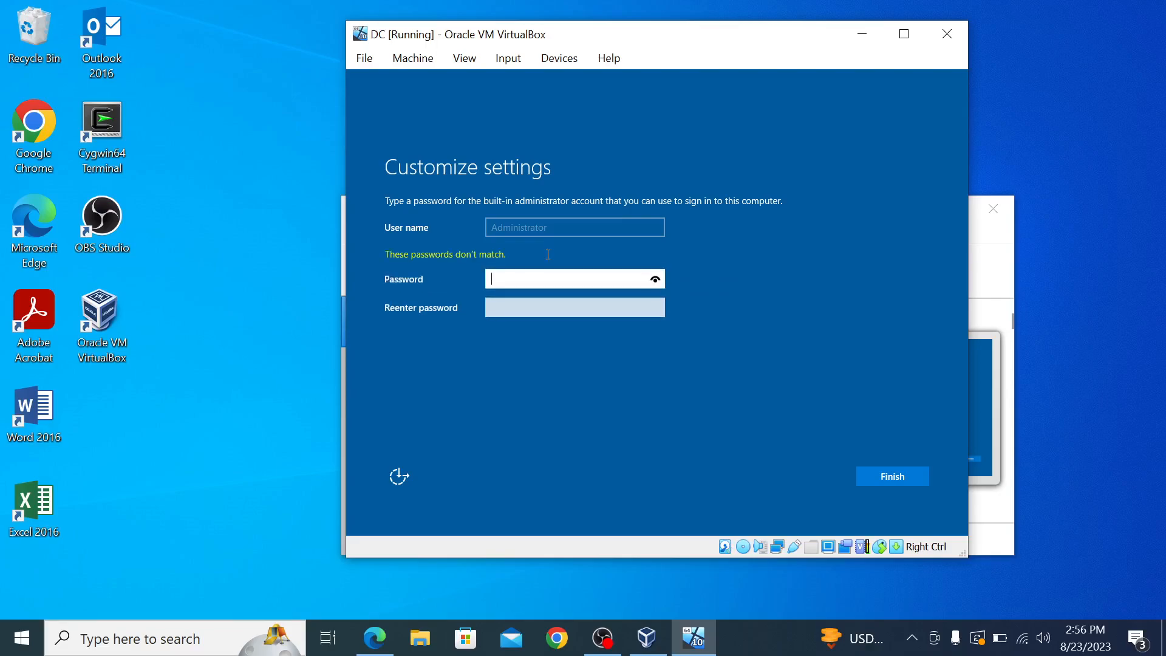
Step: Retype the Administrator password in both fields and submit it
key(Caps_Lock)
text(P)
key(Caps_Lock)
text(assword1)
key(Tab)
key(Caps_Lock)
text(P)
key(Caps_Lock)
text(assword1)
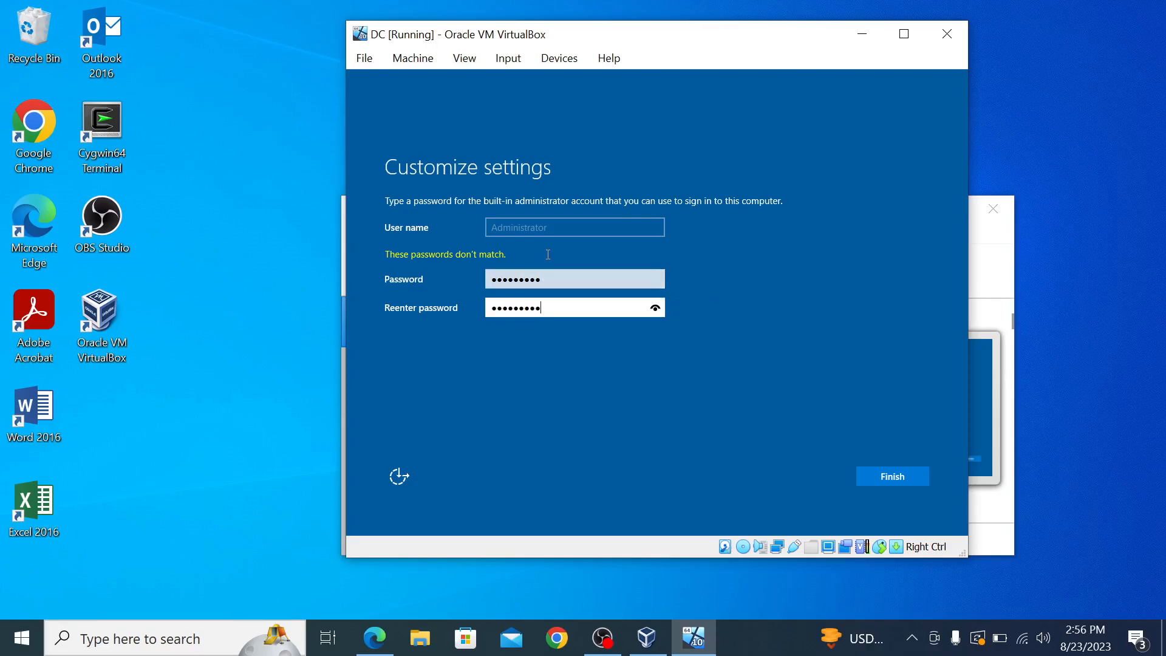
key(Return)
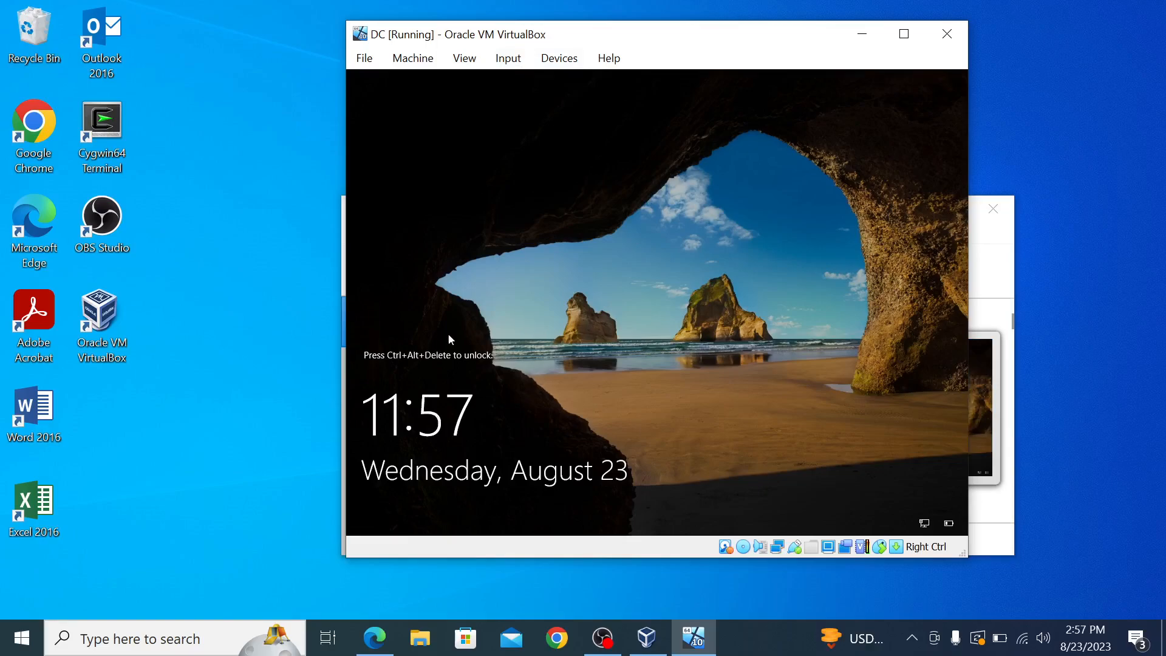
Step: Send Ctrl-Alt-Del from the Input > Keyboard menu and sign in with the Administrator password
click(506, 59)
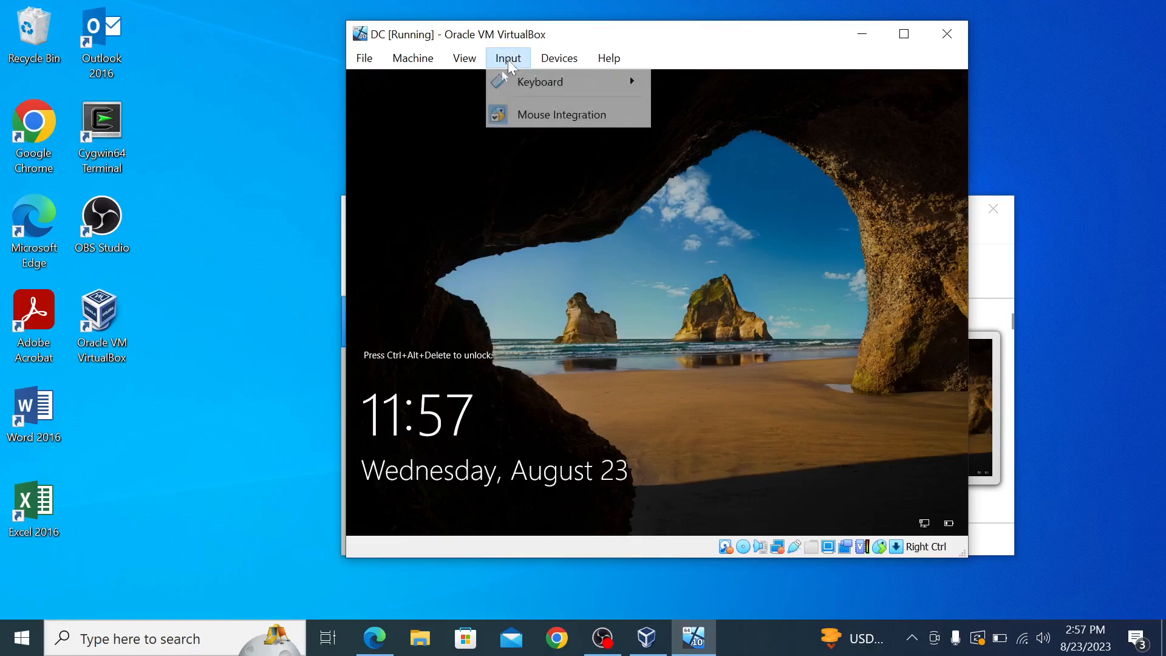
mouse_move(551, 64)
mouse_move(508, 59)
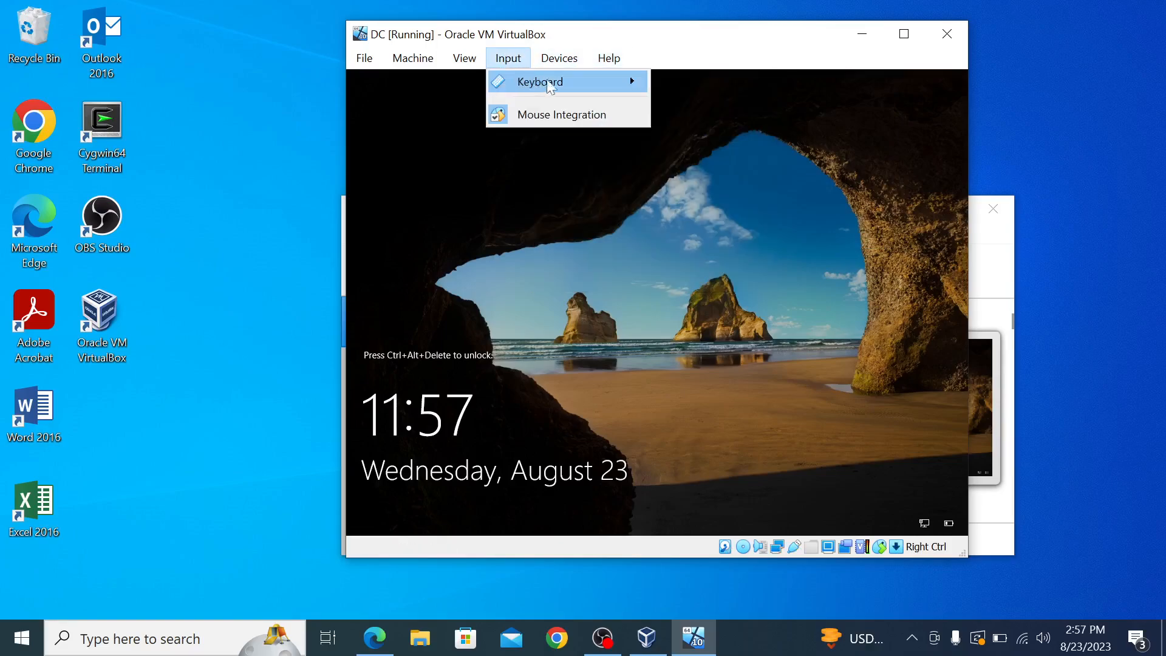
mouse_move(634, 84)
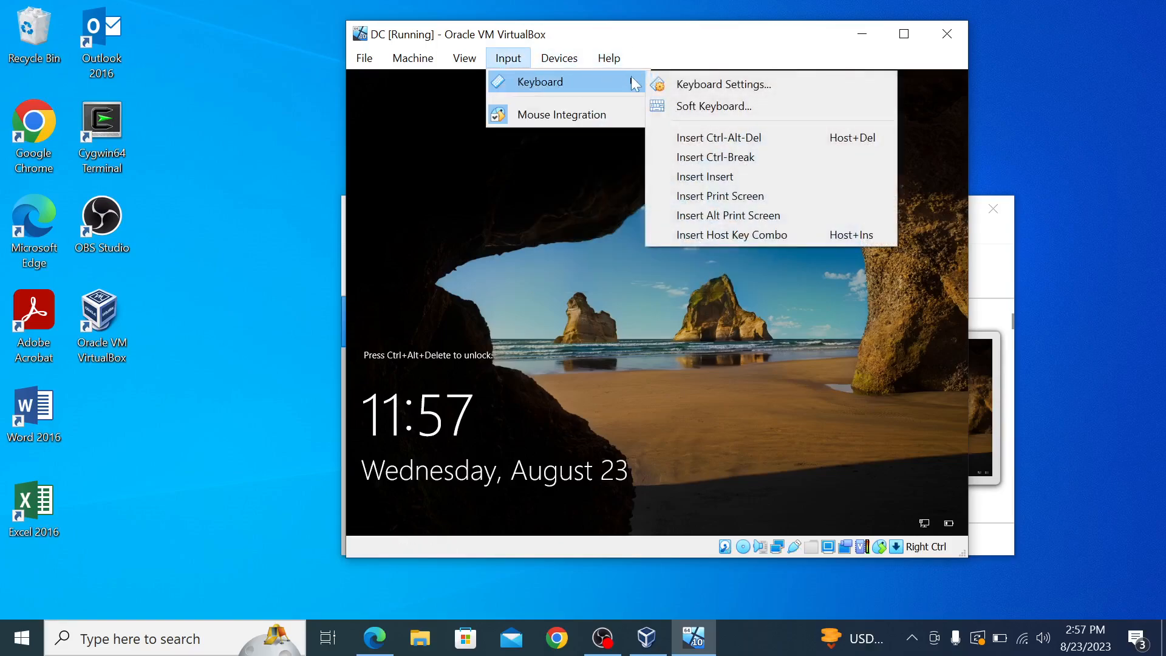
click(718, 140)
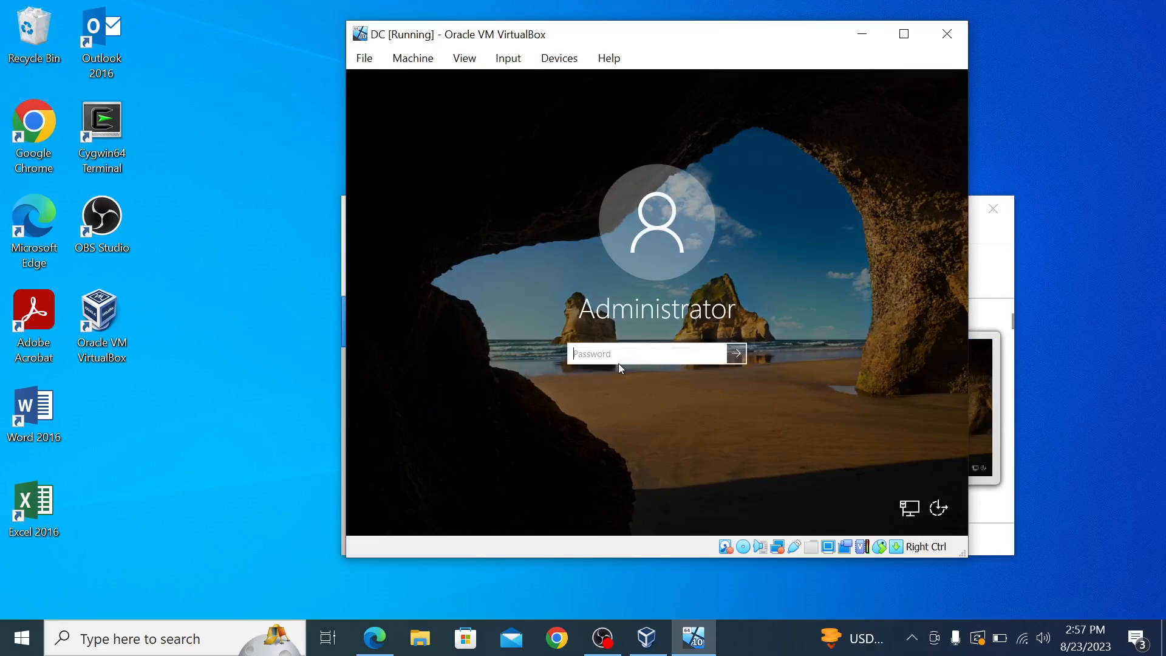
text(Pa)
key(Return)
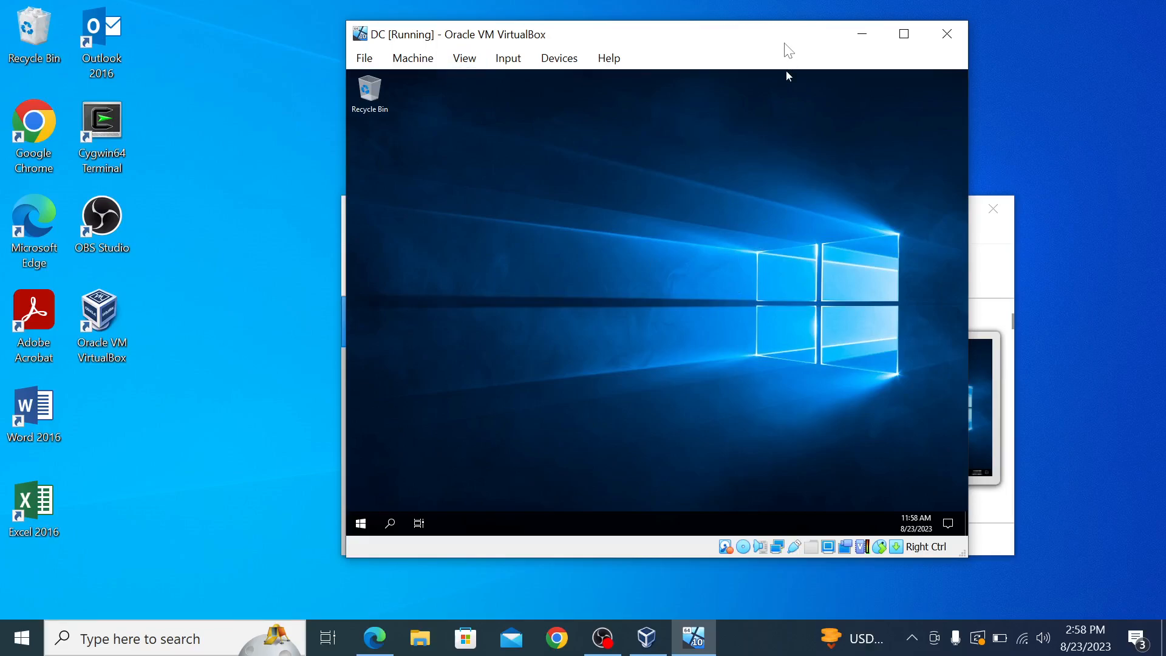
Step: Insert the Guest Additions CD image and allow network discovery on the server
drag(787, 44, 690, 58)
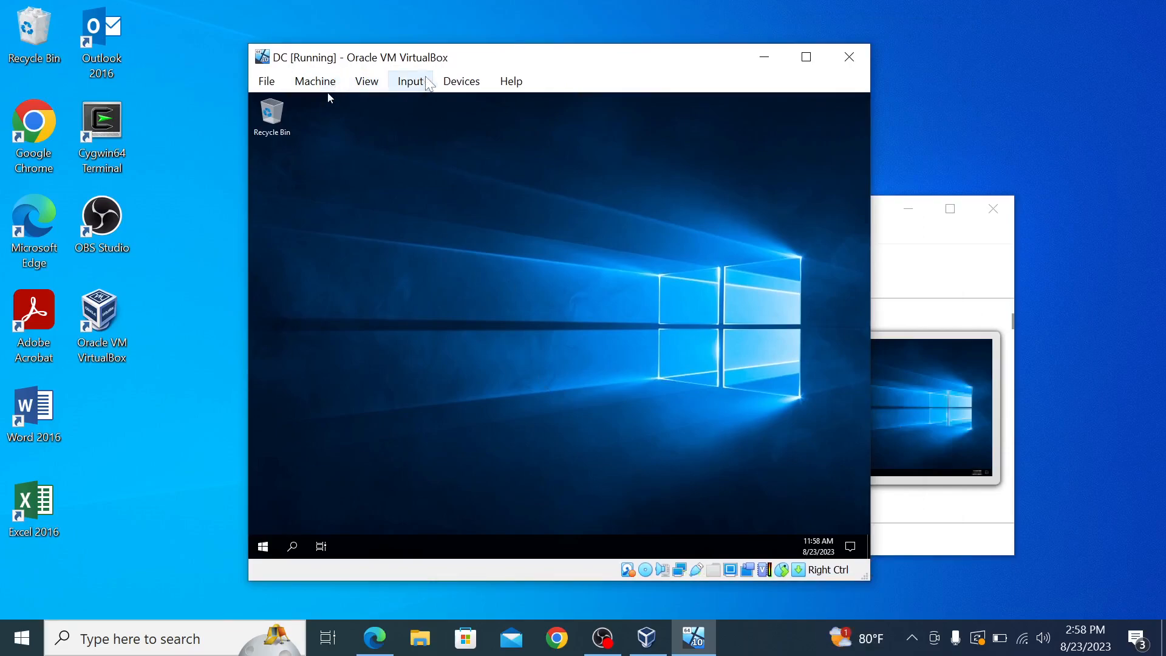
click(457, 85)
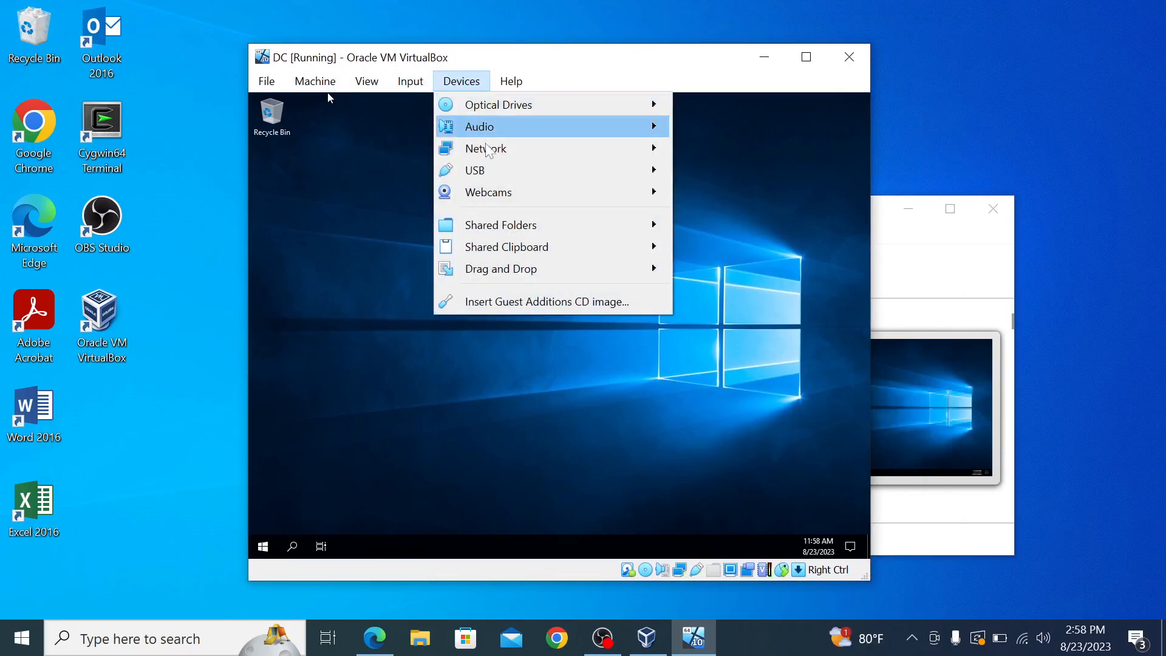
click(527, 304)
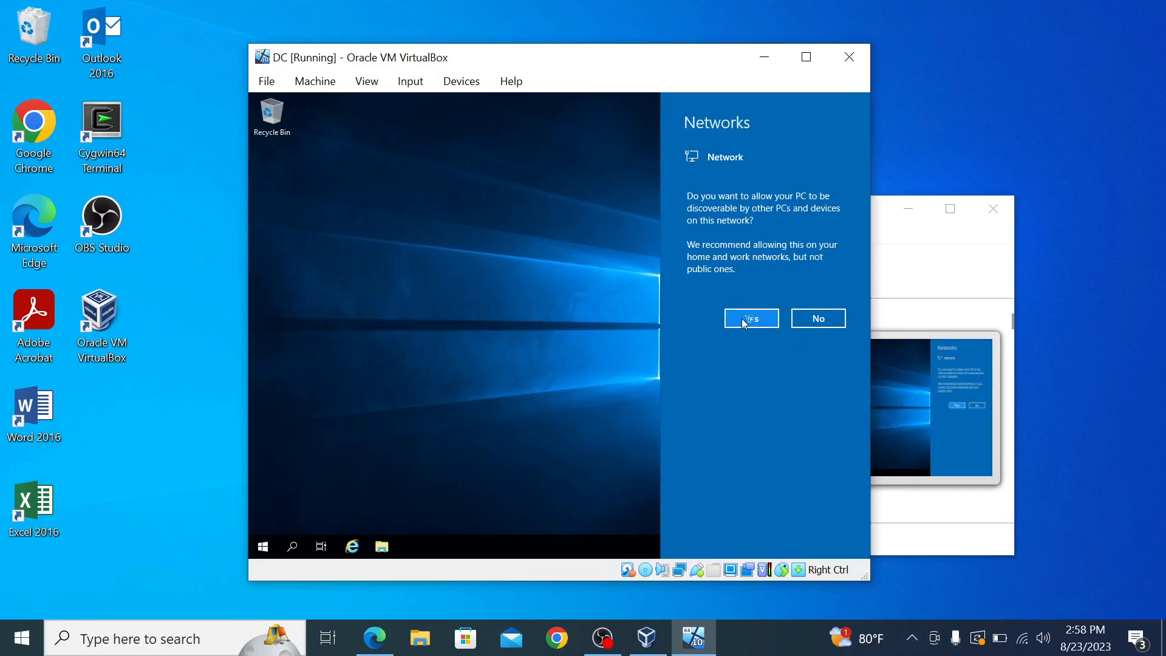
click(743, 320)
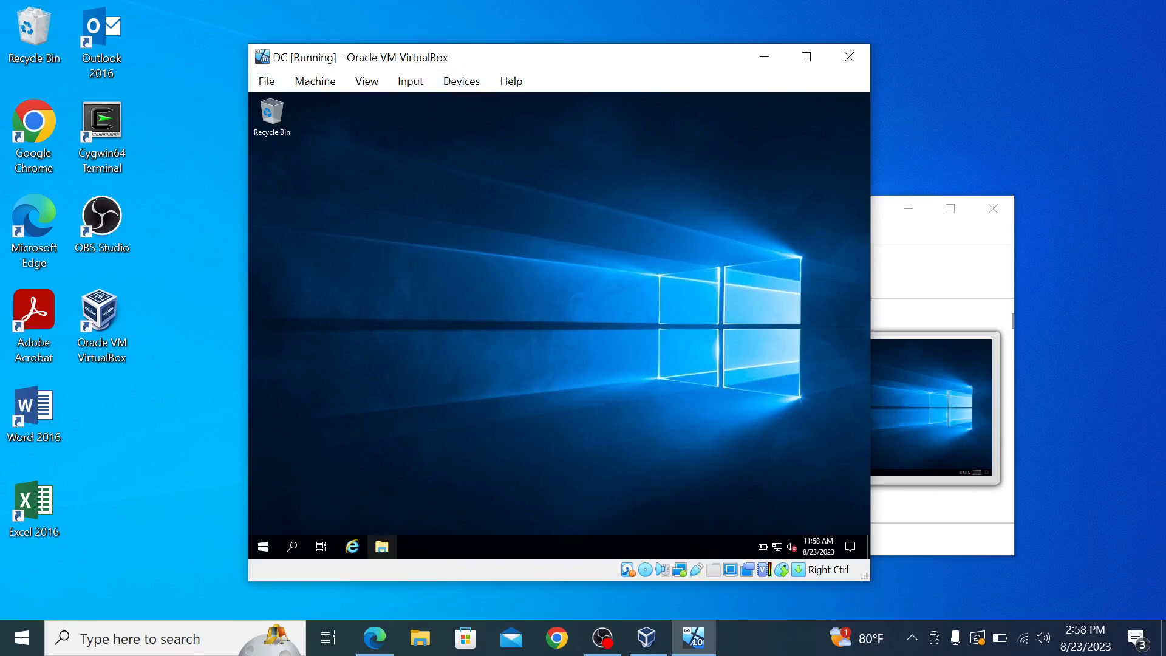
Step: Open CD Drive (D:) under This PC in File Explorer
click(380, 551)
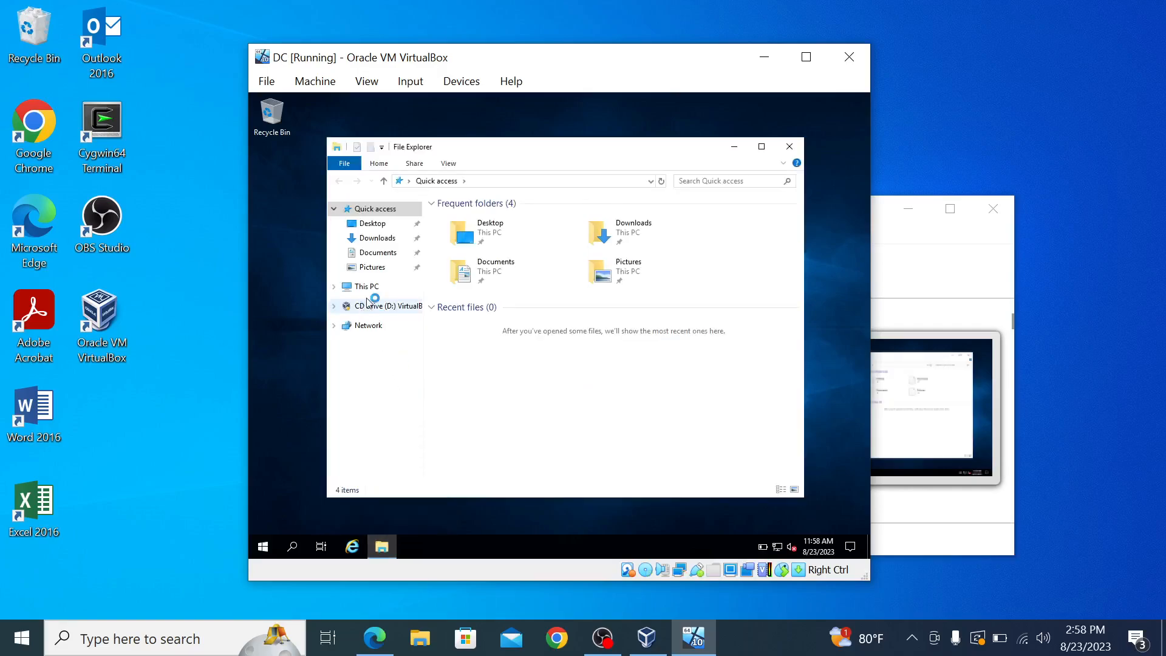
click(369, 290)
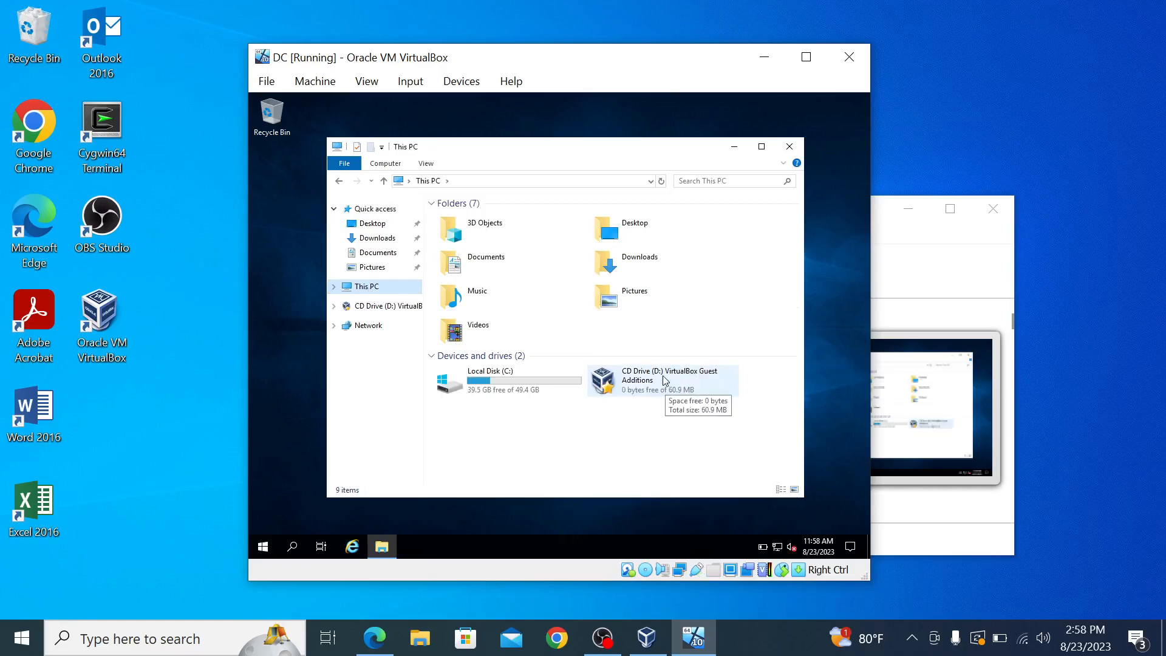
click(663, 377)
double_click(662, 376)
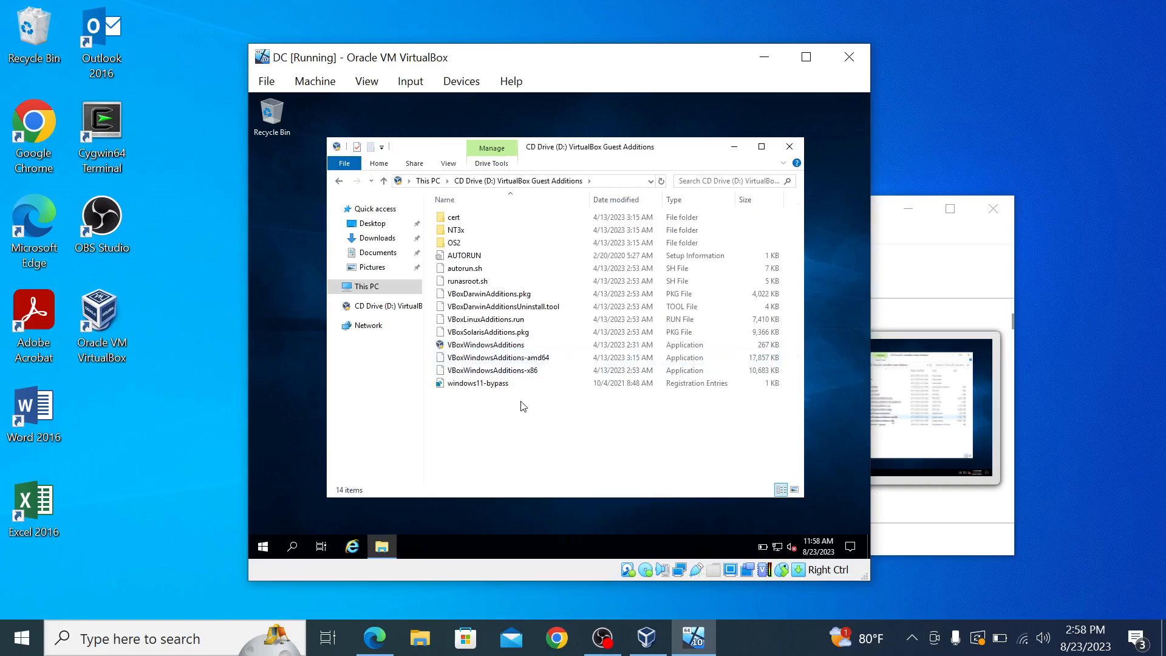
Step: Run the 64-bit Guest Additions installer with the default folder and components
double_click(526, 360)
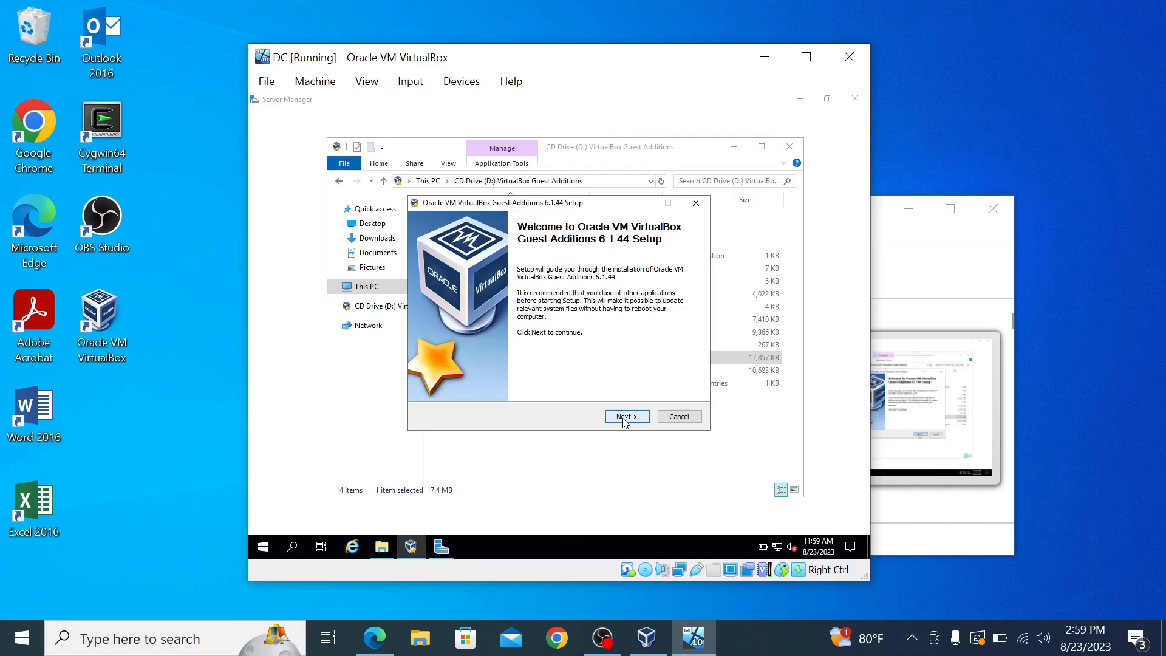
click(626, 420)
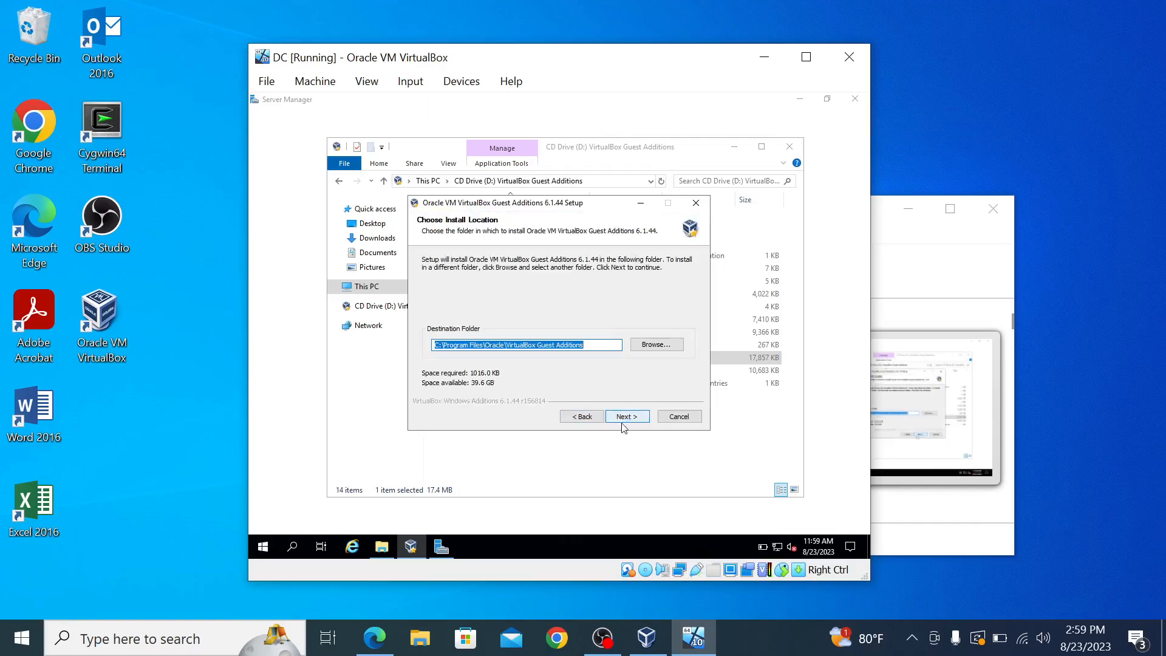
click(626, 417)
click(628, 416)
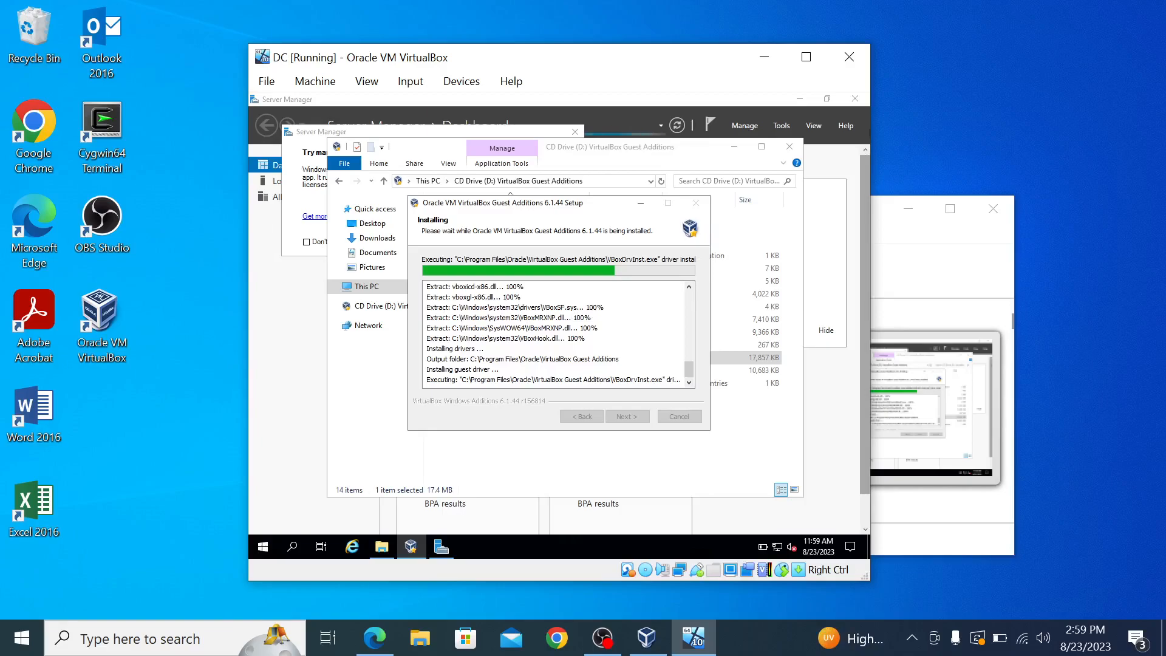
Step: Choose 'I want to manually reboot later' and finish the Guest Additions setup
drag(873, 94, 1141, 104)
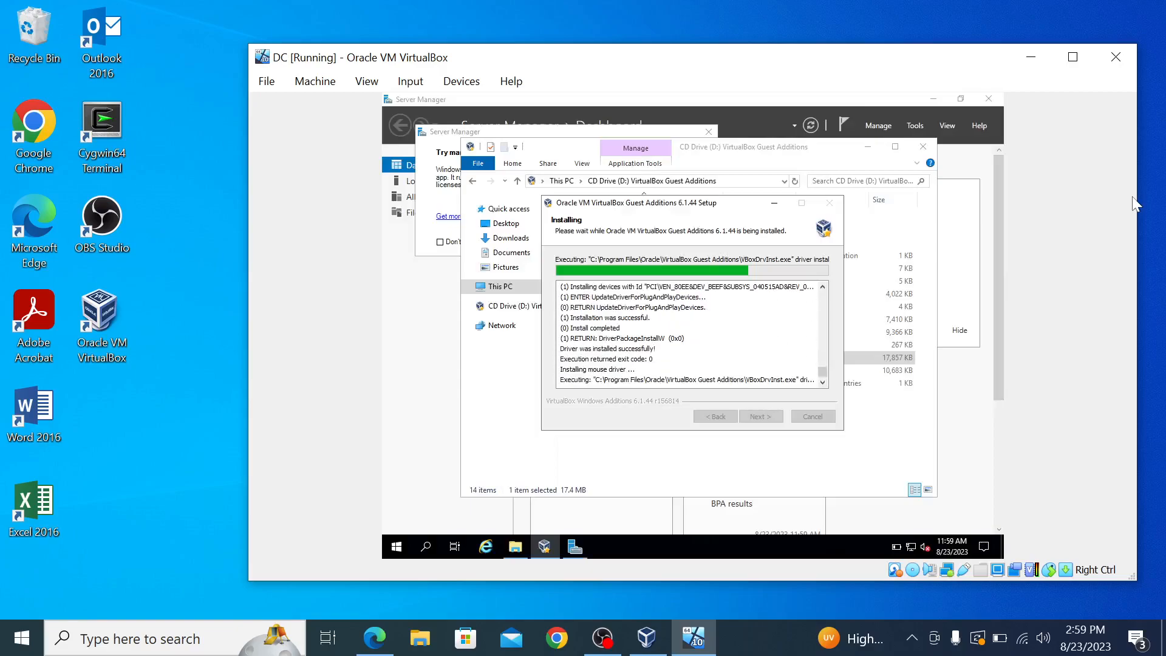
drag(1137, 187, 942, 223)
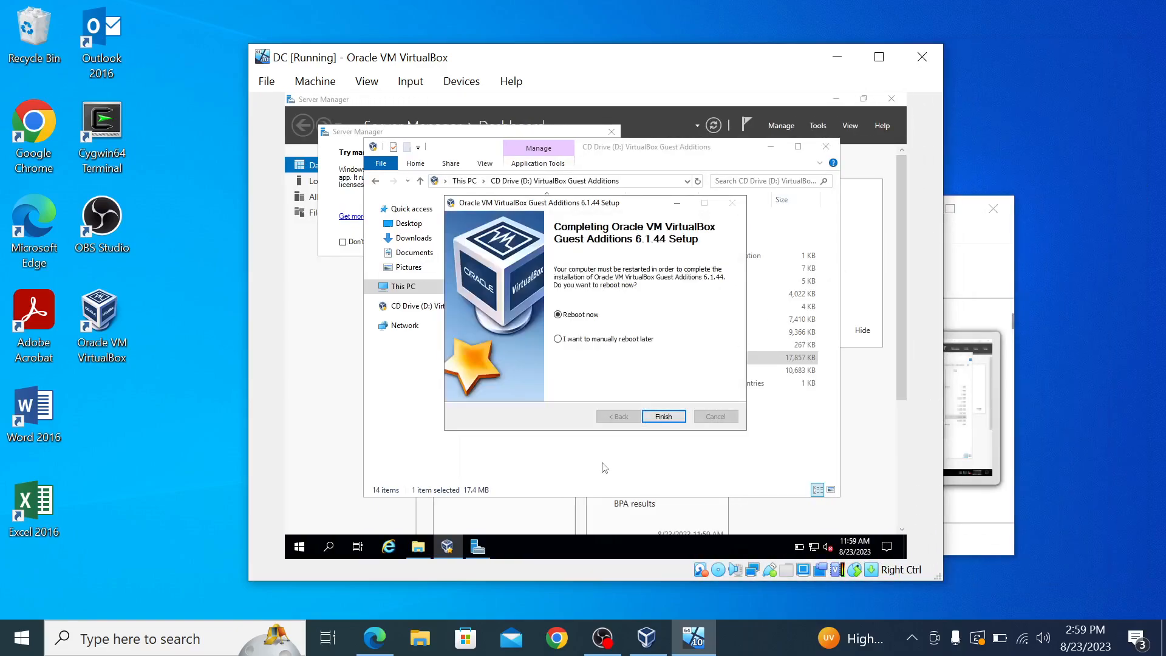
click(558, 339)
click(663, 417)
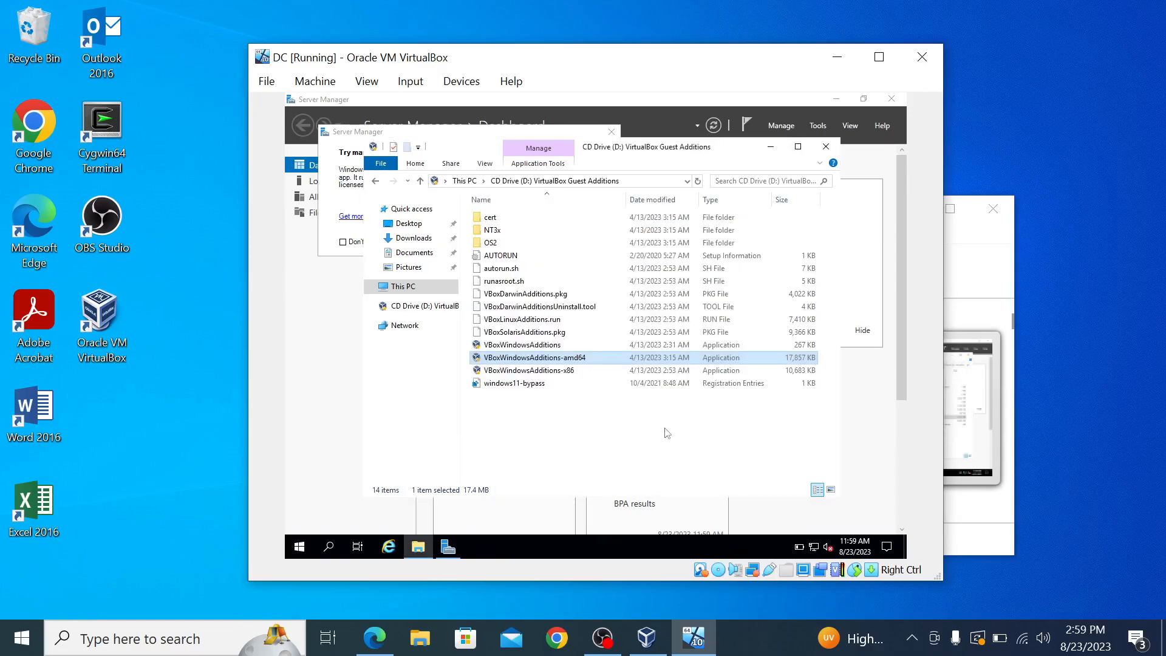
Step: Restart the Windows Server guest from the Start menu, keeping the reason 'Other (Unplanned)'
click(298, 550)
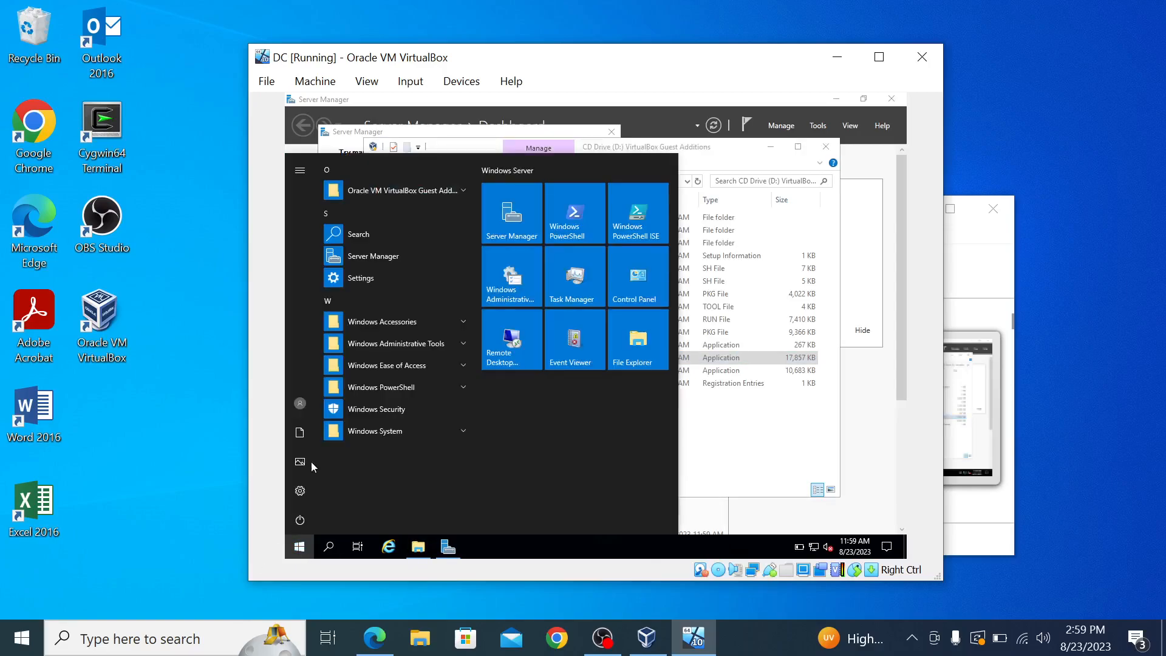
click(300, 520)
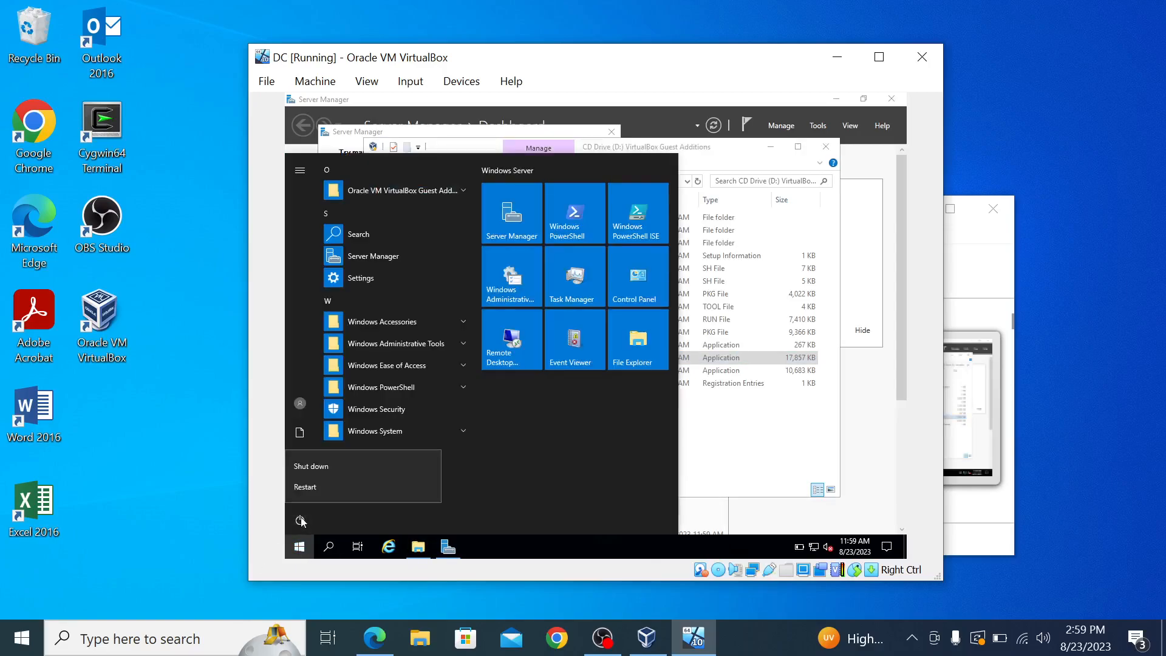
click(316, 489)
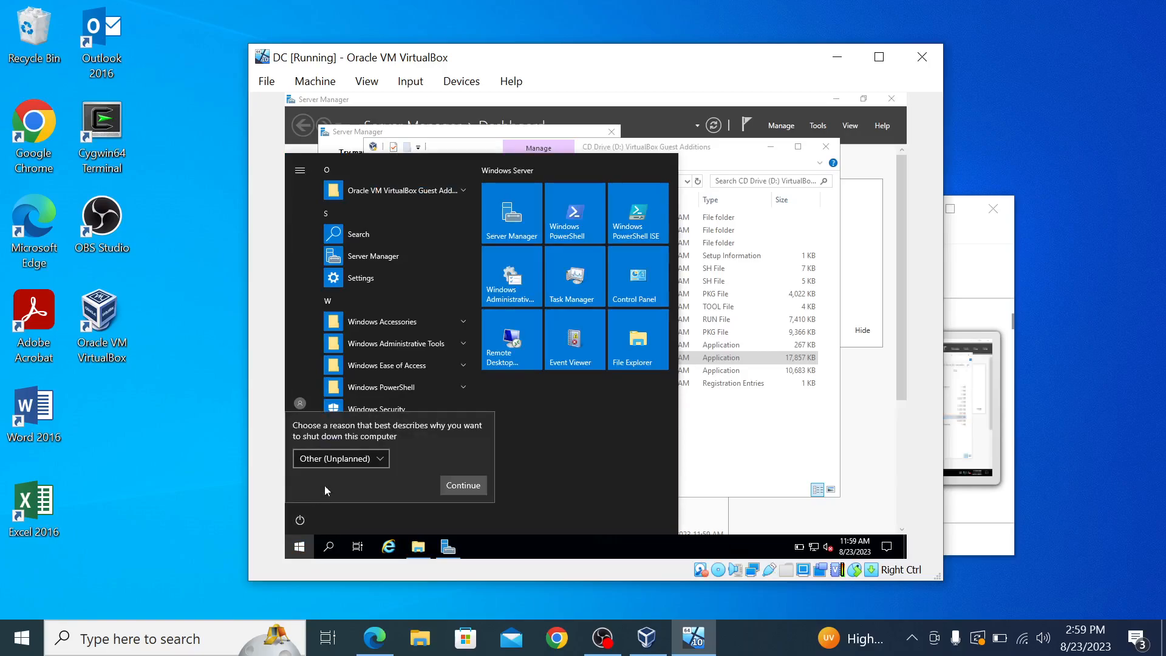
click(455, 490)
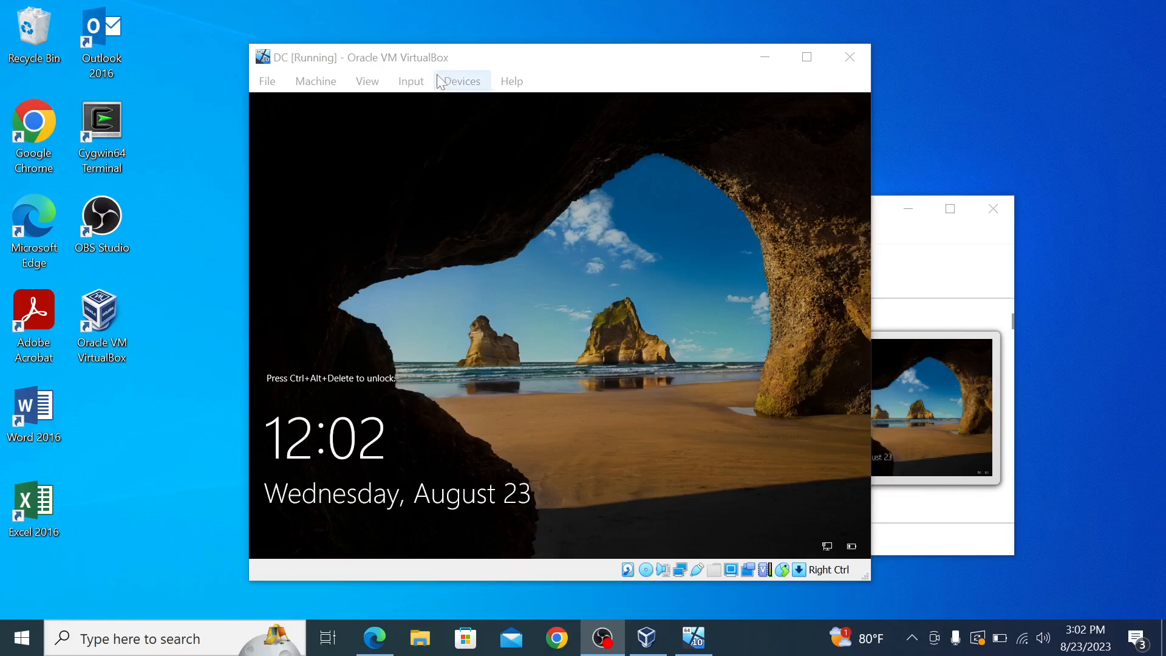
Step: Send Ctrl-Alt-Del to the guest and sign in with the Administrator password
click(411, 81)
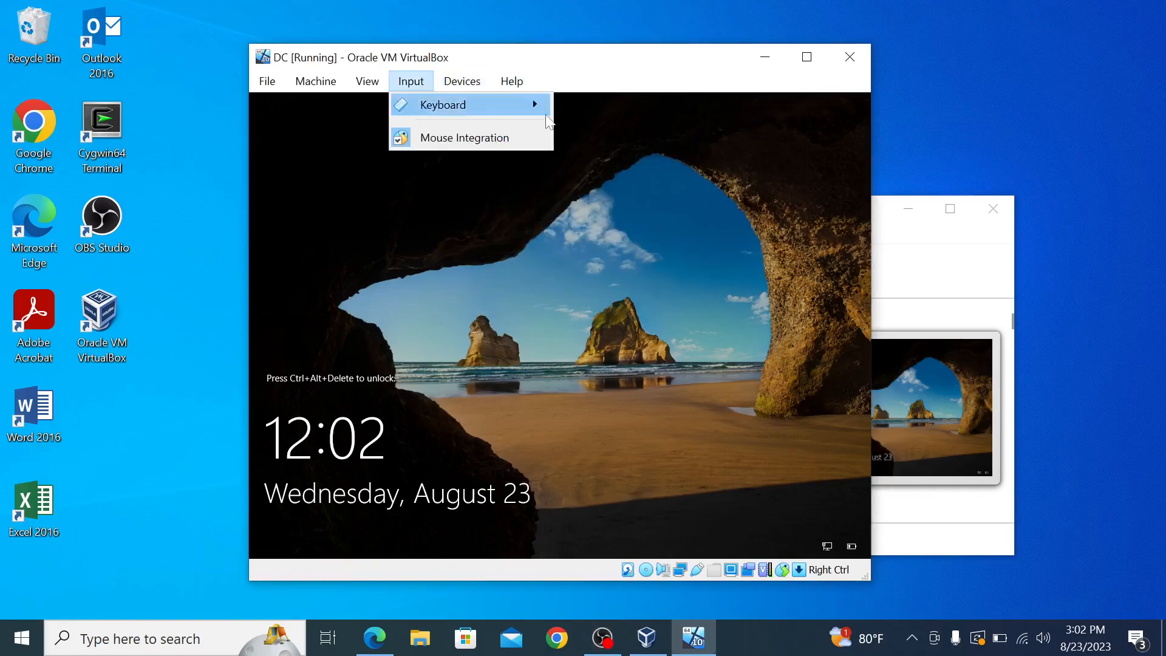
mouse_move(543, 113)
click(627, 162)
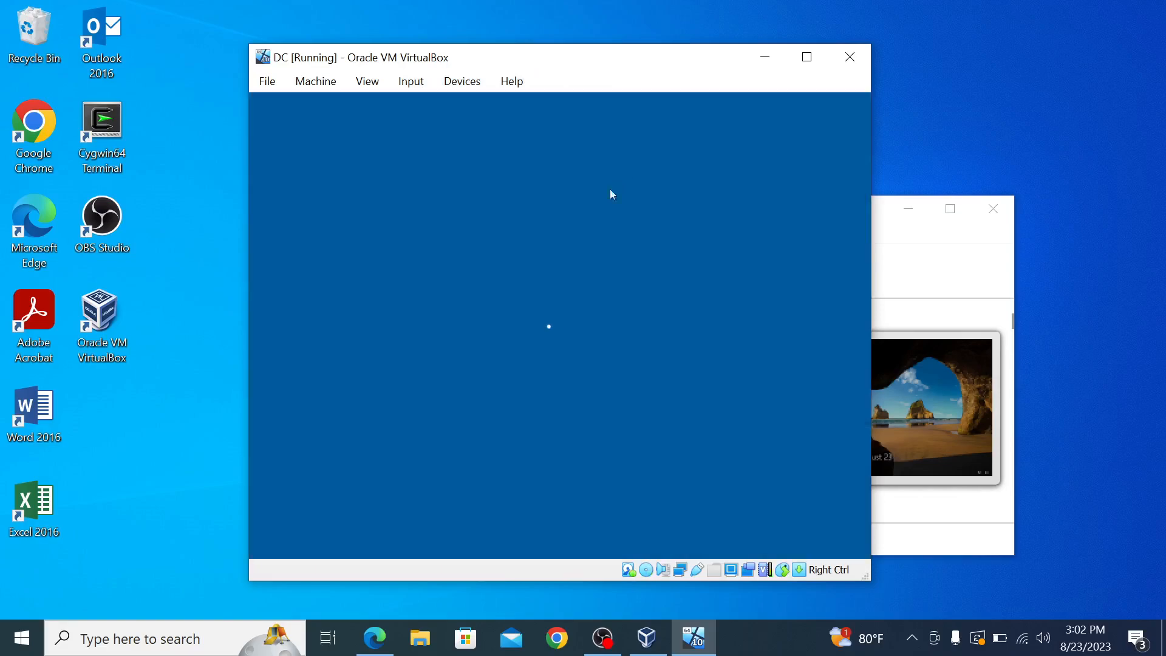
key(Caps_Lock)
text(•)
key(Caps_Lock)
text(••)
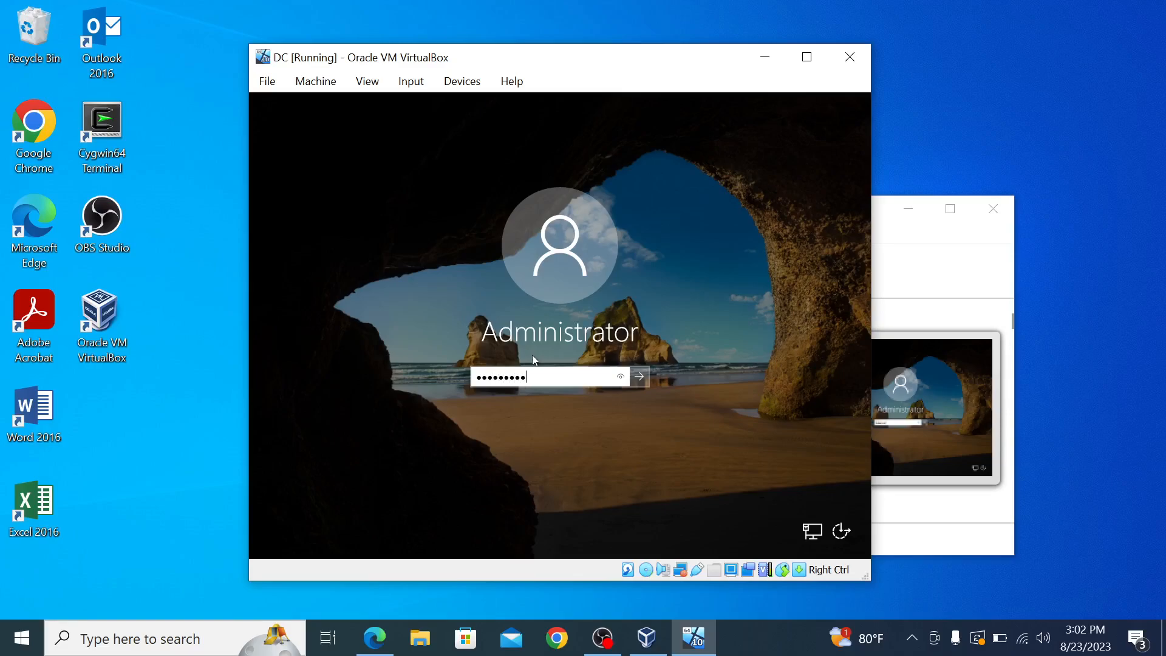
key(Return)
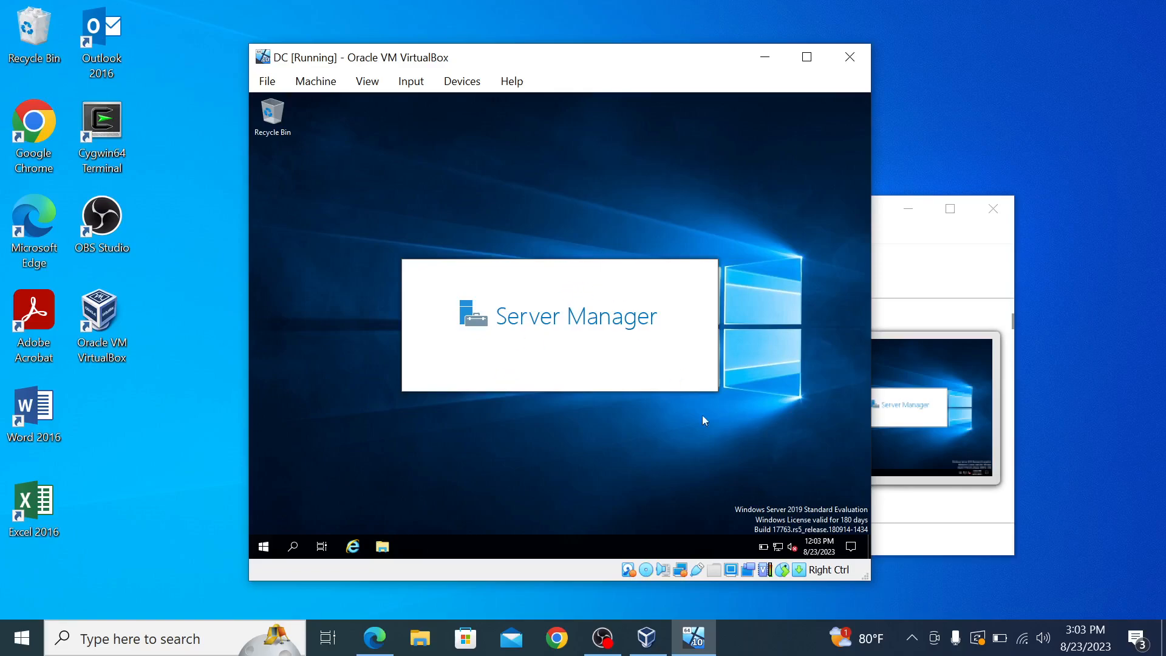
Step: Open Network Connections through Network & Internet settings and view the Ethernet adapter's status
click(779, 548)
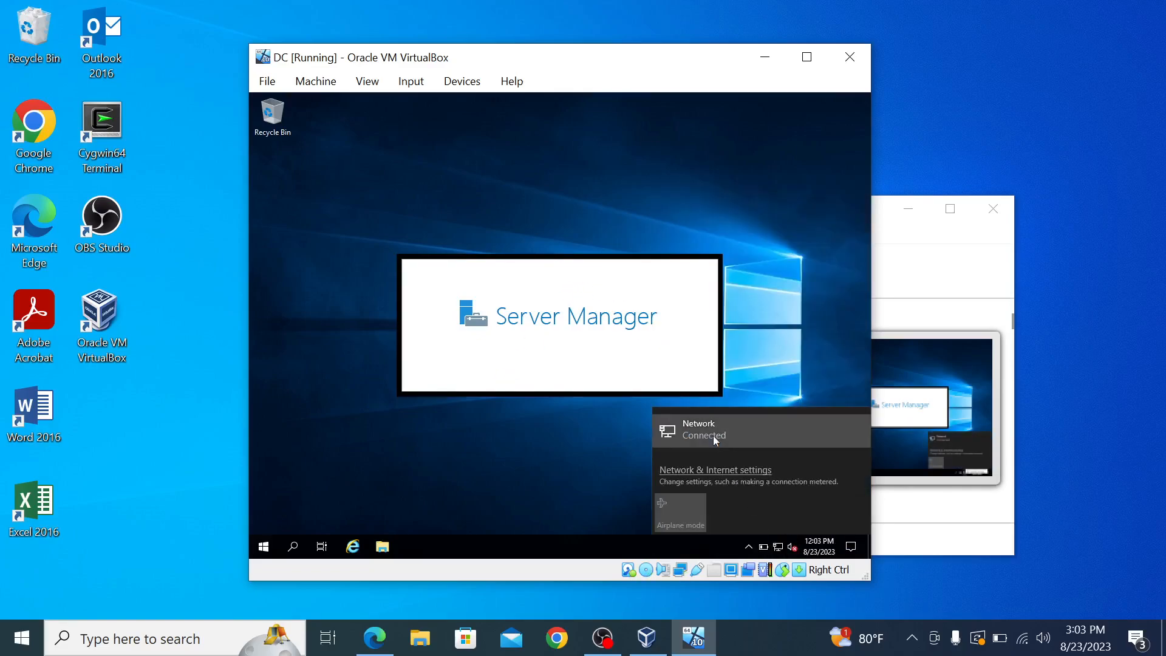
click(712, 433)
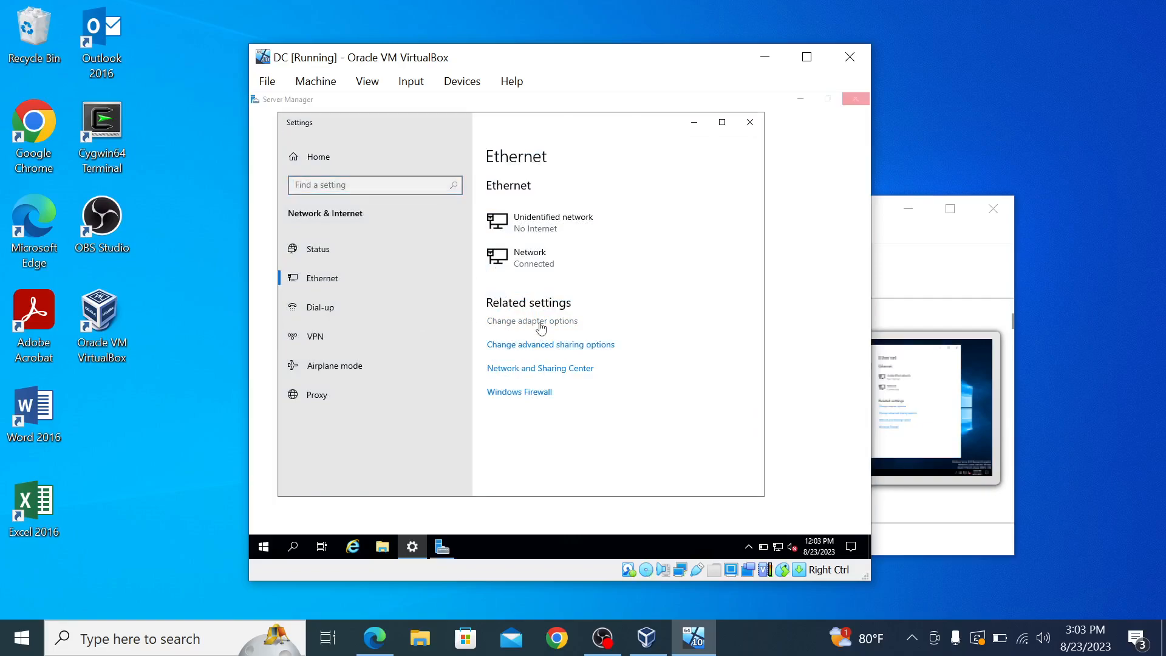
click(539, 322)
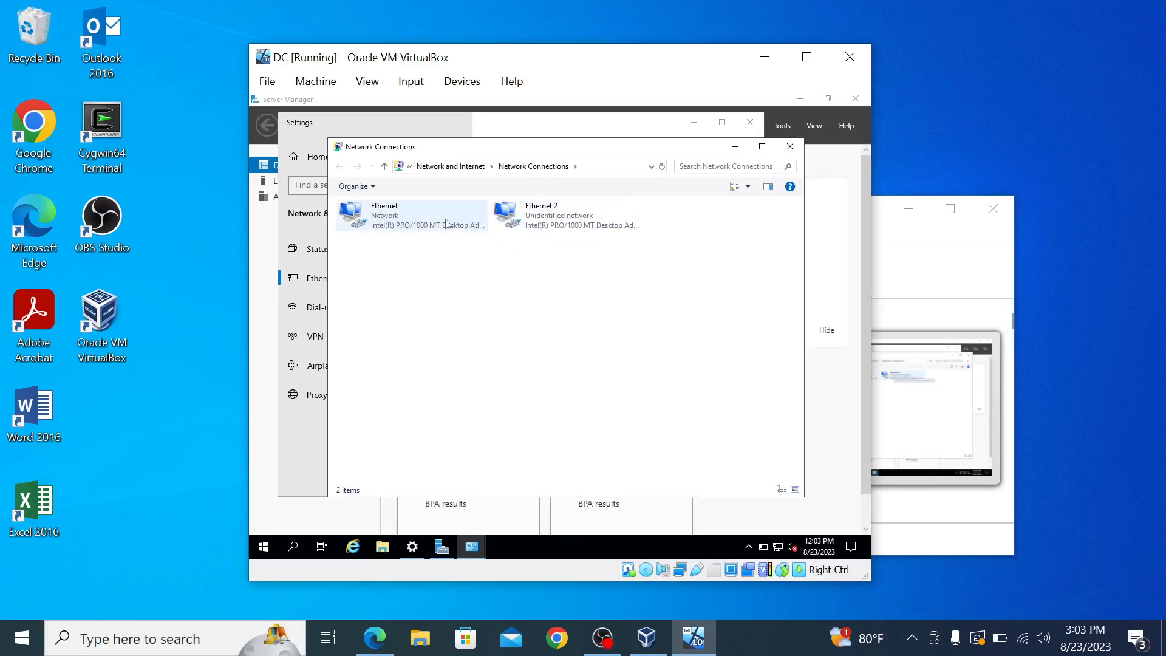
right_click(415, 222)
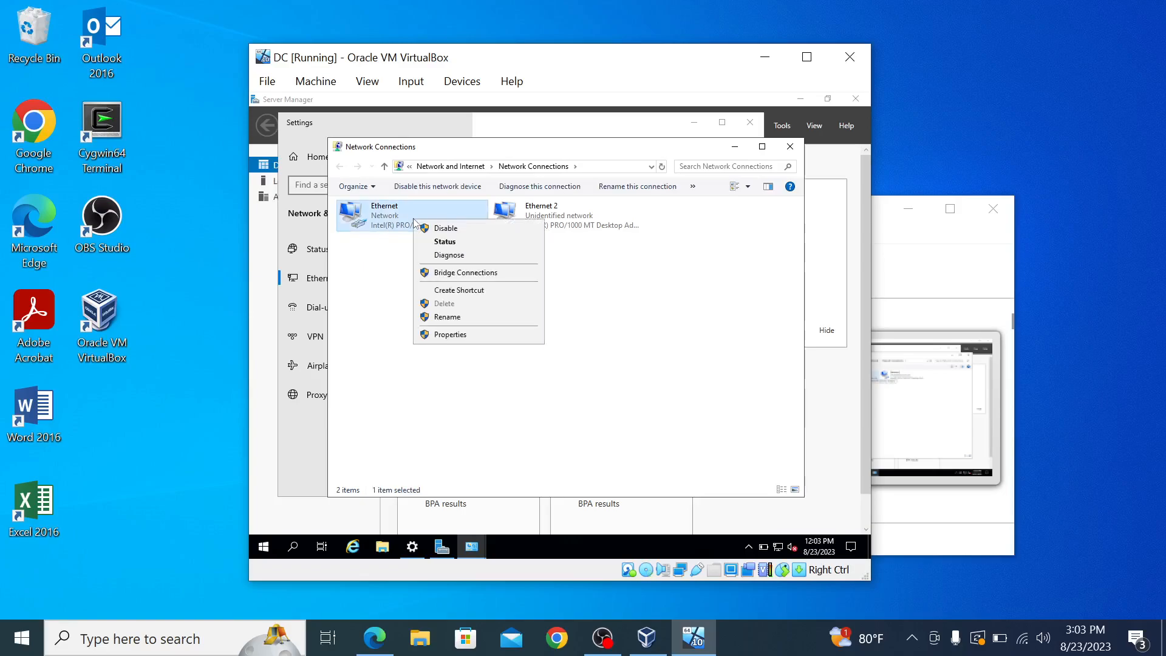
click(451, 243)
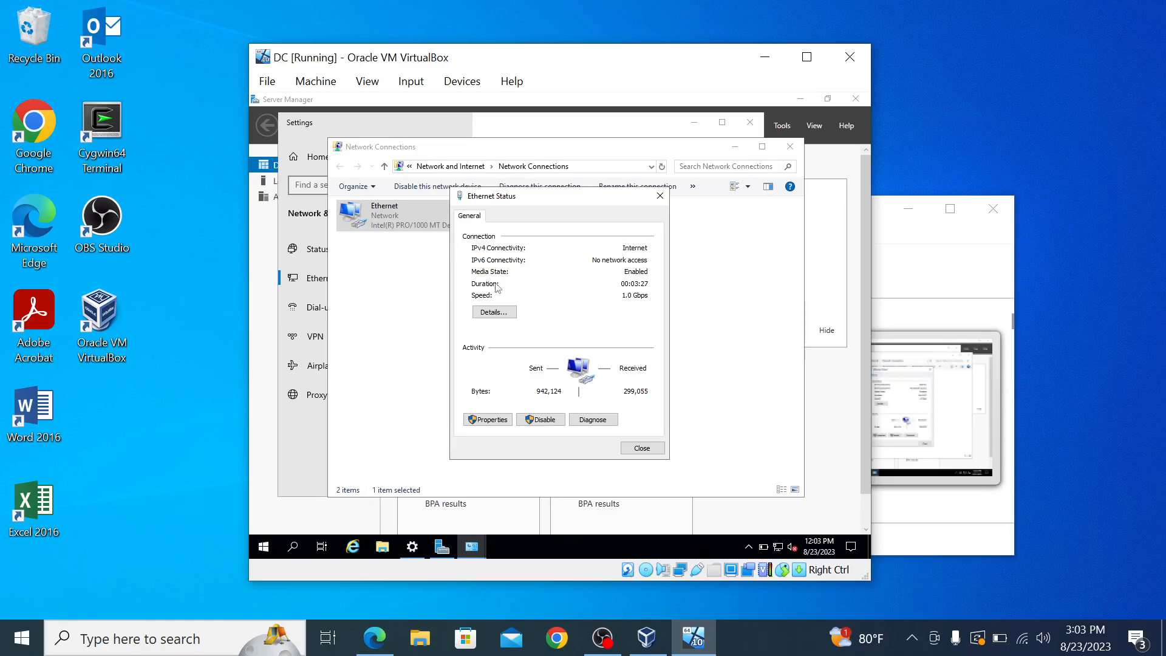
click(504, 314)
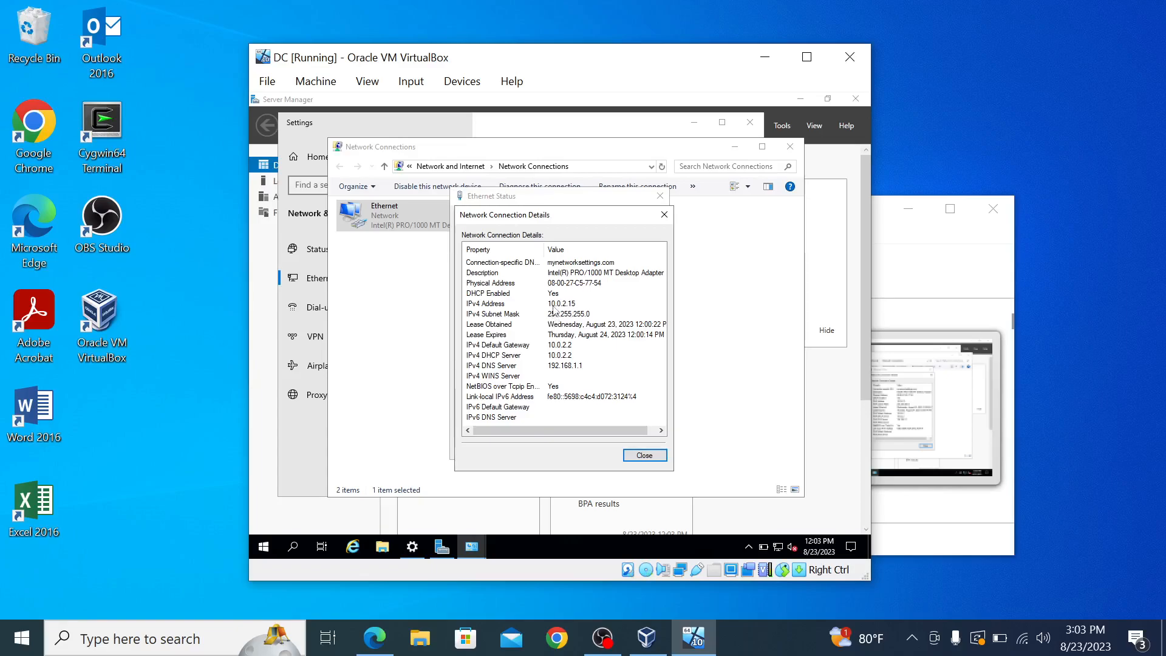
click(630, 456)
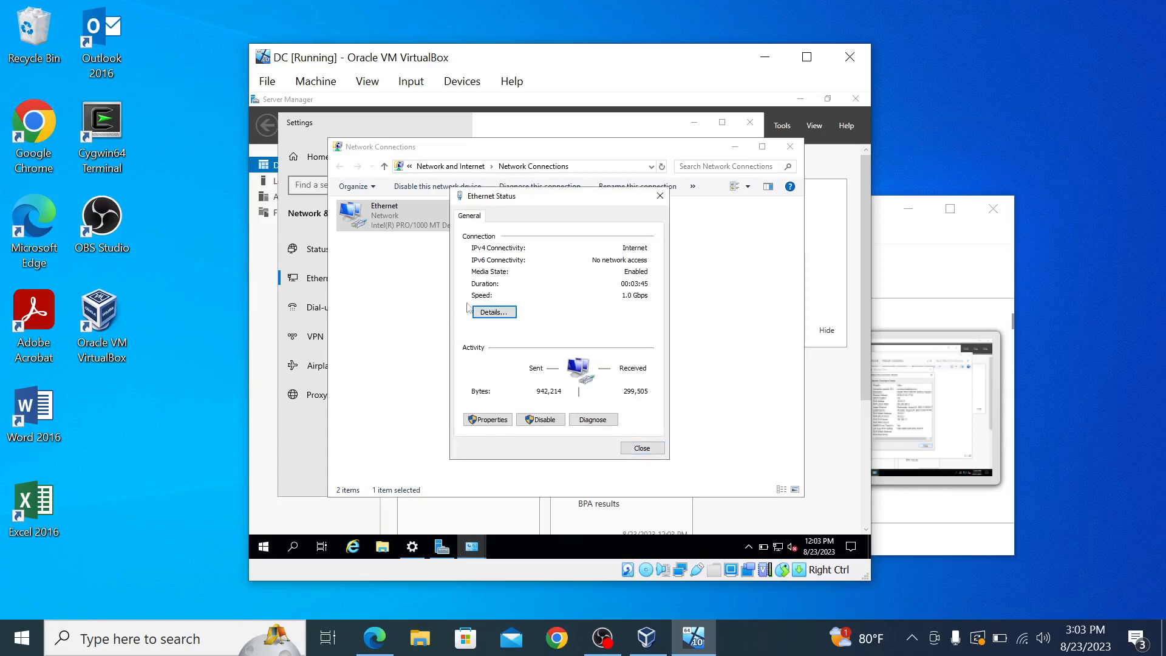
click(660, 196)
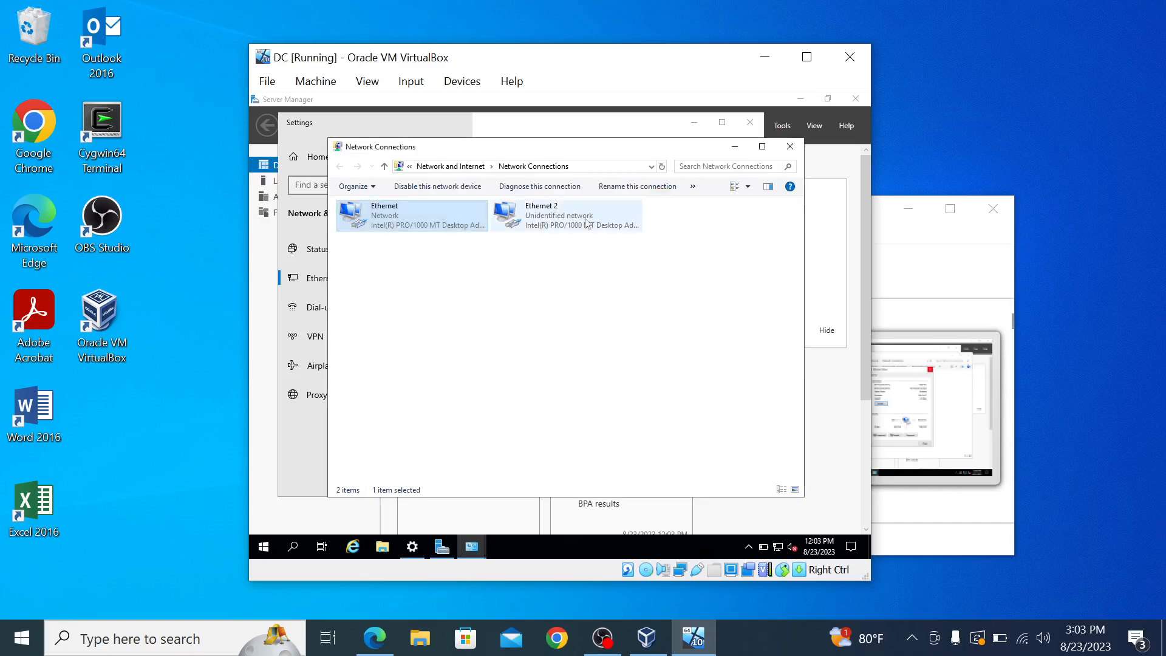
Step: Rename the Ethernet adapter to INTERNET
right_click(435, 230)
click(484, 324)
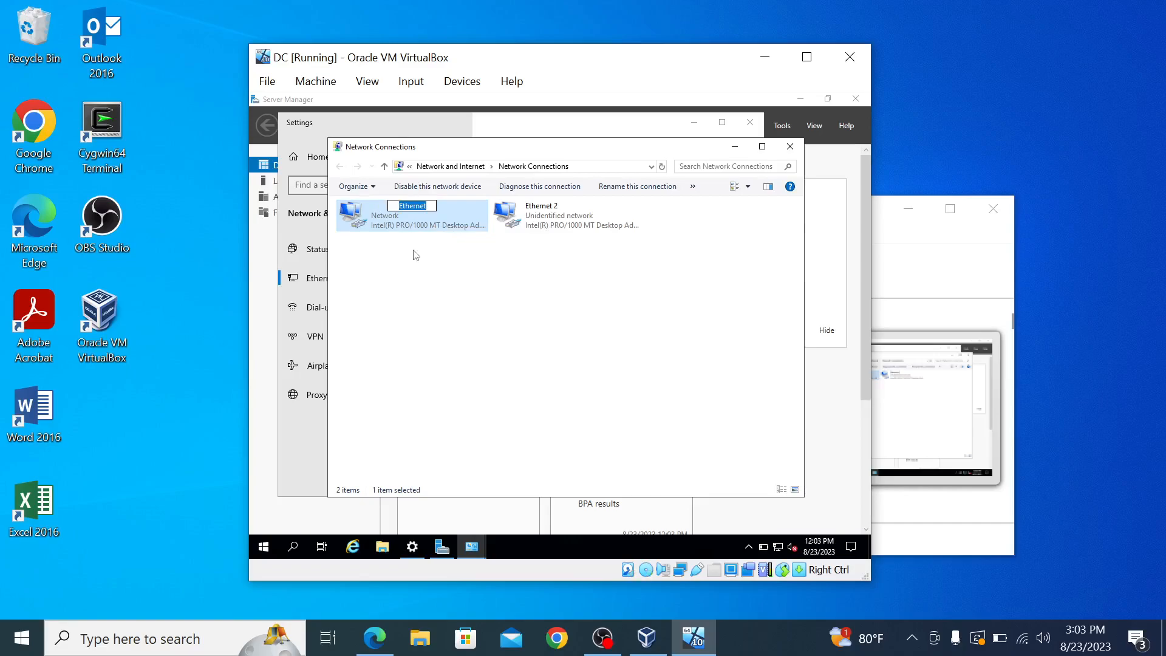
text(INTERNET)
click(581, 221)
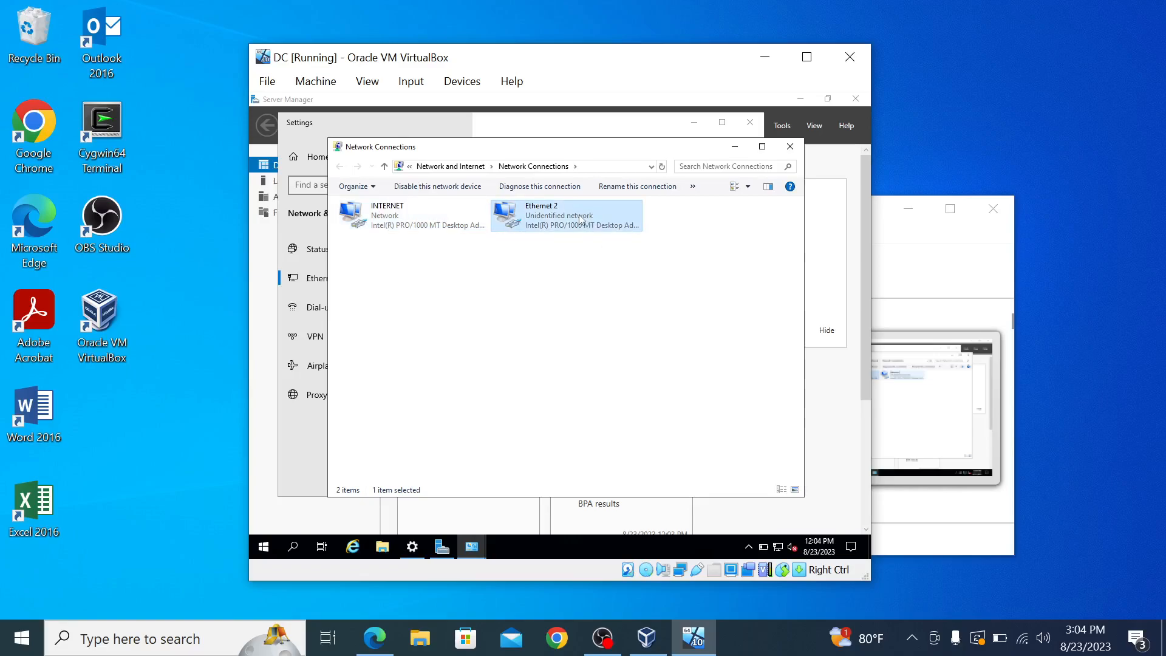
Step: Review Ethernet 2's status and connection details, then close both windows
right_click(580, 219)
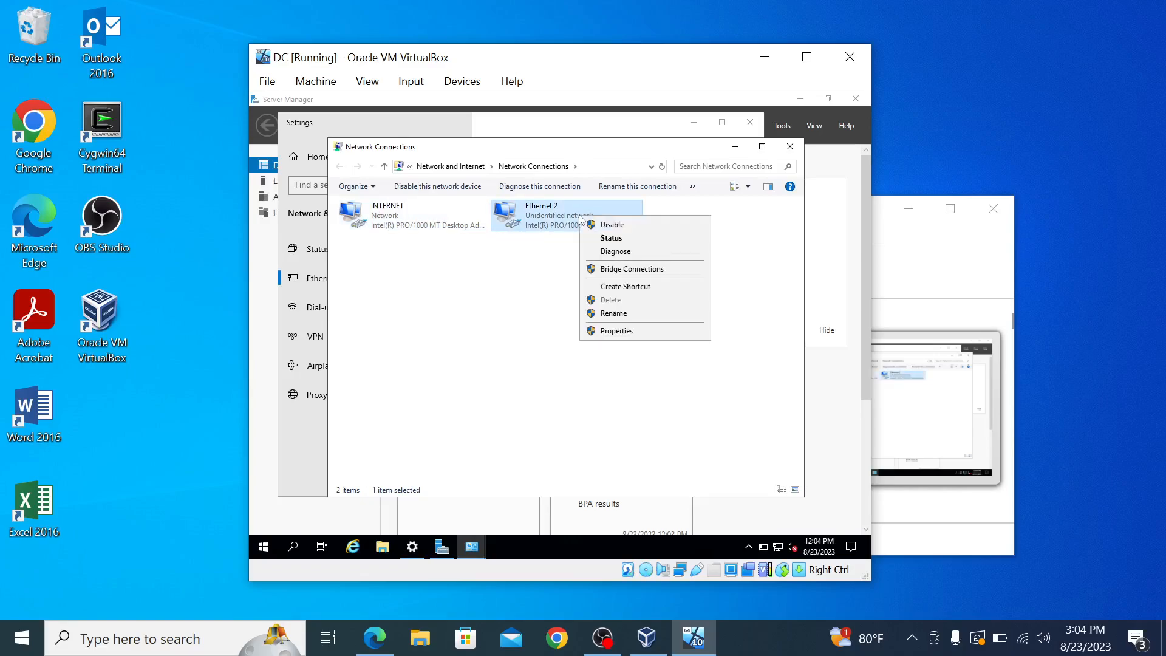
click(623, 239)
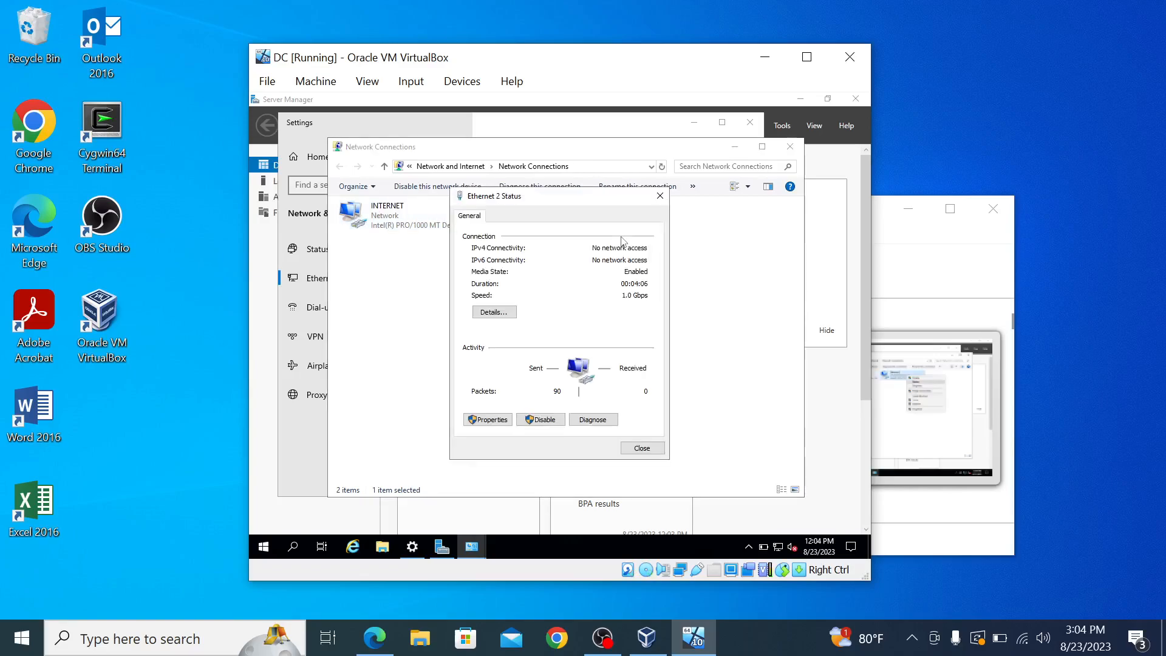
click(477, 311)
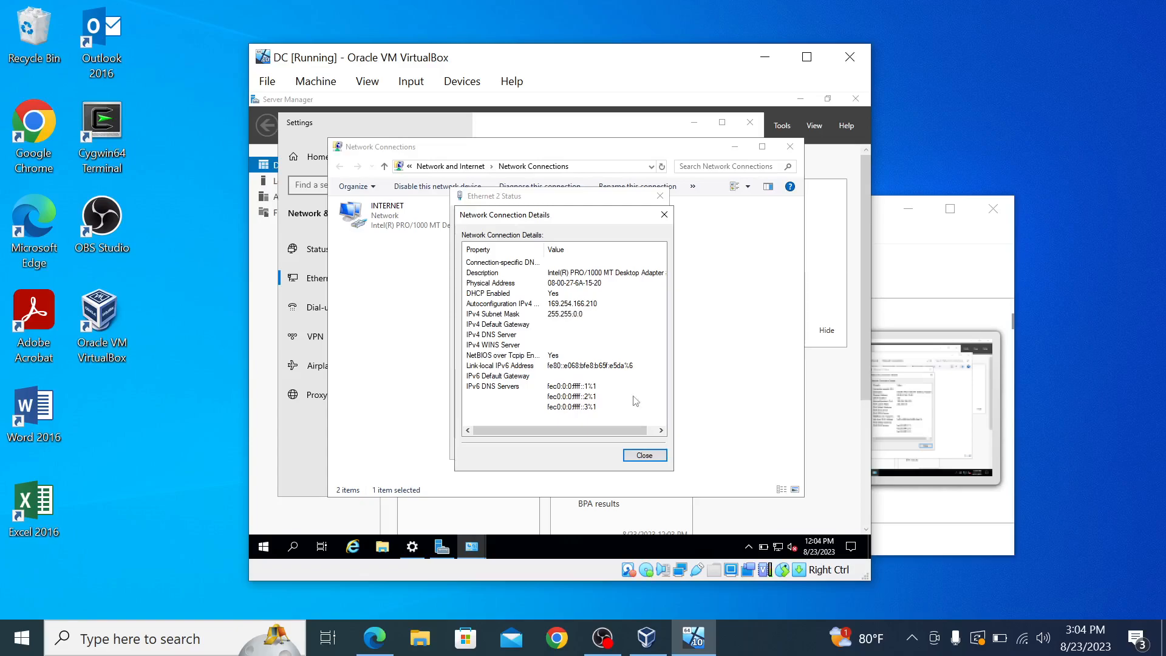
mouse_move(713, 631)
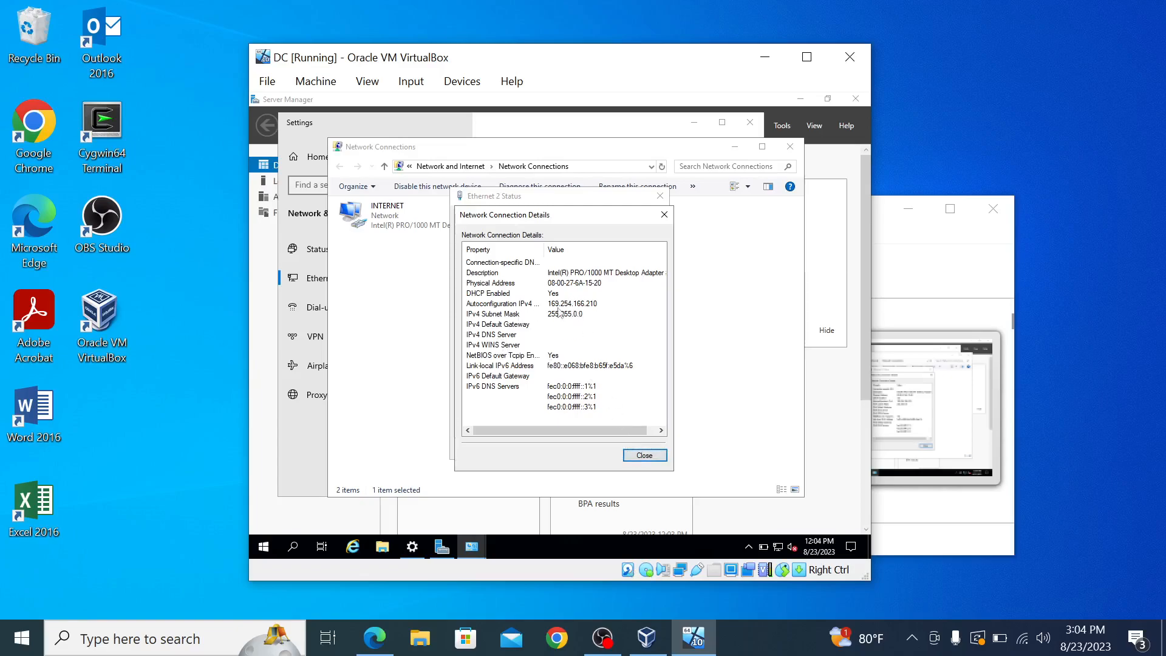
click(644, 460)
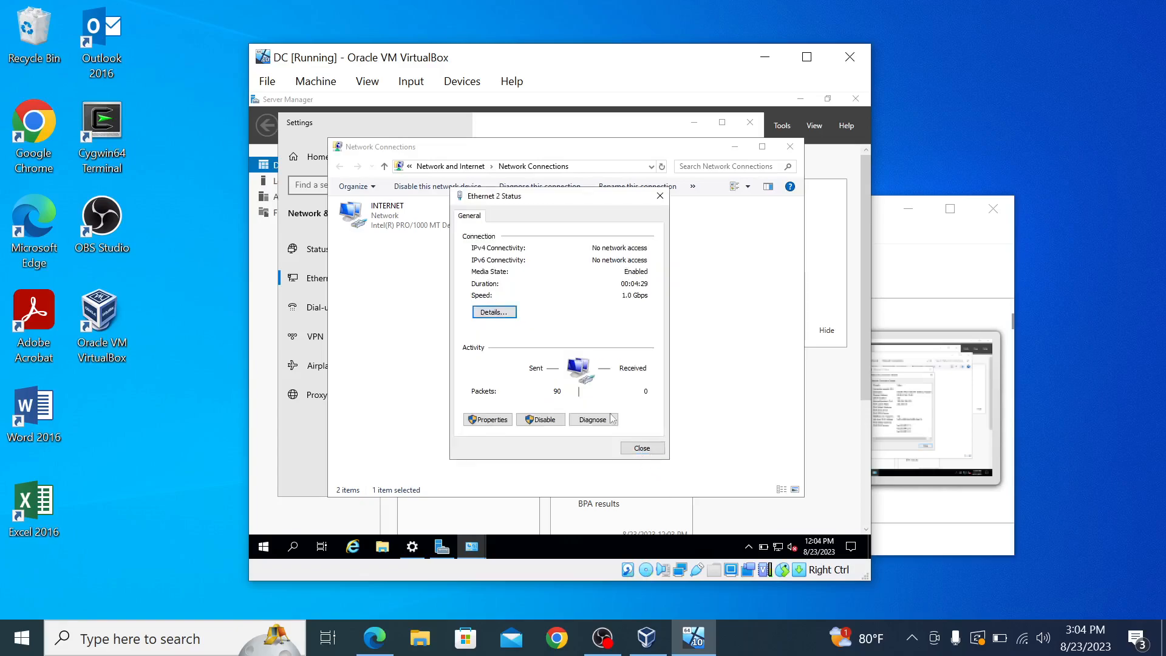
click(647, 451)
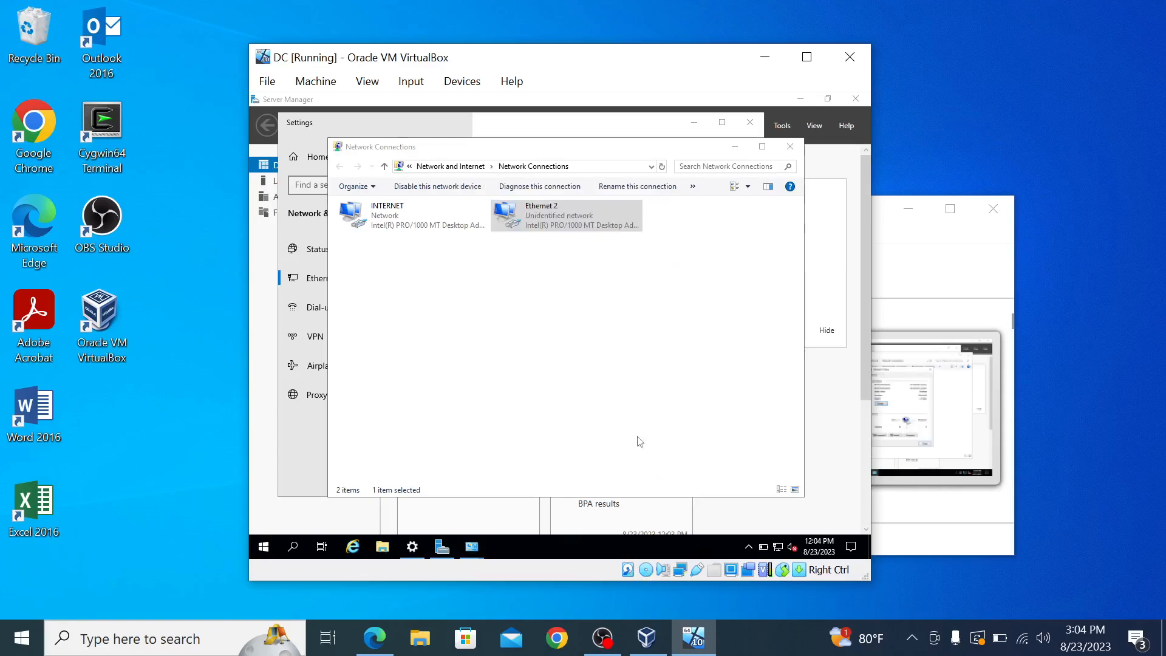
Step: Rename the Ethernet 2 adapter to INTERNAL
right_click(556, 221)
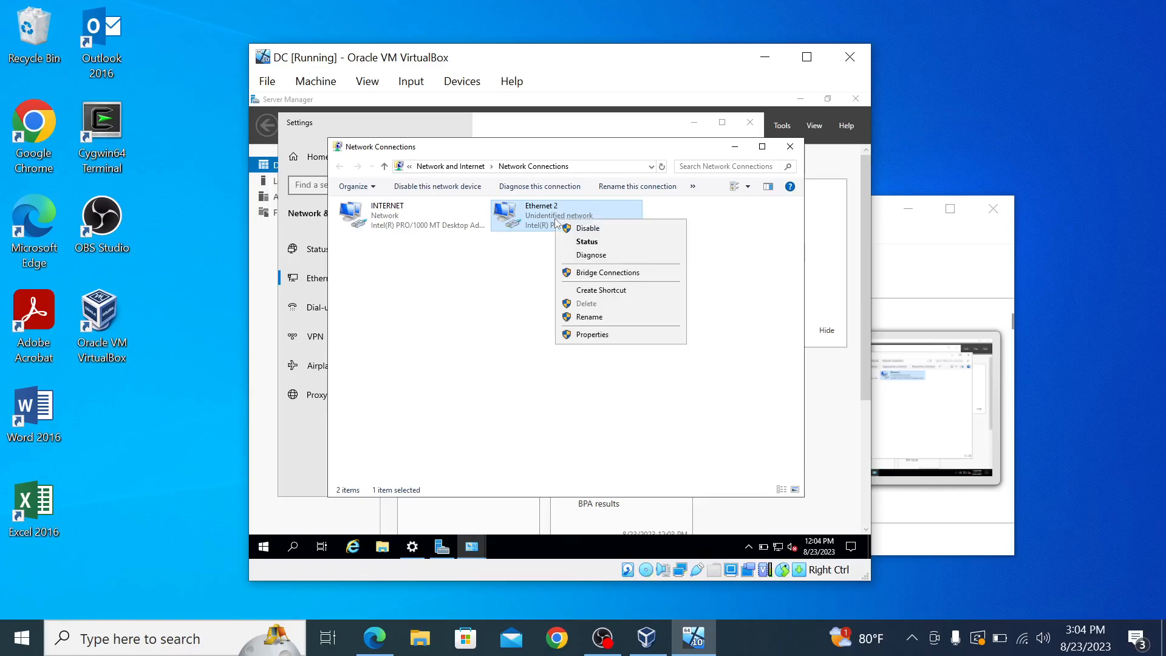
click(596, 316)
text(INTERNAL)
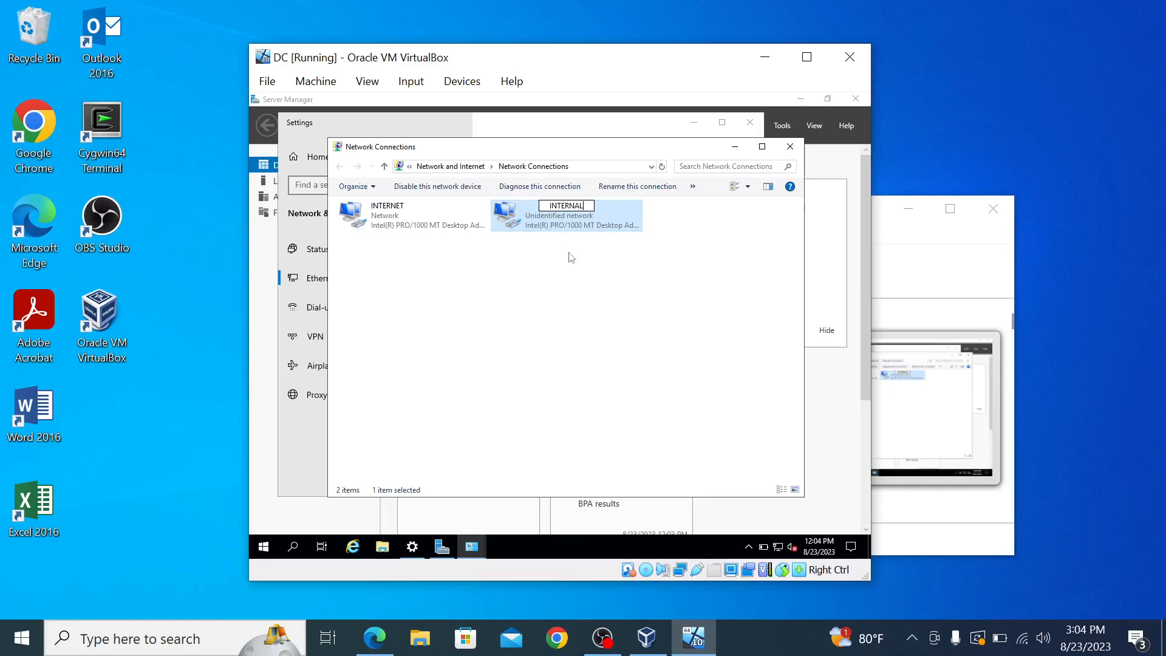
click(582, 272)
Step: Switch INTERNAL's IPv4 properties to 'Use the following IP address' and bring up the tutorial video
click(588, 227)
right_click(588, 227)
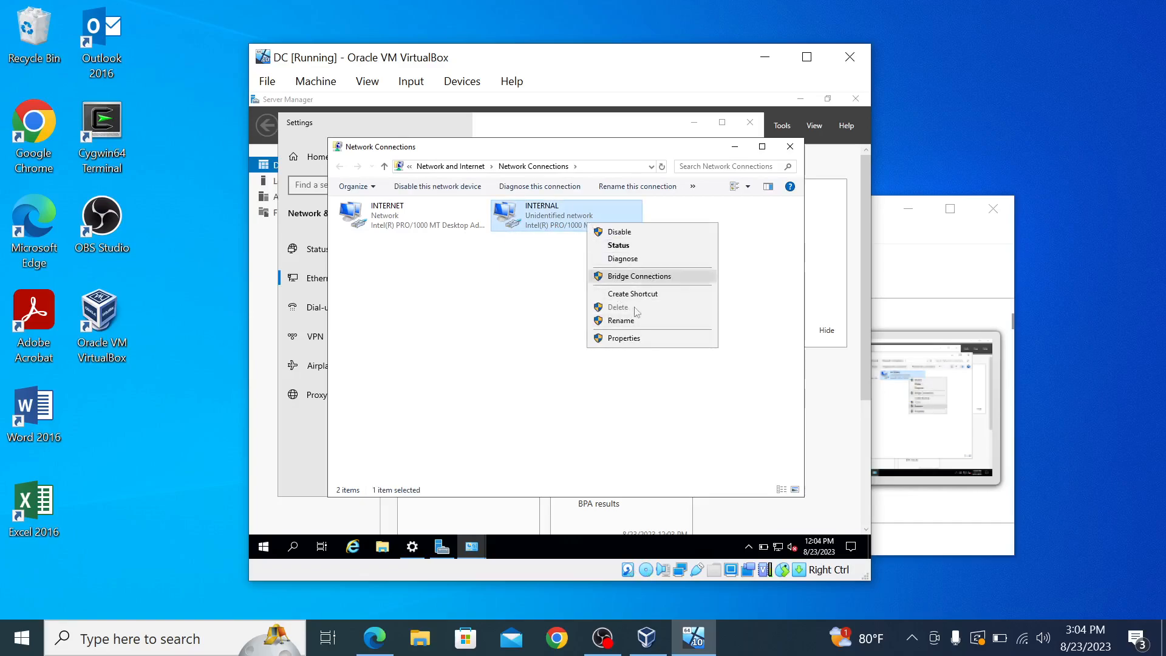
click(623, 338)
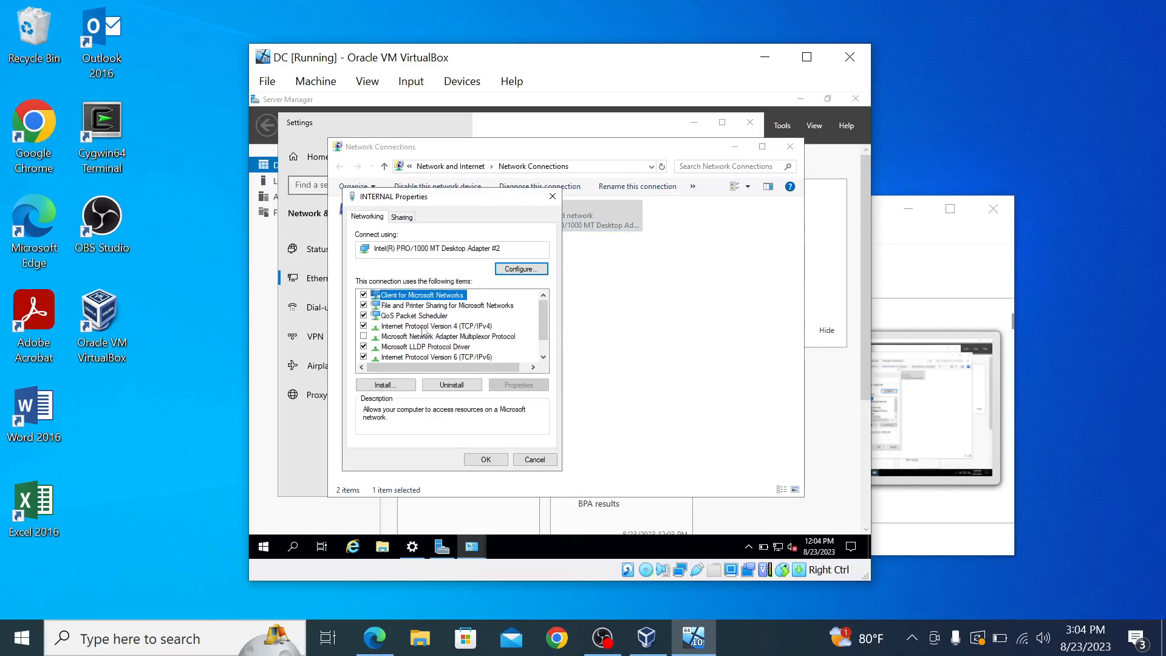
double_click(422, 327)
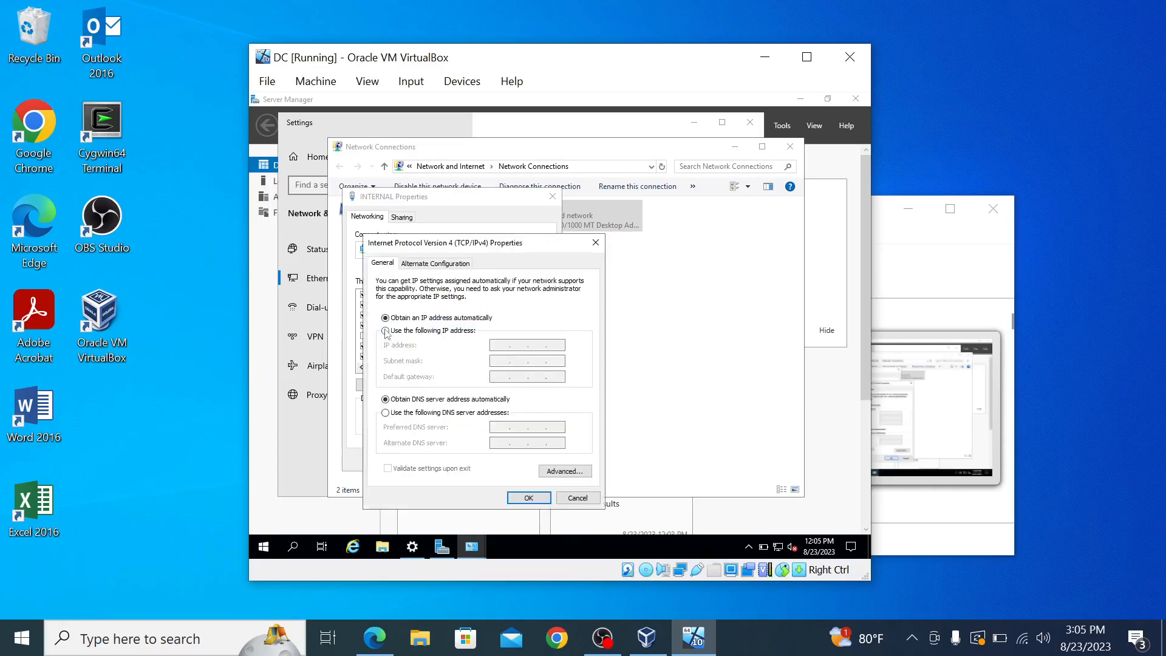
click(386, 331)
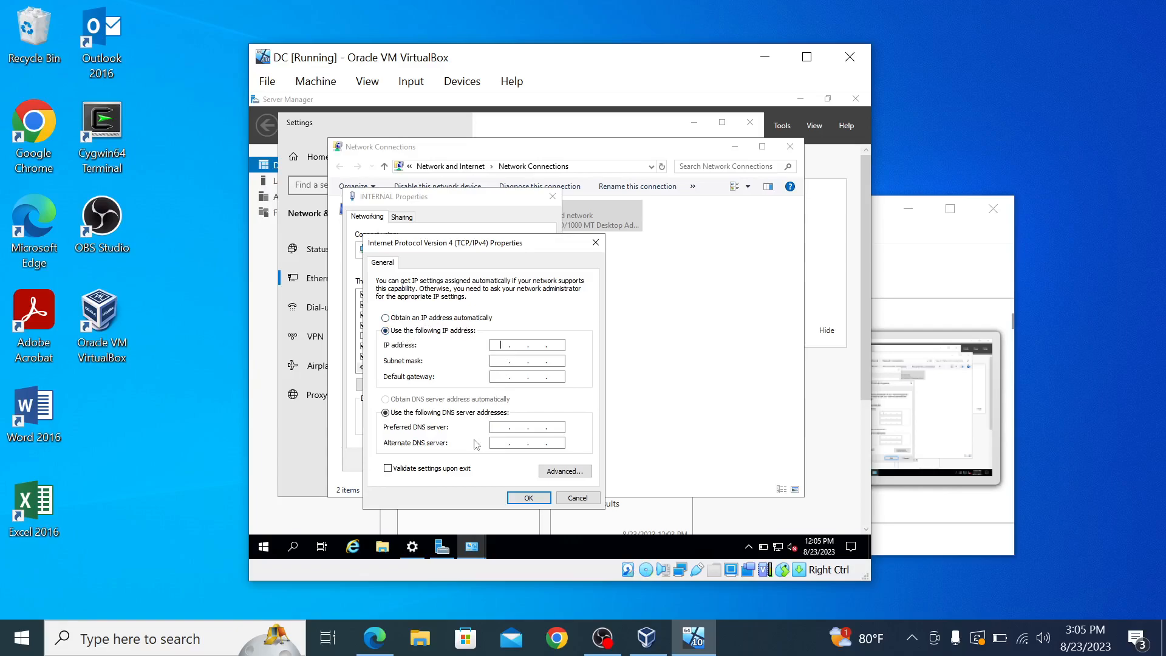
click(379, 650)
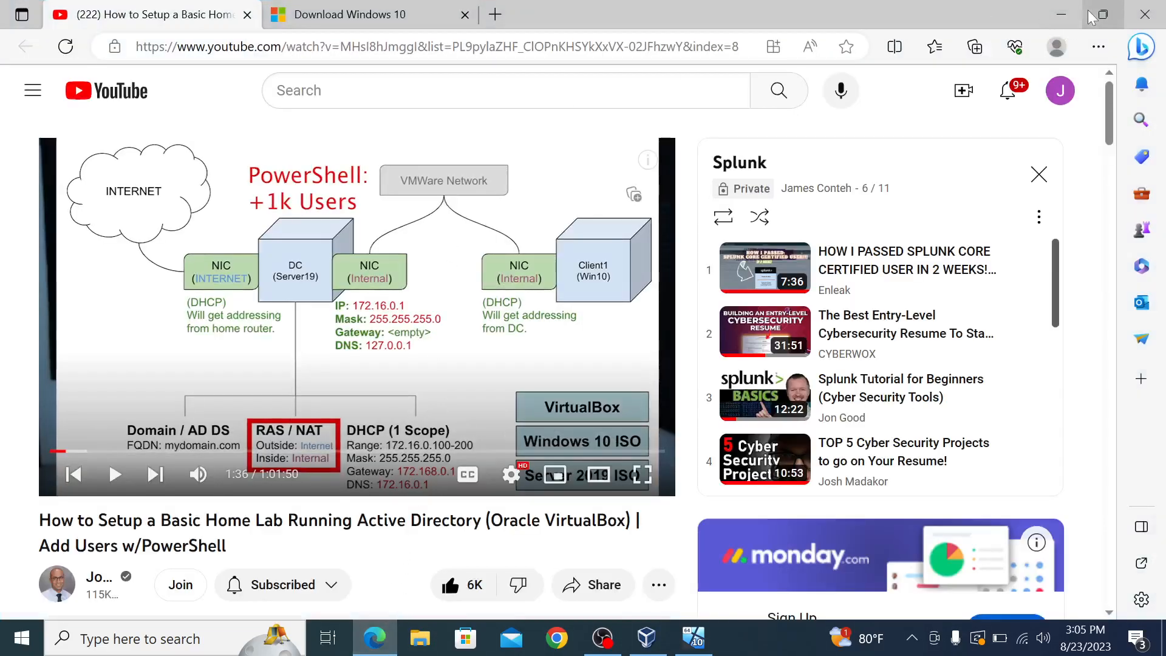
Step: Restore down the Edge tutorial window and move the VirtualBox window left beside it
click(1101, 20)
drag(543, 49, 271, 30)
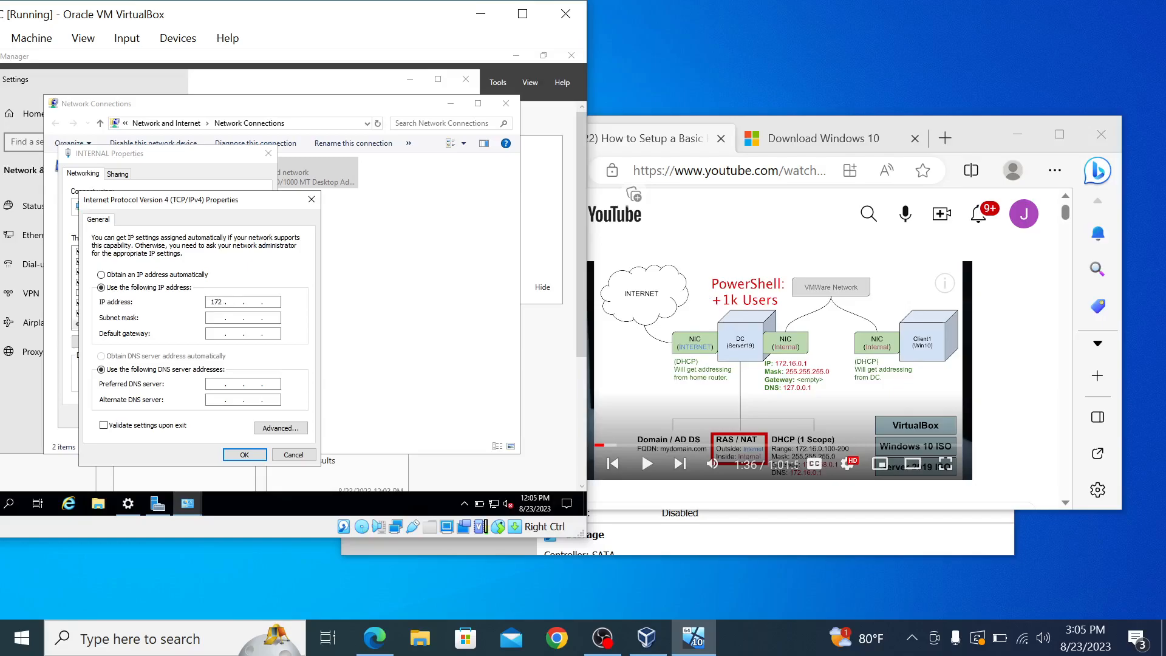
Step: Set INTERNAL to IP 172.16.0.1, mask 255.255.255.0, DNS 127.0.0.1, and save both dialogs
text(1)
text(0)
click(236, 321)
click(254, 318)
key(BackSpace)
text(255 . 255 . 255 . 0)
click(212, 383)
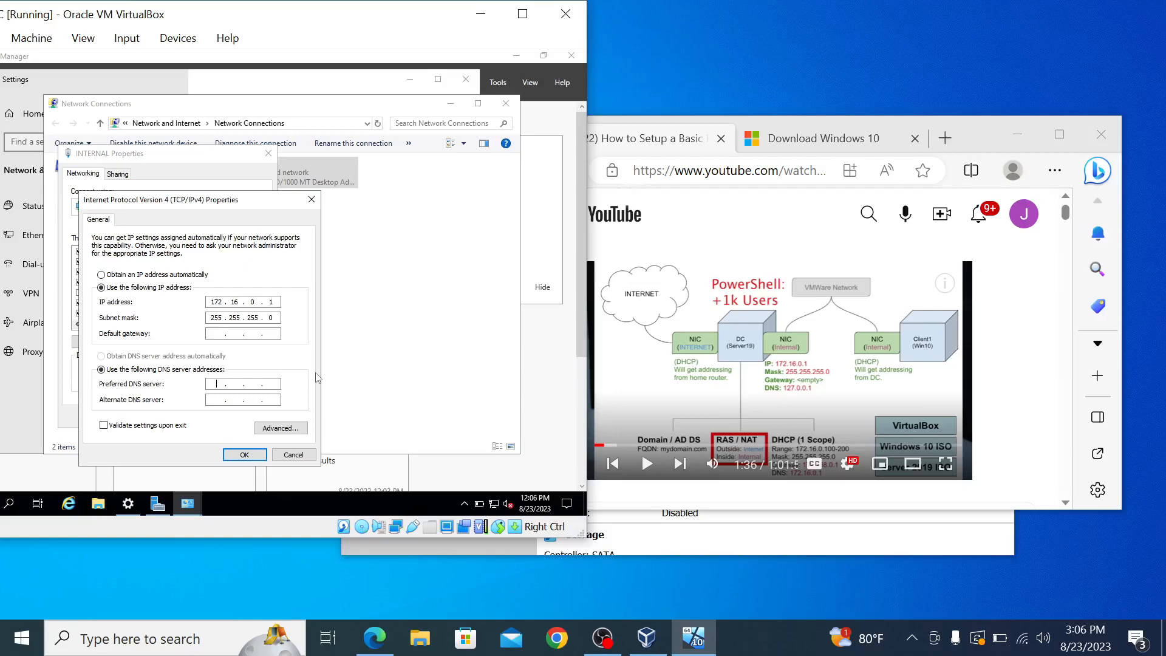
text(27 . 0 . 0 . 1)
click(231, 455)
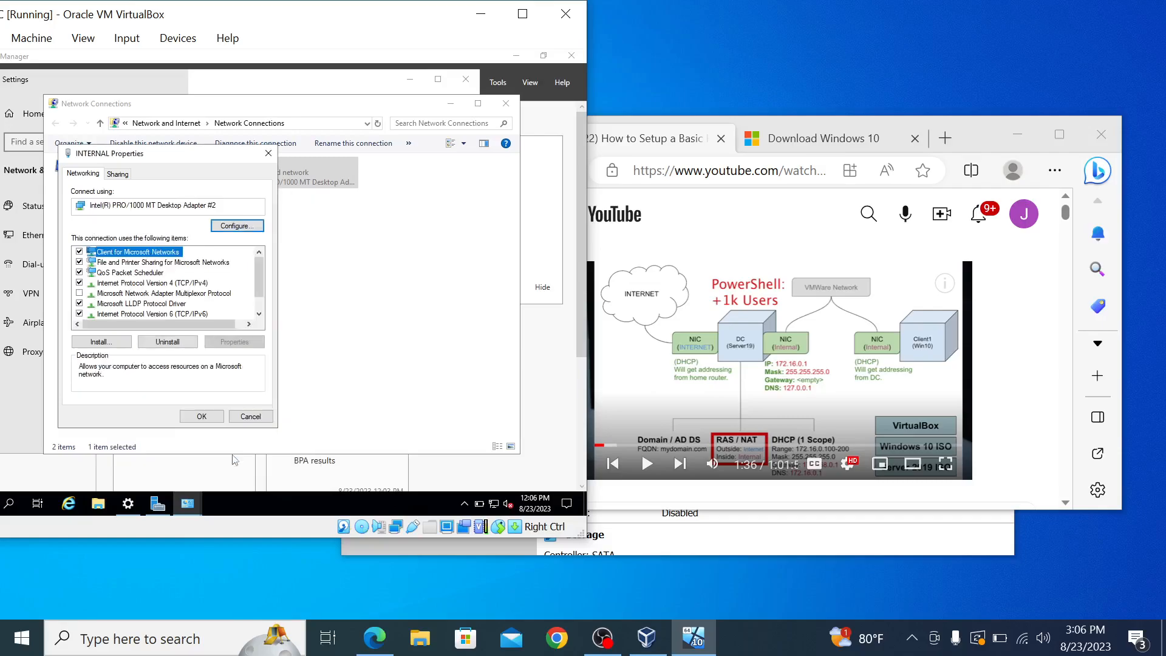
click(207, 419)
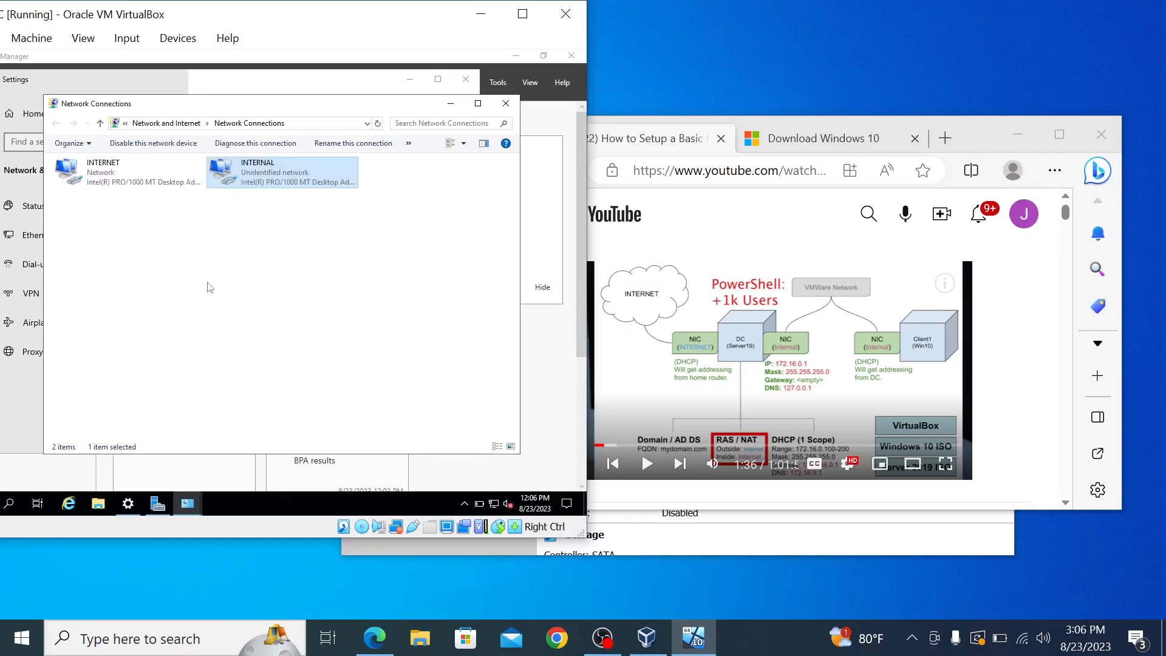
Step: Confirm INTERNAL's details show 172.16.0.1 and 255.255.255.0, then close Network Connections
right_click(278, 172)
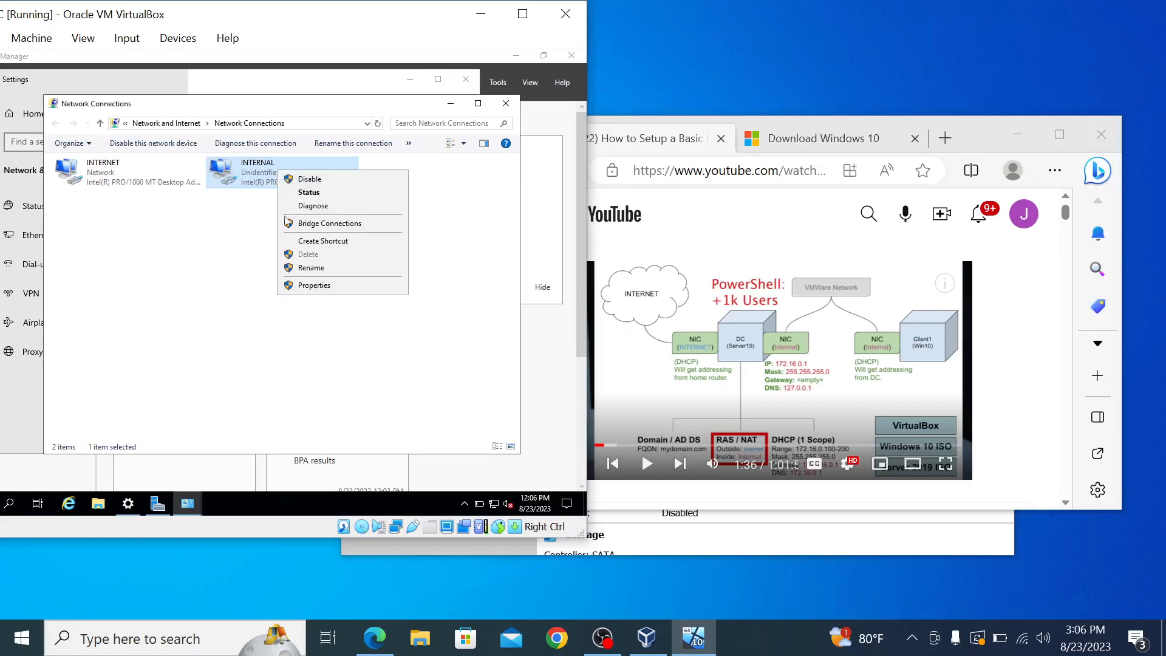
click(309, 192)
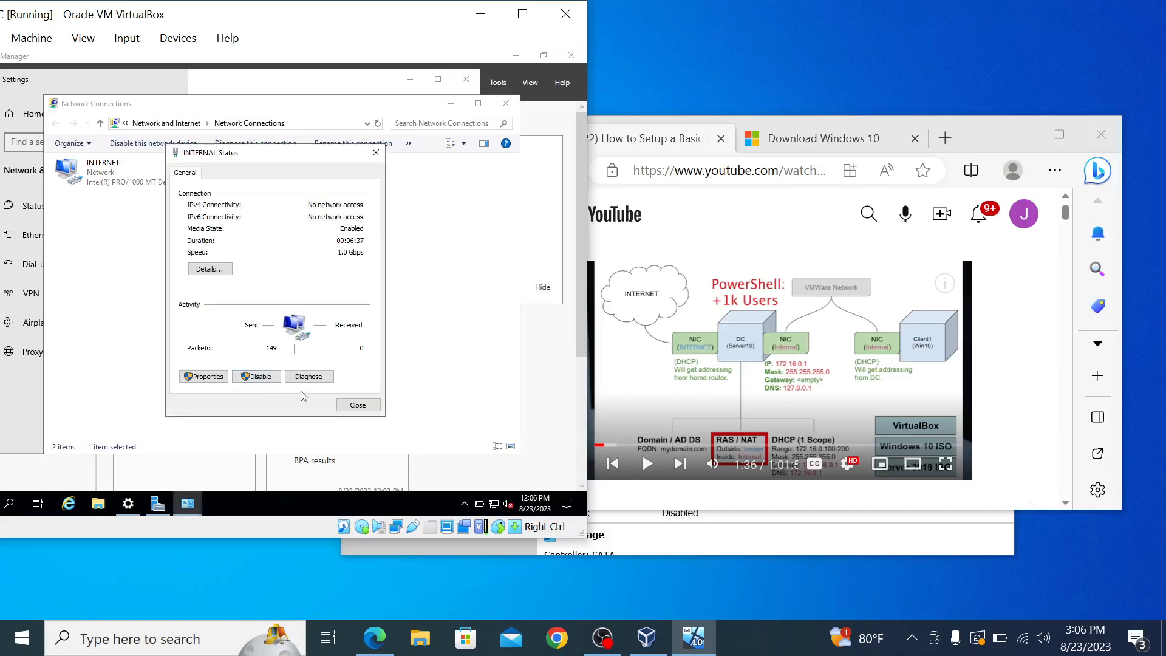
click(214, 272)
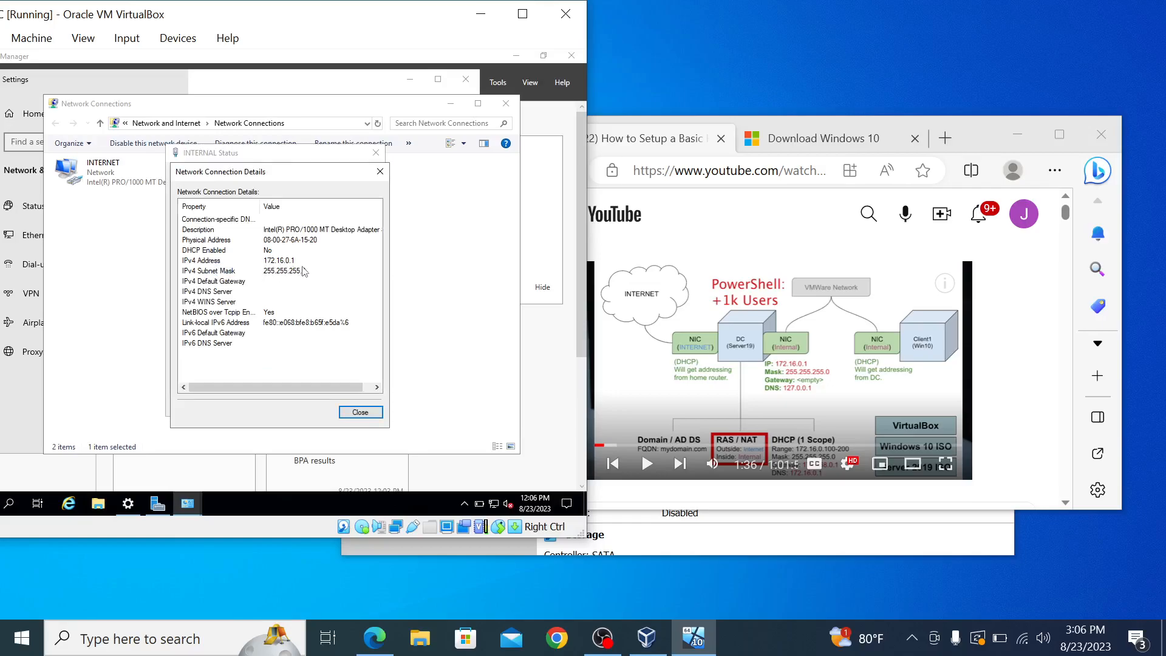
click(364, 412)
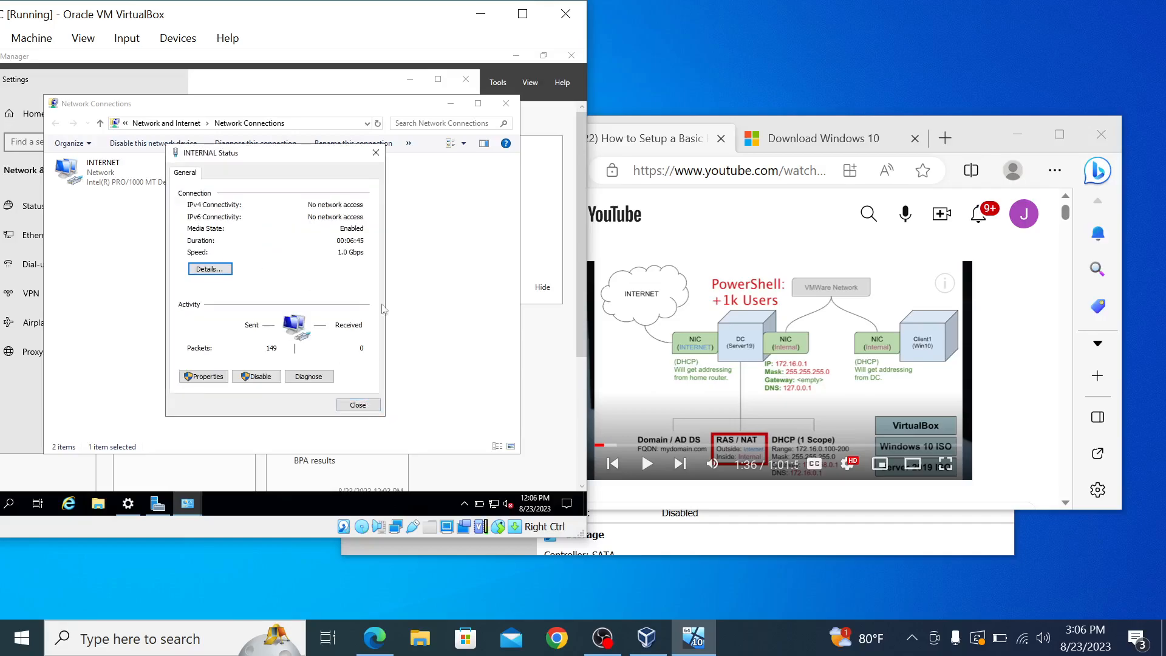
click(377, 153)
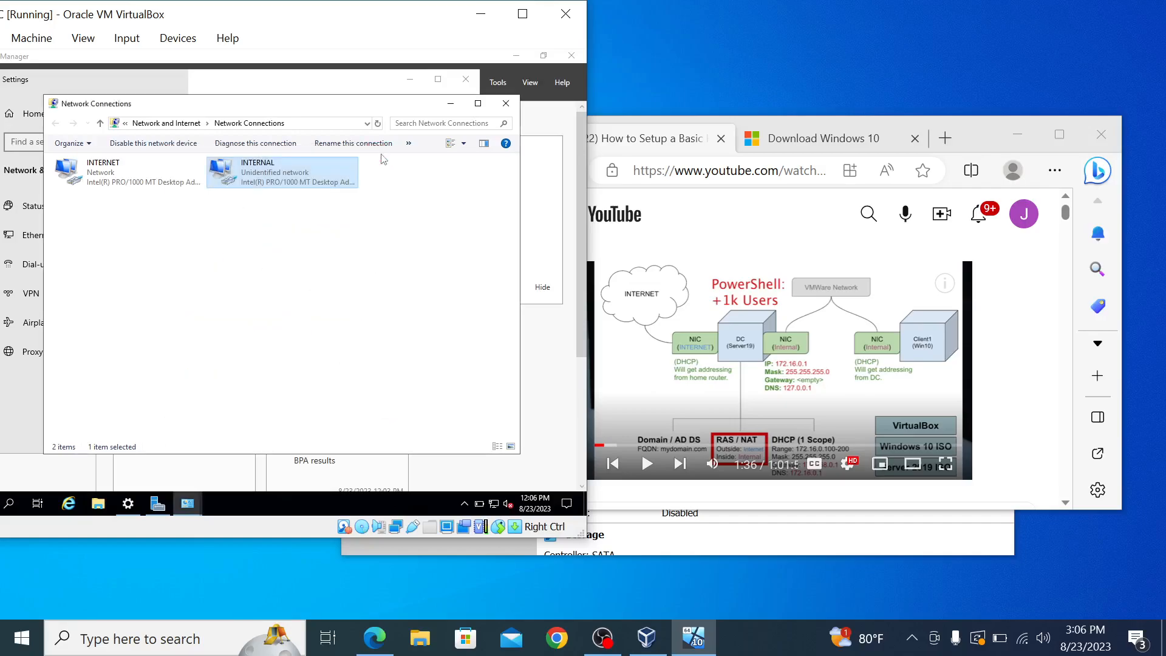
click(508, 107)
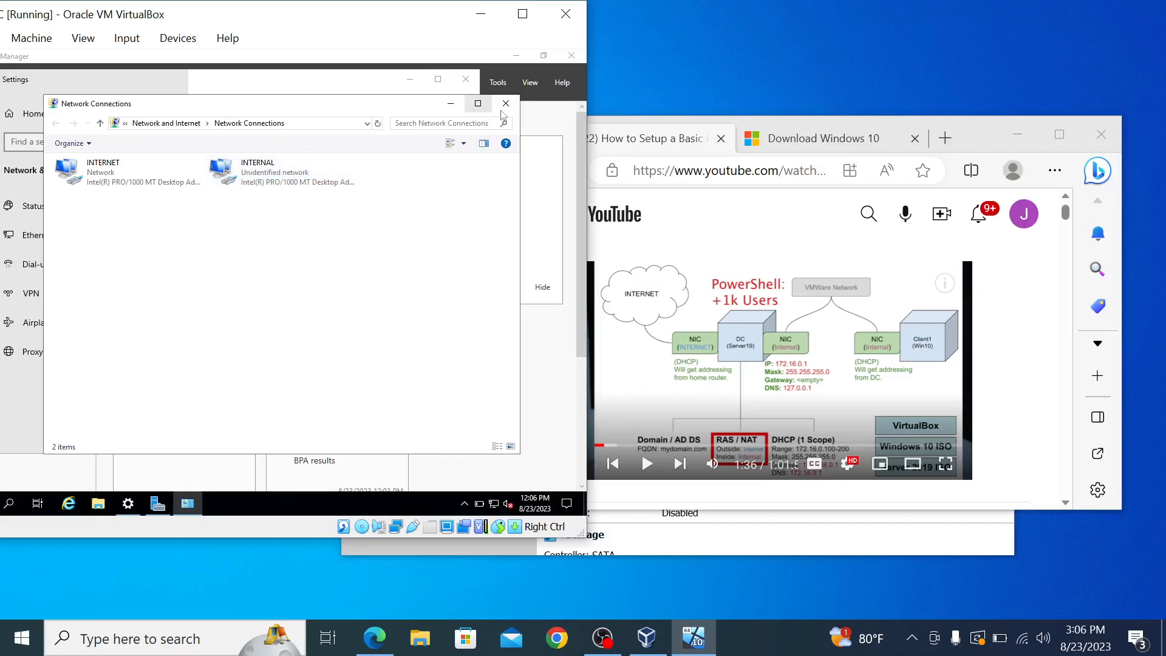
click(505, 106)
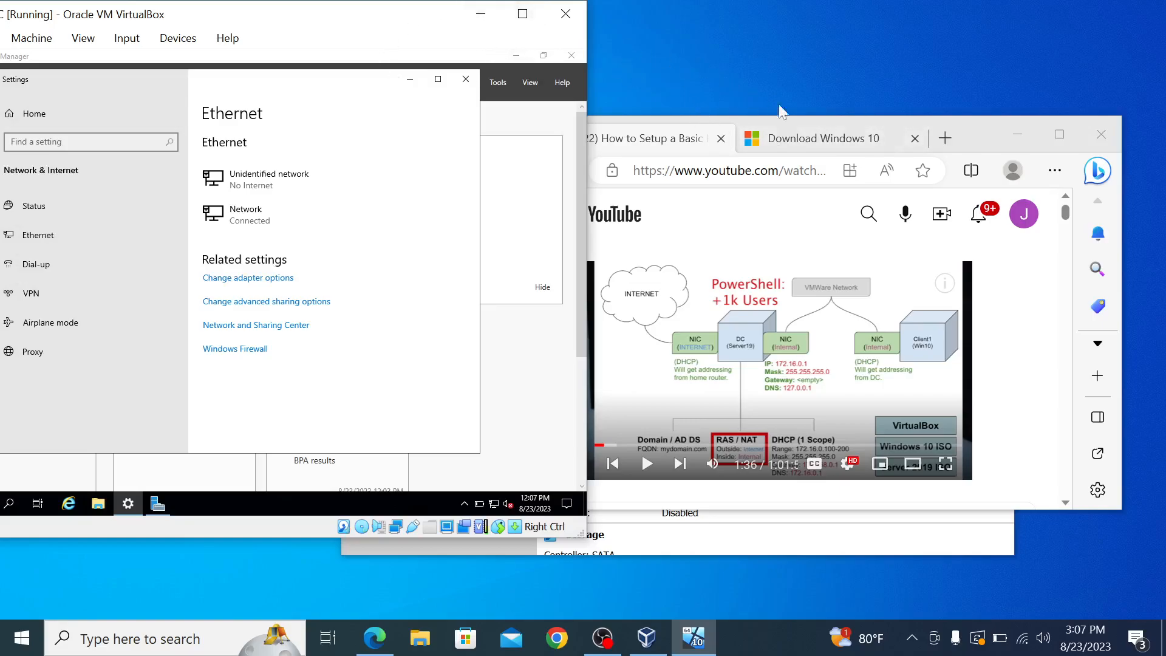
Step: Minimize Edge, move the VM window right, and open the guest's System display settings
click(1021, 131)
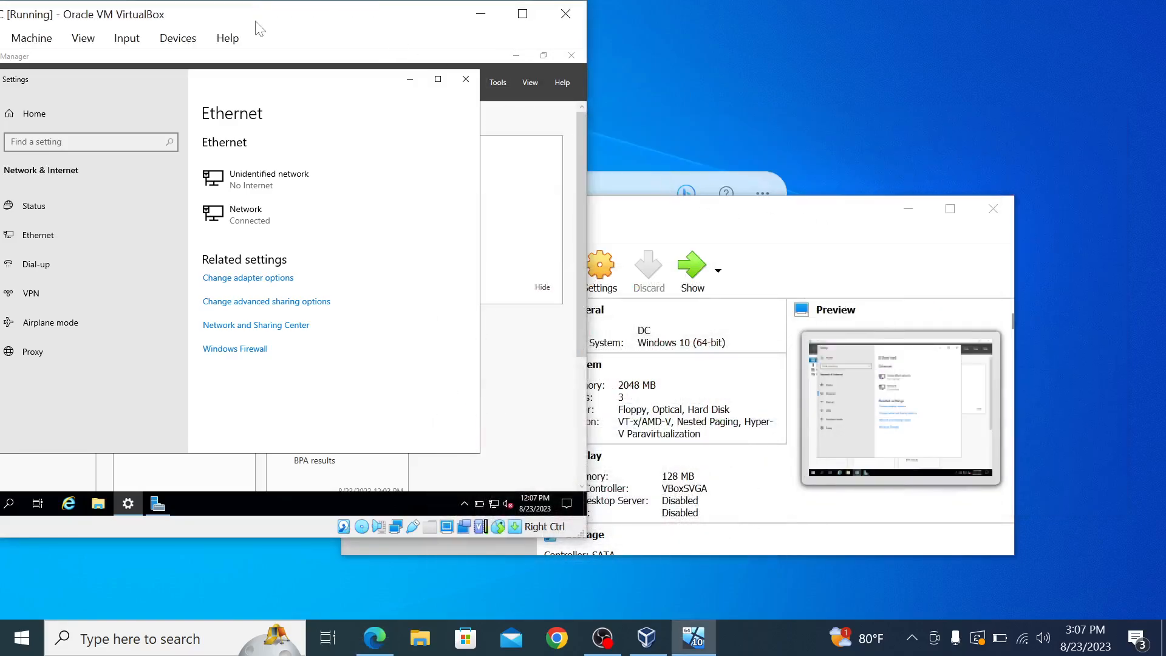
drag(260, 24, 422, 23)
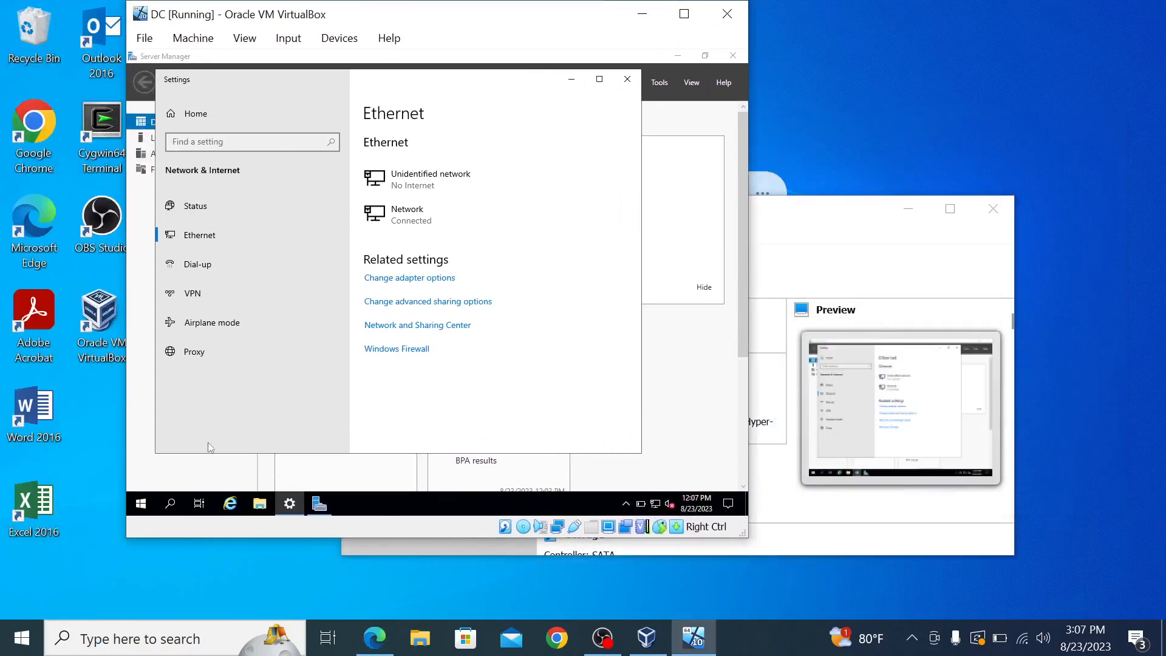
click(147, 500)
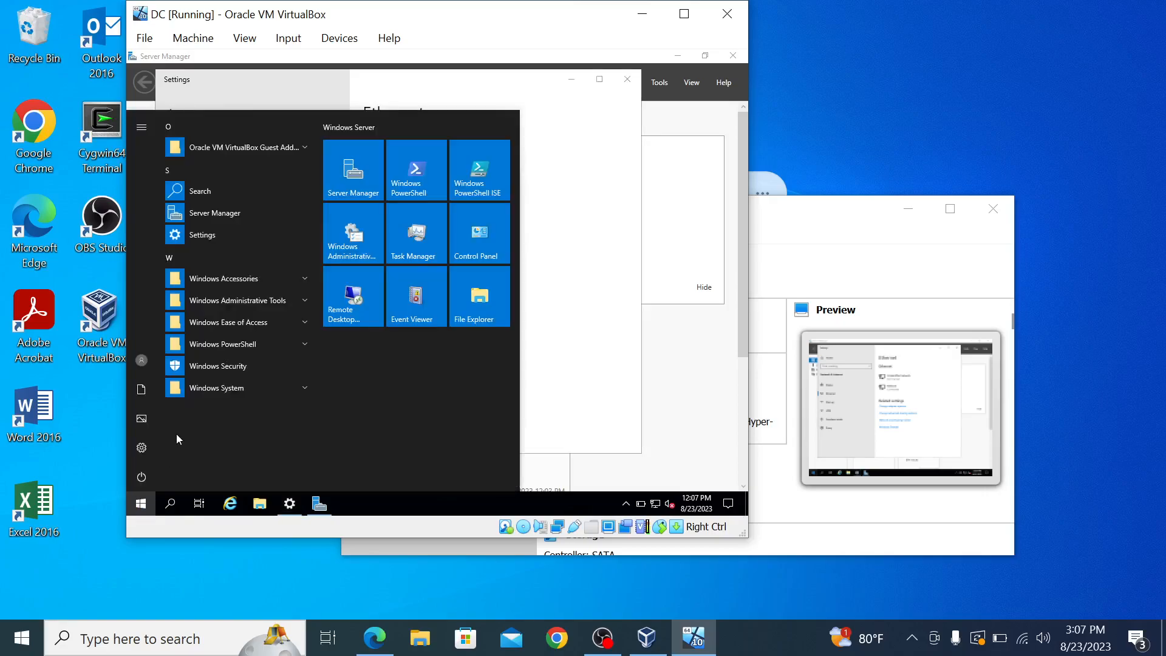
click(145, 449)
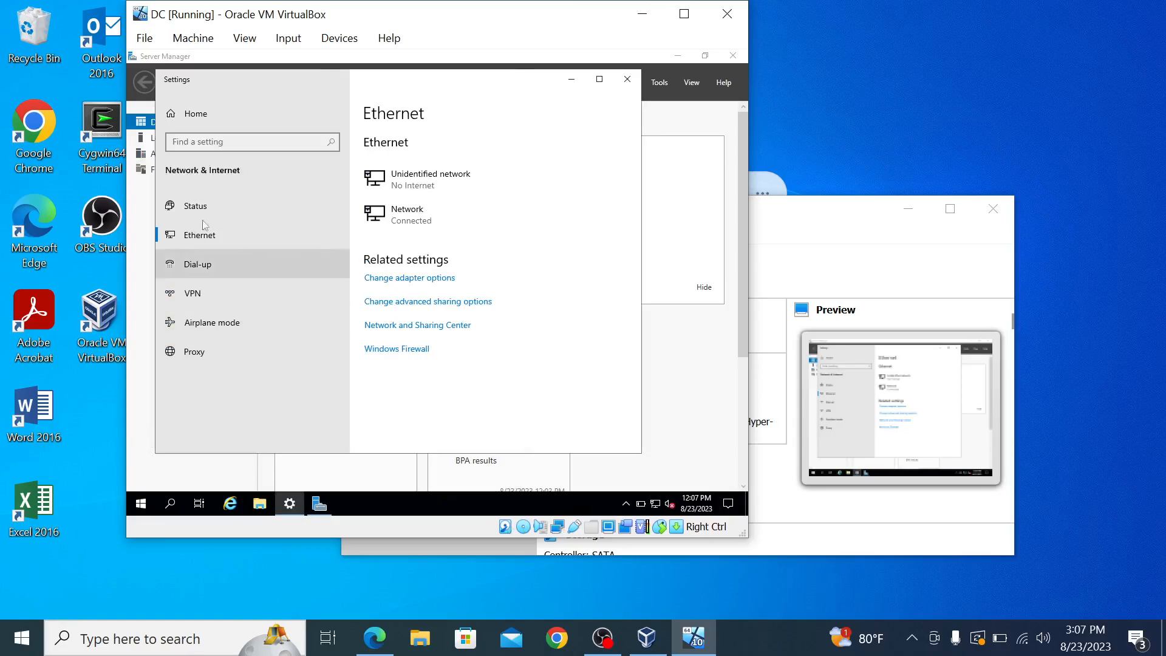
click(209, 120)
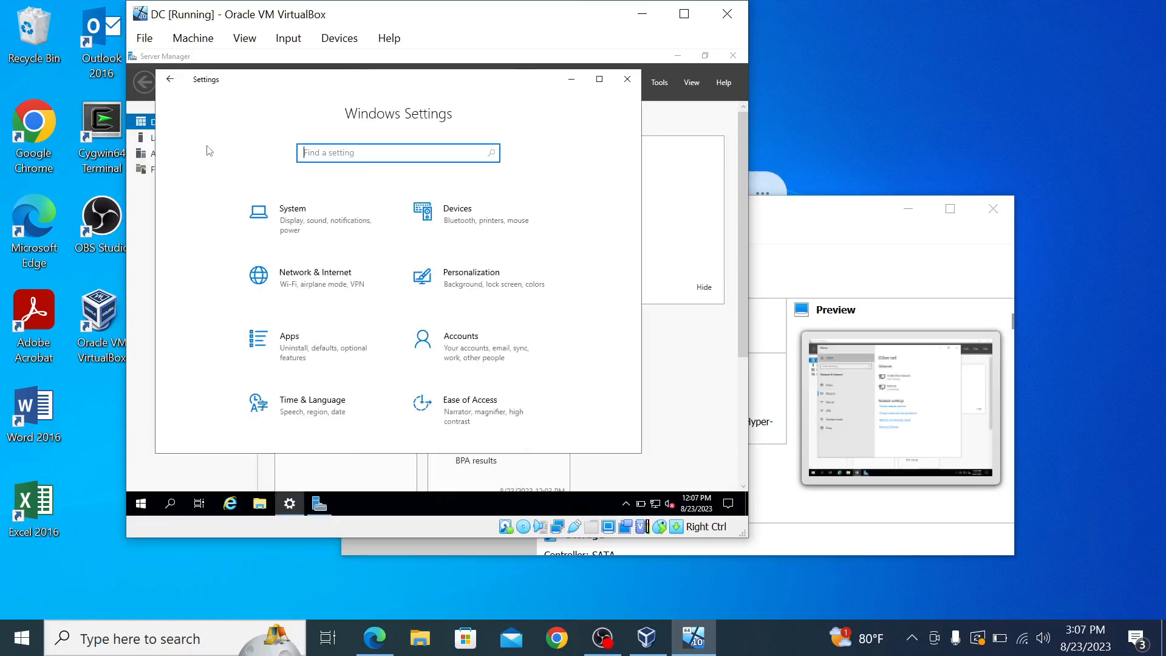
click(280, 229)
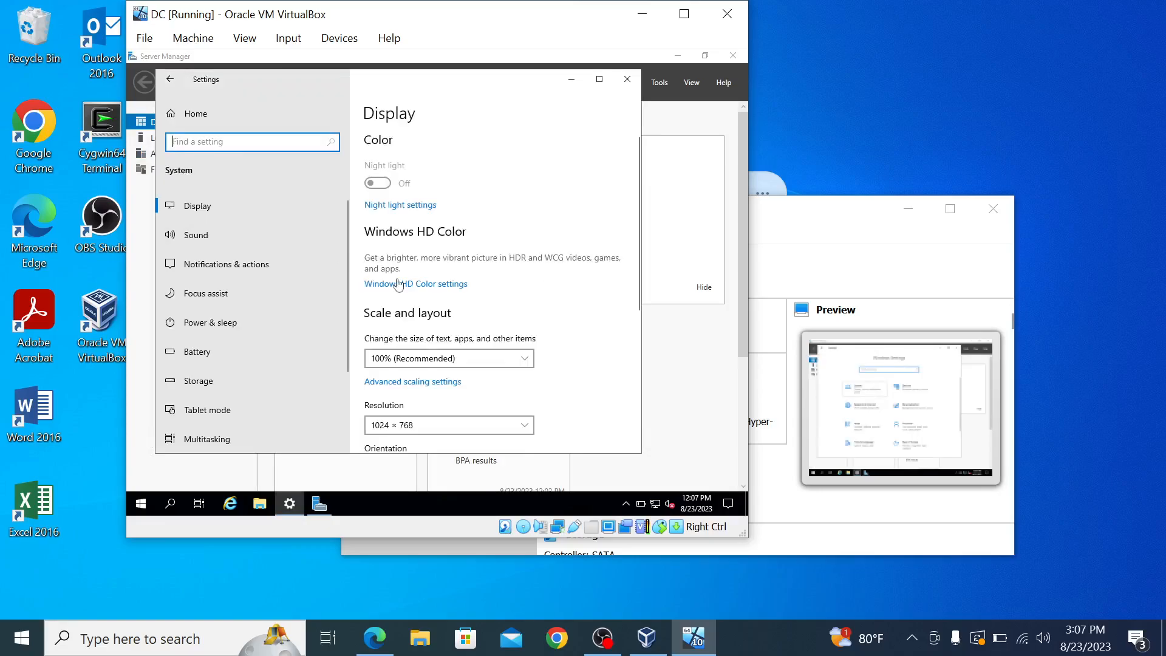
scroll(441, 362, down, 5)
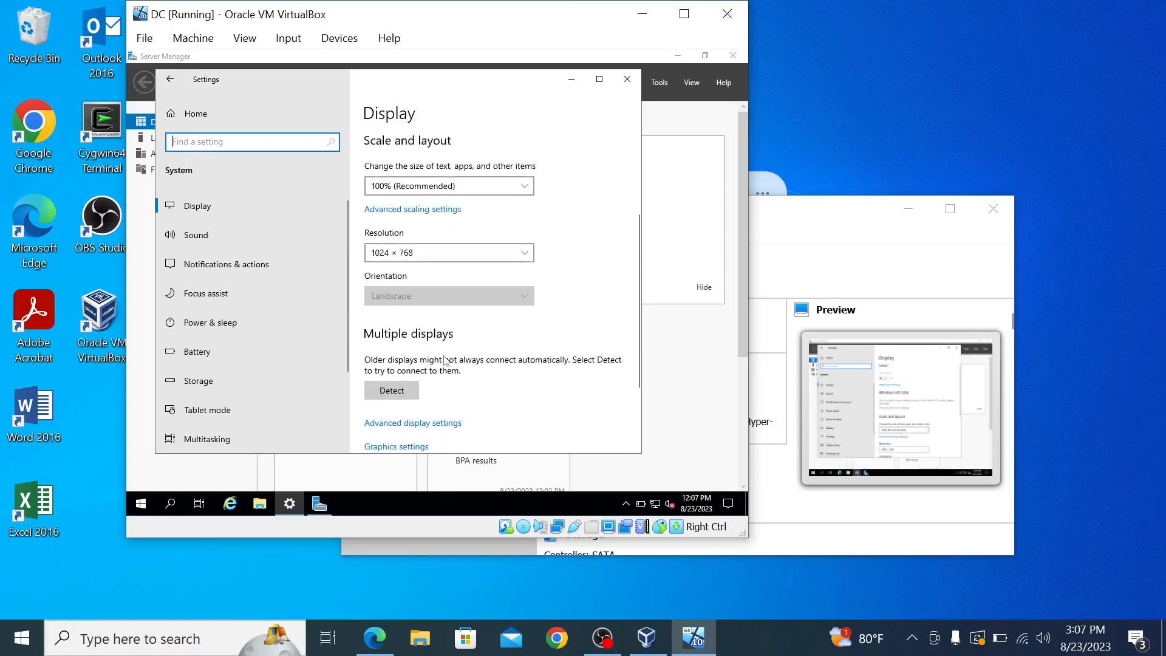
Step: From System > About, use 'Rename this PC' to set the new name DC
scroll(441, 363, up, 5)
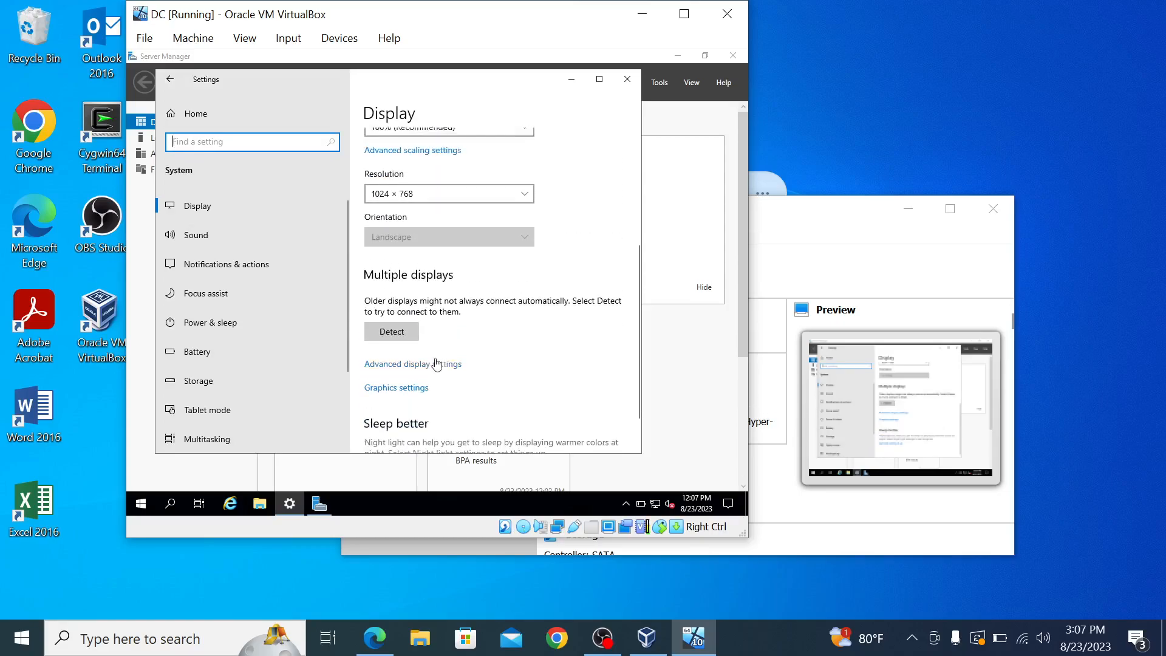
scroll(217, 403, down, 2)
click(213, 393)
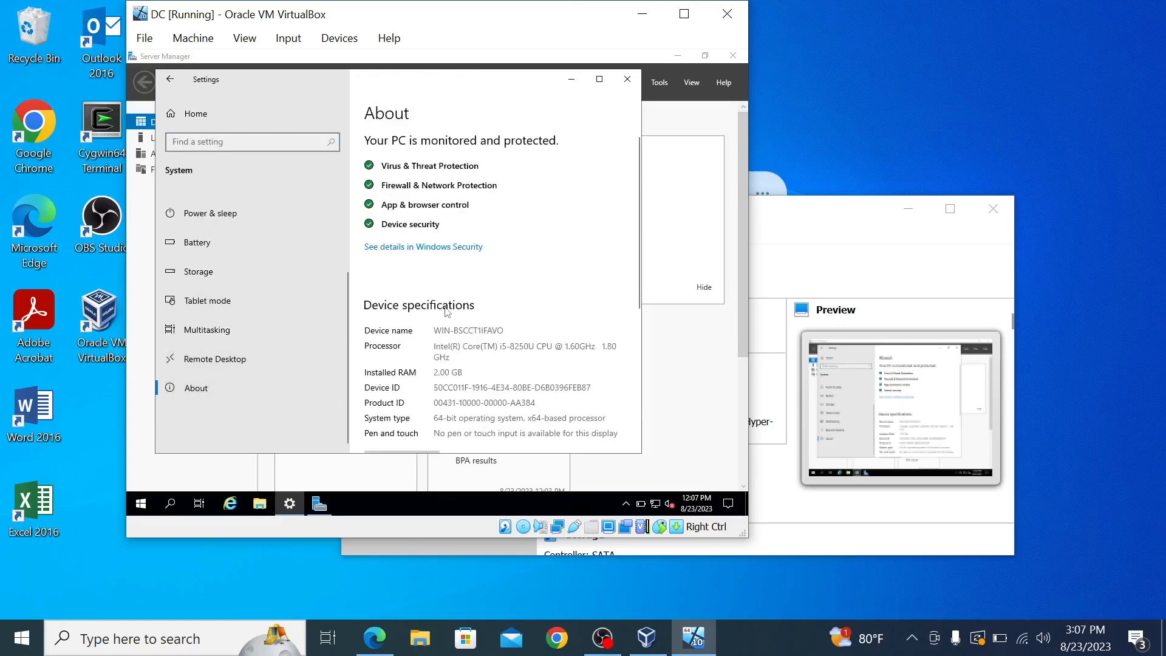
scroll(448, 312, down, 3)
click(401, 291)
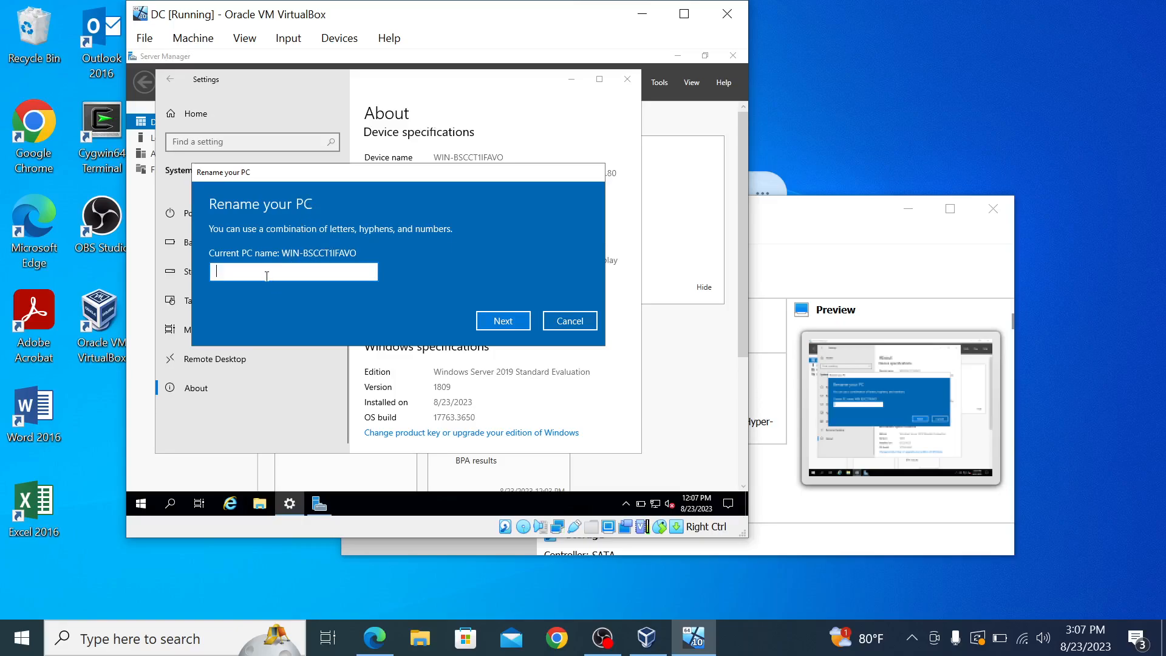
text(d)
text(DC)
click(504, 321)
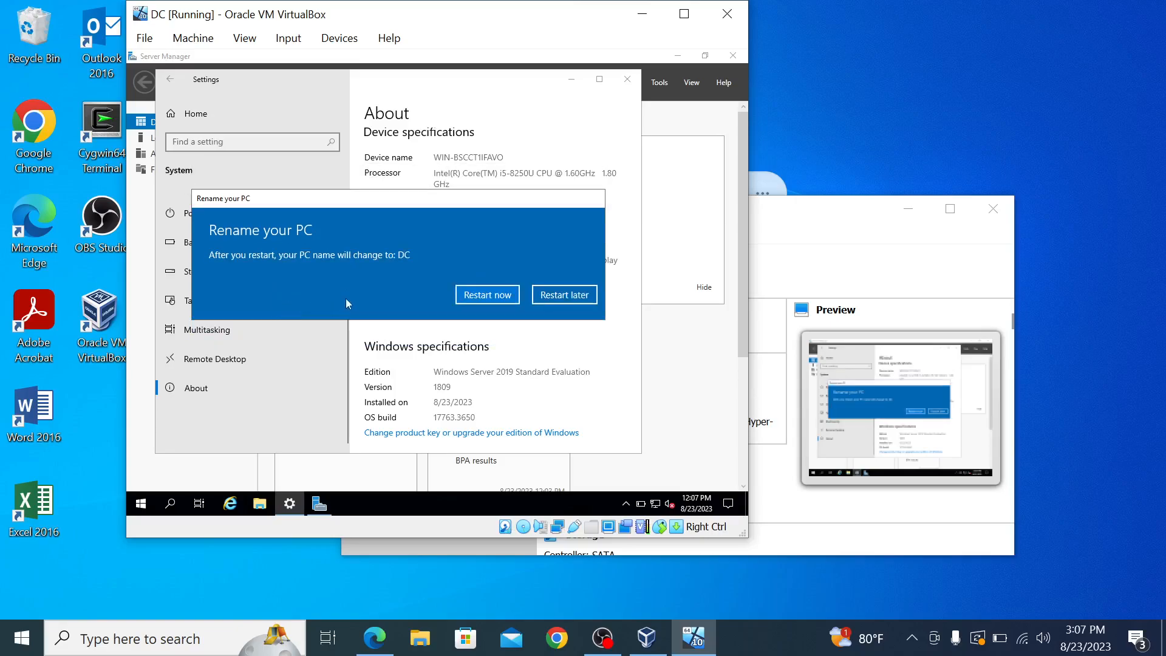
Step: Restart the server now, giving Other (Unplanned) as the restart reason
click(474, 300)
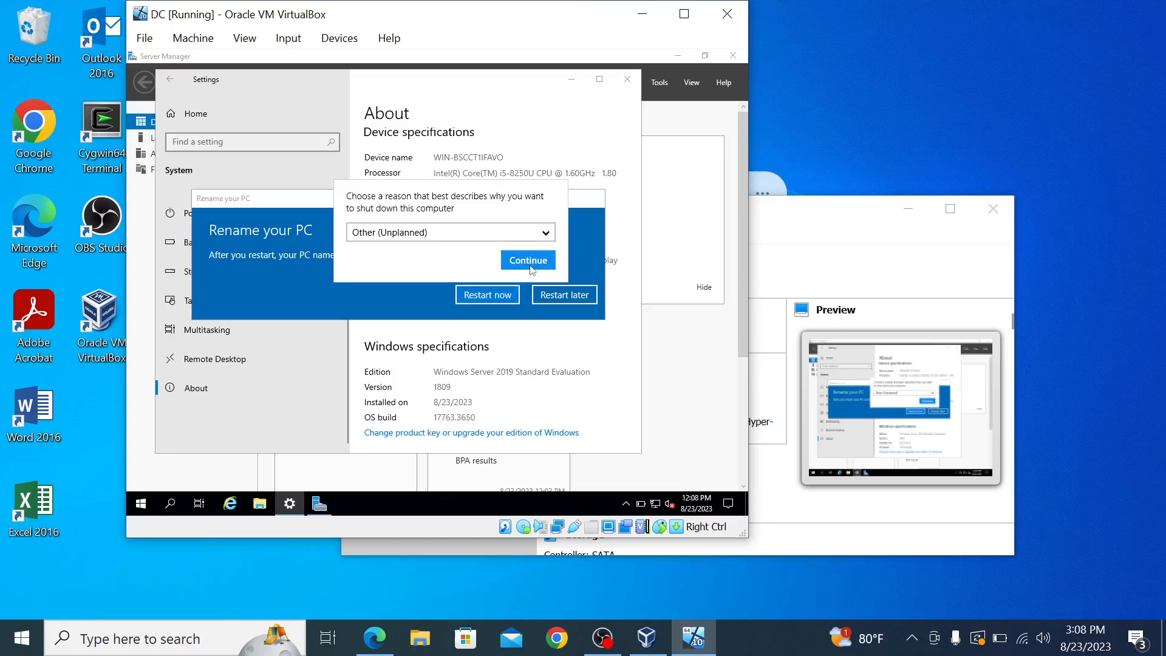
click(530, 261)
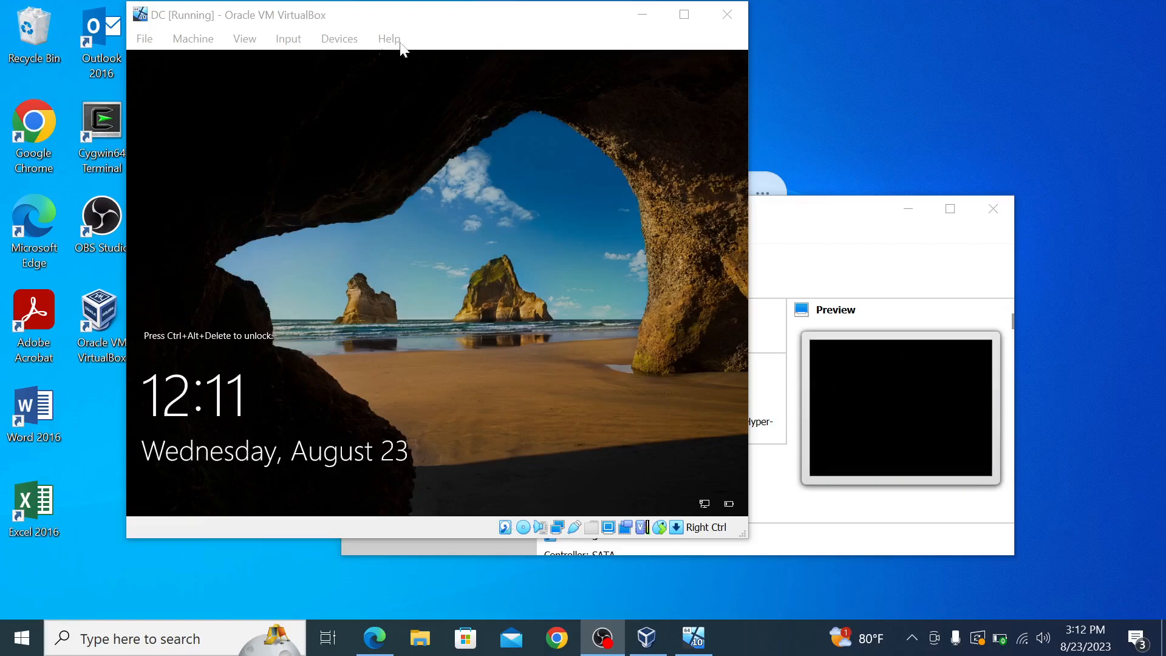
Step: Send Ctrl+Alt+Del to the VM and sign in with the administrator password
click(284, 45)
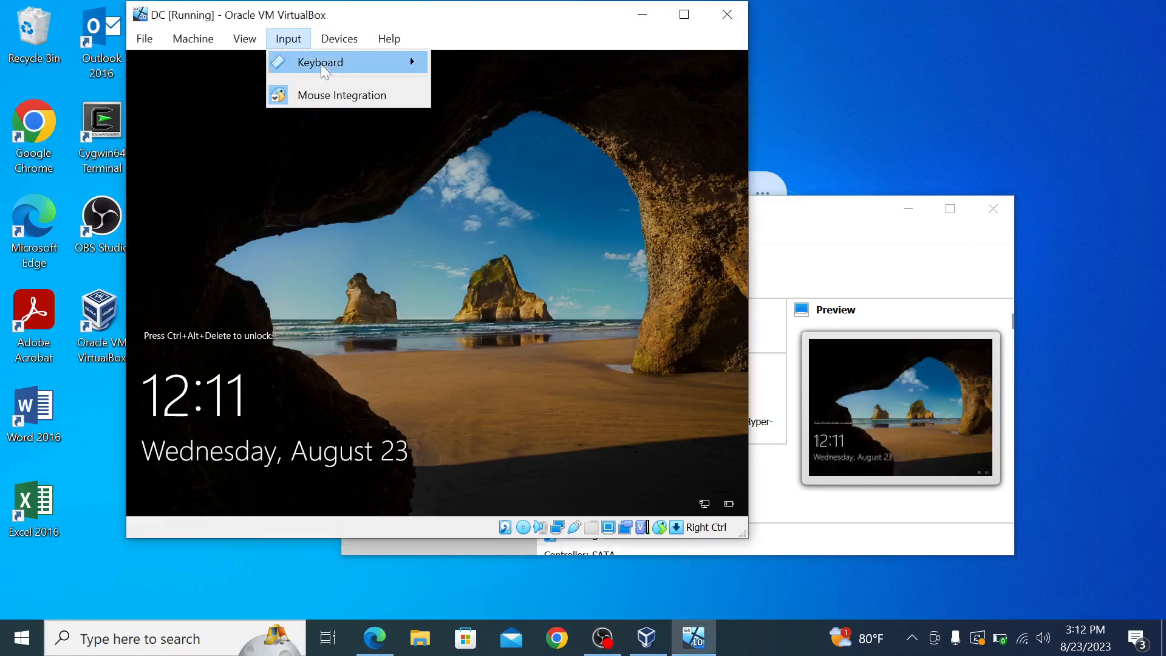
mouse_move(324, 68)
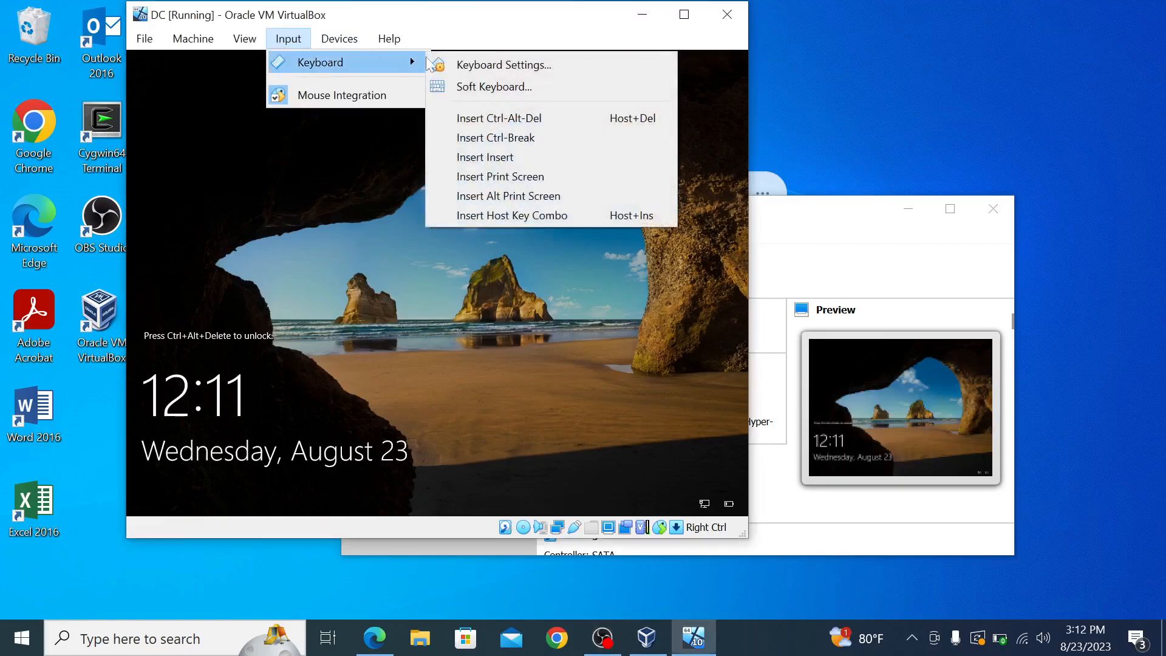
click(512, 118)
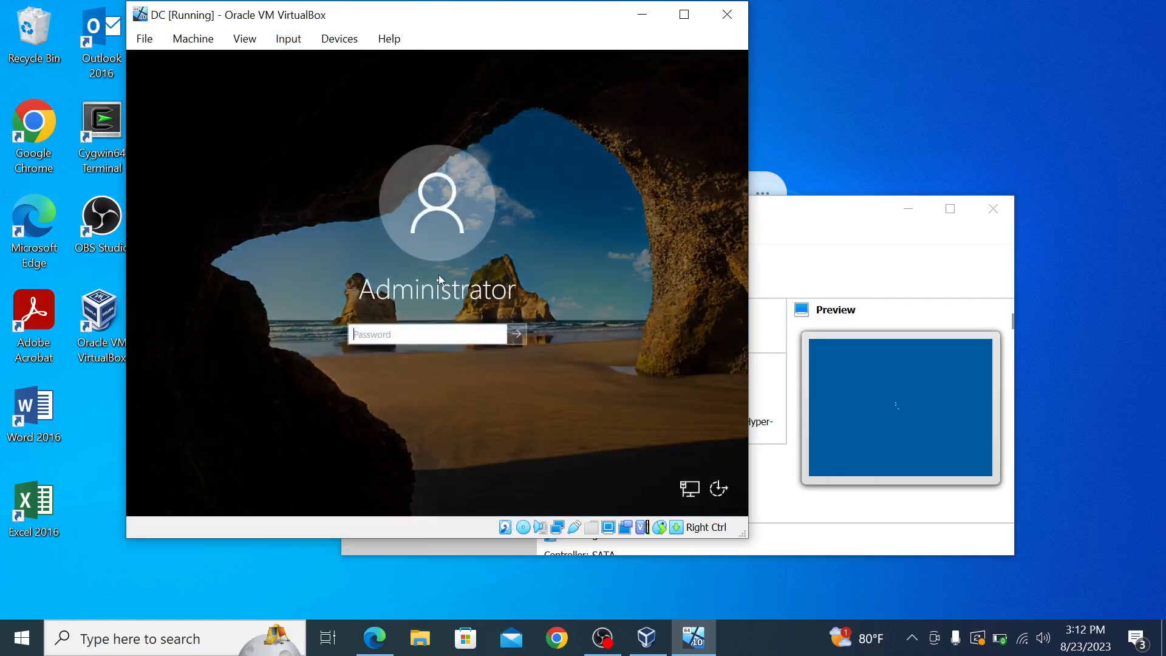
key(Caps_Lock)
text(•)
key(Caps_Lock)
text(••••)
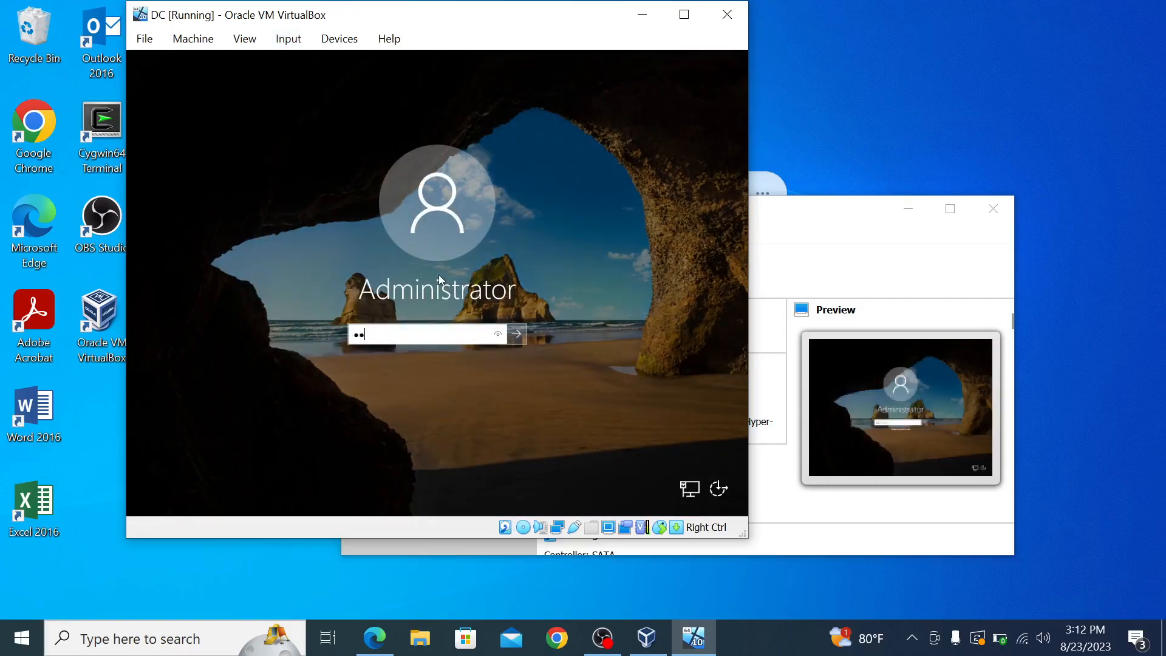
text(••••)
key(Return)
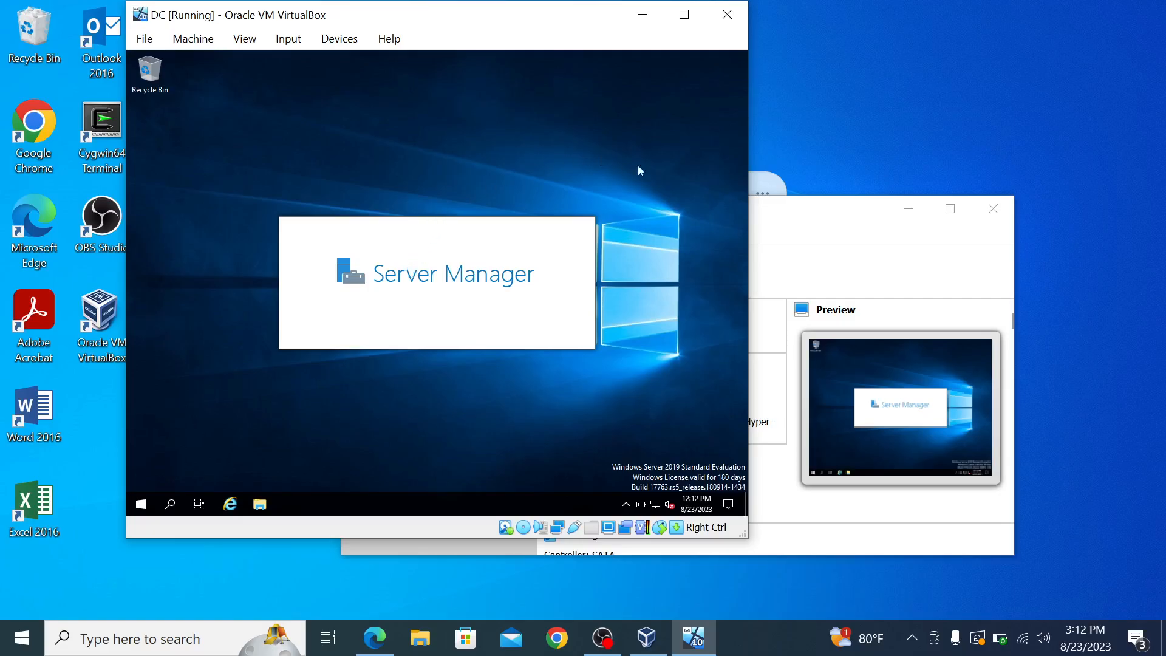
Step: Widen the VM window and close the Windows Admin Center prompt with 'Don't show this message again' ticked
drag(750, 149, 1013, 156)
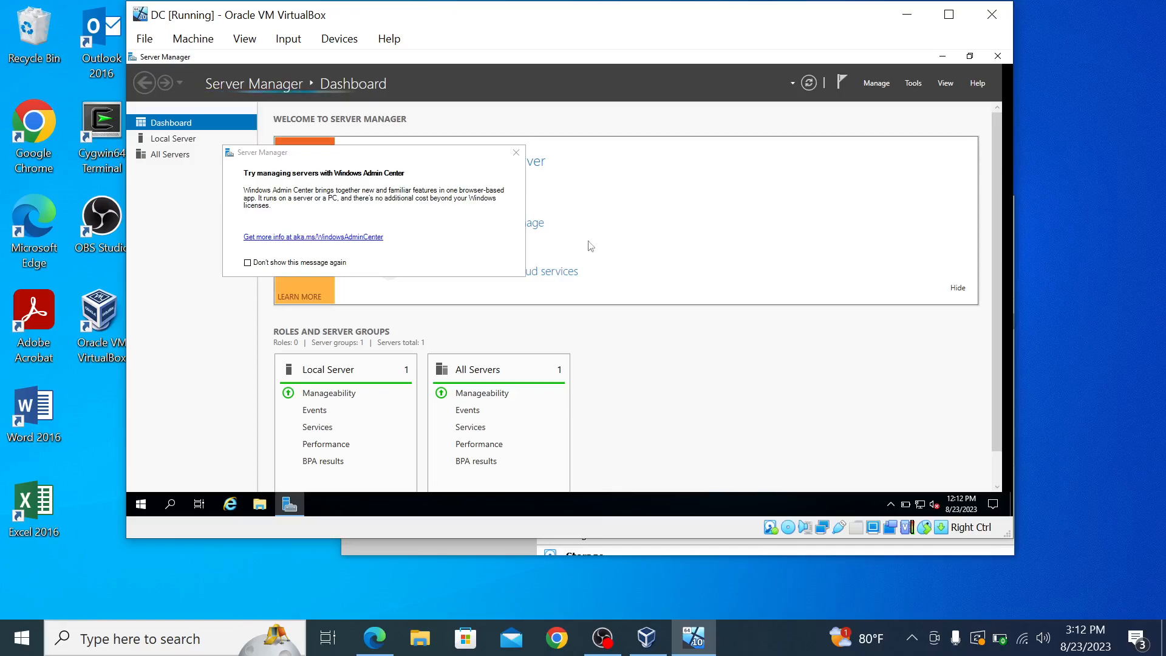
click(248, 264)
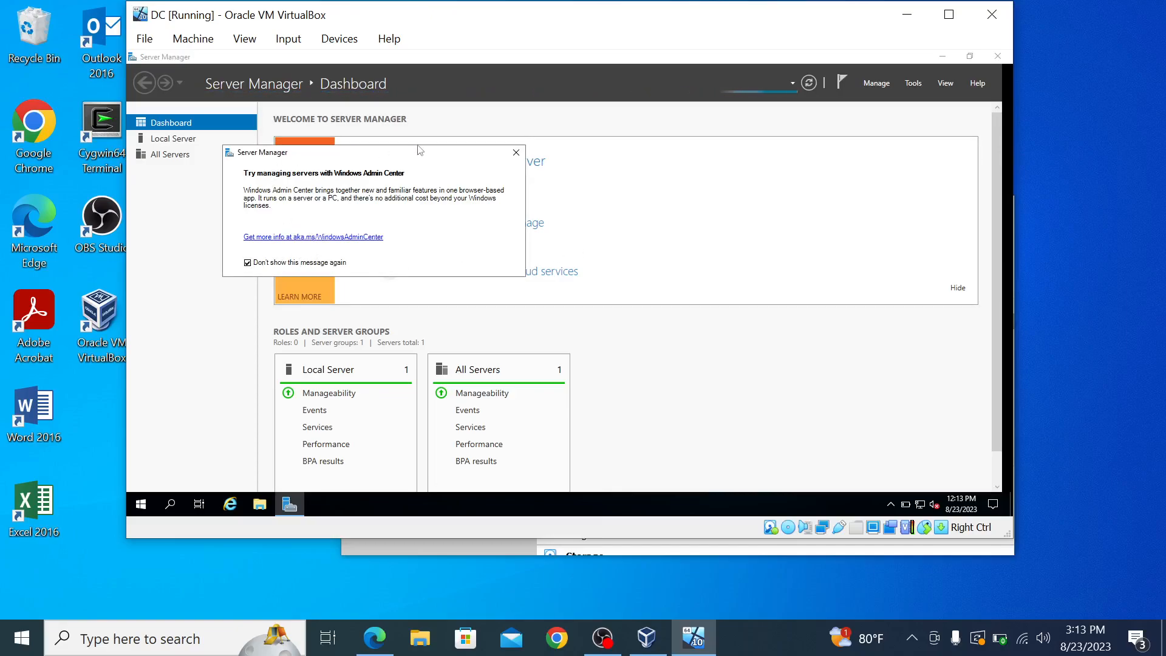
click(517, 156)
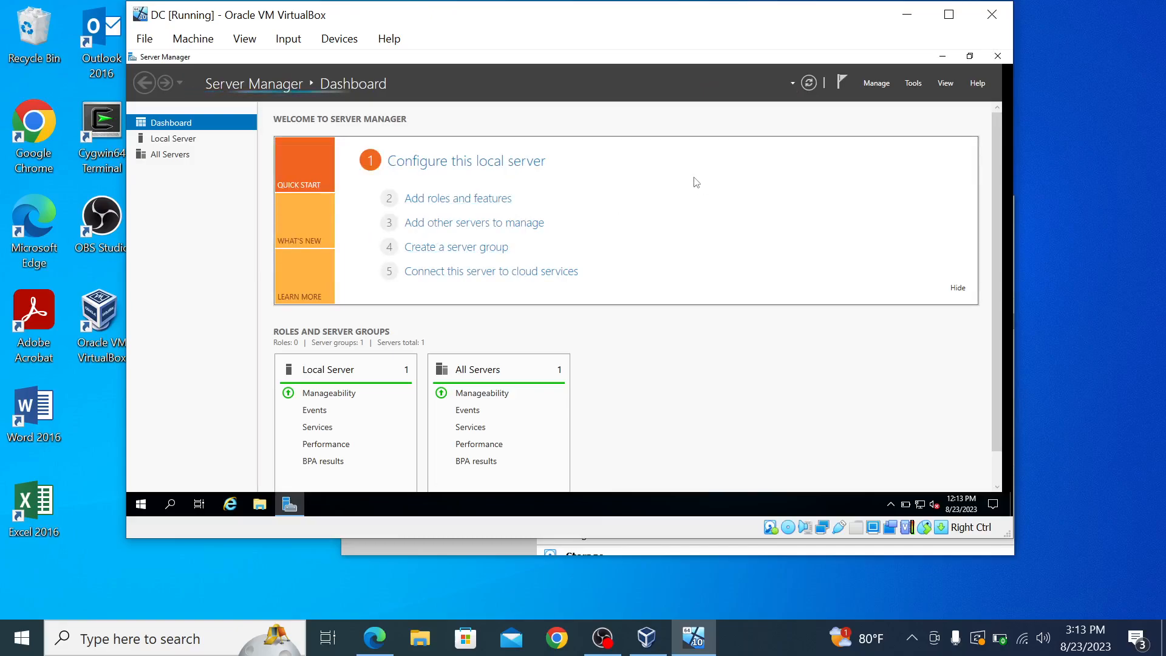
Step: Run a role-based install on DC adding Active Directory Domain Services plus its management tools
click(444, 199)
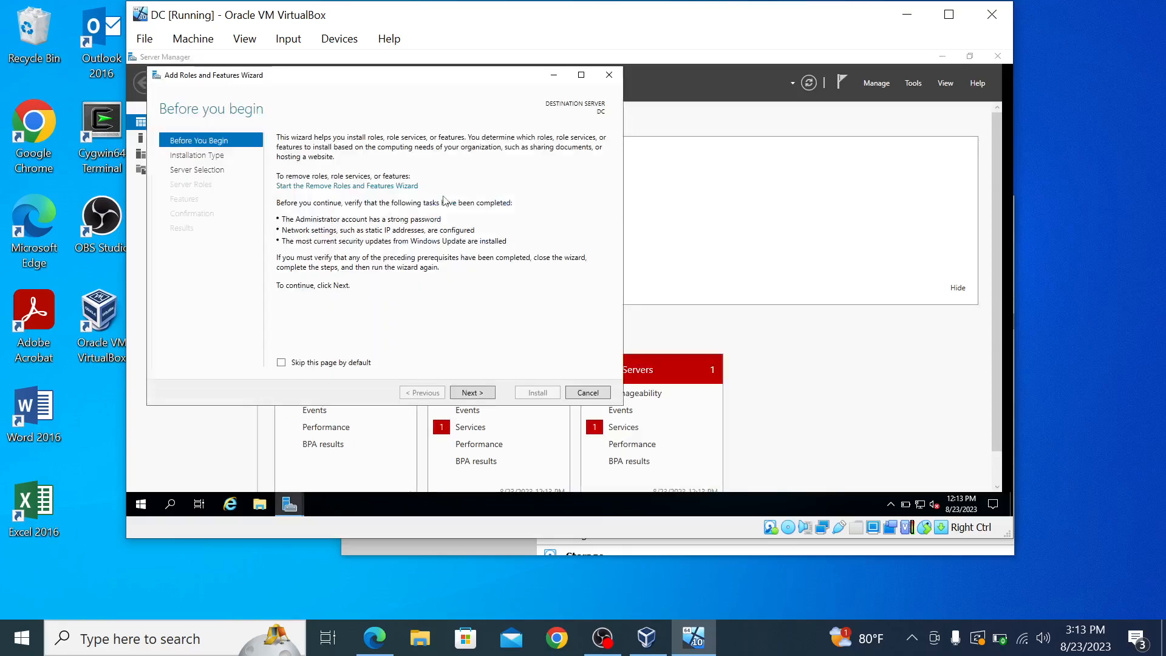
click(472, 393)
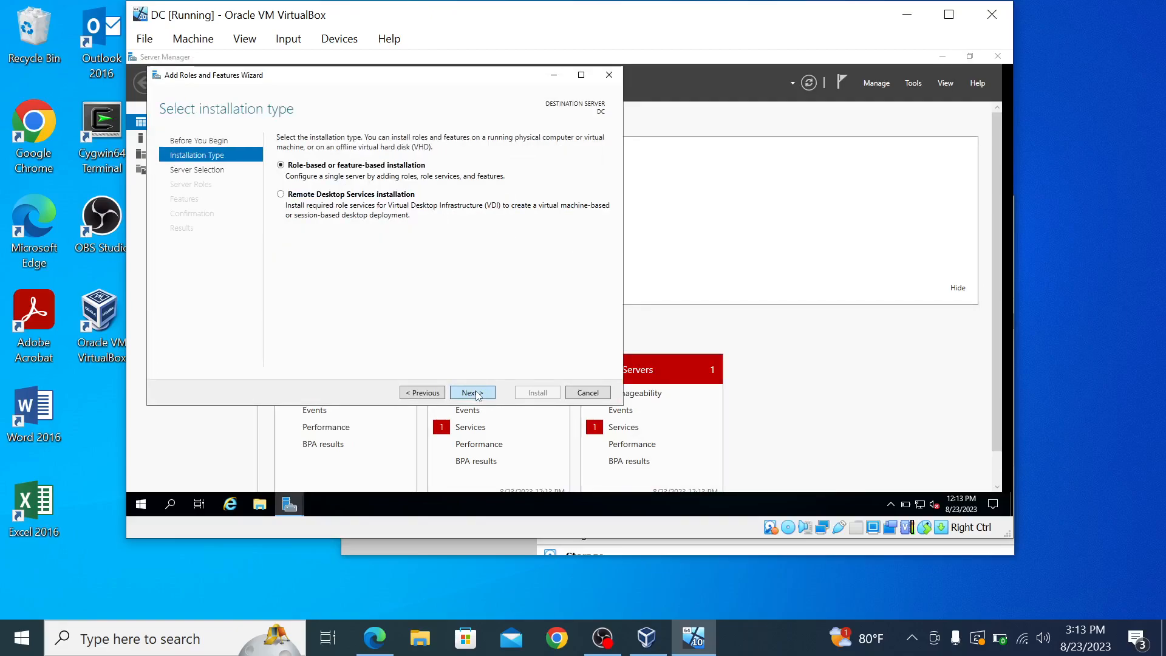
click(472, 393)
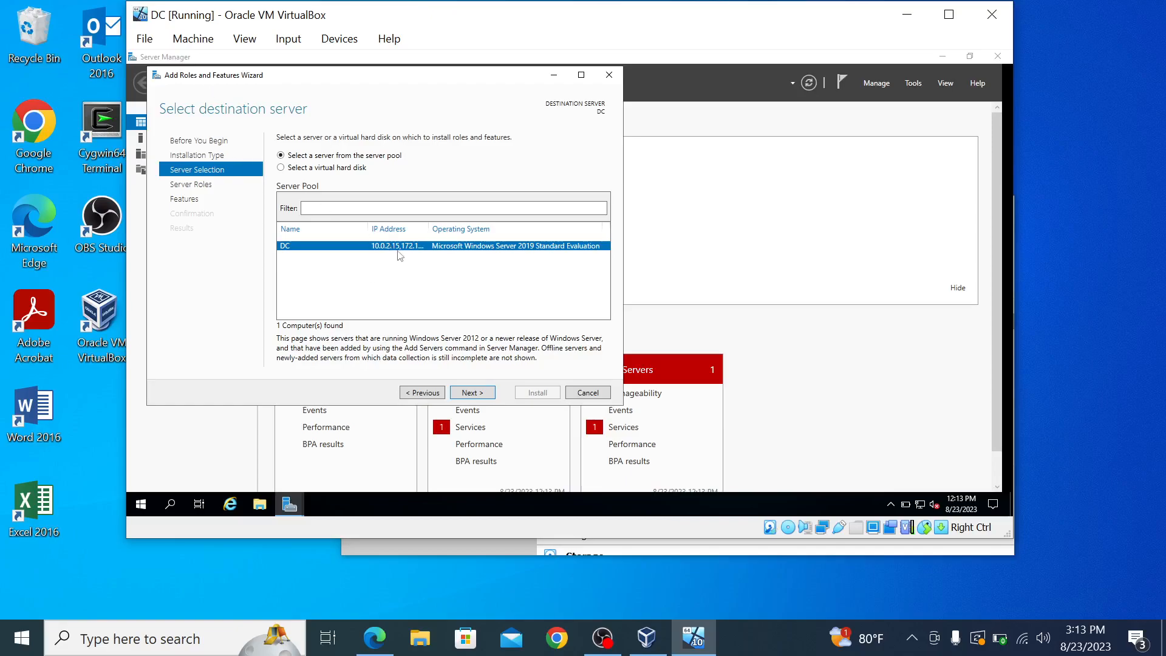
click(472, 395)
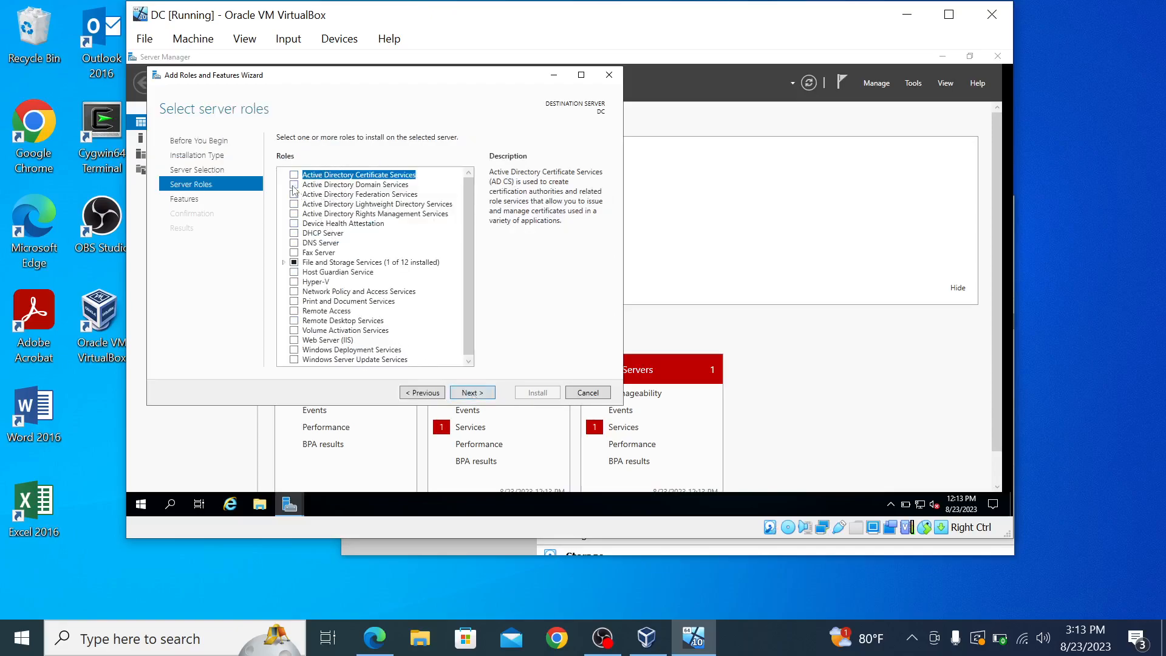
click(294, 185)
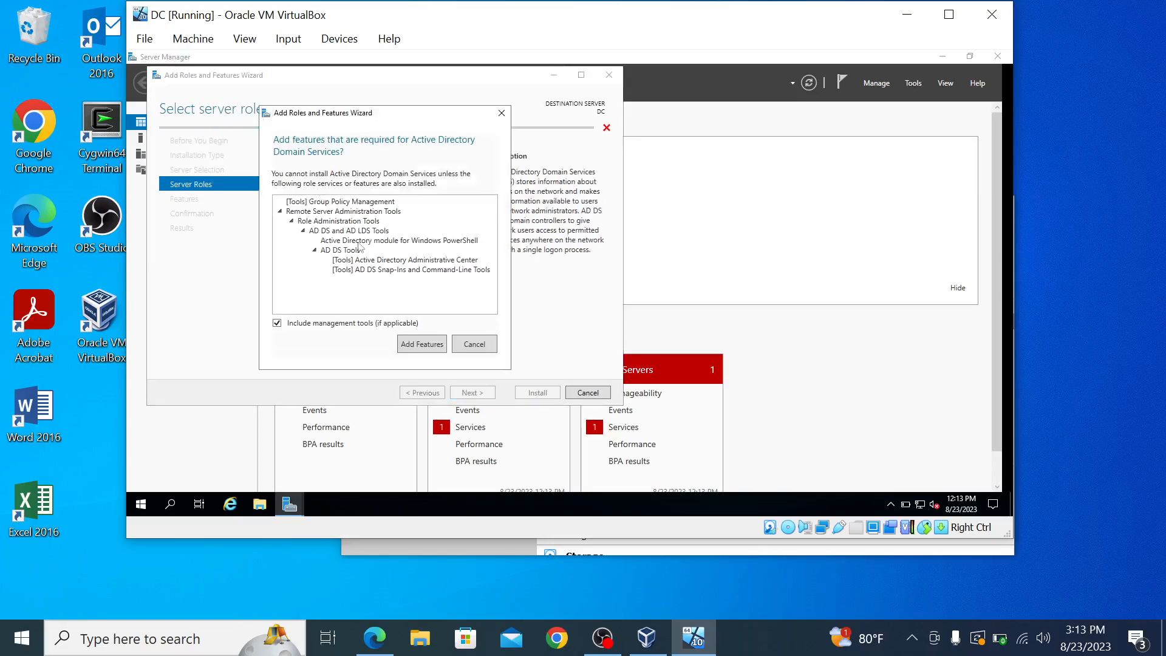
click(416, 350)
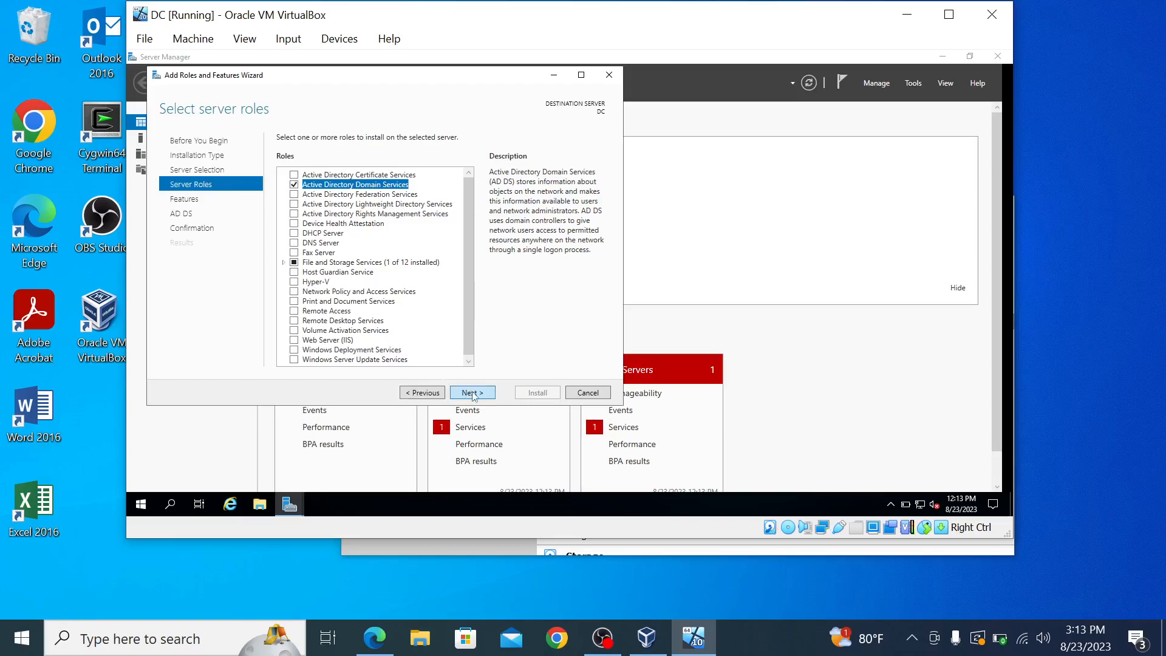
click(472, 393)
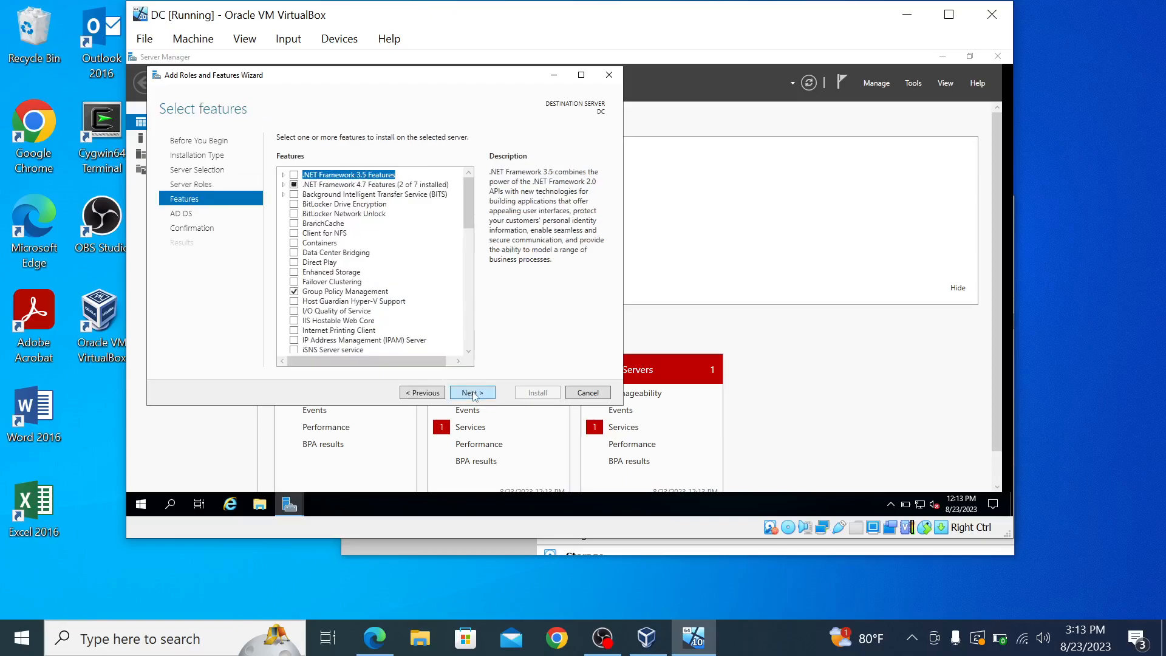
click(472, 392)
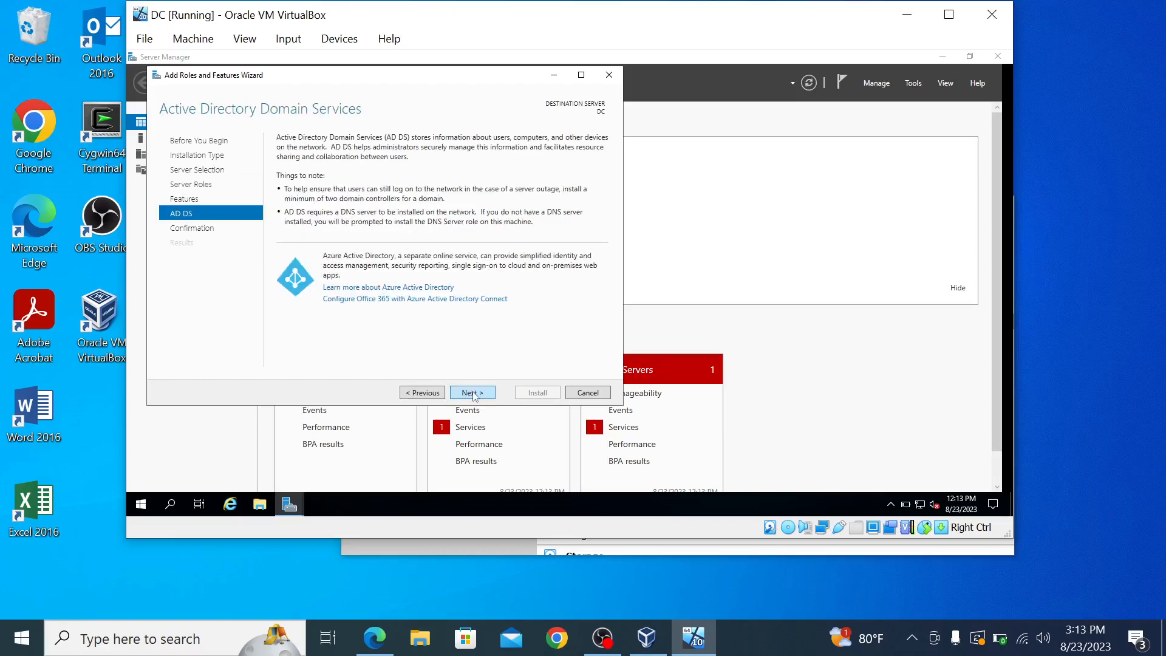
click(473, 393)
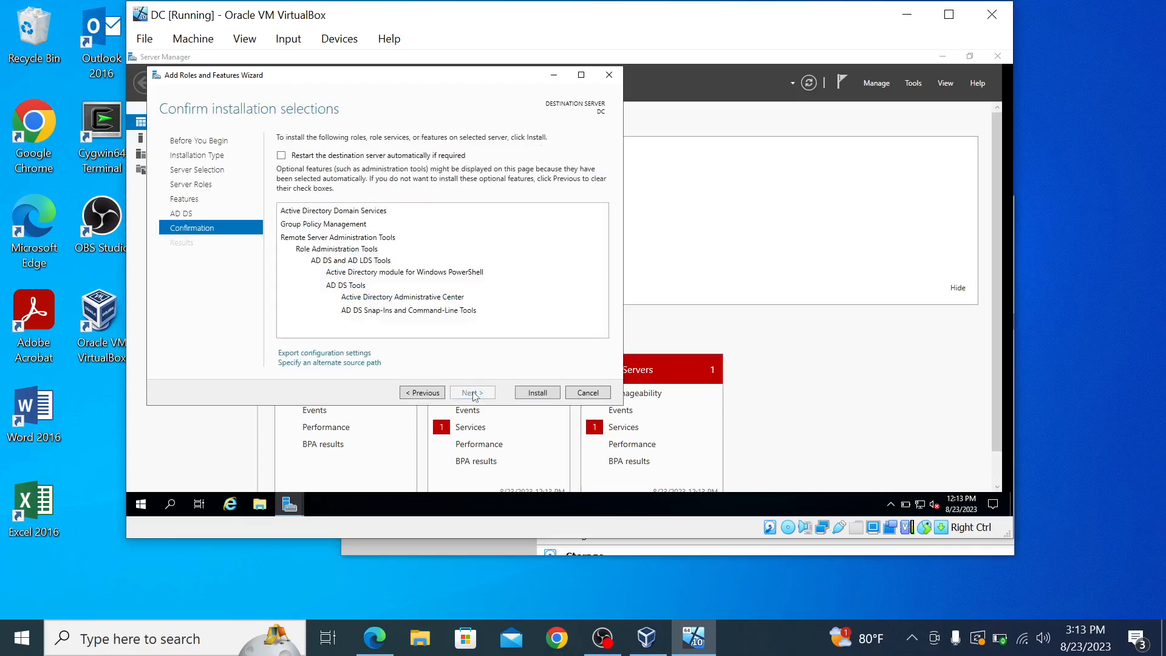
click(538, 393)
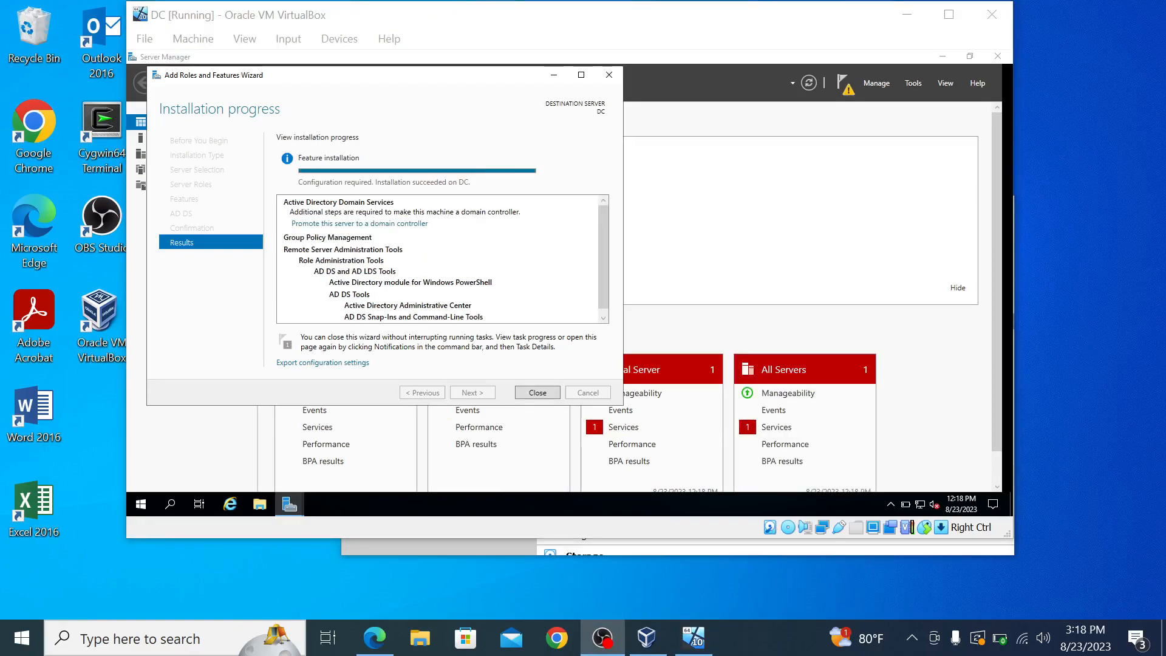
Step: Close the finished wizard and choose 'Promote this server to a domain controller' from notifications
click(537, 393)
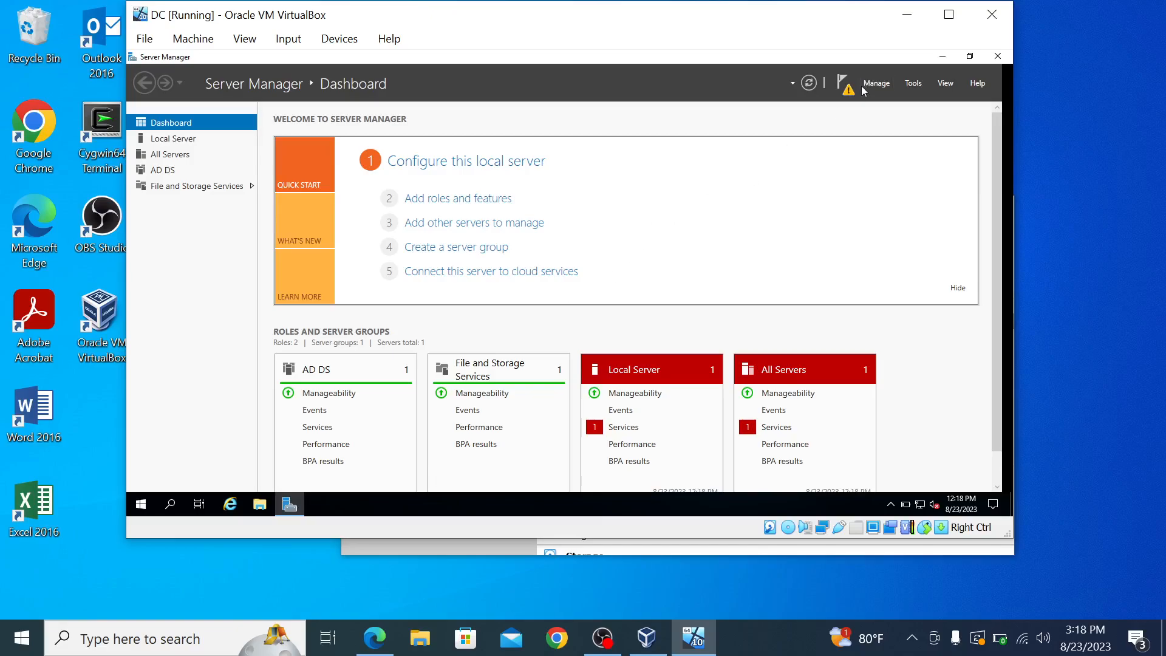
click(912, 85)
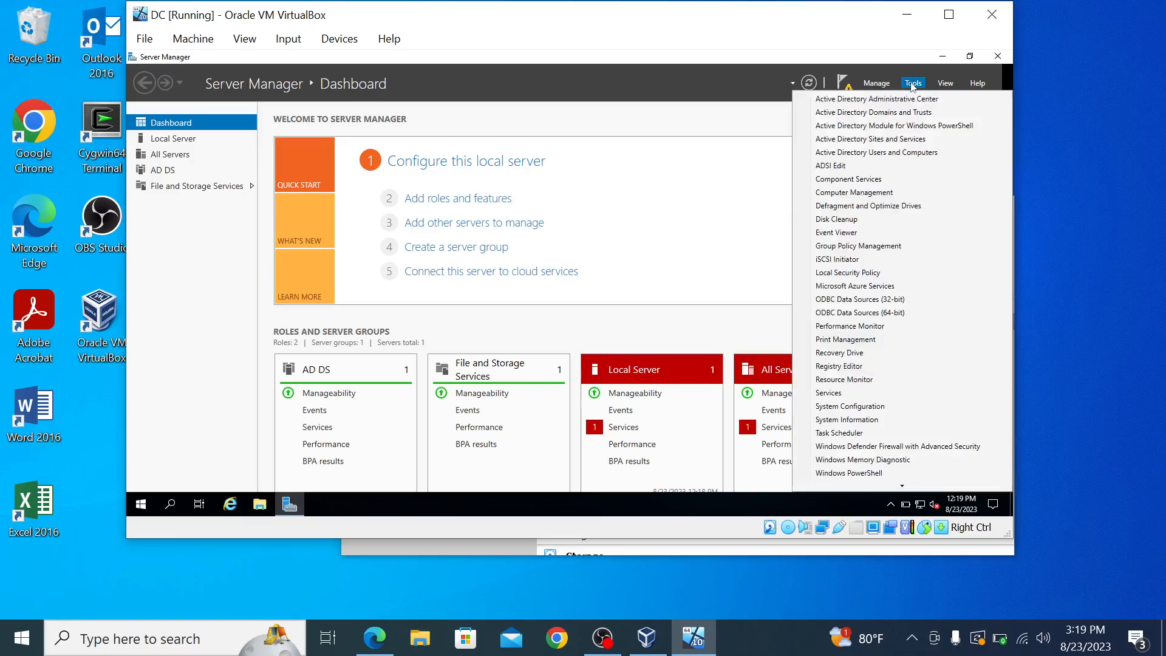
click(912, 85)
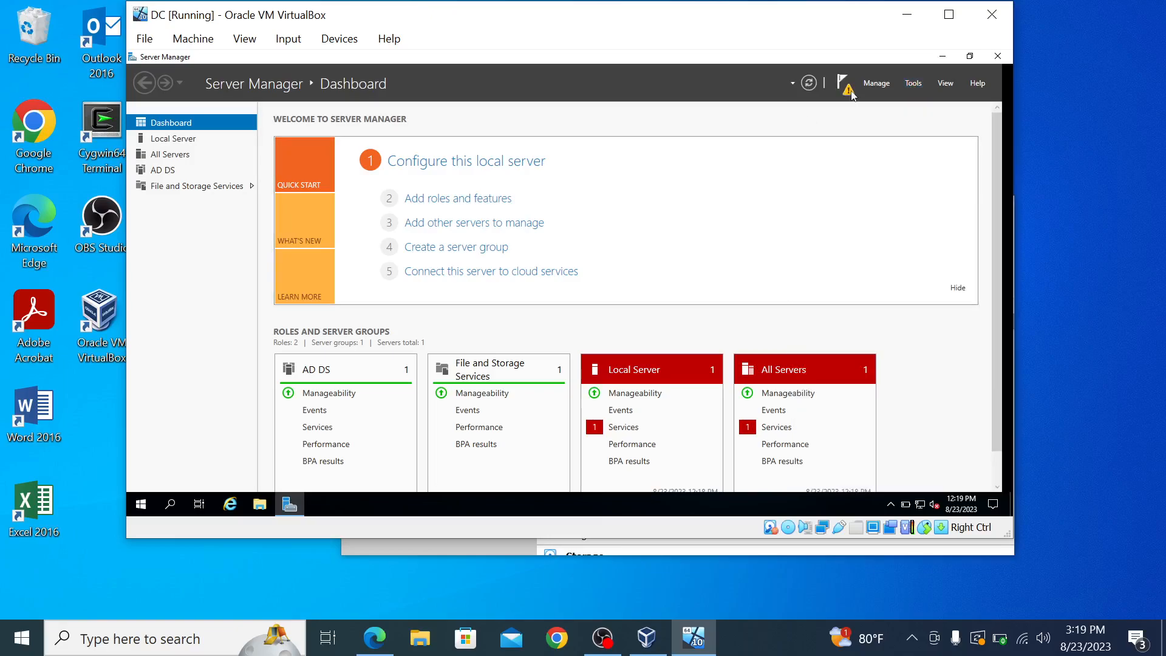
click(847, 88)
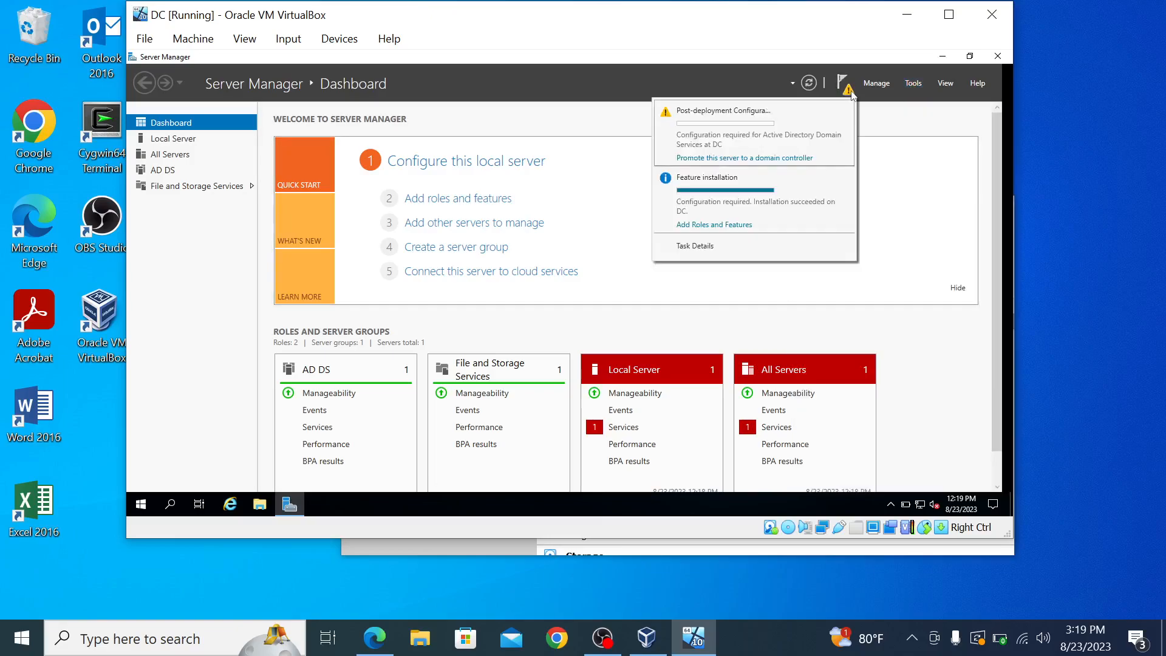
click(737, 159)
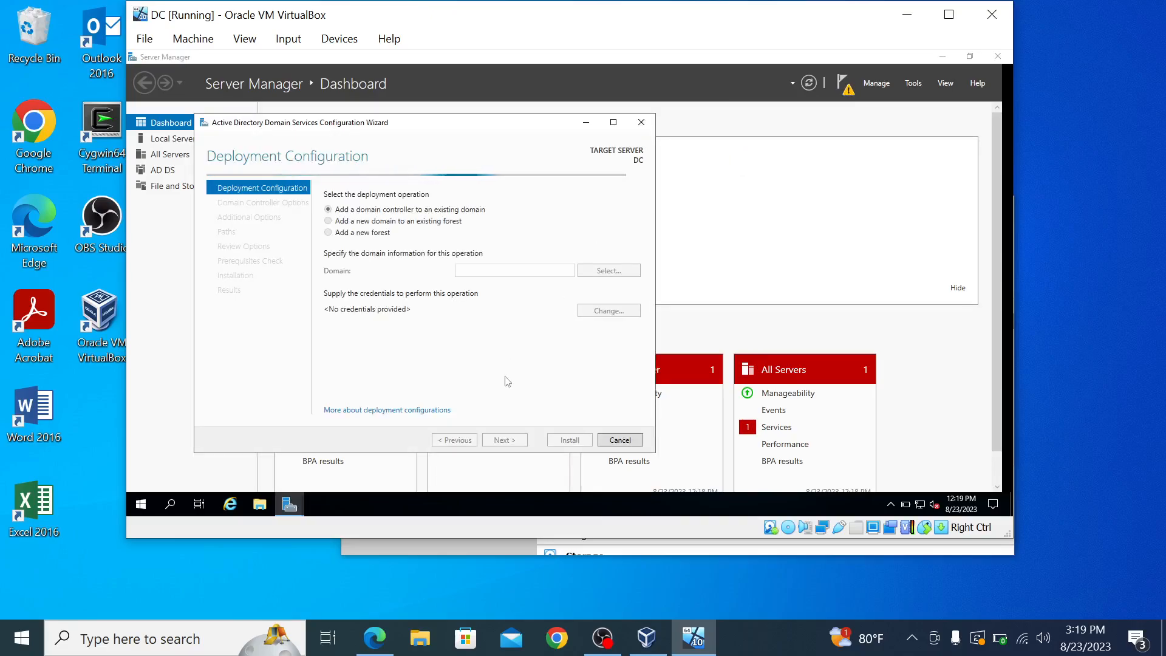
Step: Choose 'Add a new forest' with root domain name mydomain.com and continue
click(329, 232)
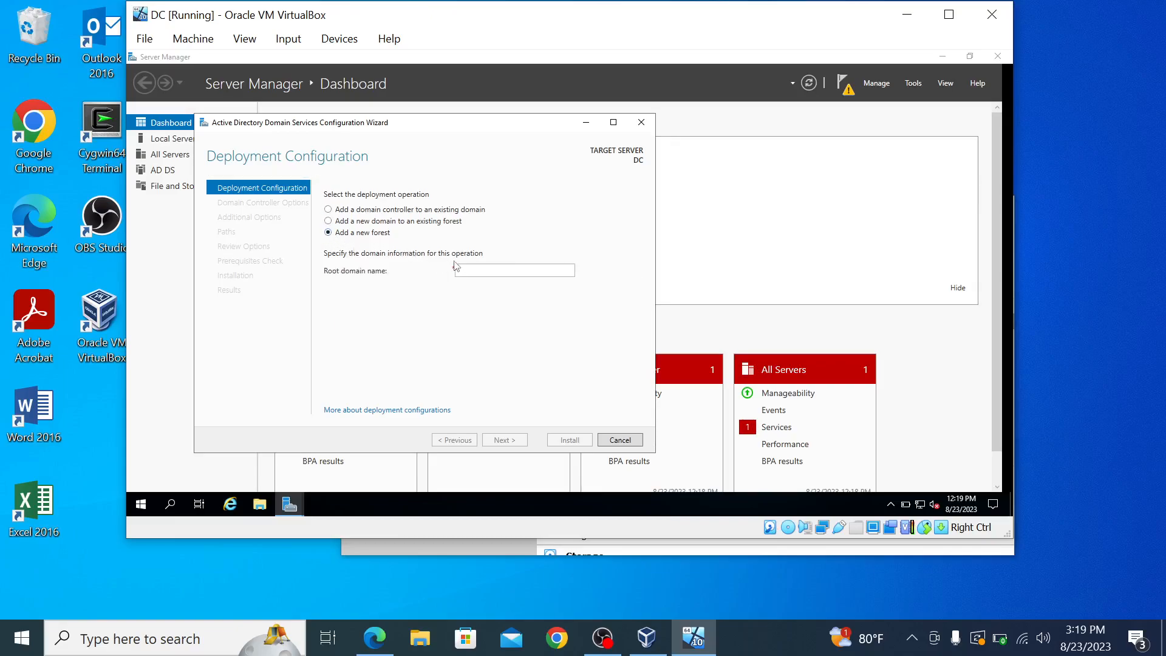
click(470, 271)
text(mydomain.com)
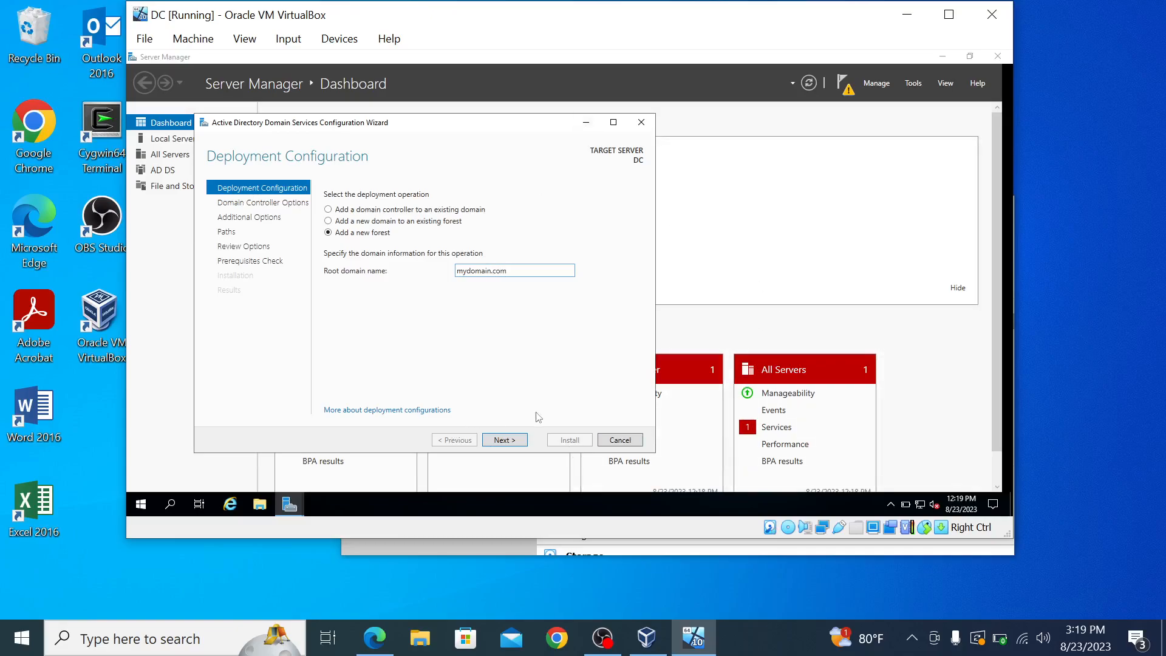
click(500, 442)
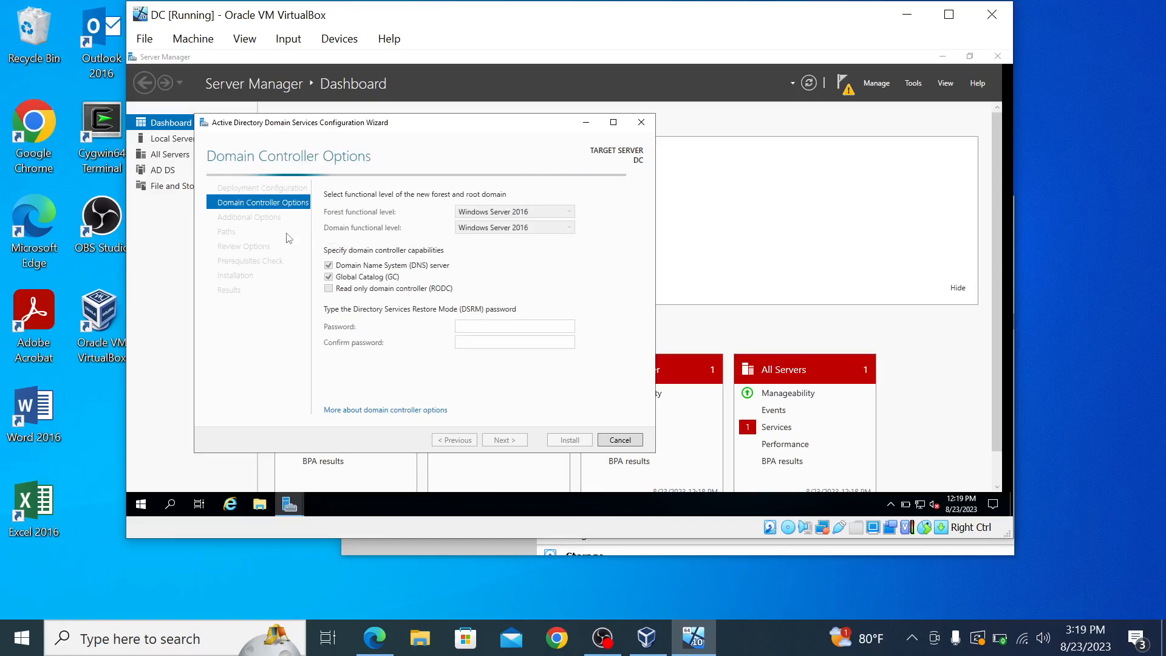
Step: Enter and confirm the Directory Services Restore Mode password, then continue to DNS Options
click(490, 328)
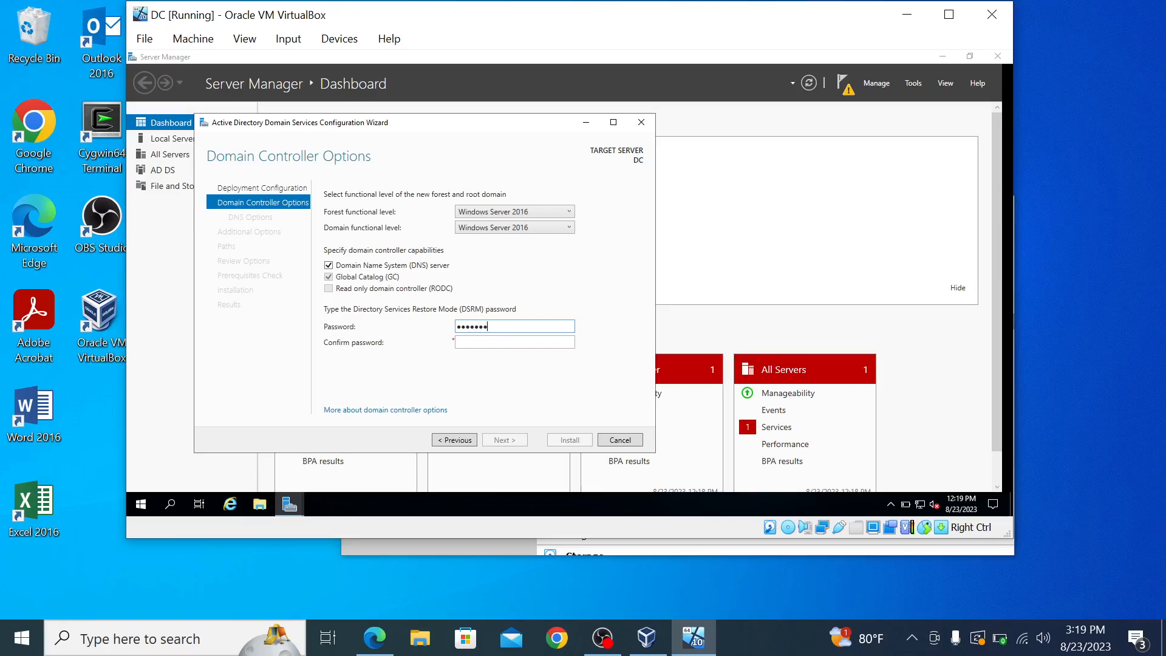
key(Tab)
text(•••••••••)
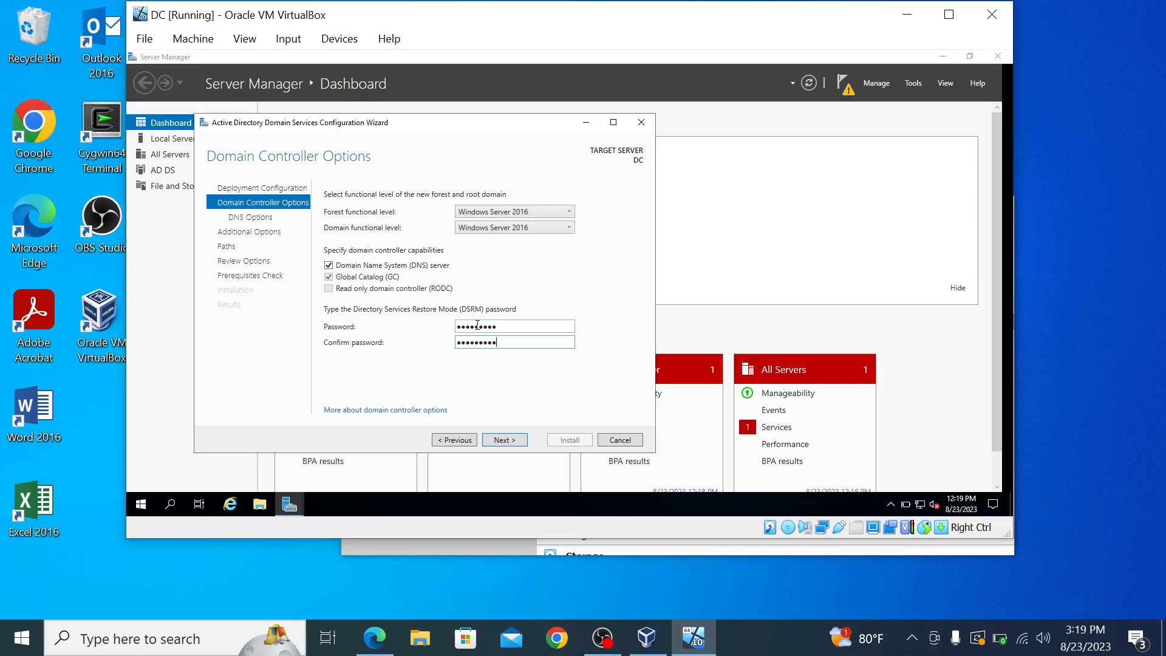
click(503, 439)
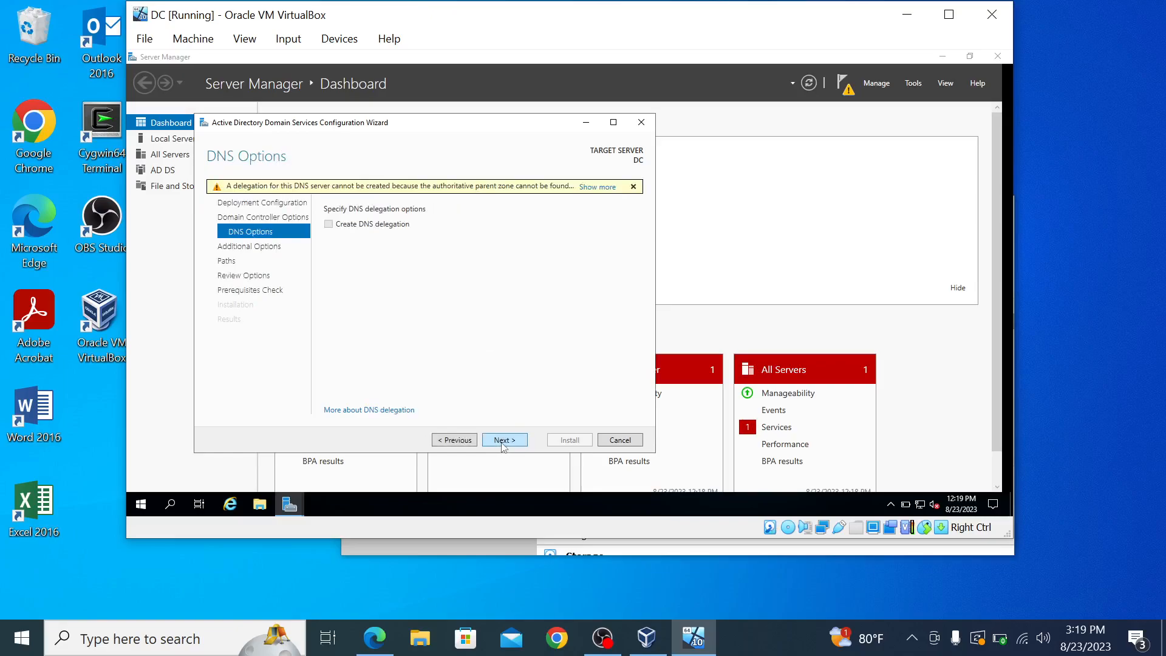
Step: Accept DNS options, NetBIOS name MYDOMAIN and default folder paths through to the prerequisites check
click(503, 441)
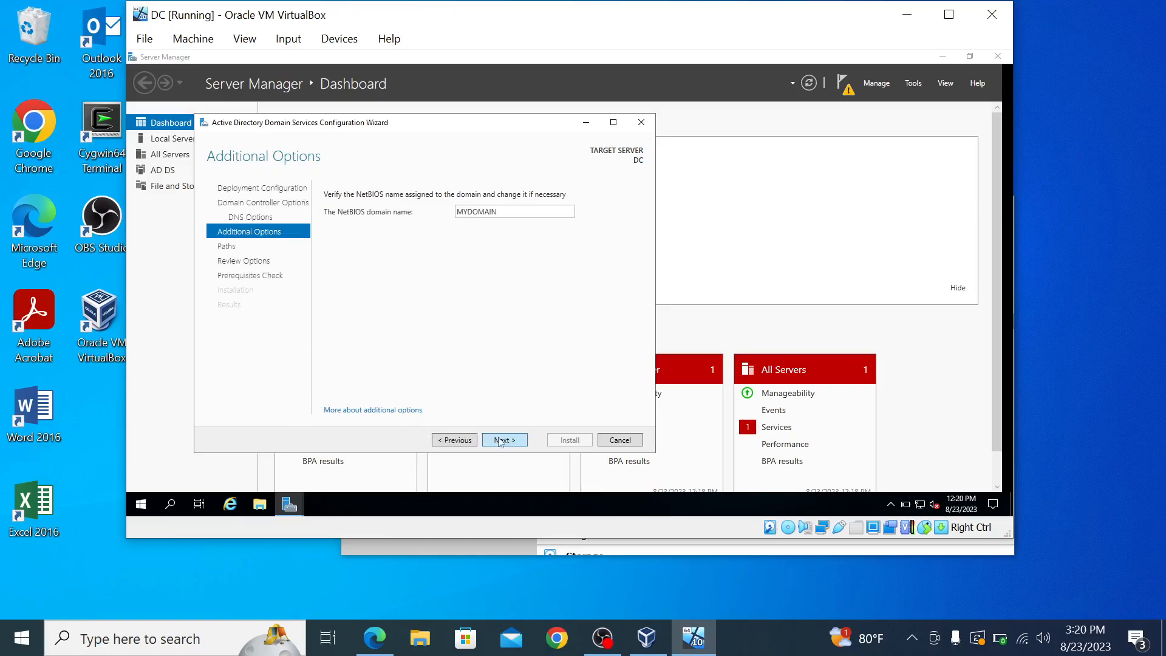
click(502, 441)
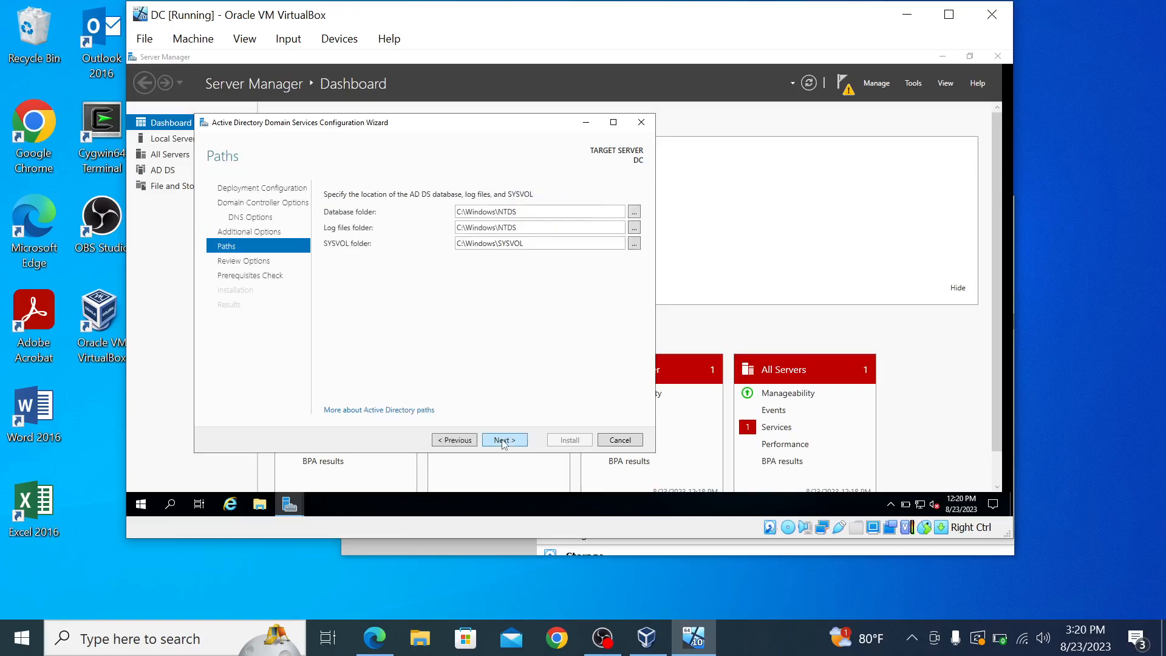
click(503, 441)
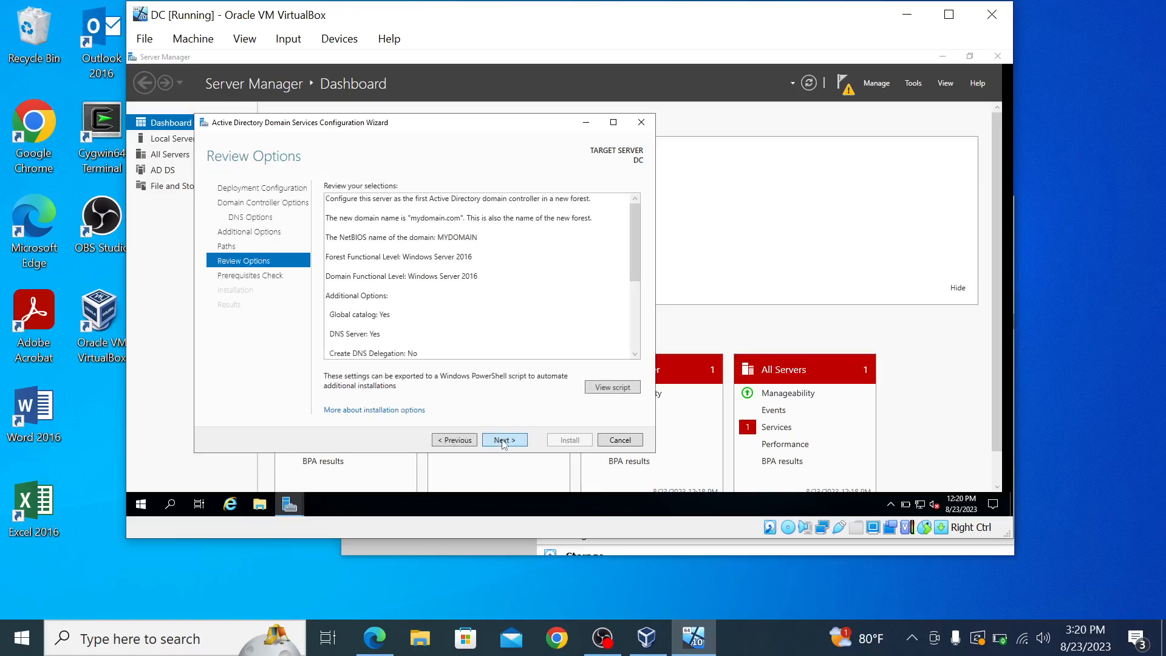
click(503, 441)
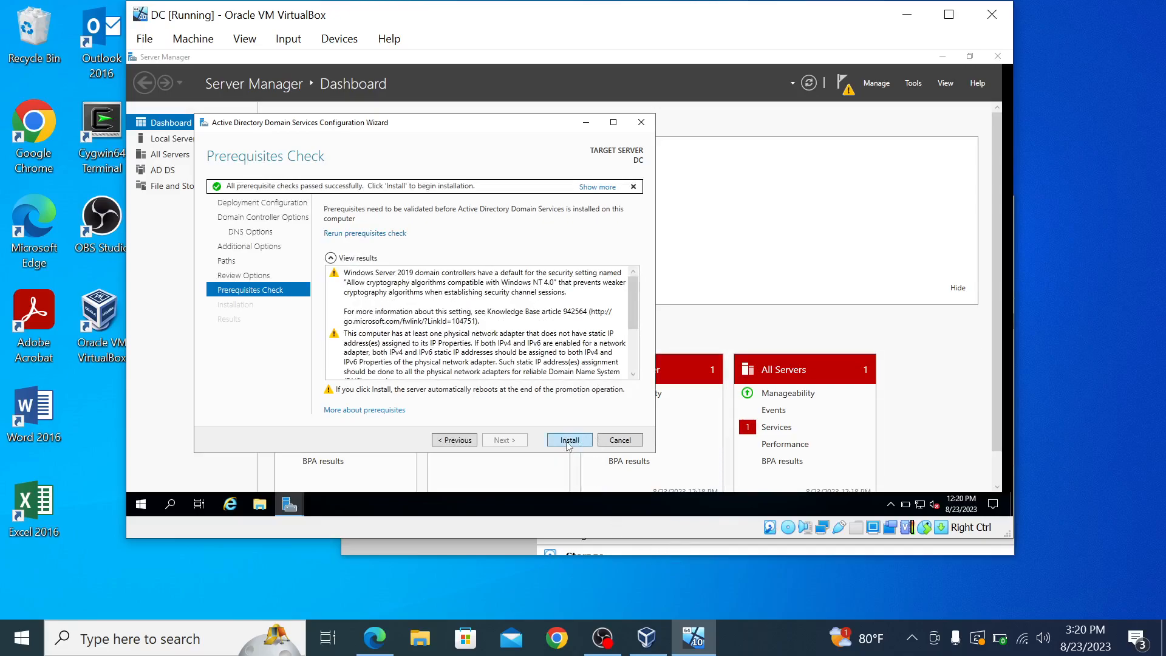
Step: Launch the domain controller installation from the Prerequisites Check page
click(569, 441)
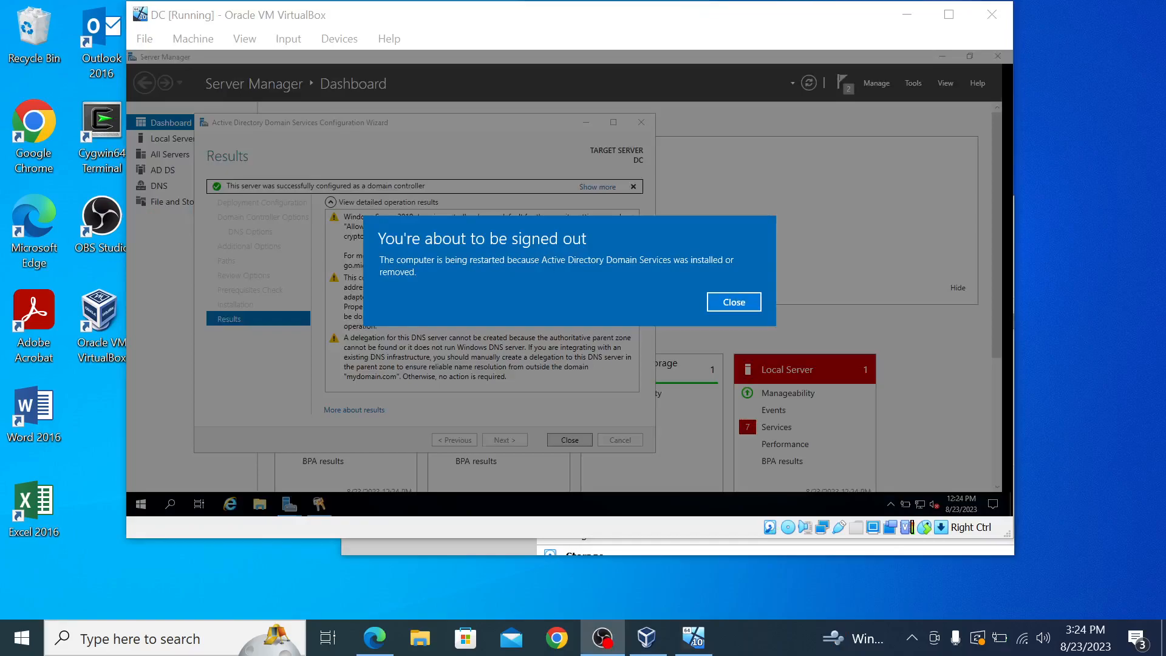
Step: Close the sign-out notice, then widen the VM window after the reboot
click(734, 302)
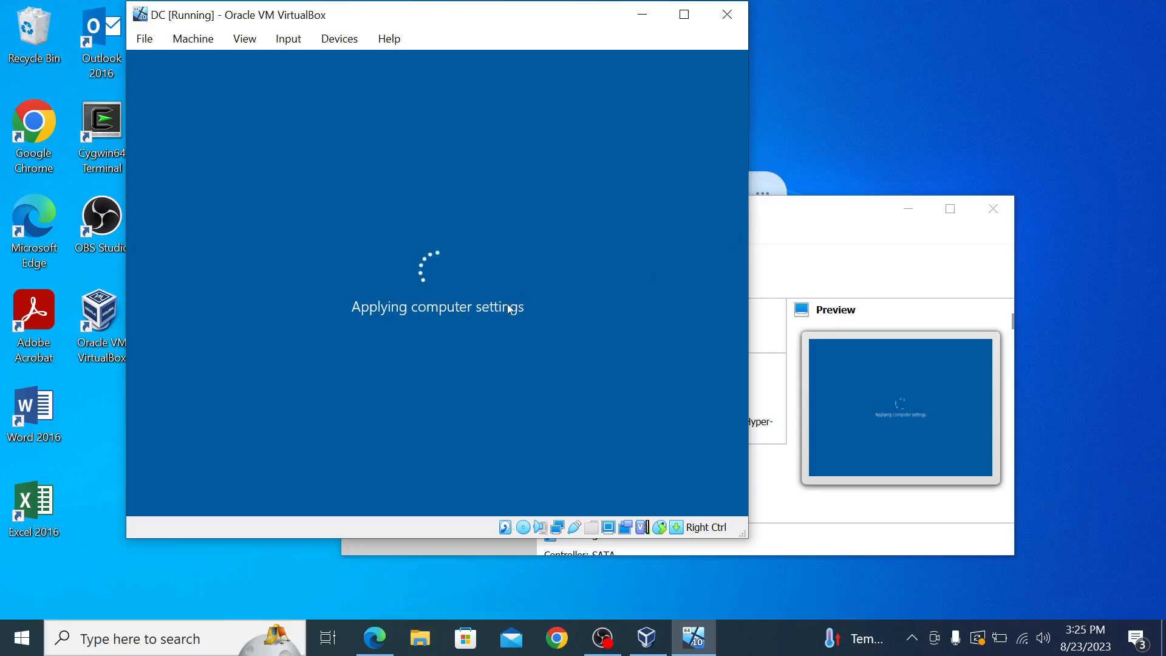
drag(750, 179, 906, 193)
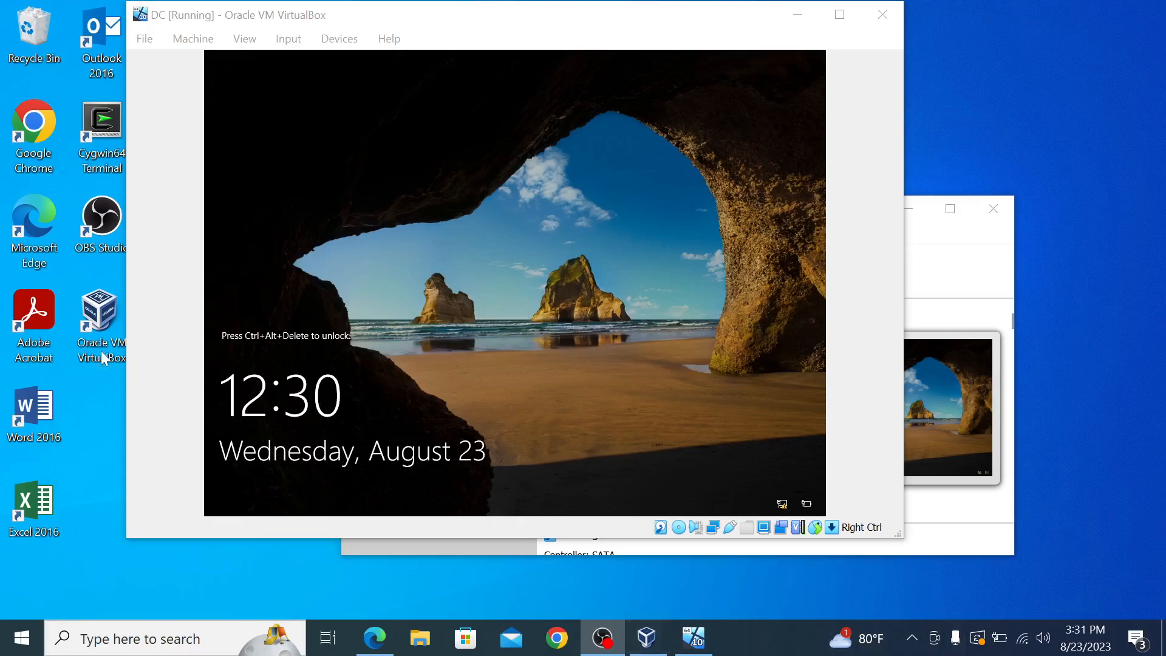
Step: Send Ctrl-Alt-Del to the VM and sign in with the Administrator account password
click(287, 38)
mouse_move(382, 62)
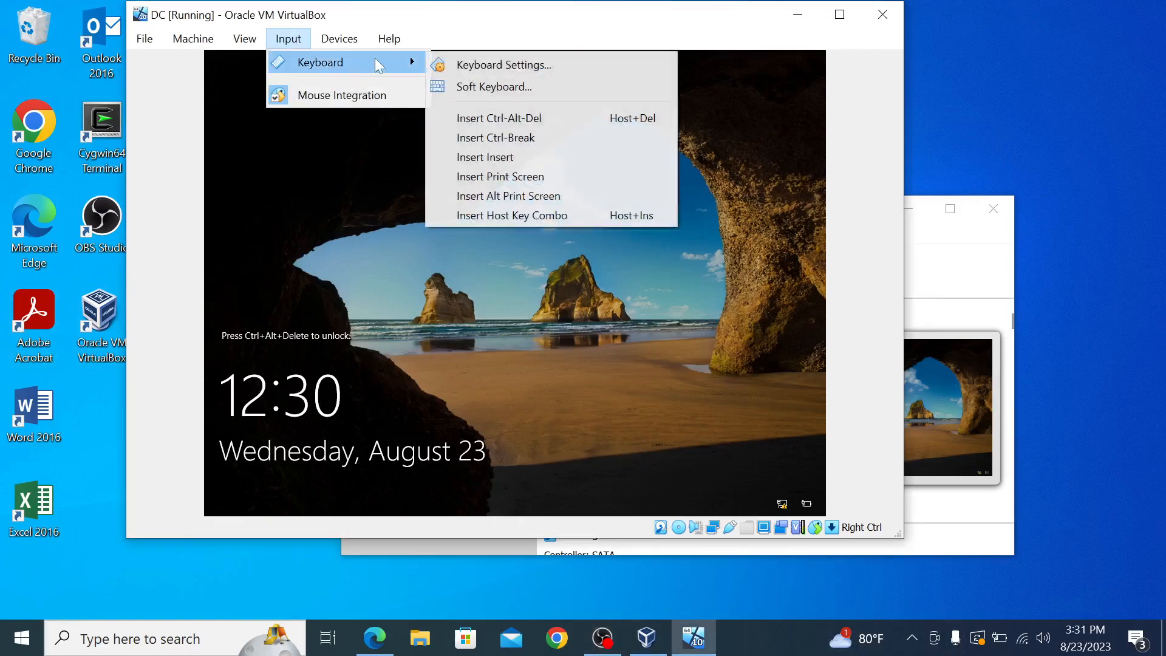
click(523, 119)
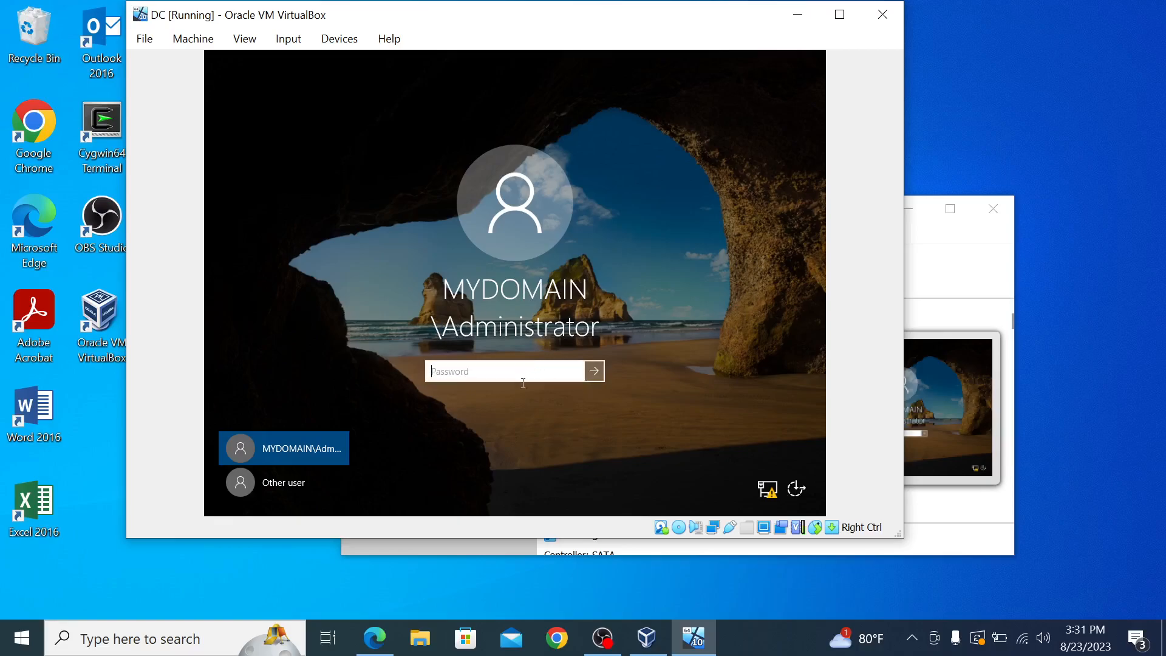
key(Caps_Lock)
text(P)
key(Caps_Lock)
text(asswor)
key(Return)
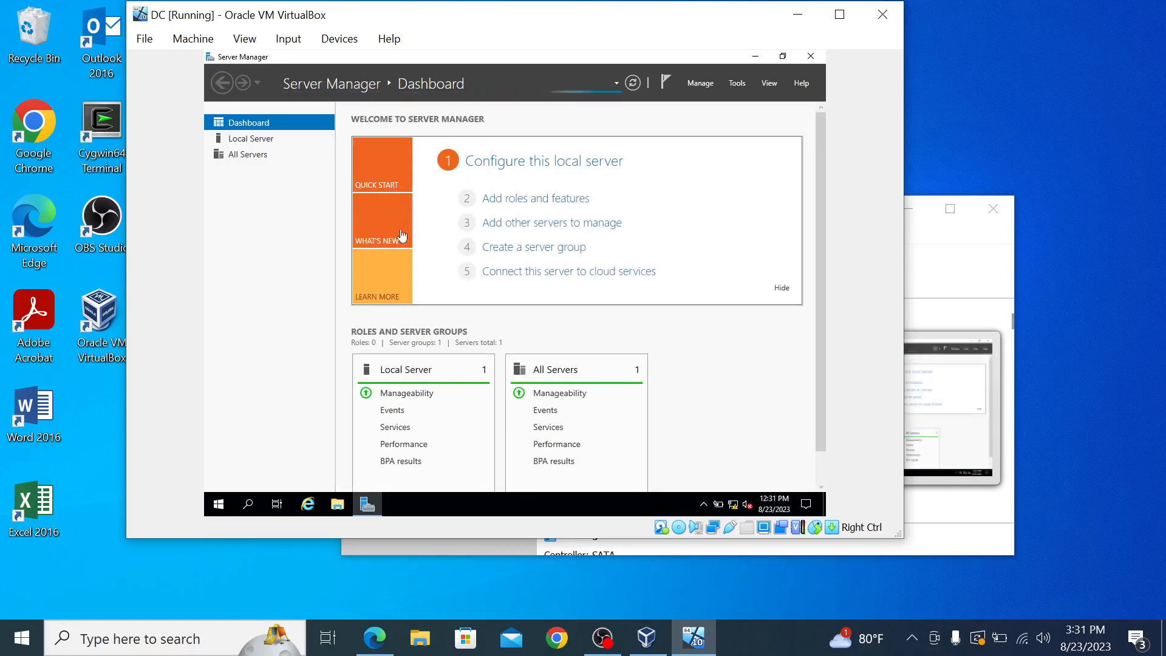
Step: Launch Active Directory Users and Computers from Windows Administrative Tools in the Start menu
click(220, 509)
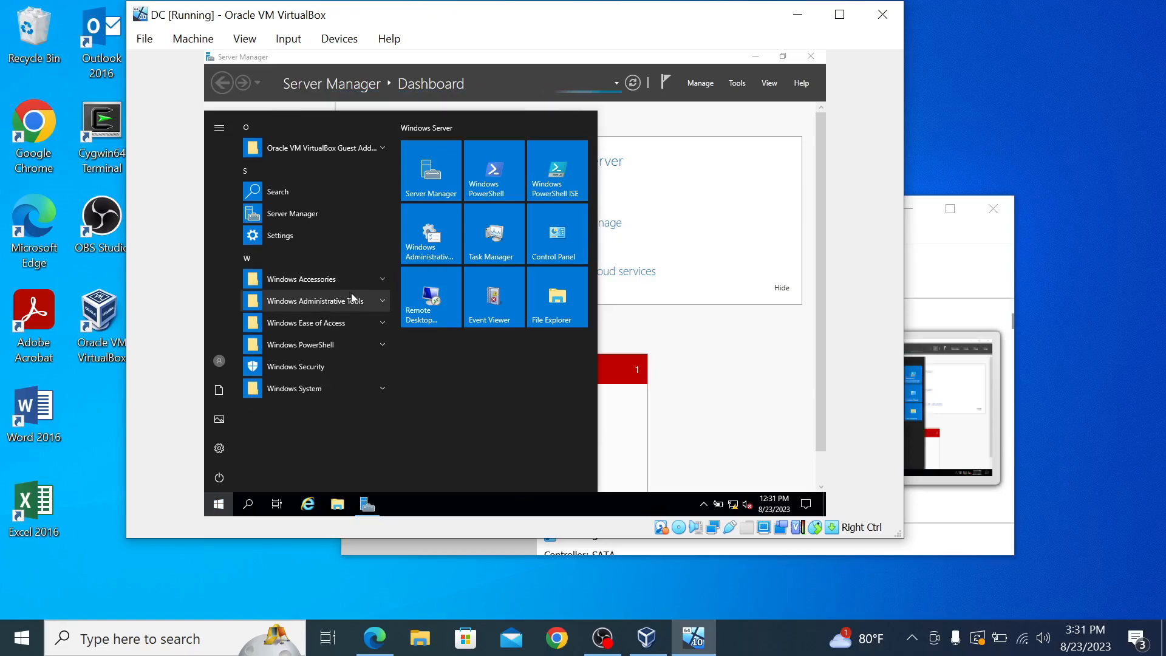
click(382, 300)
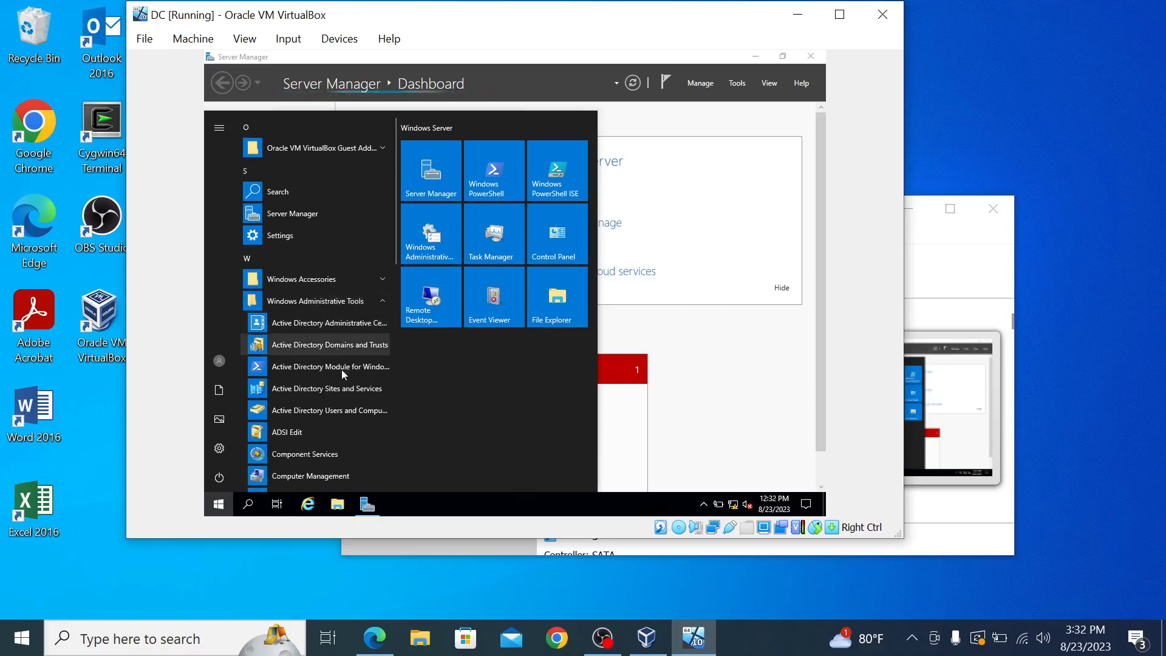
click(316, 411)
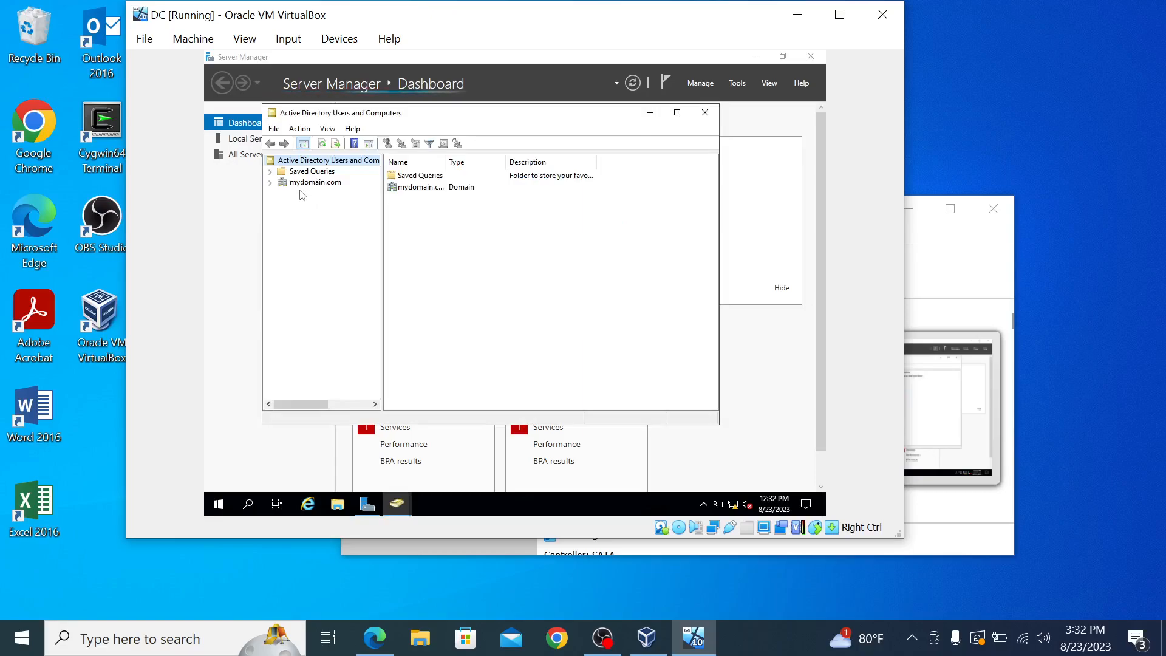
Step: Under mydomain.com, add organizational unit ADMIN with accidental-deletion protection unchecked
click(303, 183)
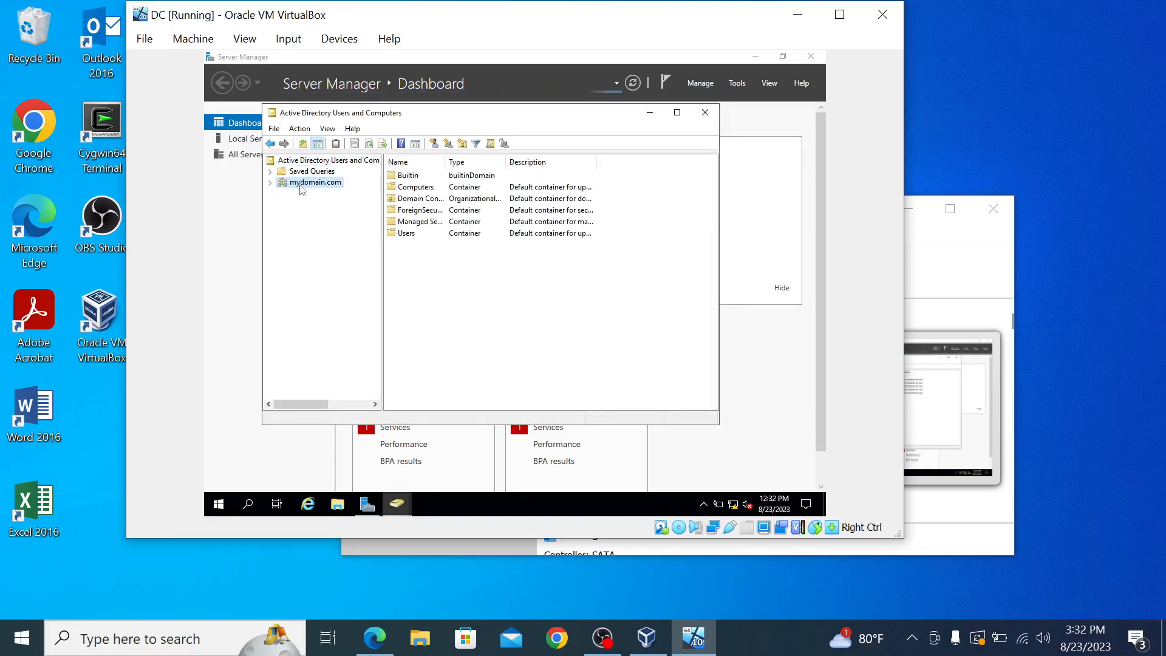
right_click(309, 187)
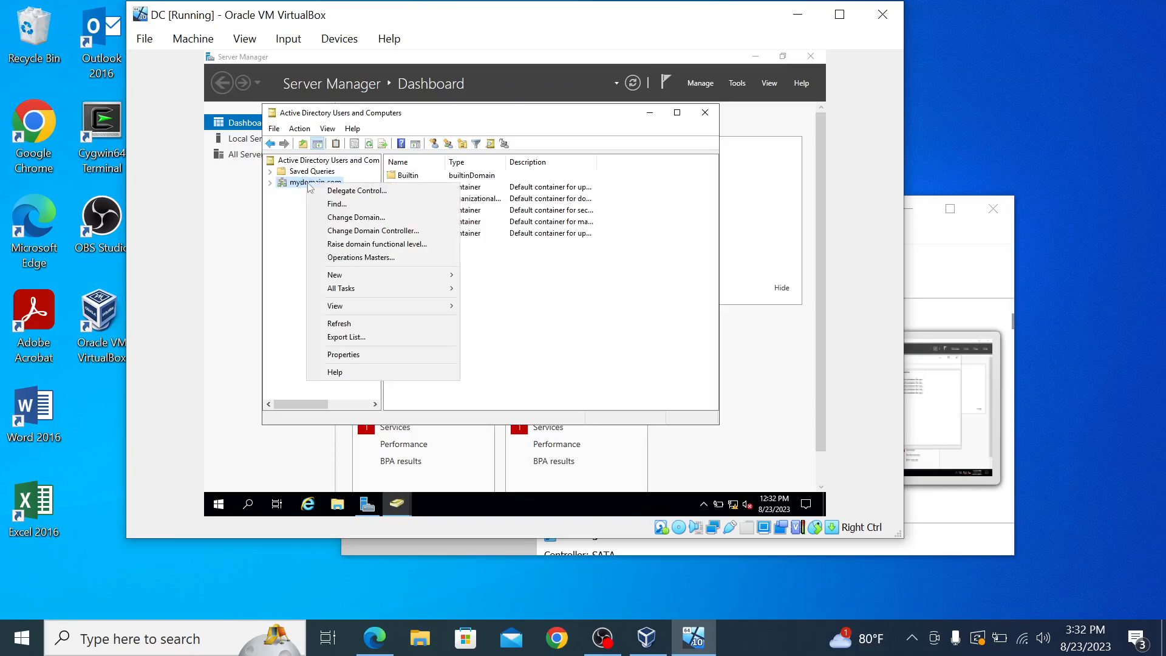
mouse_move(364, 275)
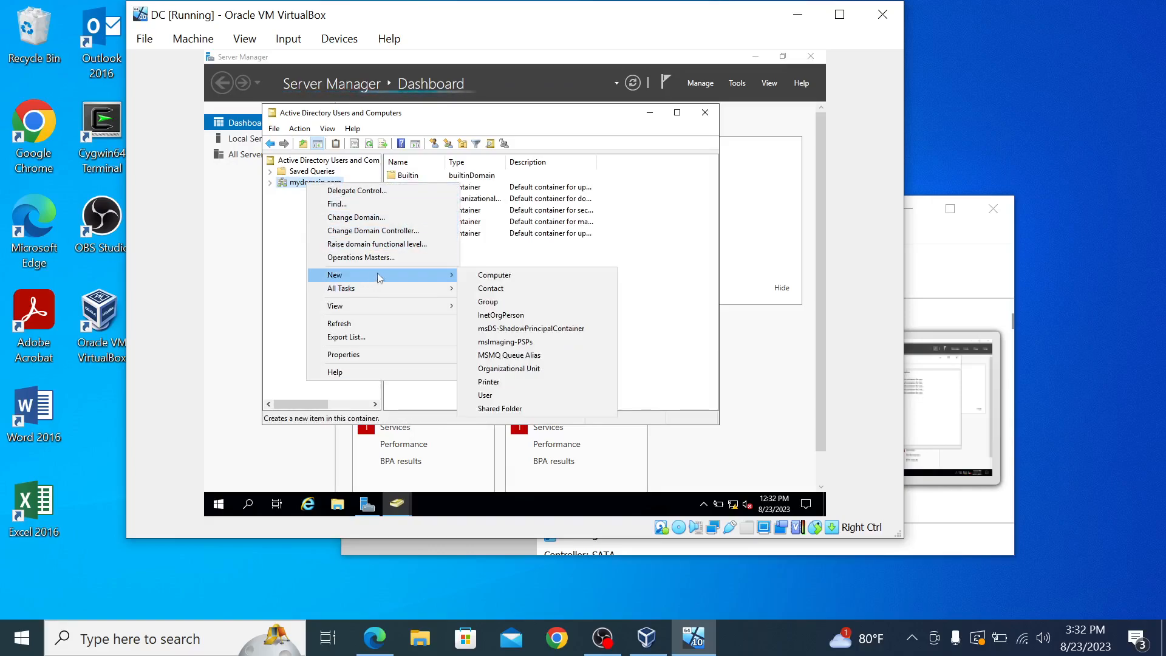
click(530, 373)
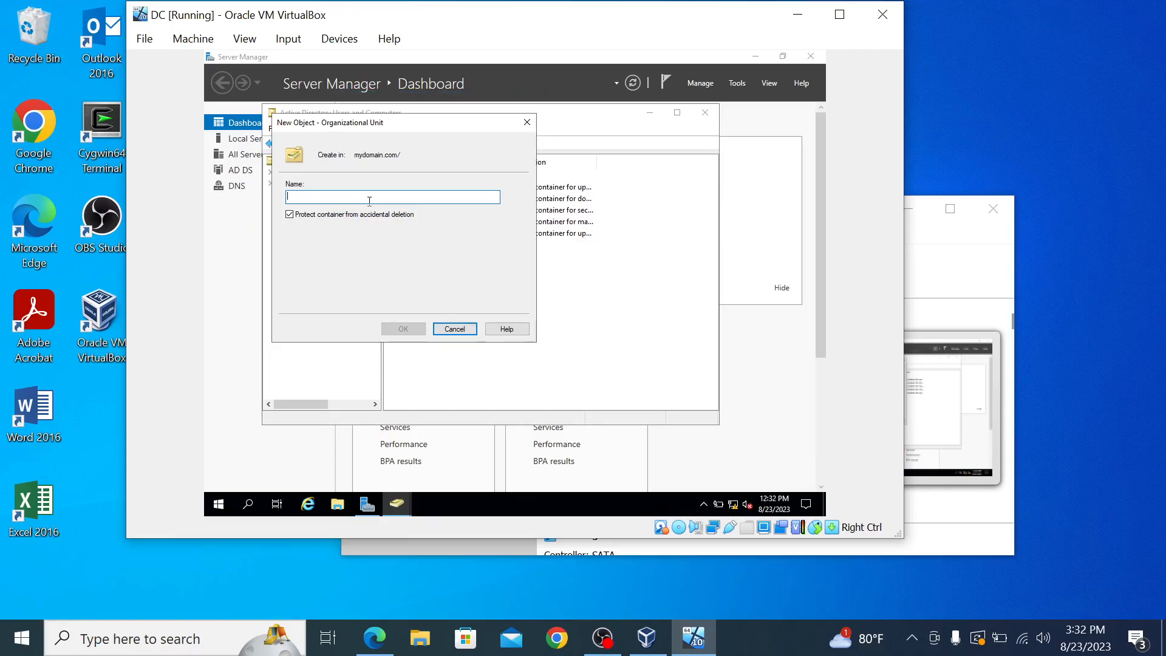
text(ADMIN)
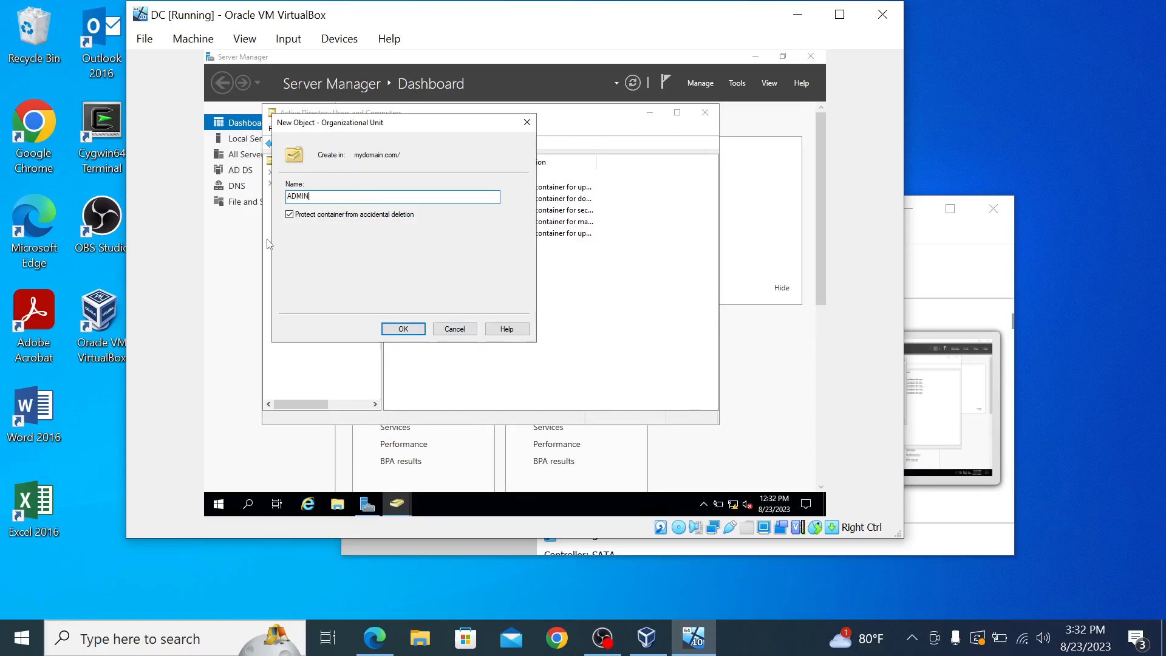
click(289, 214)
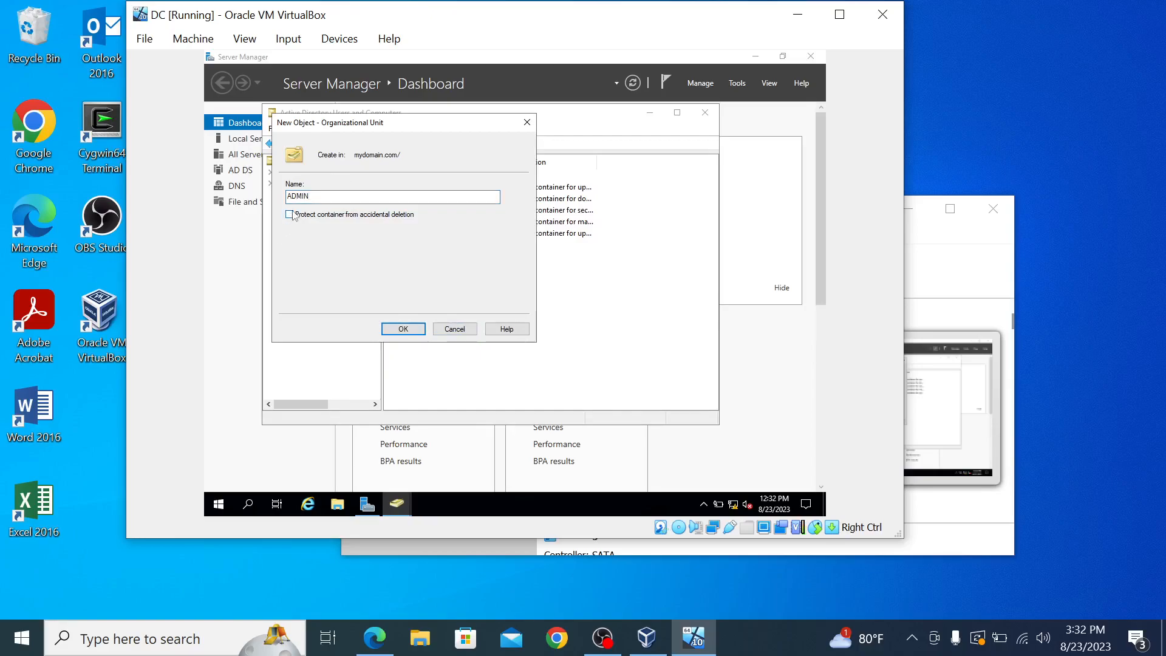
click(392, 328)
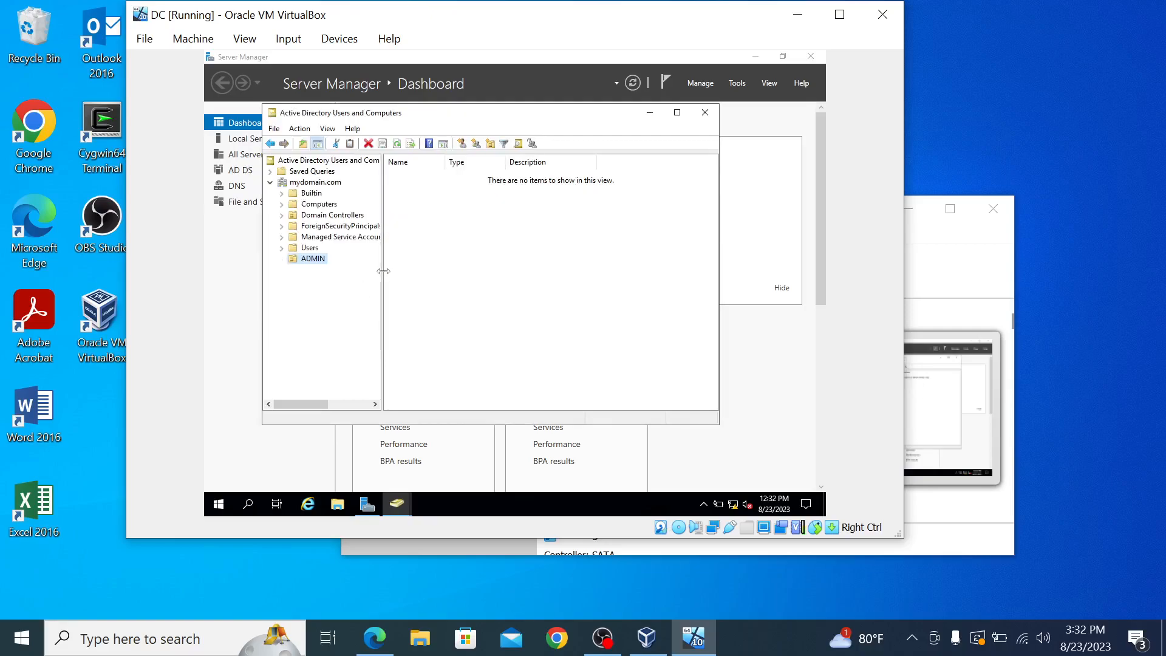
Step: Start a new user in ADMIN, entering the user's first name, last name and logon name
right_click(322, 258)
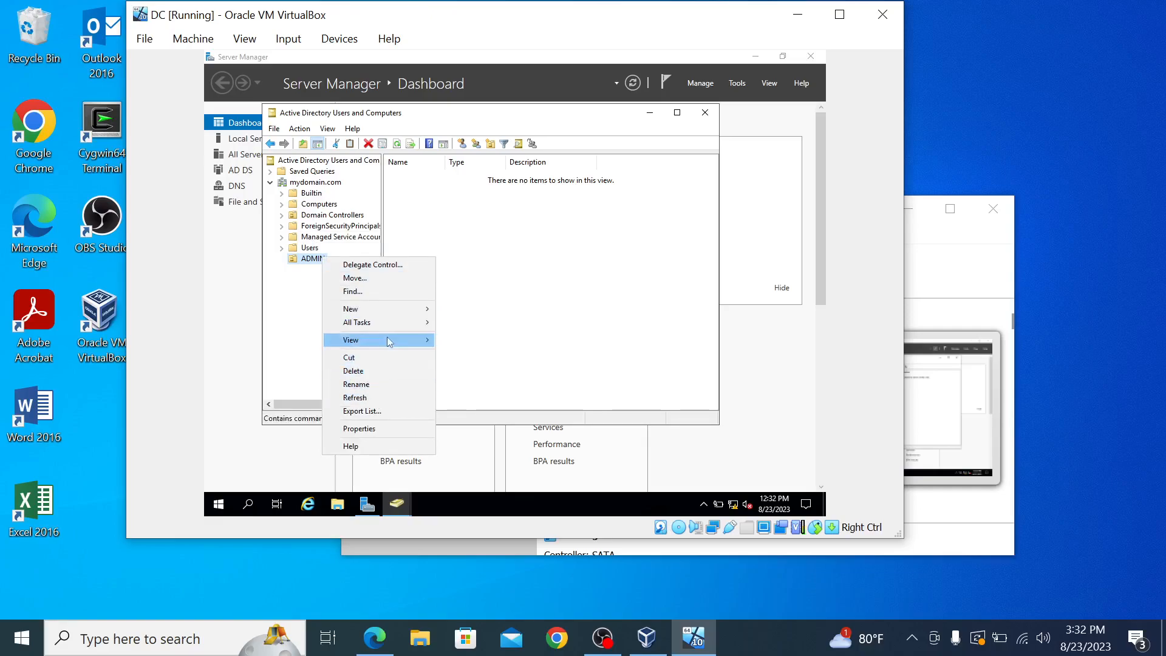
mouse_move(381, 308)
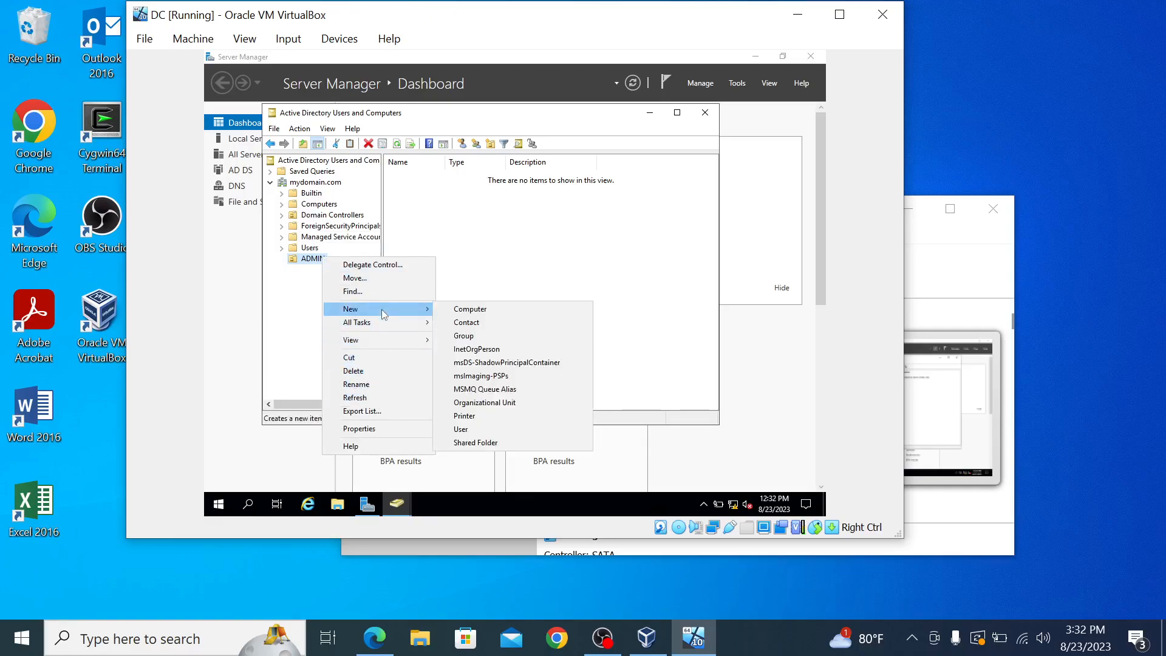
click(462, 428)
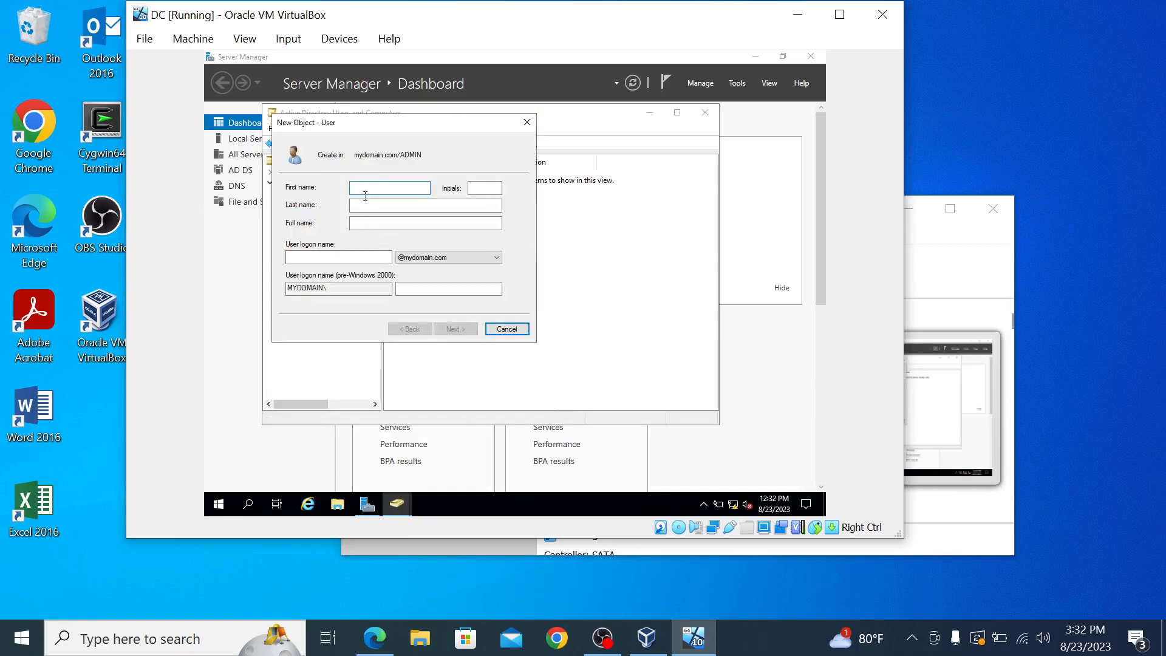
key(Tab)
text(Conte)
key(BackSpace)
key(BackSpace)
key(BackSpace)
key(BackSpace)
click(389, 204)
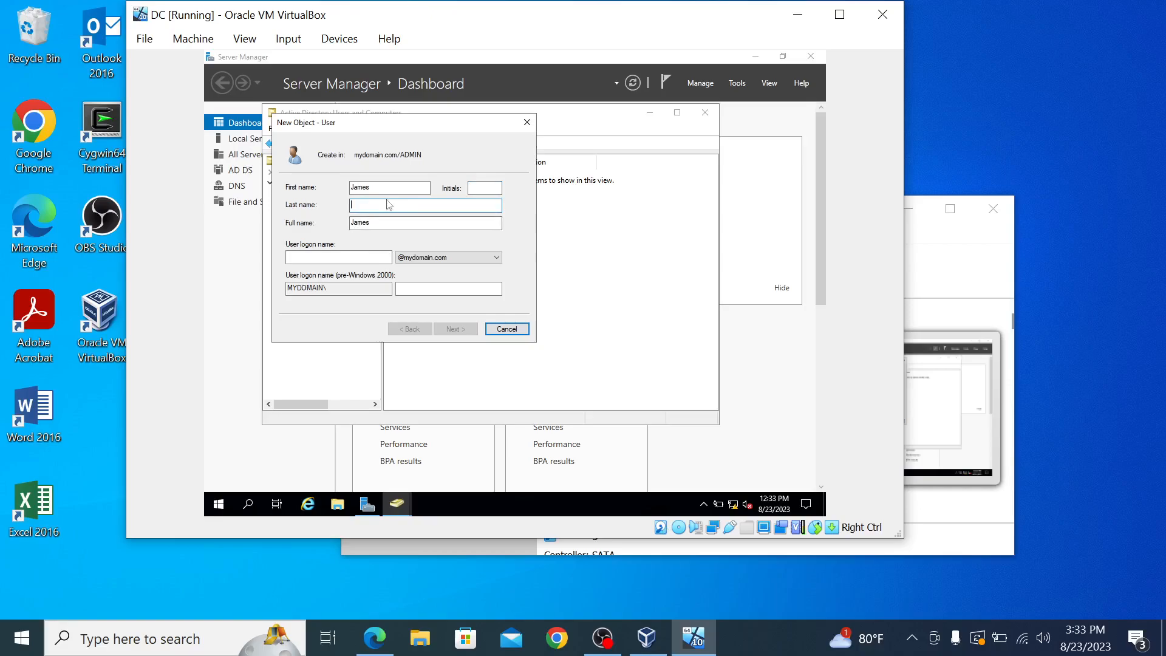
click(358, 256)
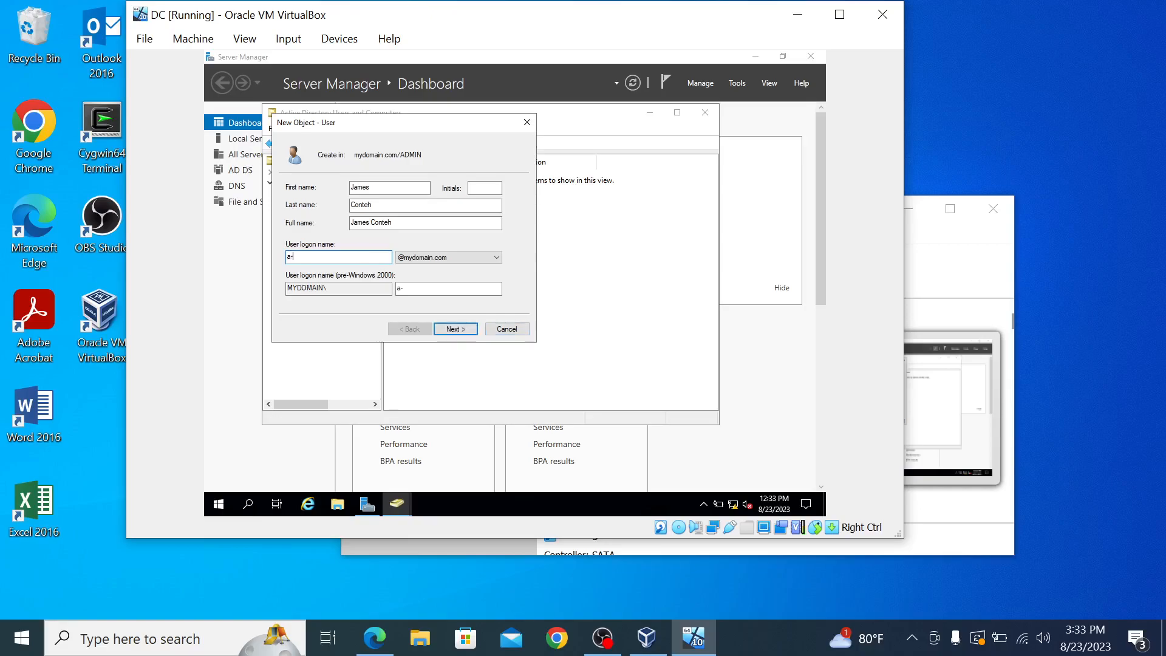
Step: Set the user's password, with no change at next logon and never expiring, then finish
click(470, 330)
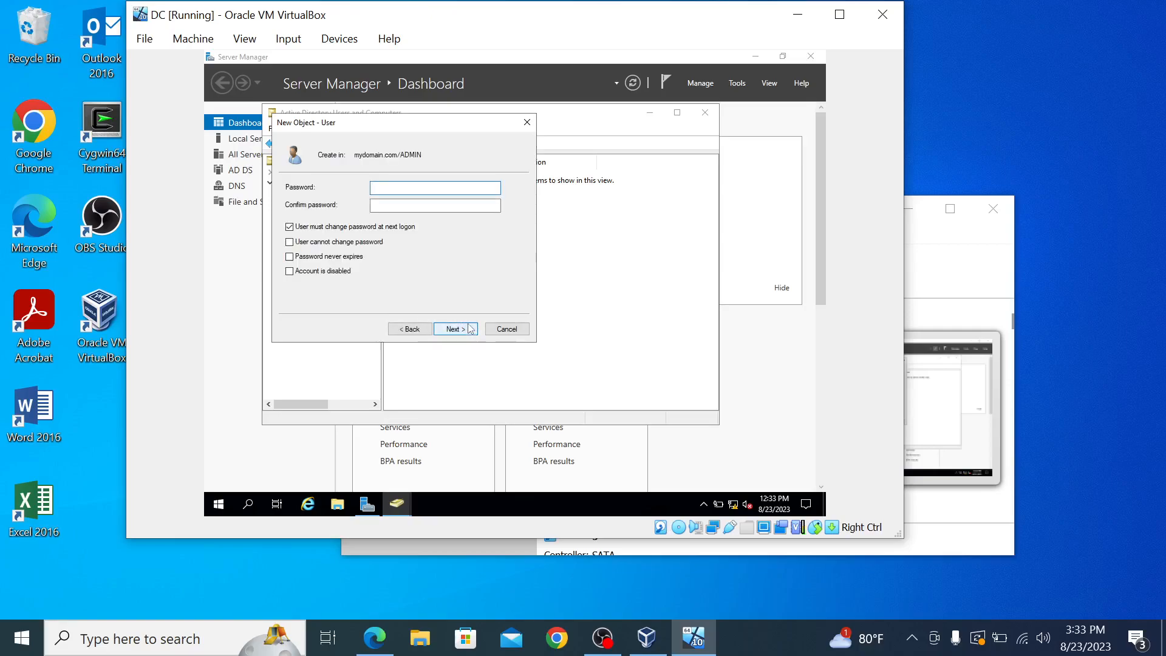
key(Caps_Lock)
text(Passw0rd!)
key(Tab)
key(Caps_Lock)
text(P@ssw0rd)
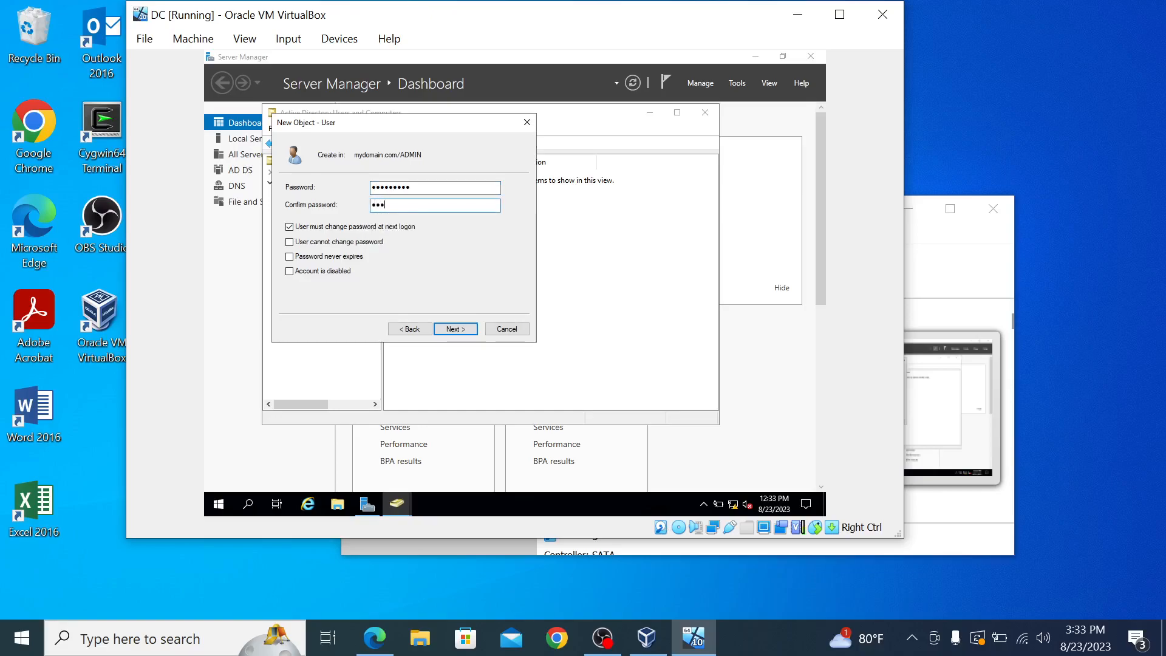
text(!)
click(290, 227)
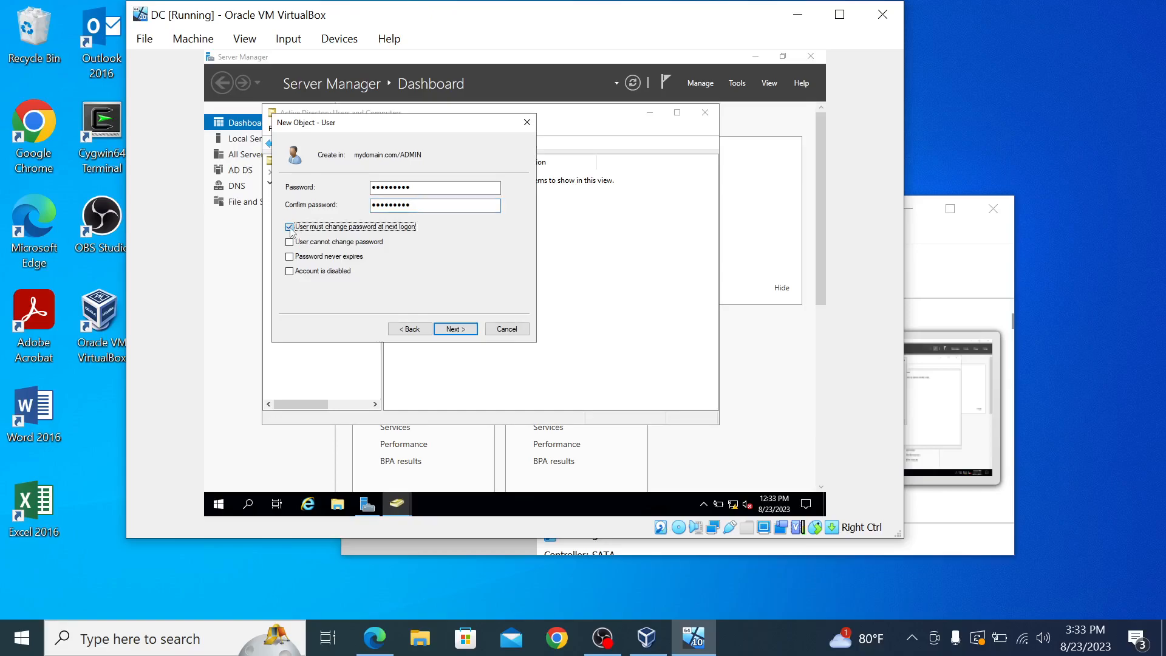
click(290, 257)
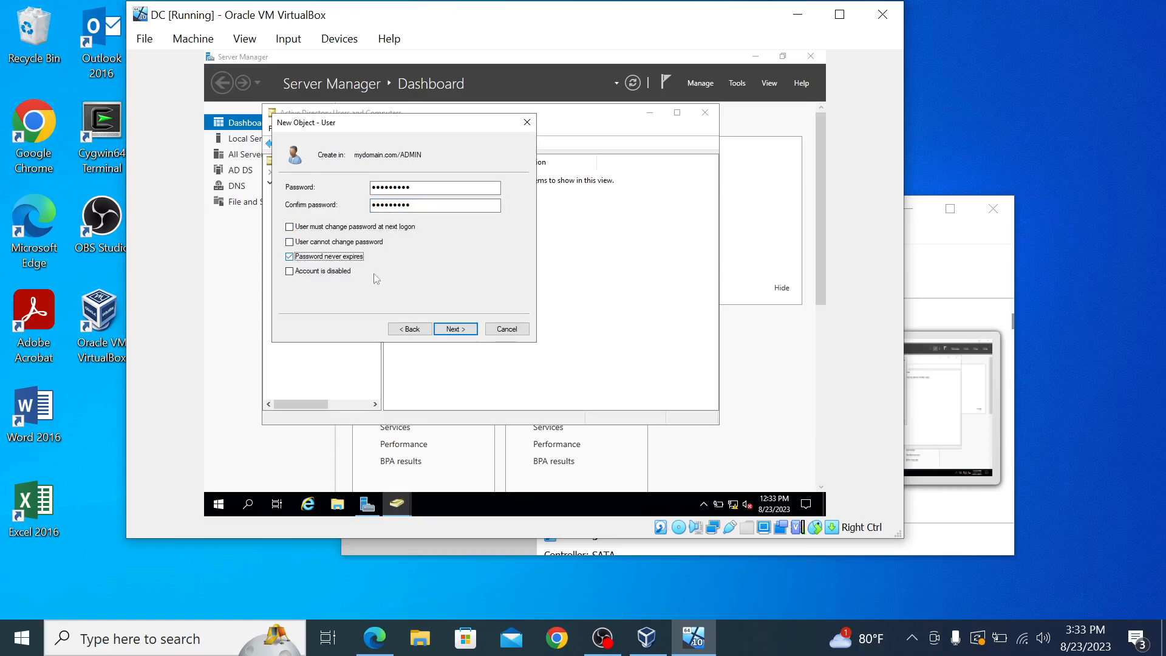
click(467, 331)
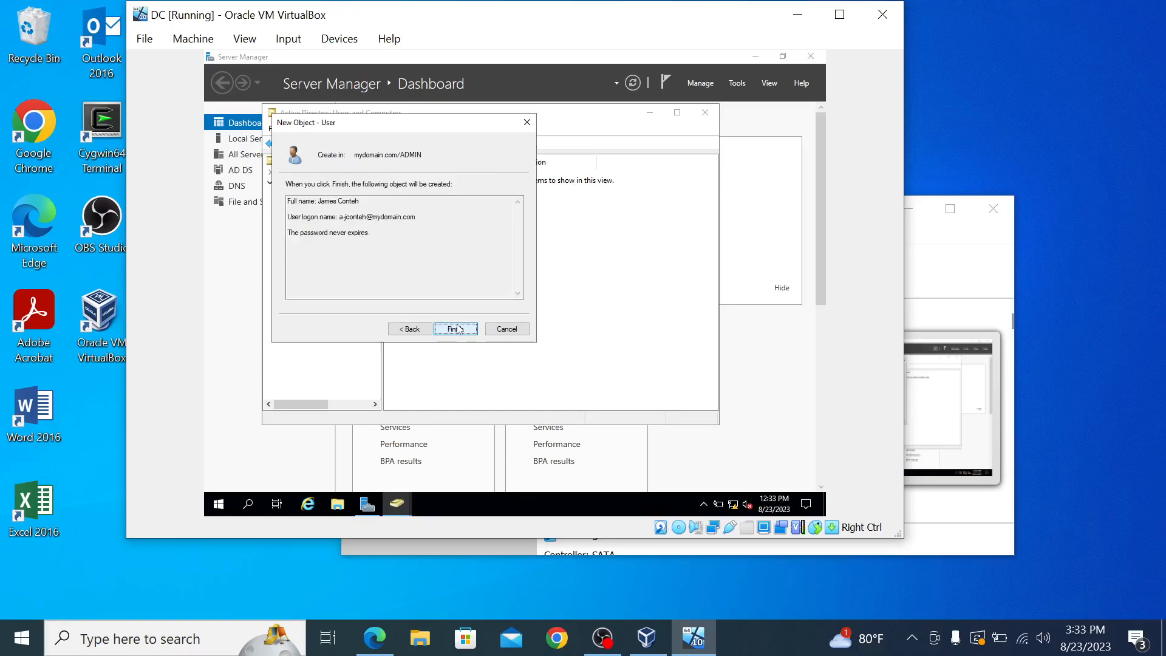
click(456, 328)
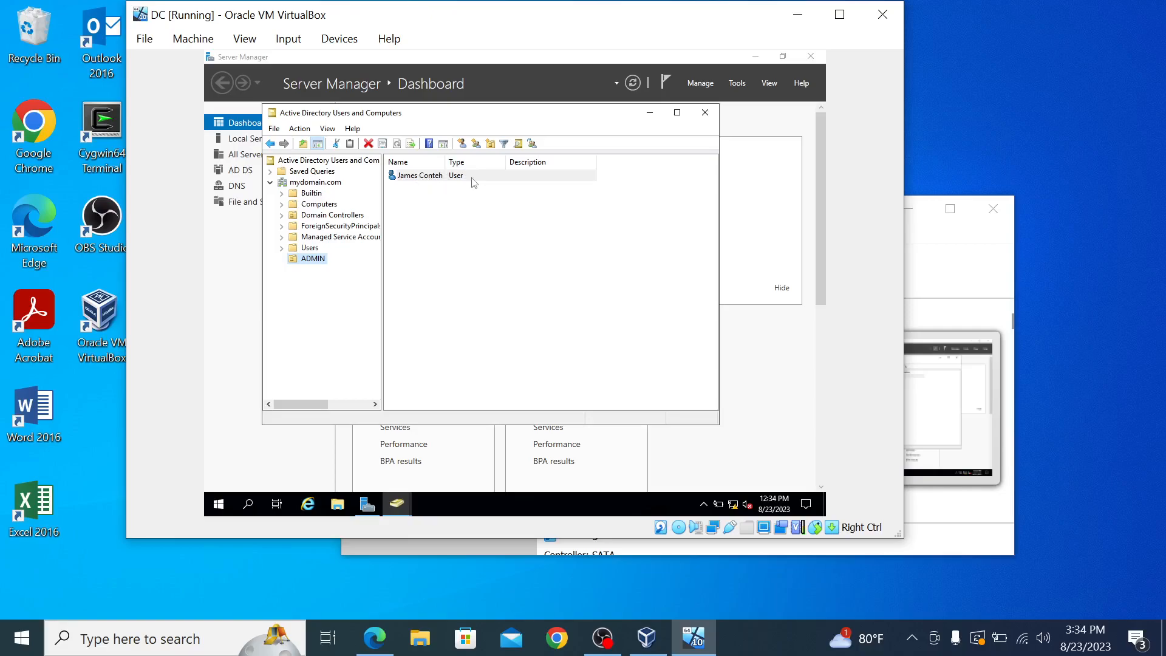
Step: Open the new user's Properties, go to Member Of, and open Select Groups via Add
right_click(419, 182)
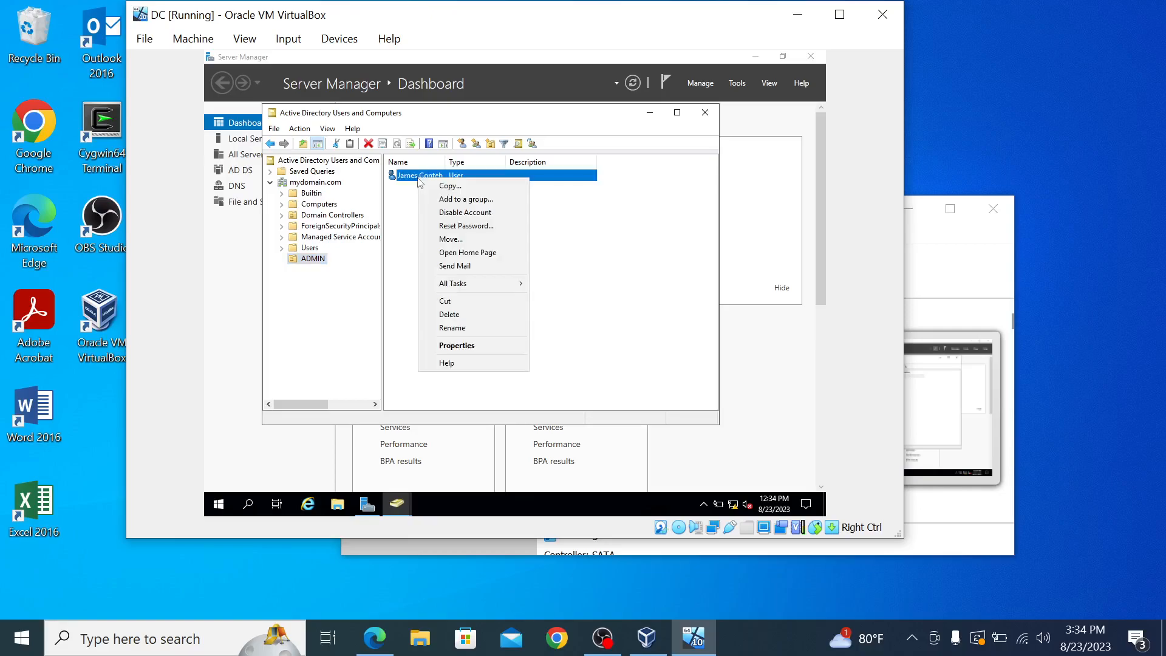
click(467, 345)
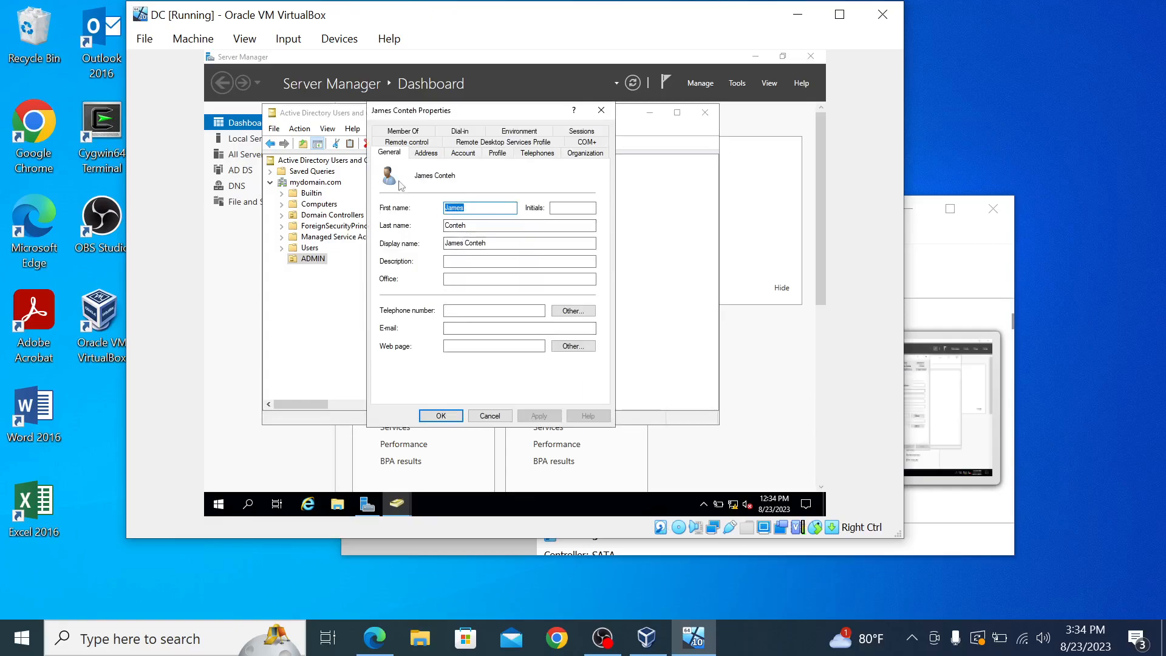
click(412, 133)
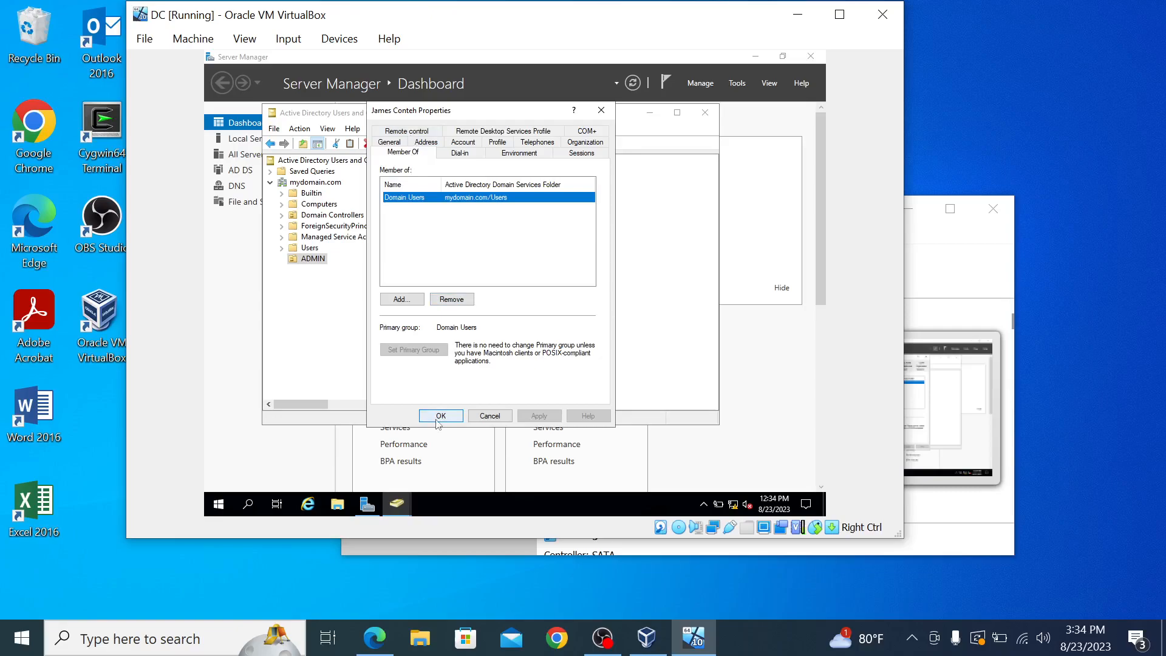
click(399, 300)
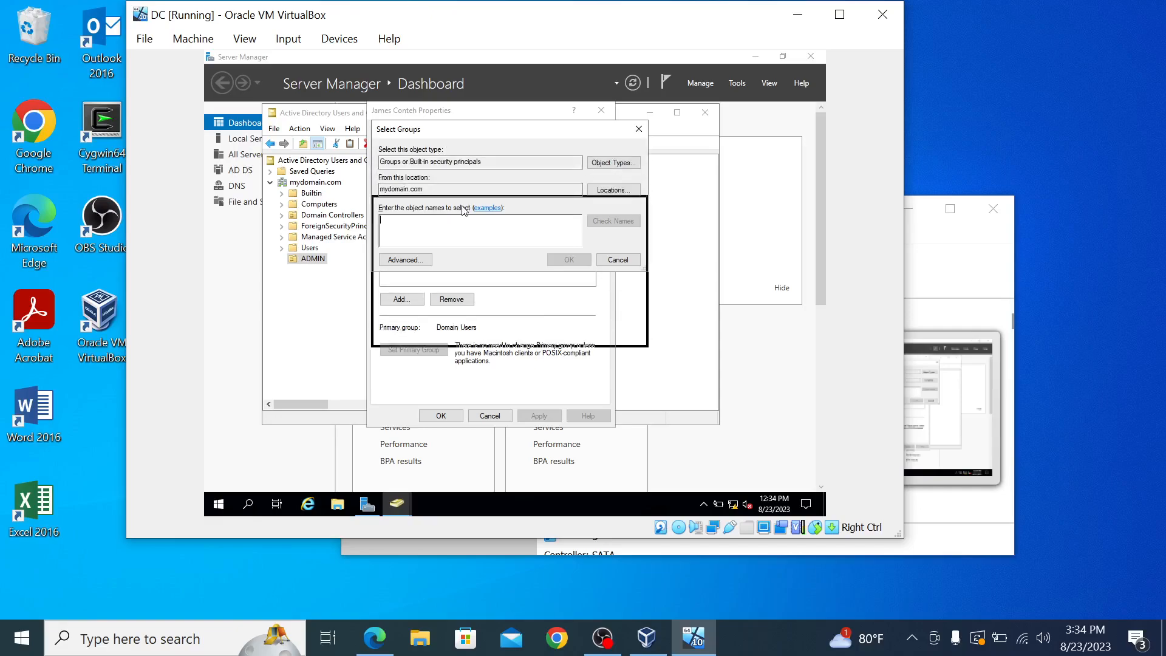
drag(462, 131, 468, 170)
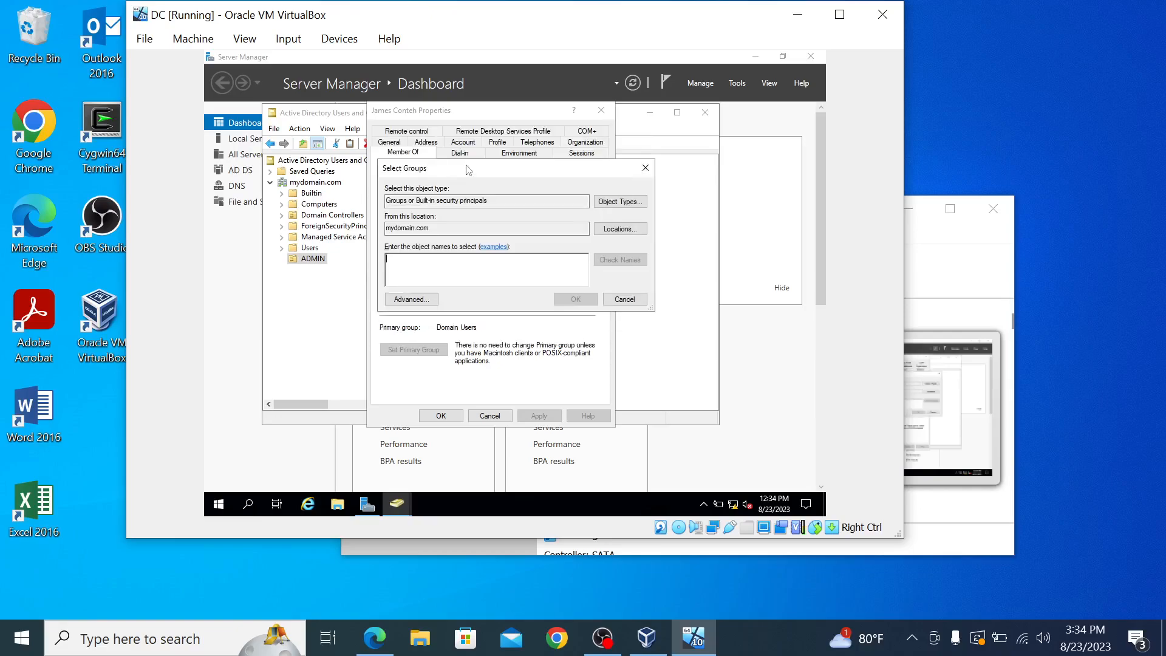
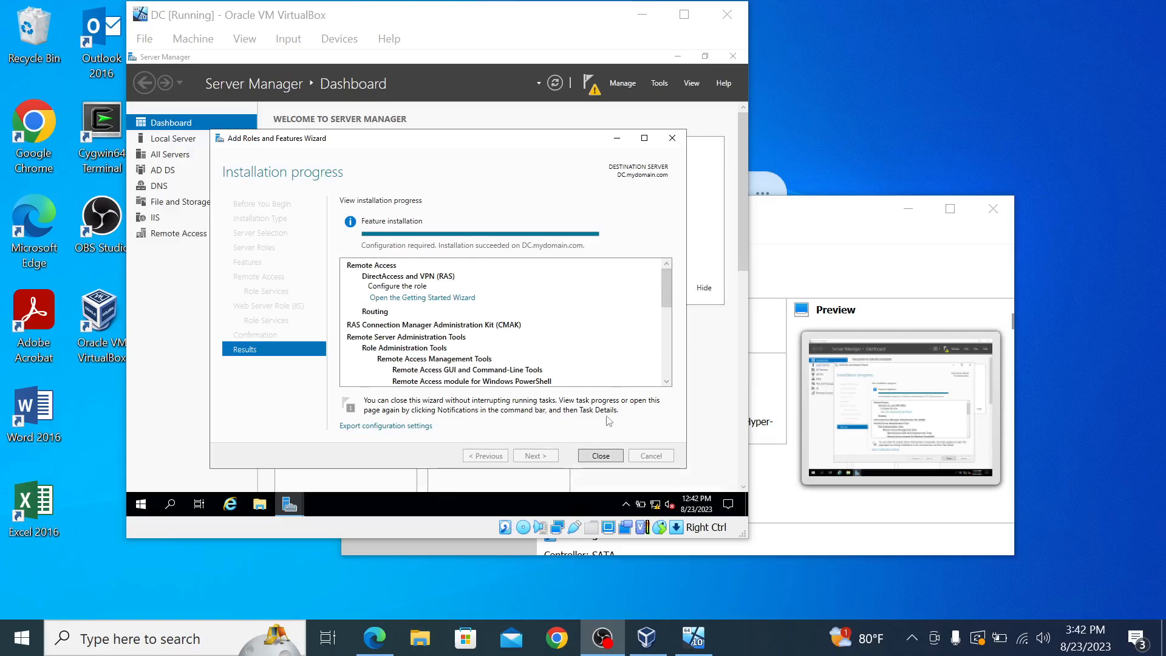
Step: Close the roles wizard and start Configure and Enable Routing and Remote Access on DC (local)
click(601, 456)
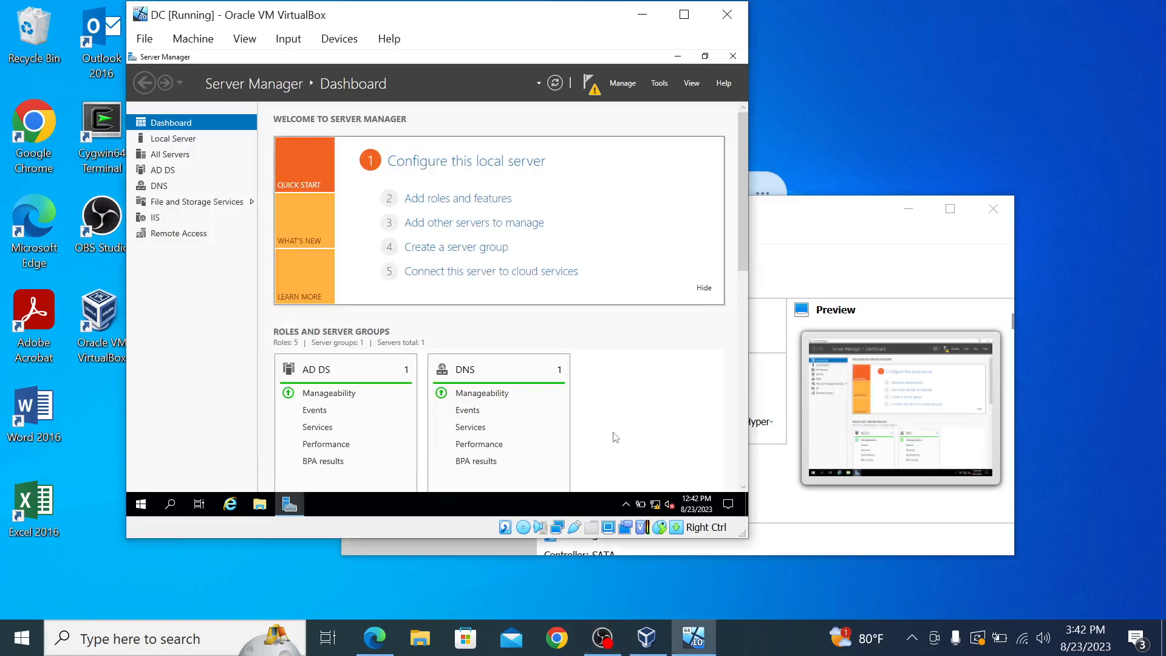
click(665, 82)
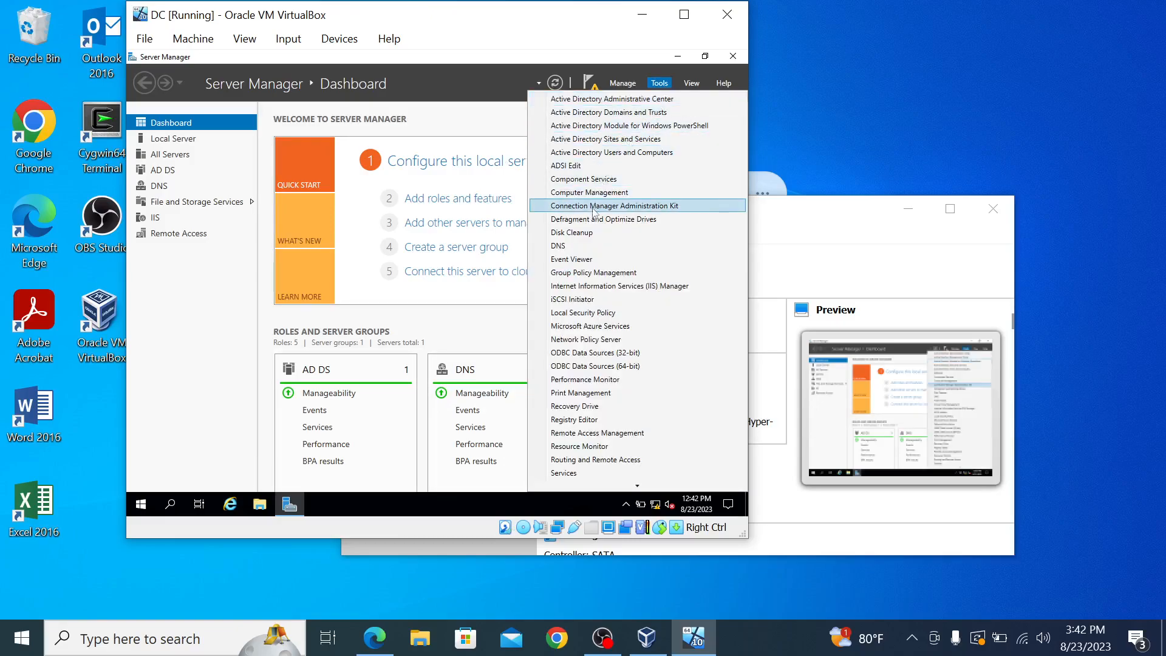
click(595, 460)
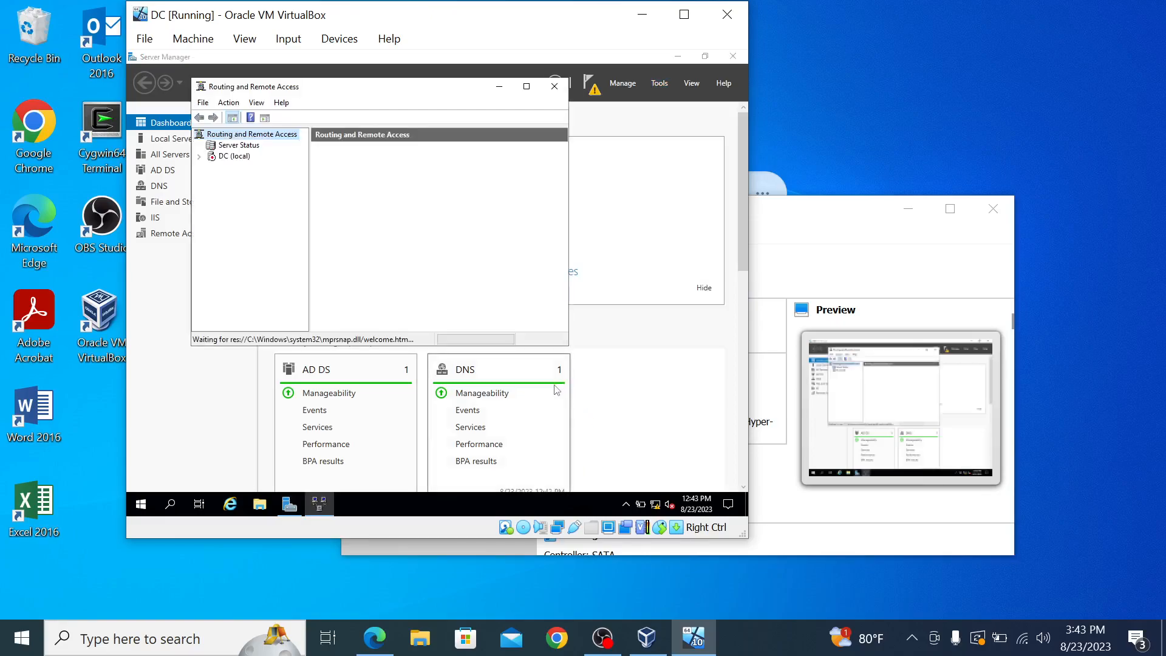
right_click(222, 158)
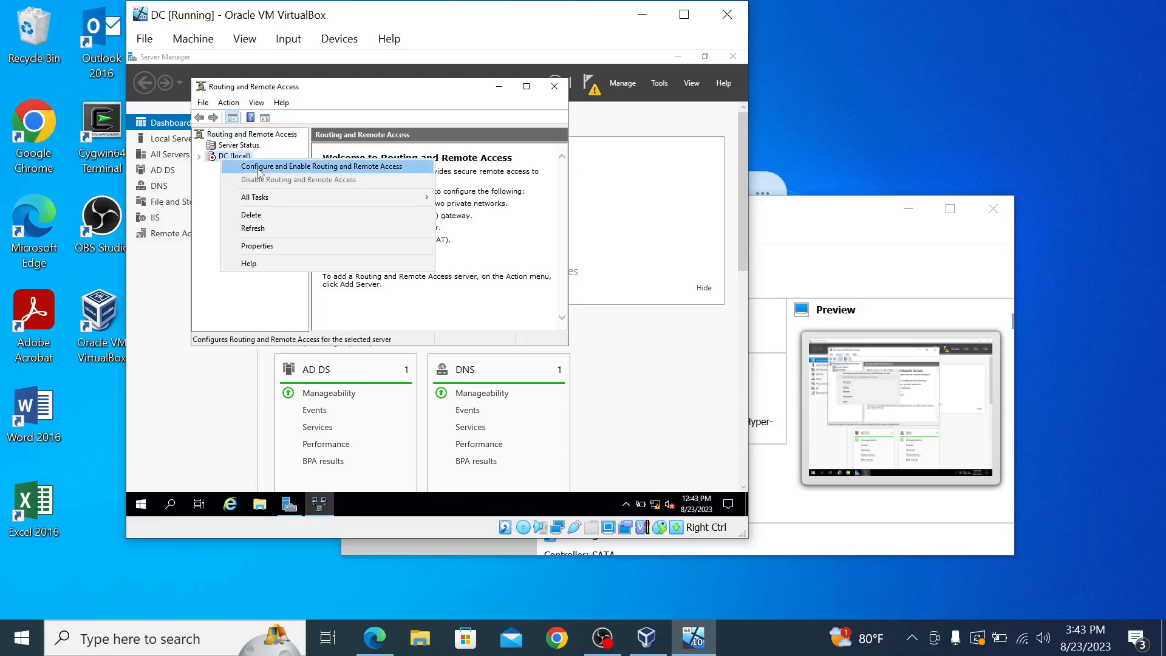
click(259, 167)
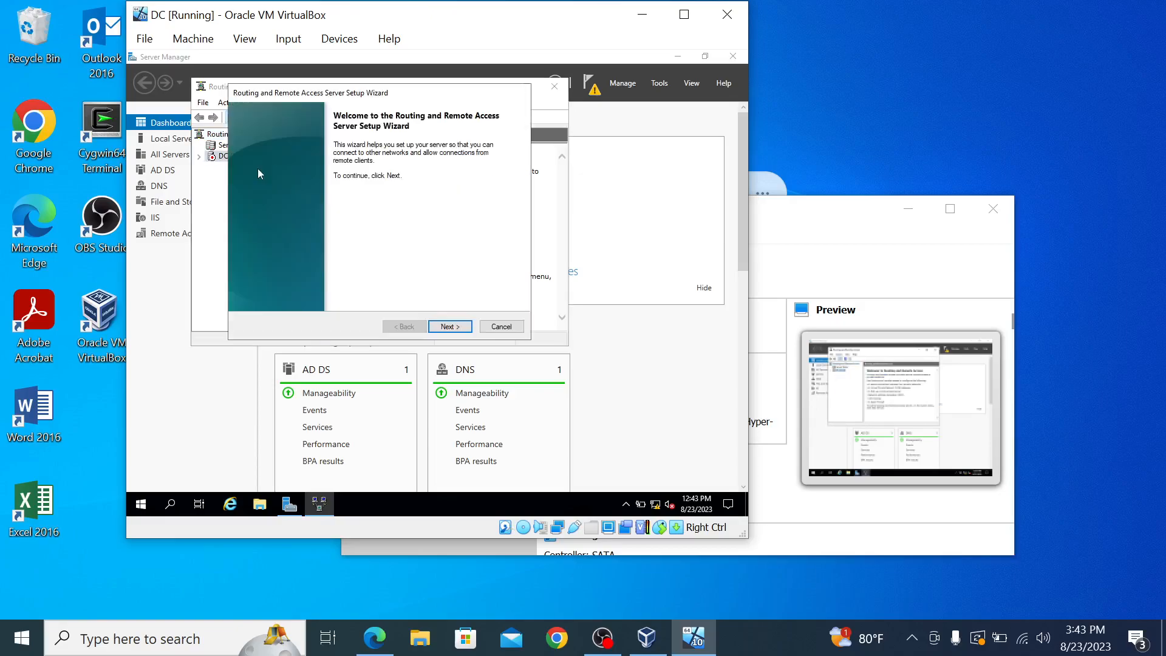
Step: Set up NAT routing using the INTERNET interface as the public connection, accepting the firewall warning
click(449, 326)
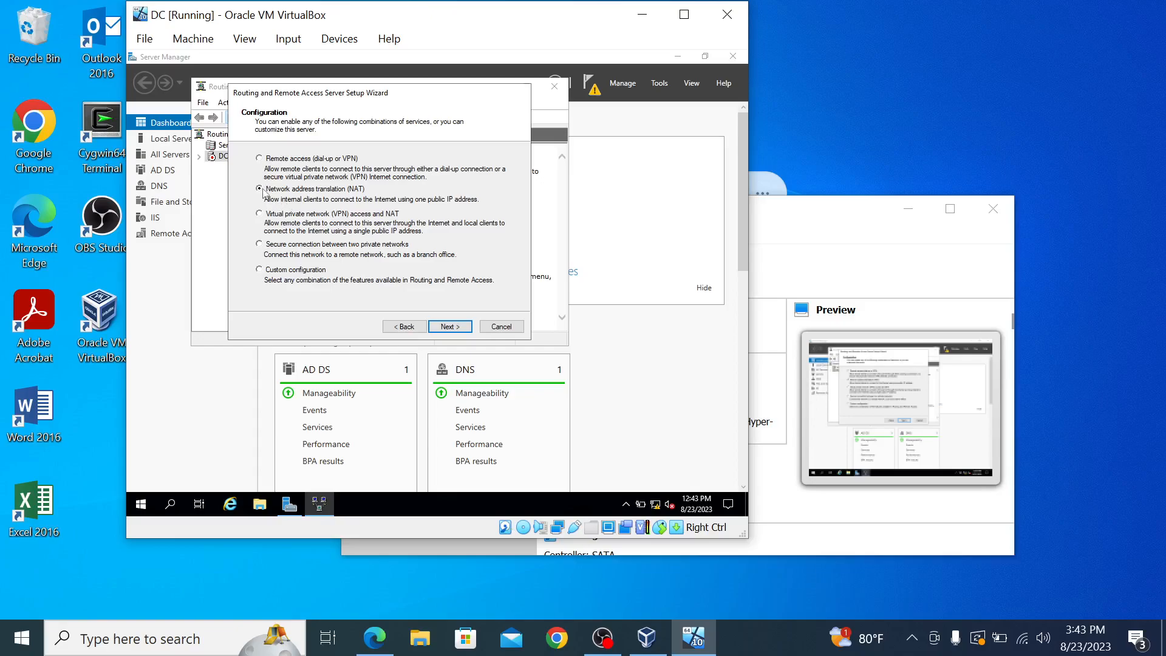
click(449, 328)
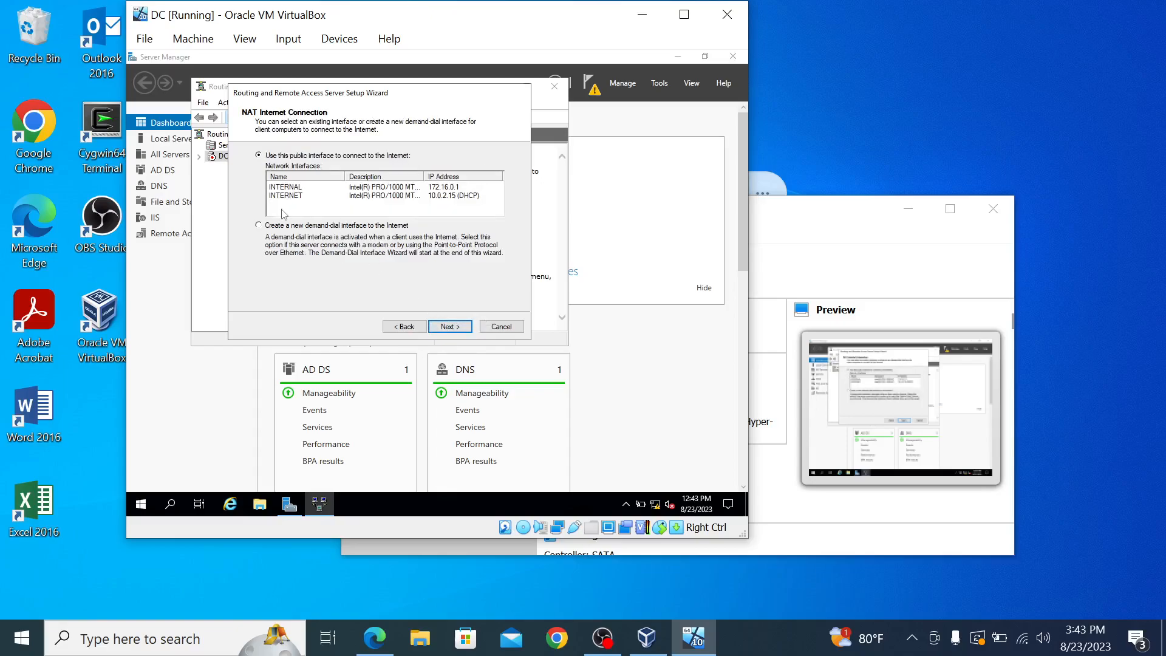
click(281, 197)
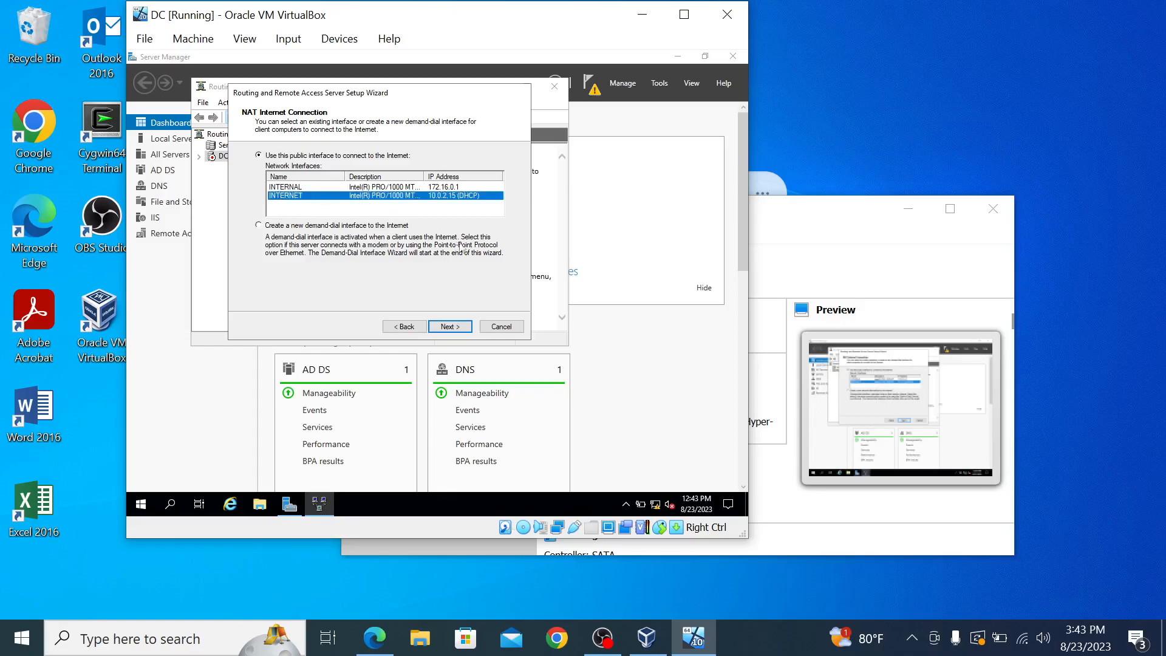
click(451, 327)
click(450, 326)
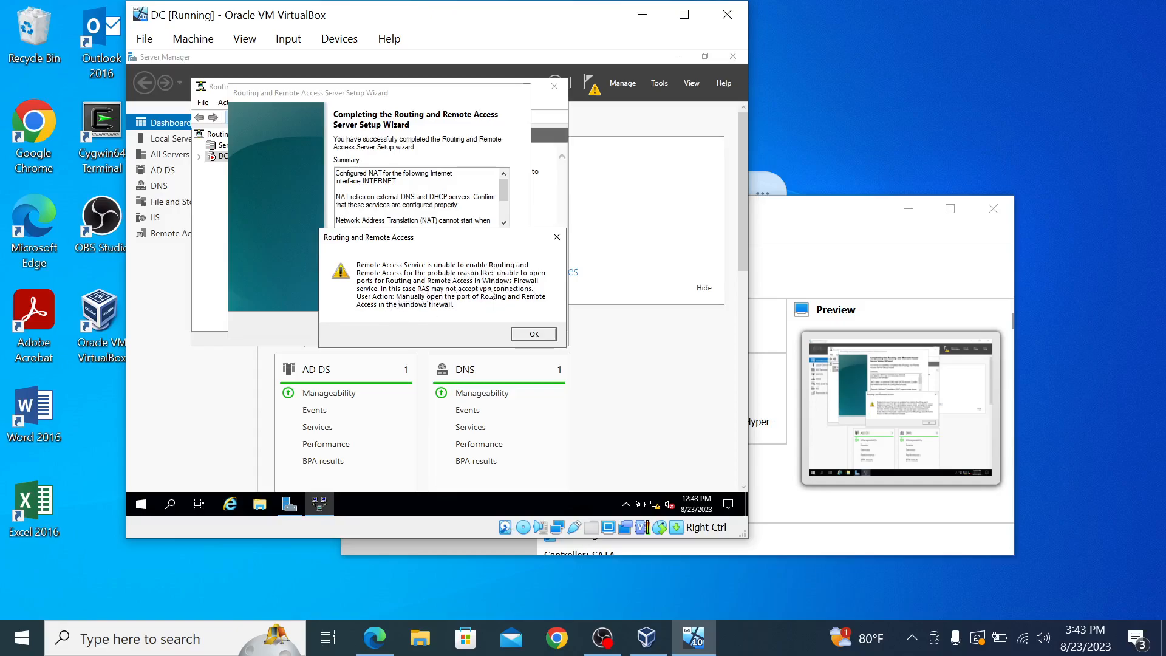
click(533, 334)
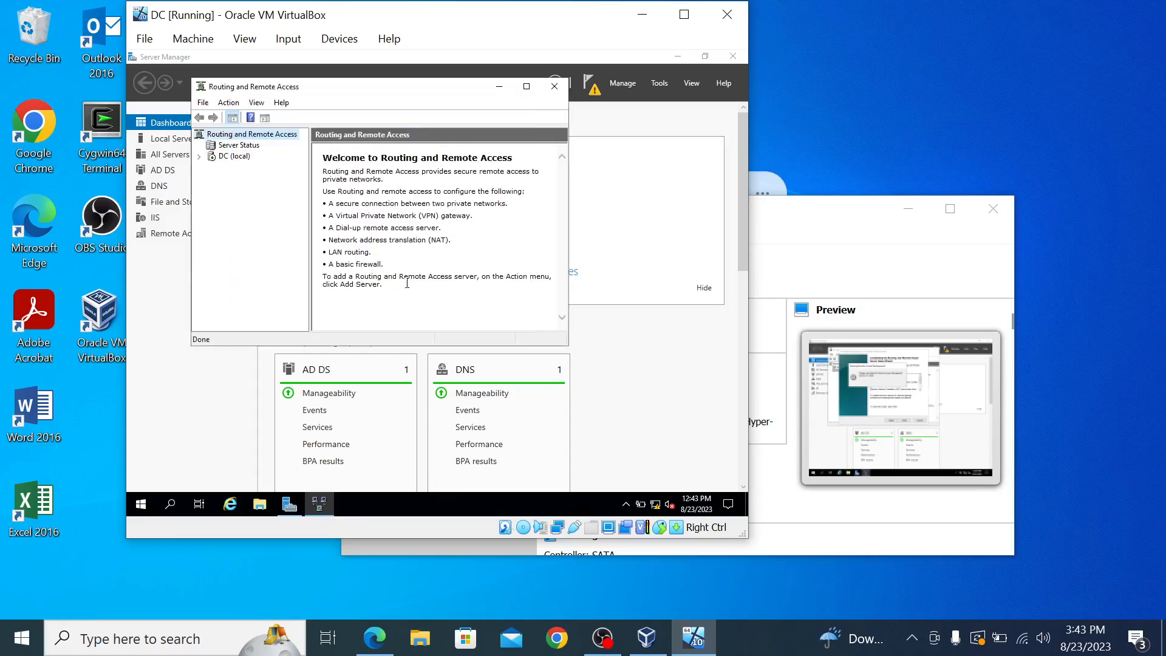
click(225, 157)
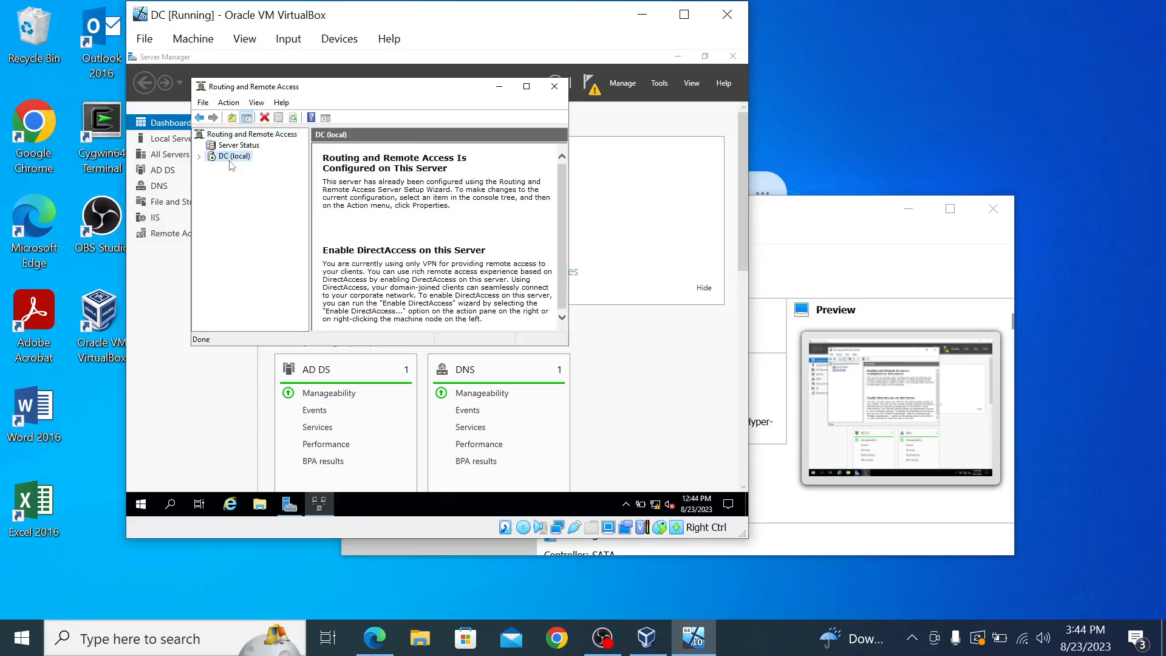
Step: Expand DC (local) in Routing and Remote Access and view its available actions
double_click(230, 160)
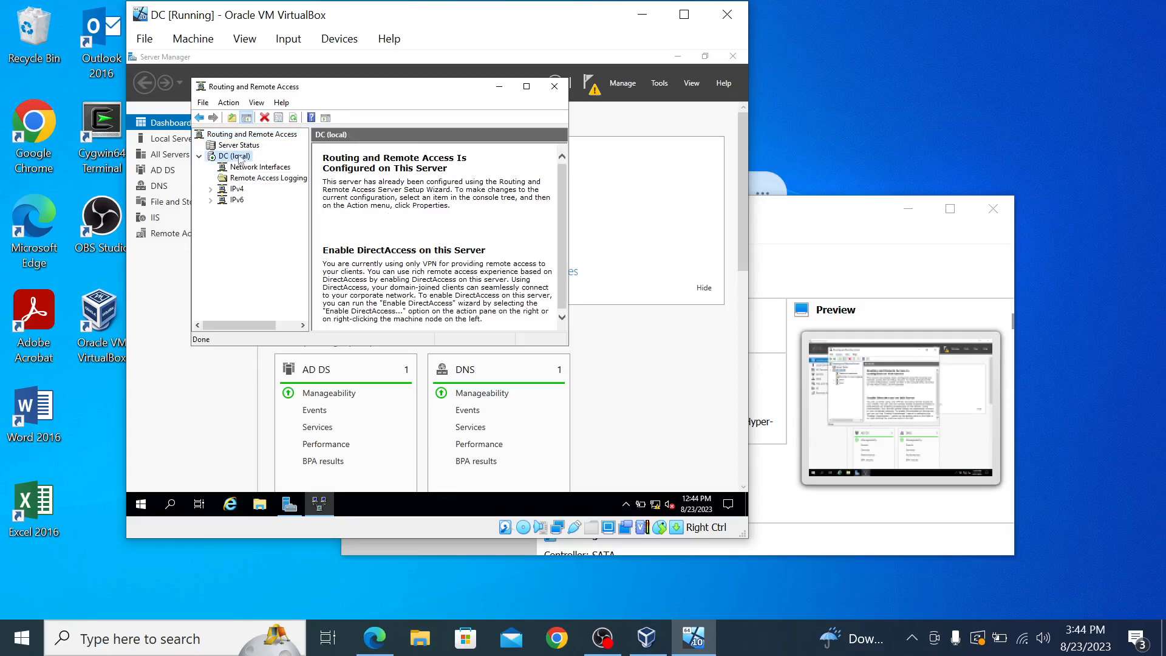
right_click(240, 159)
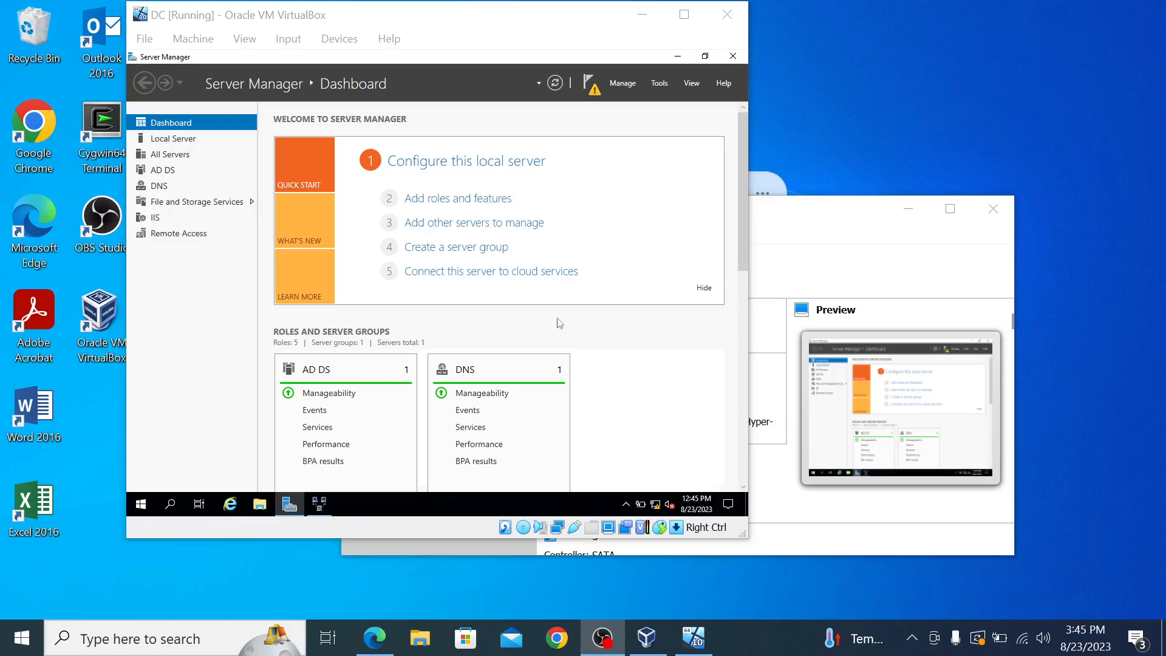
Step: Add the DHCP Server role and its management tools to DC.mydomain.com using role-based installation
click(449, 203)
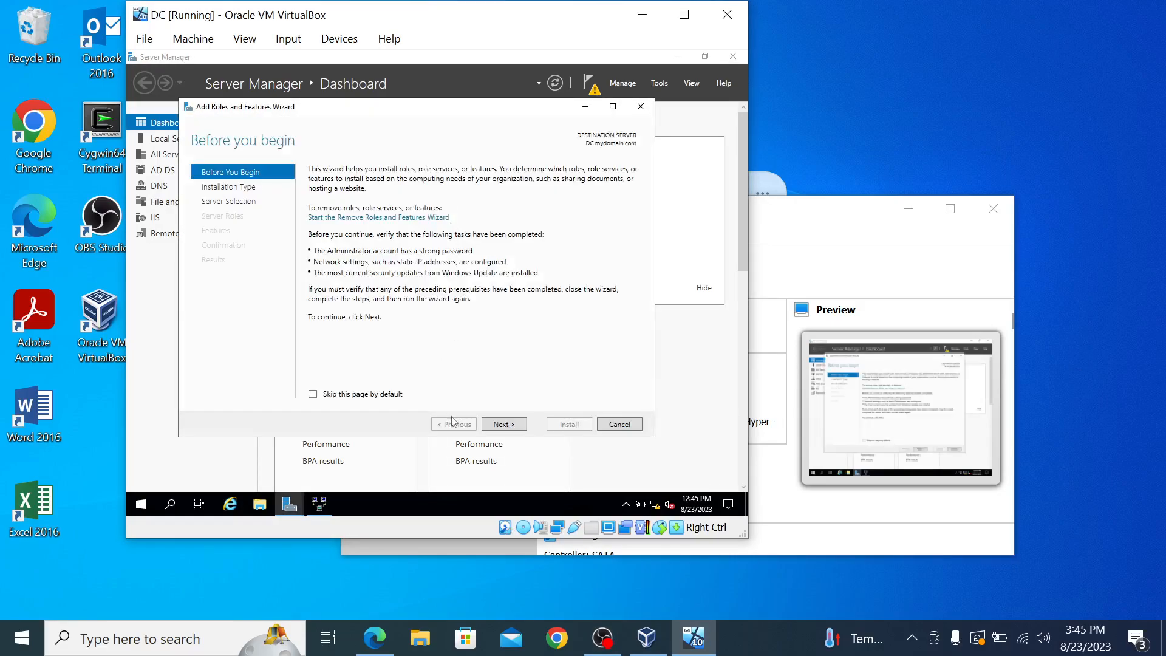
click(504, 426)
click(503, 424)
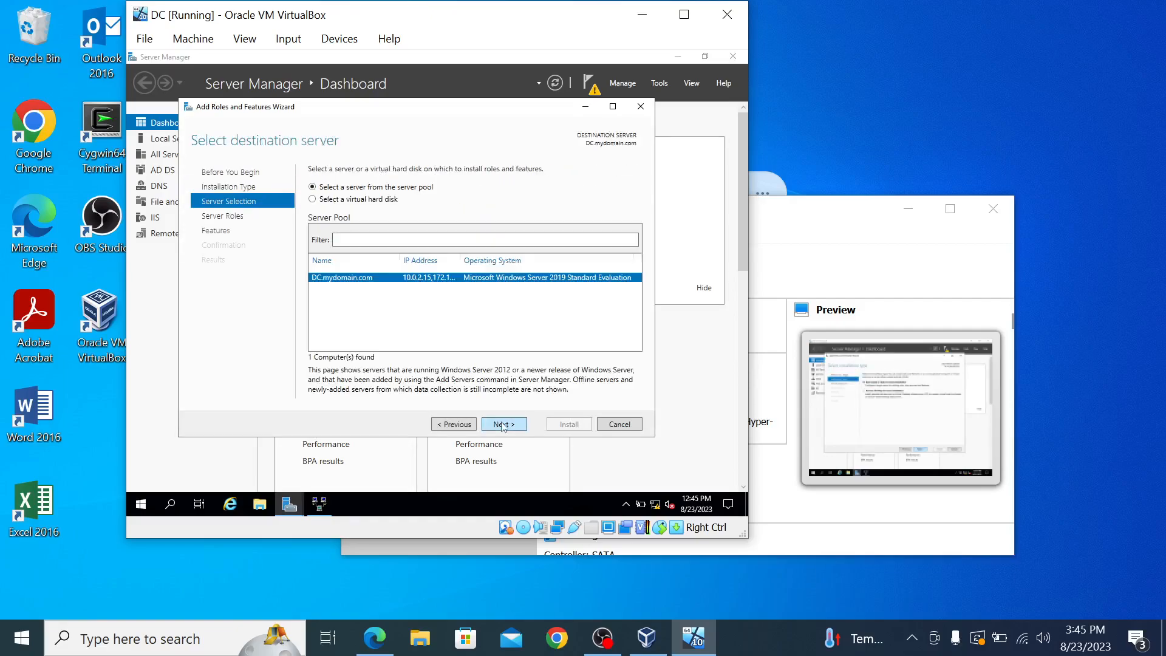
click(502, 425)
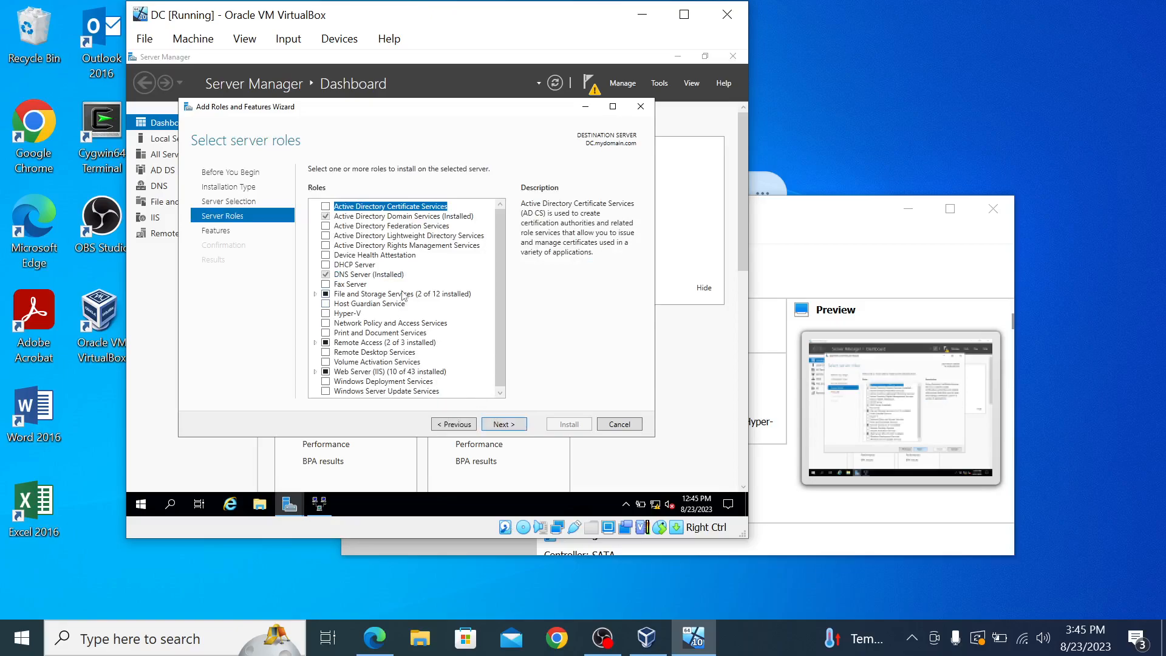
click(335, 265)
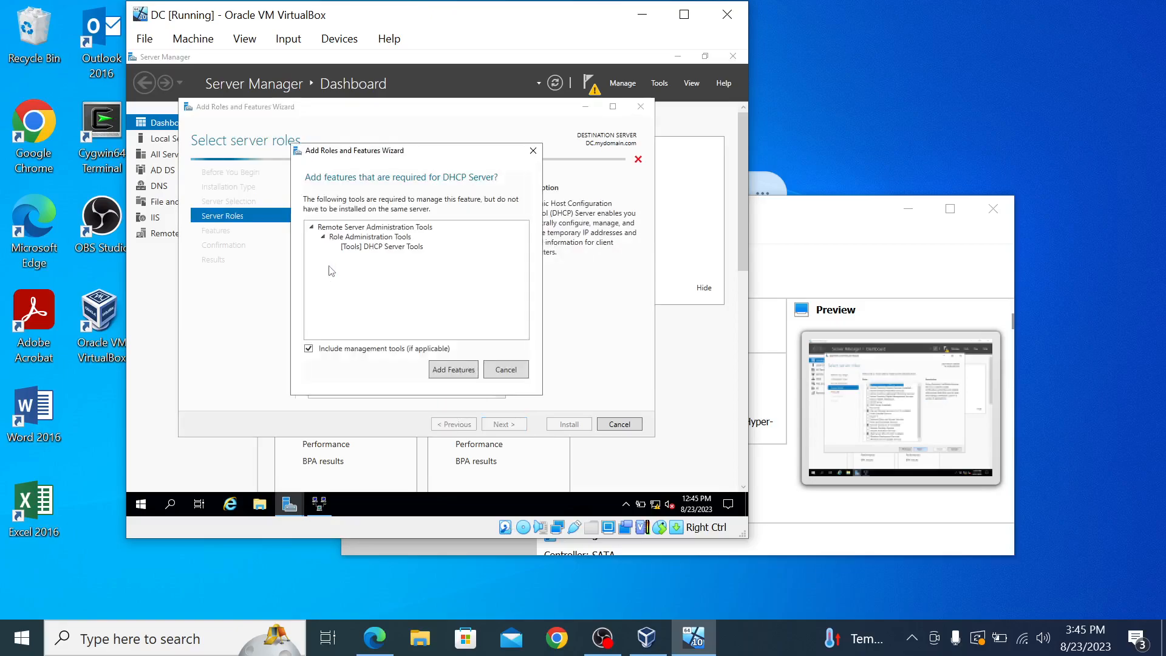
click(456, 372)
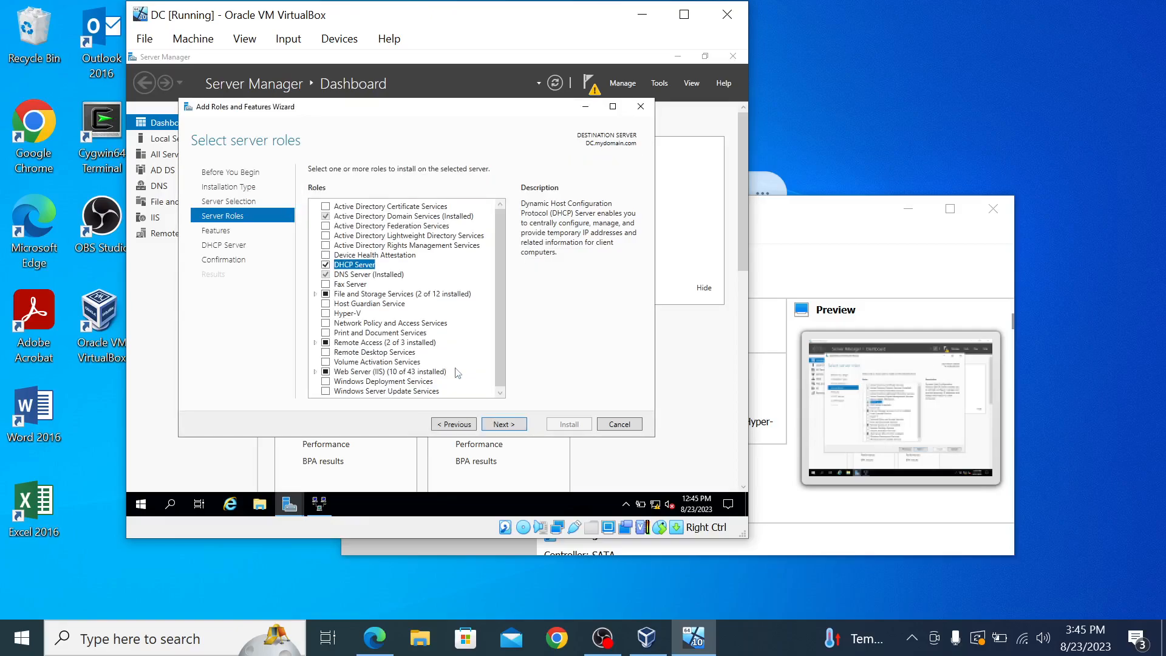
click(498, 425)
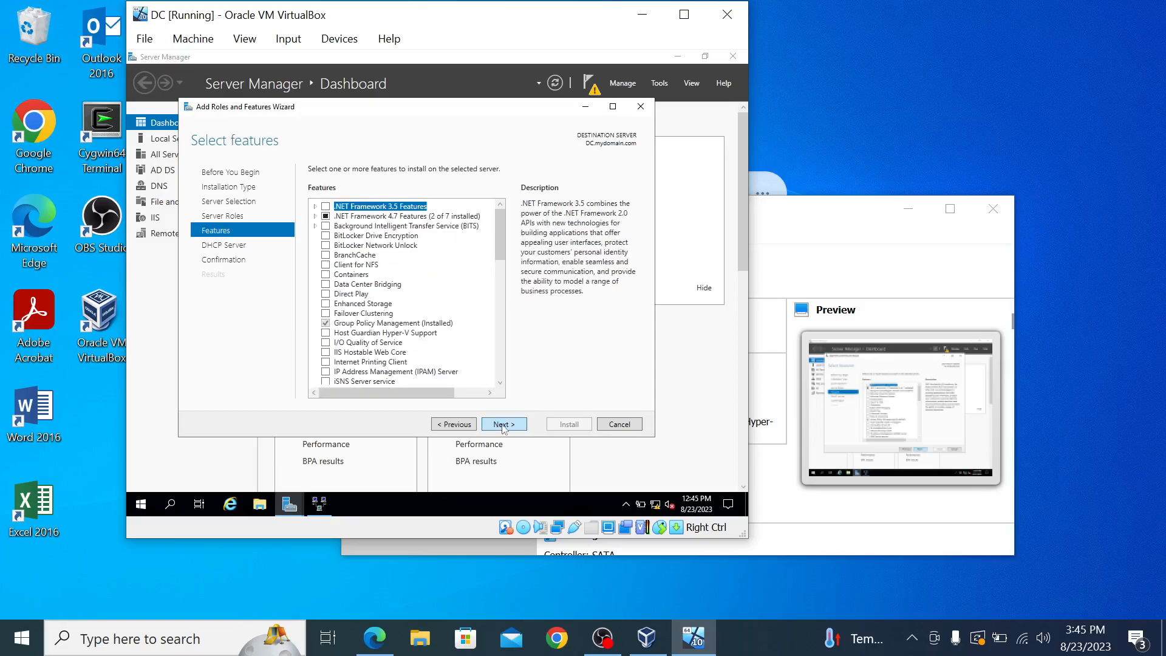
click(503, 425)
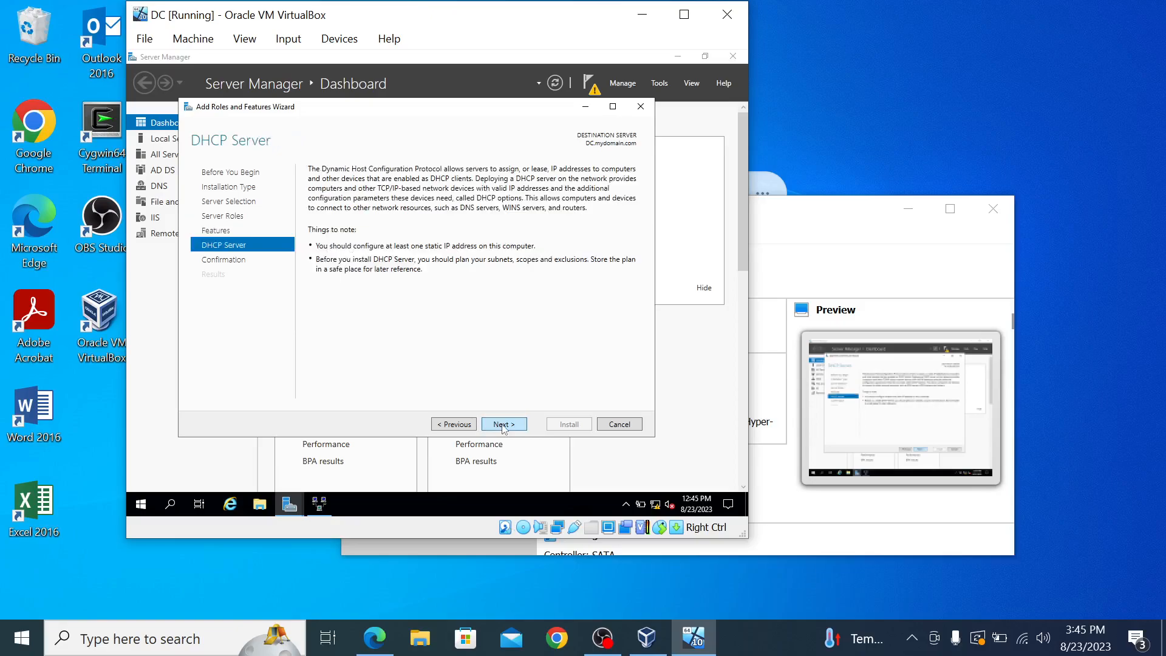
click(503, 425)
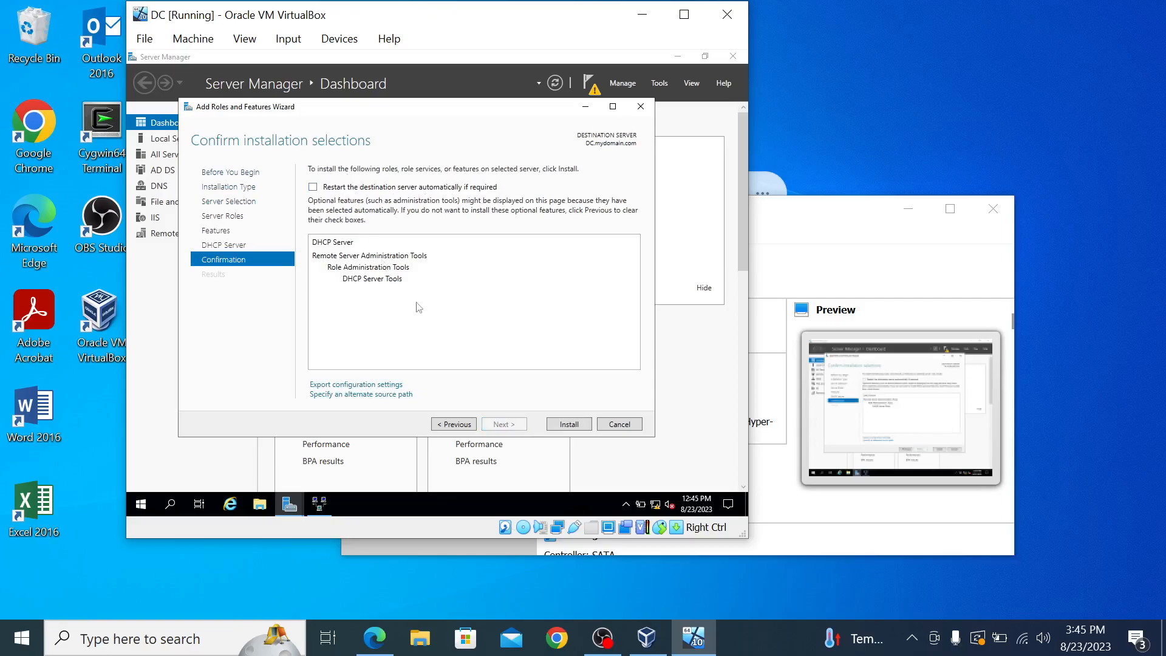
click(555, 426)
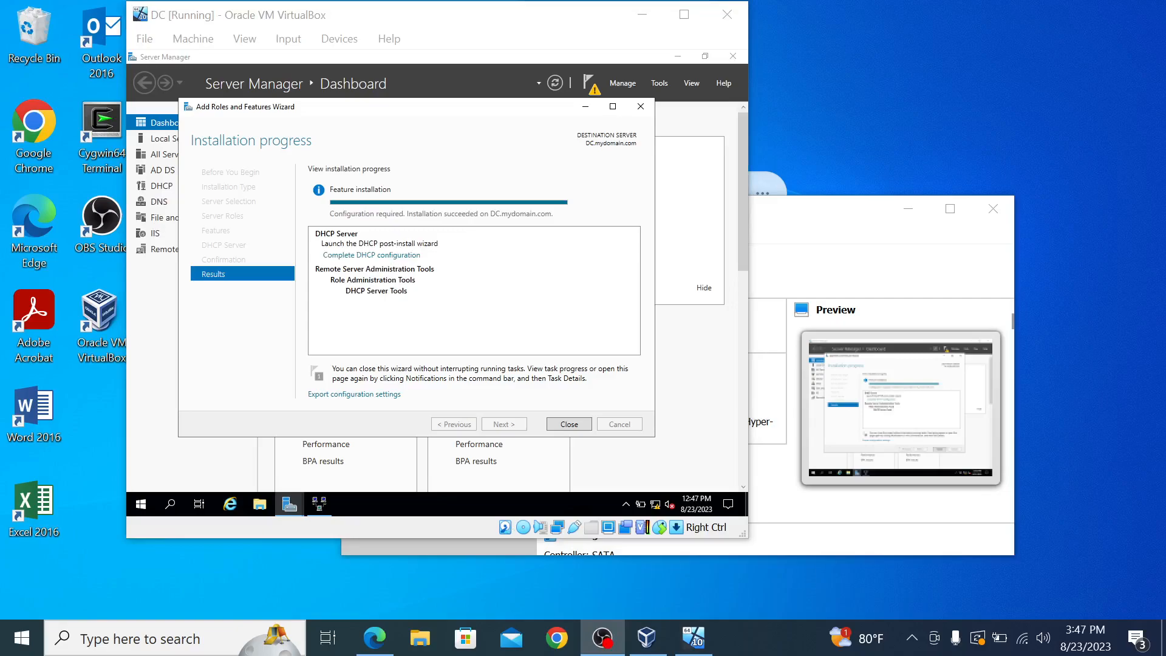
Step: Close the DHCP installation, minimize Routing and Remote Access, and launch the DHCP console from Tools
click(571, 427)
click(569, 425)
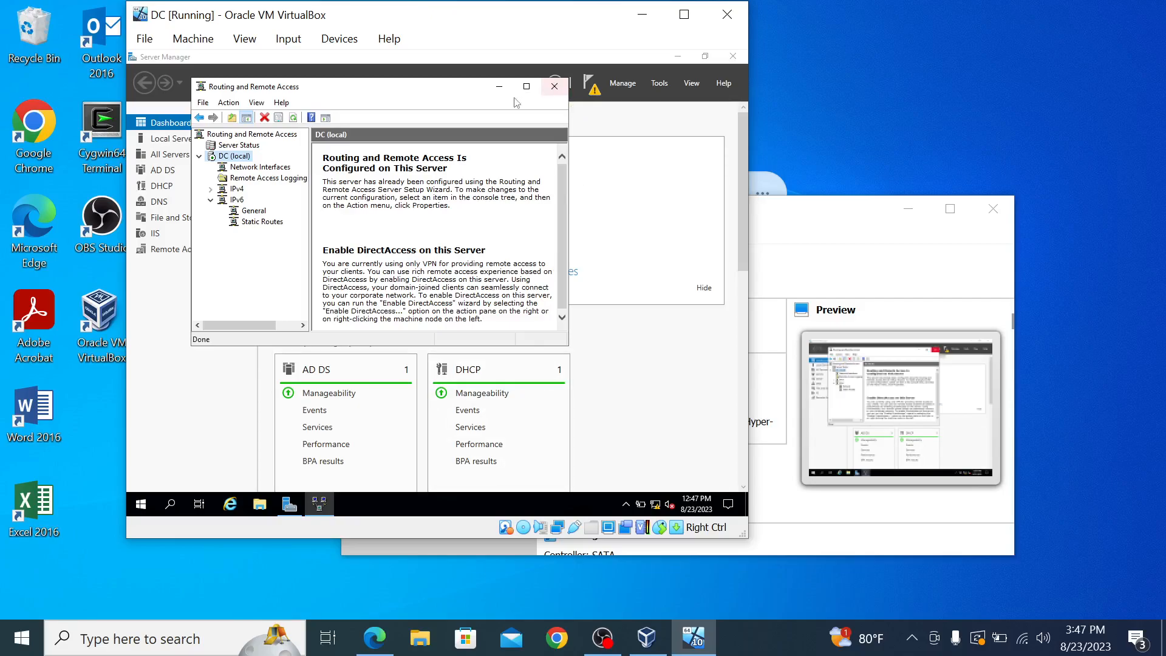
click(499, 86)
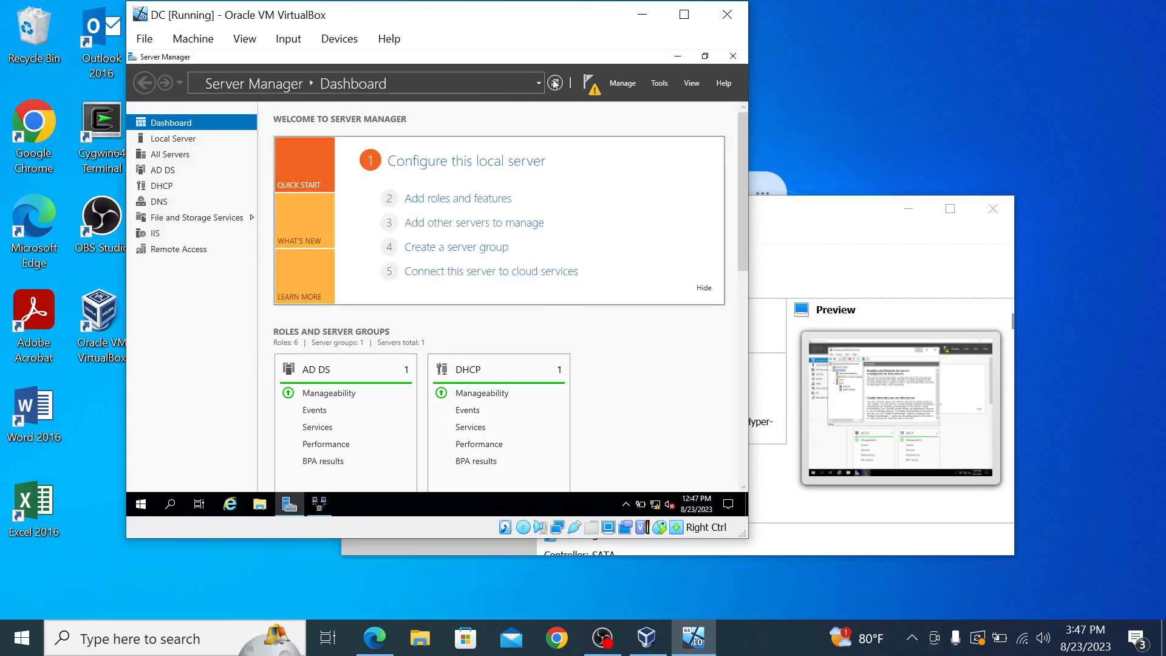
click(661, 84)
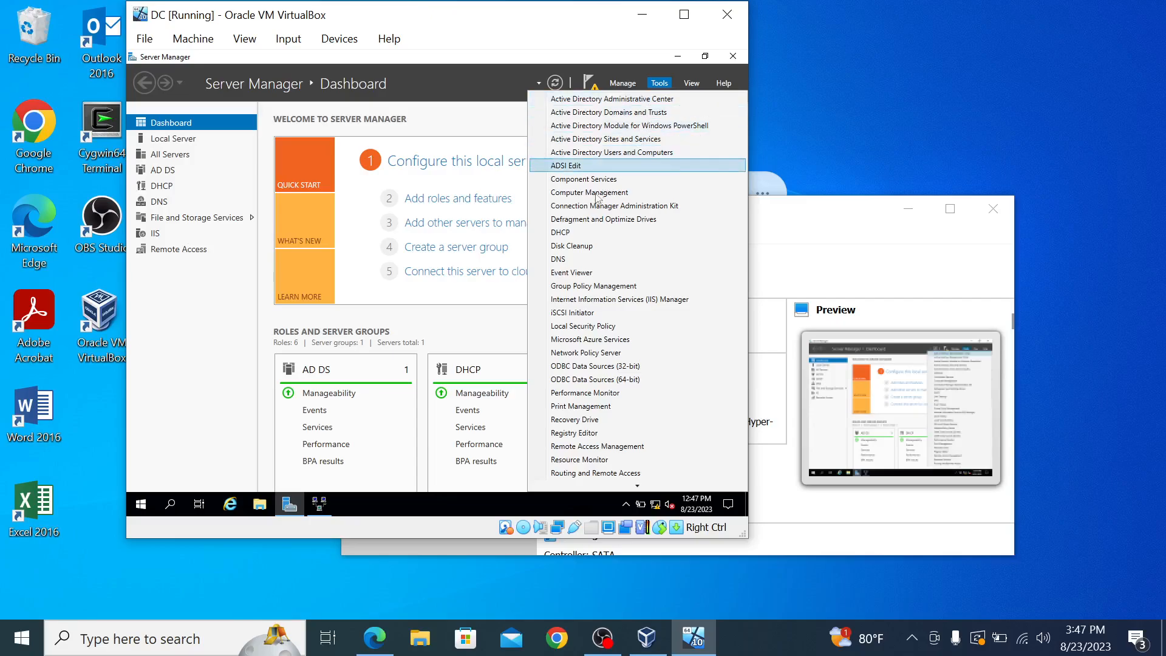
click(587, 232)
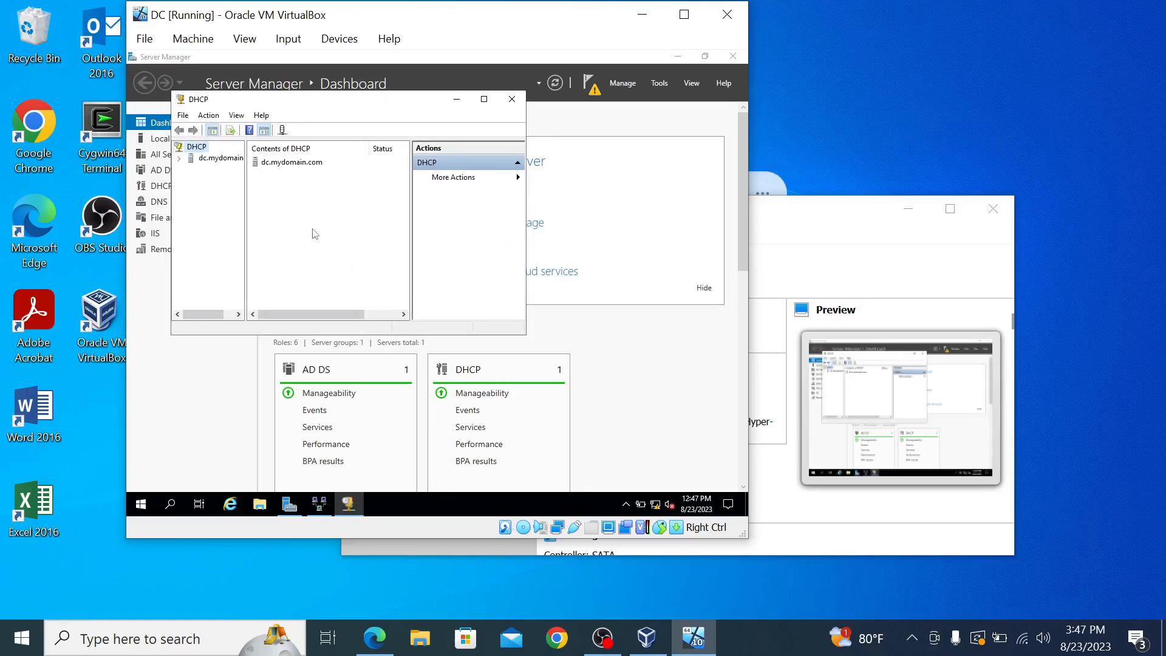
Step: Expand dc.mydomain.com and launch New Scope under IPv4, past the welcome page
double_click(217, 160)
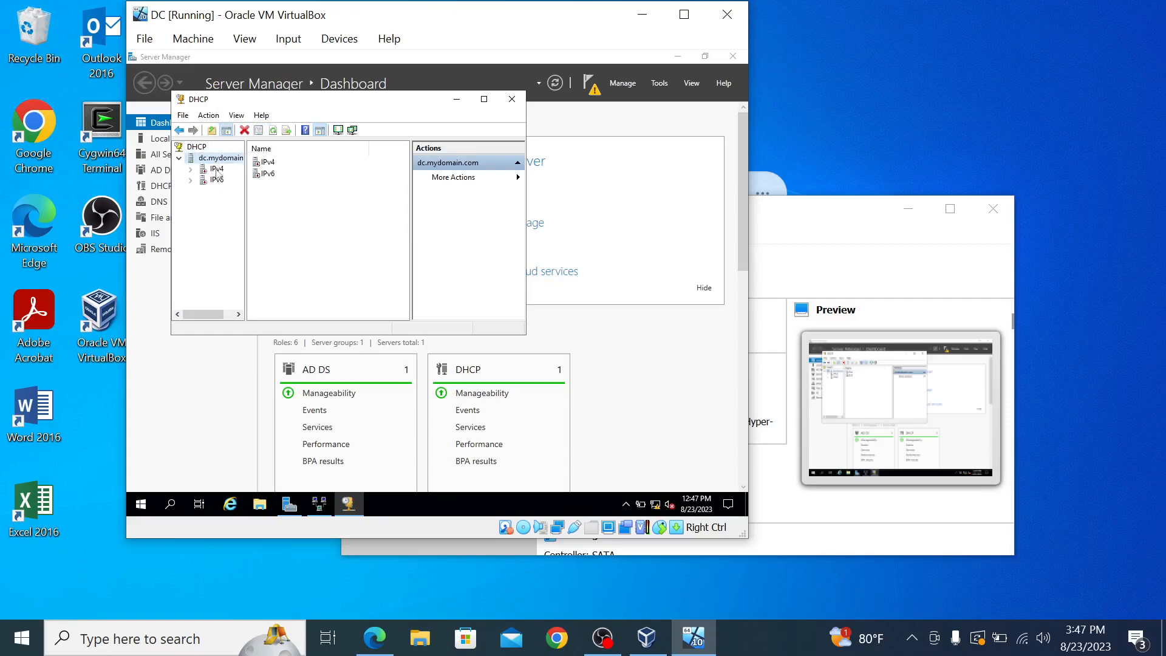
right_click(217, 170)
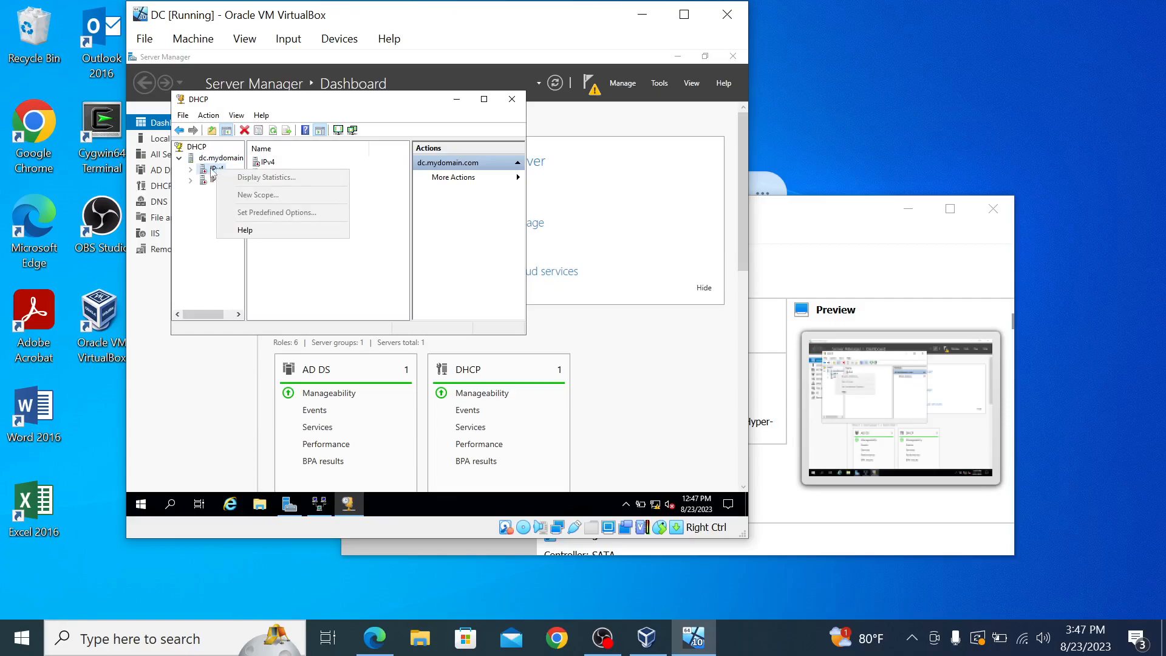
click(216, 172)
double_click(213, 173)
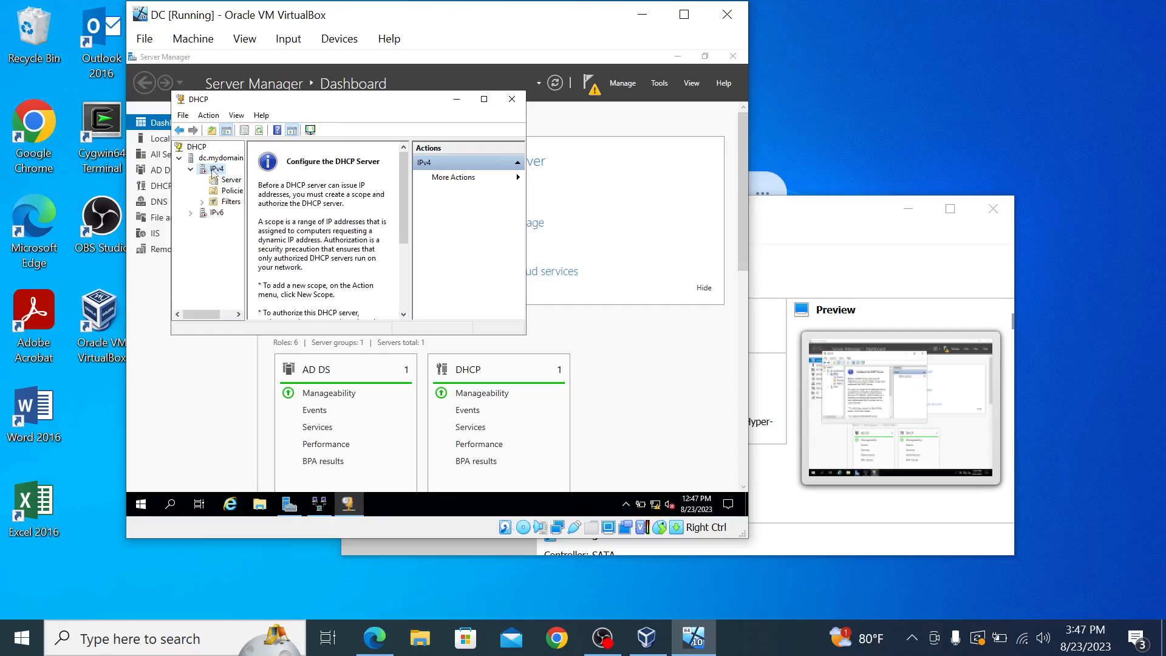
right_click(215, 171)
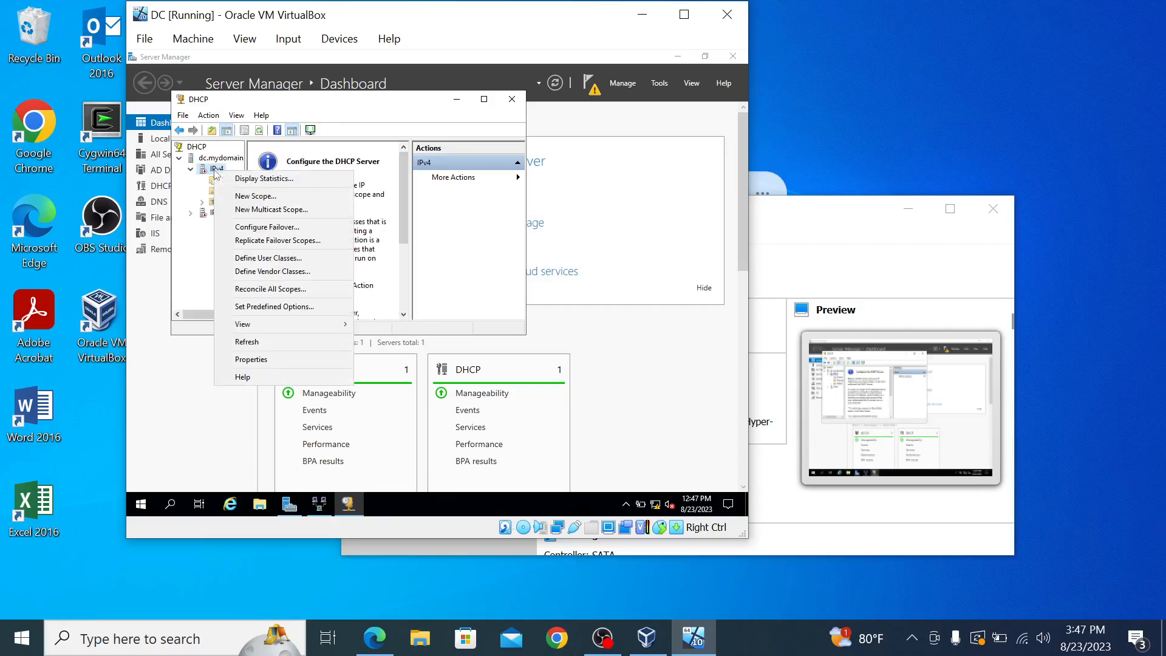
click(249, 197)
click(424, 328)
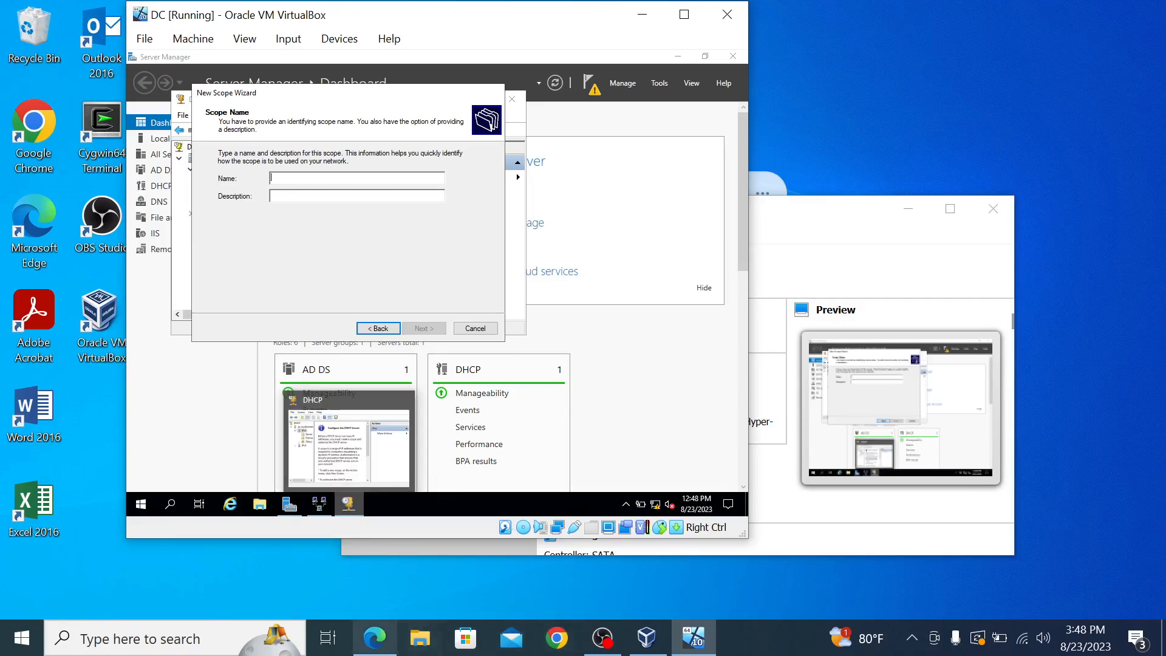
Step: Enter 172.16.0.100-200 as the scope name and continue to the address range
click(382, 640)
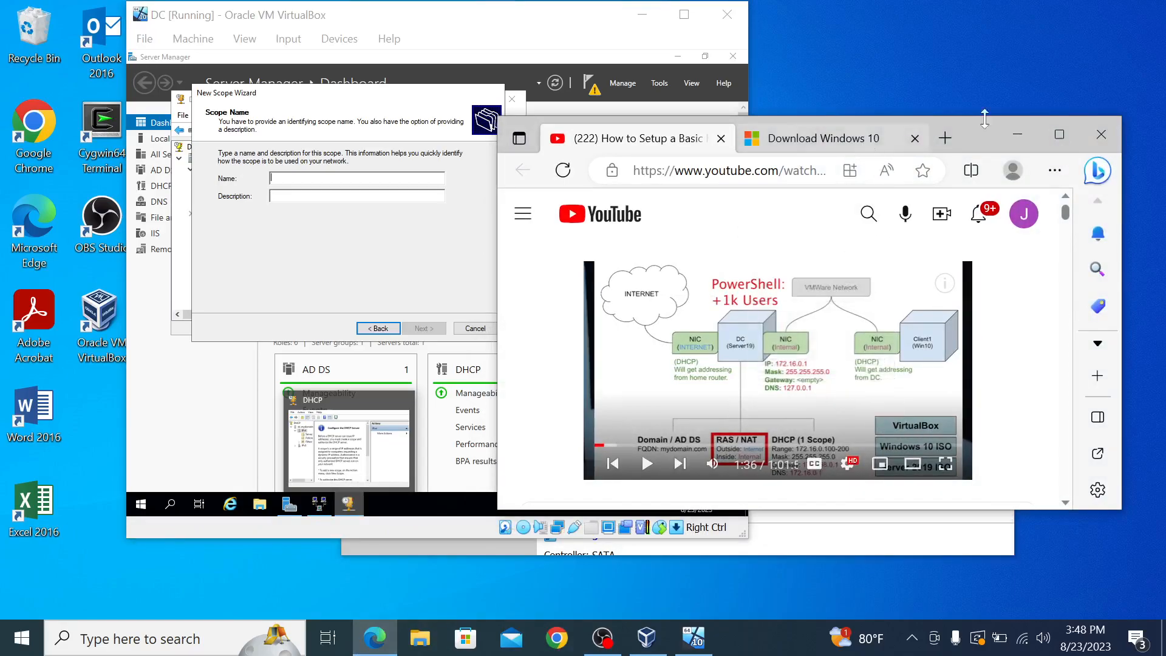
drag(992, 122, 1090, 41)
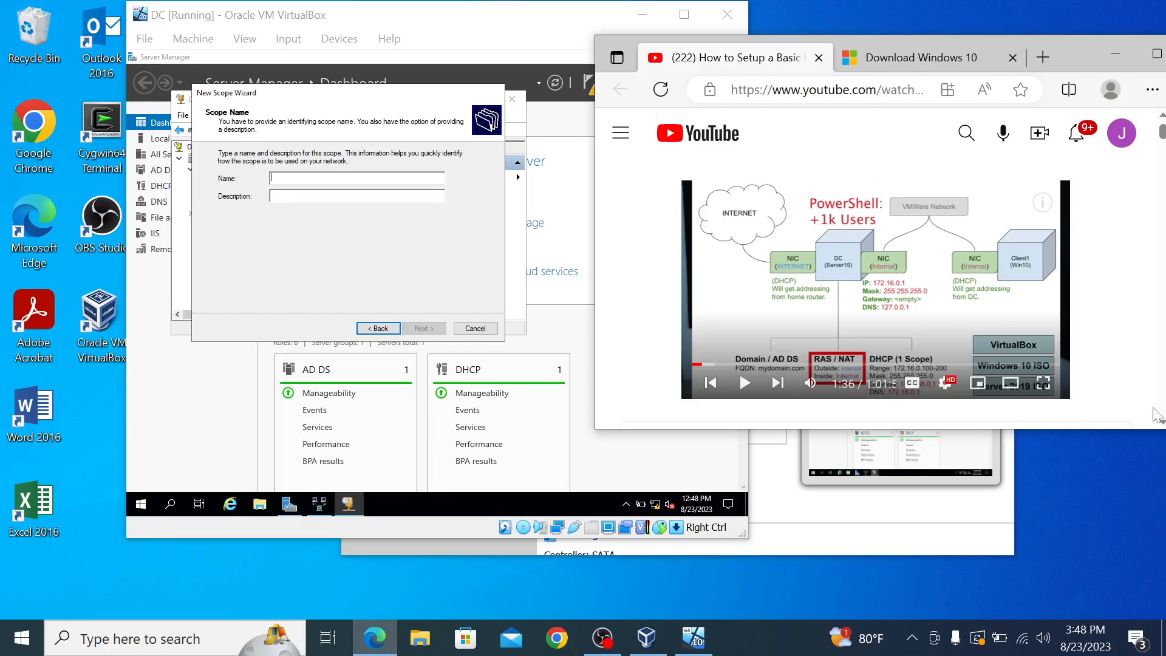
click(323, 177)
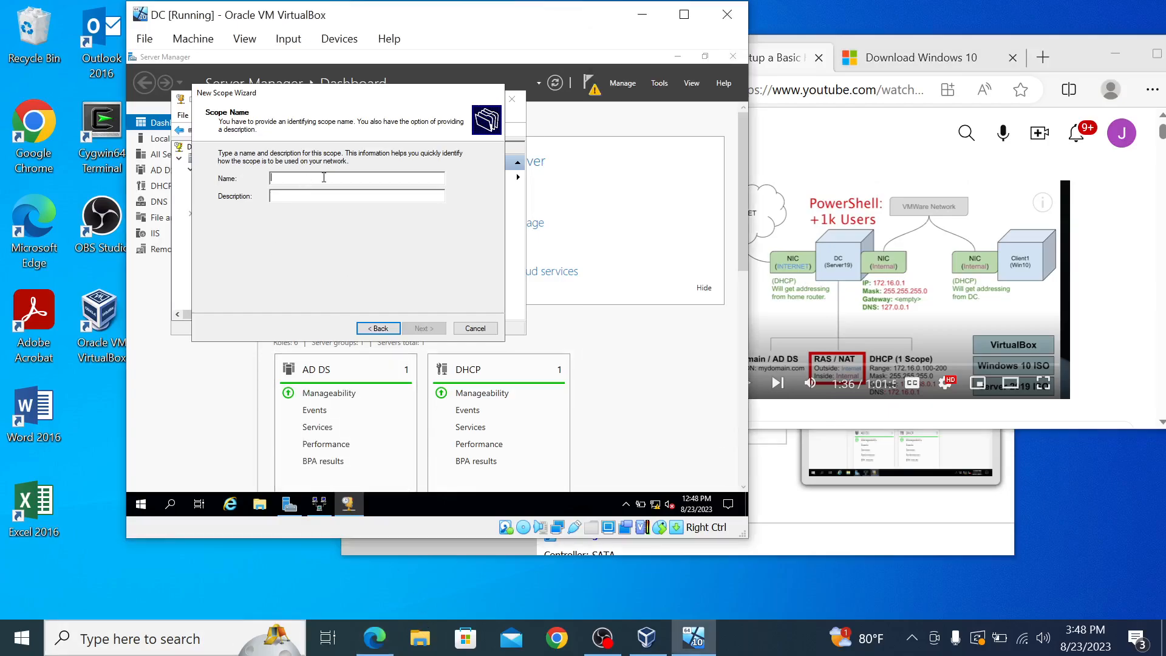
text(12)
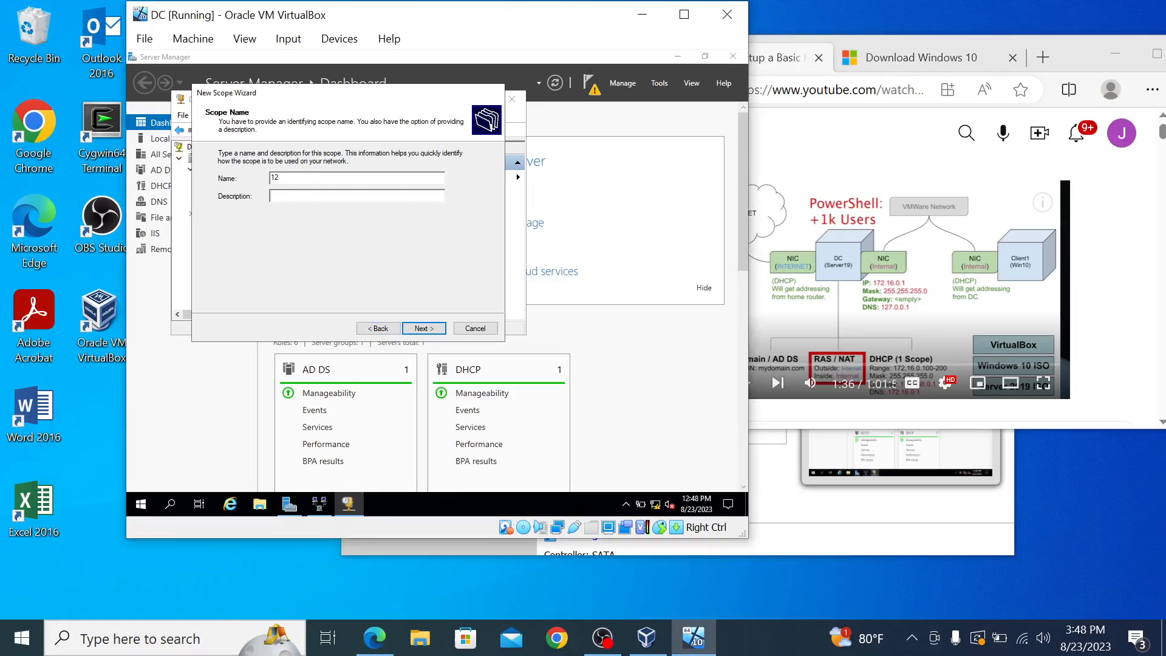
key(BackSpace)
text(72.16.0)
text(.100-200)
click(423, 329)
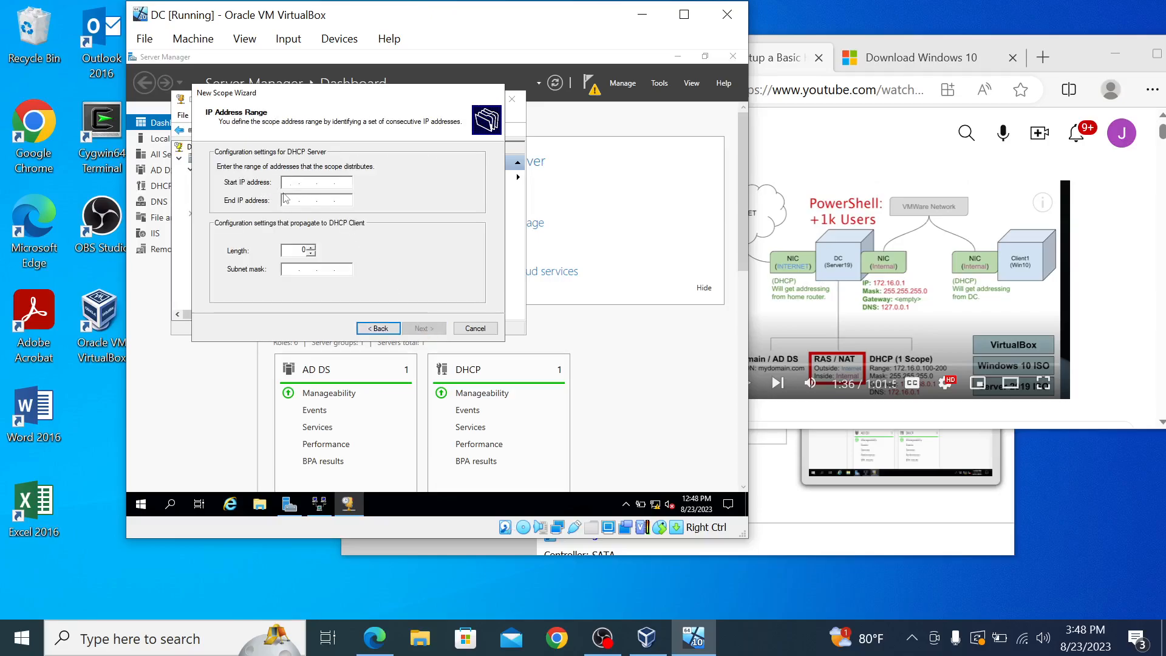
Step: Set the scope range 172.16.0.100 to 172.16.0.200 with prefix length 24 (mask 255.255.255.0)
text(172)
text(16)
text(. 0 . 100)
key(Tab)
text(172 . )
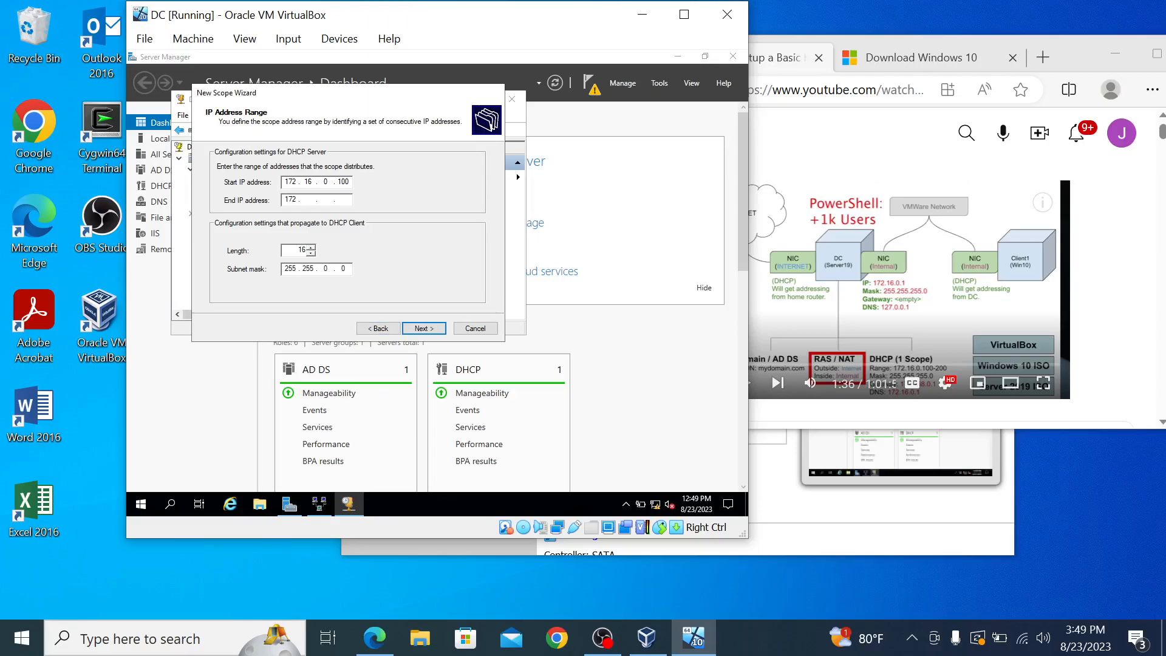
text(16 . 0 . 200)
click(329, 269)
text(255.)
click(311, 248)
click(311, 253)
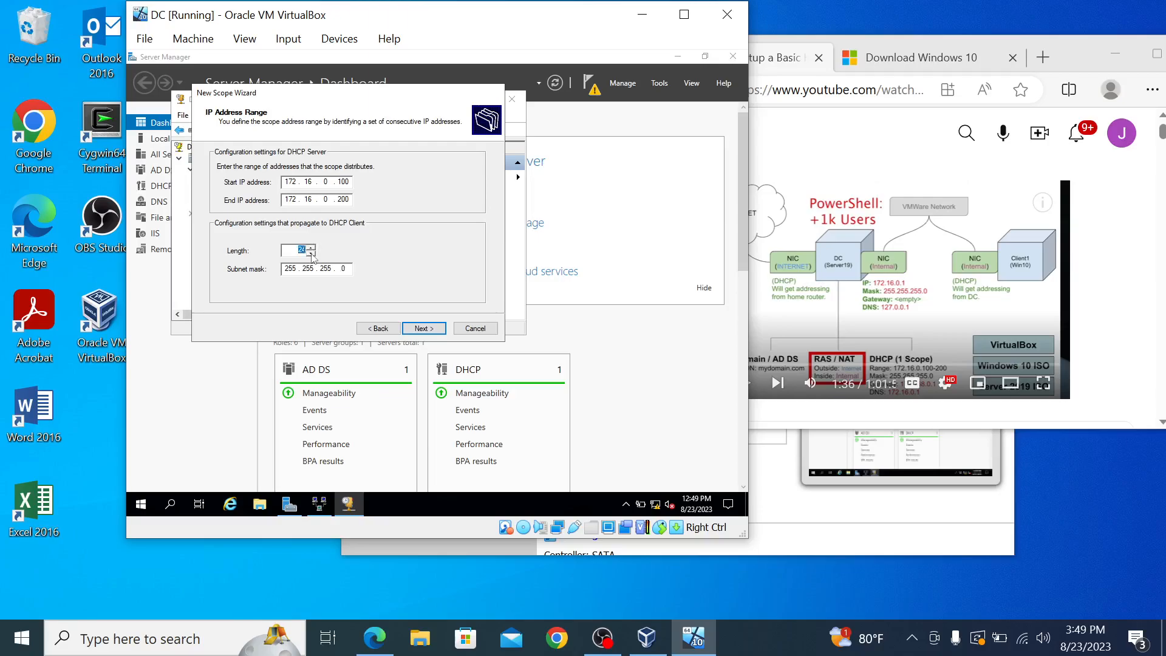
click(425, 329)
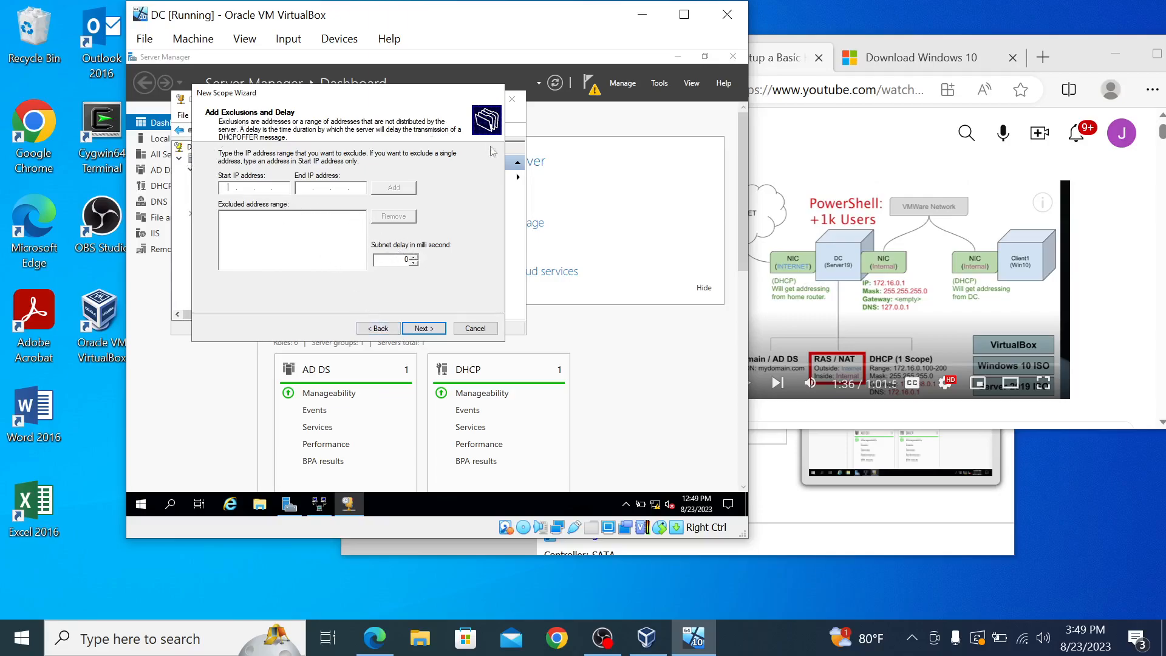
Step: Add no exclusions, keep the 8-day lease, and choose to configure DHCP options now
click(419, 328)
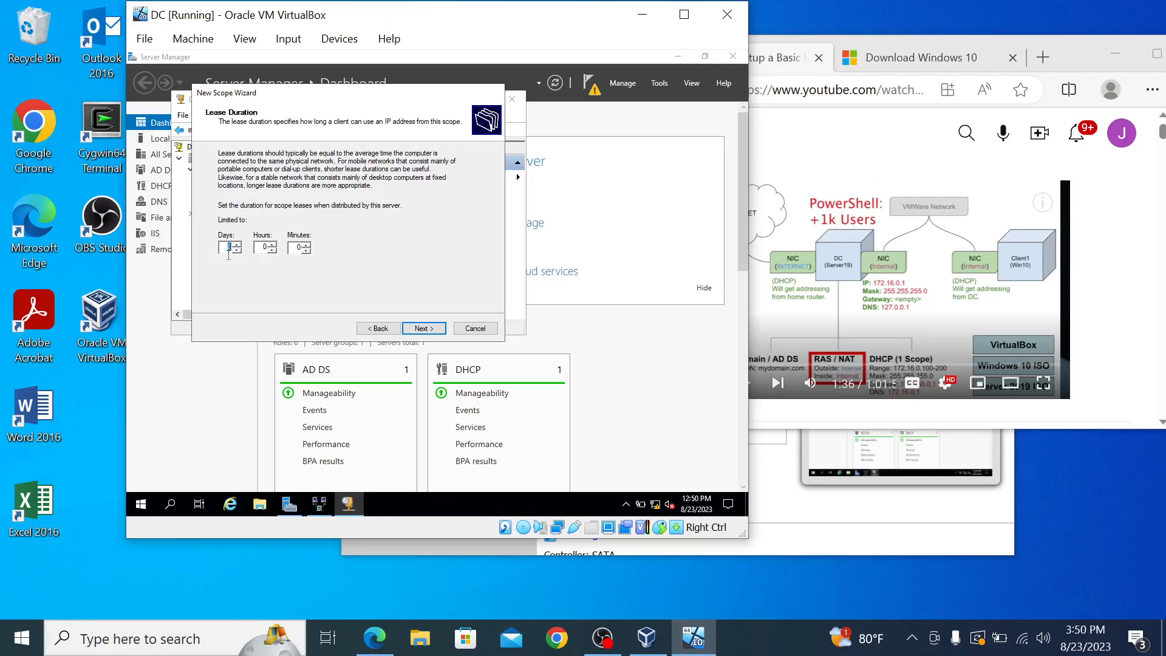
click(424, 328)
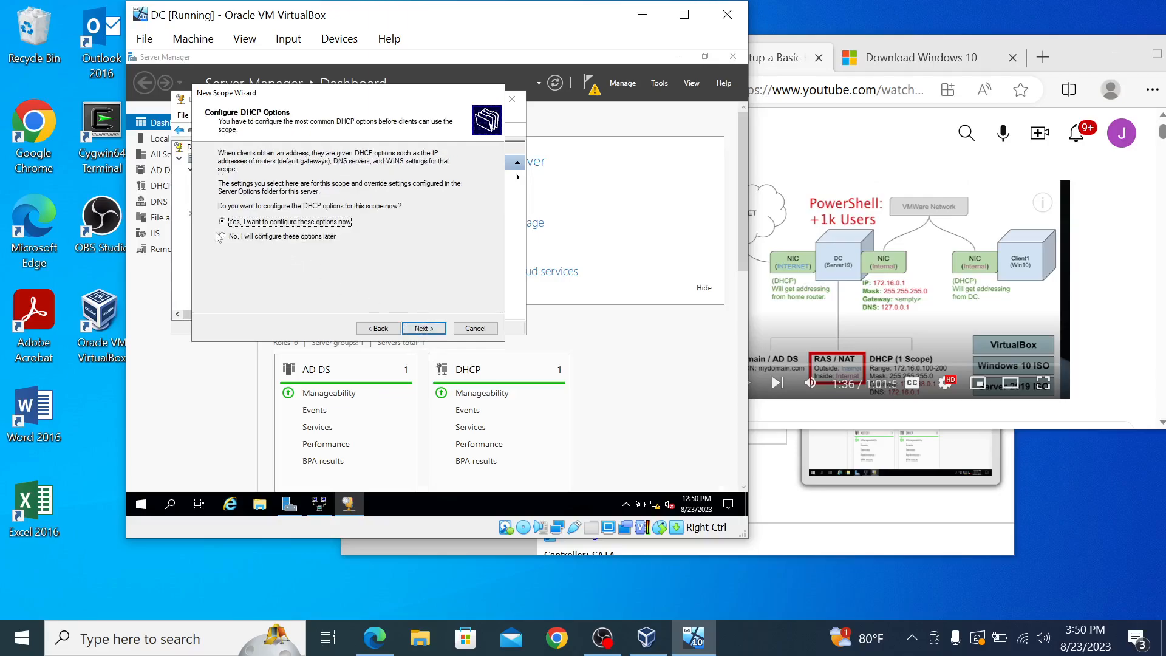
click(429, 331)
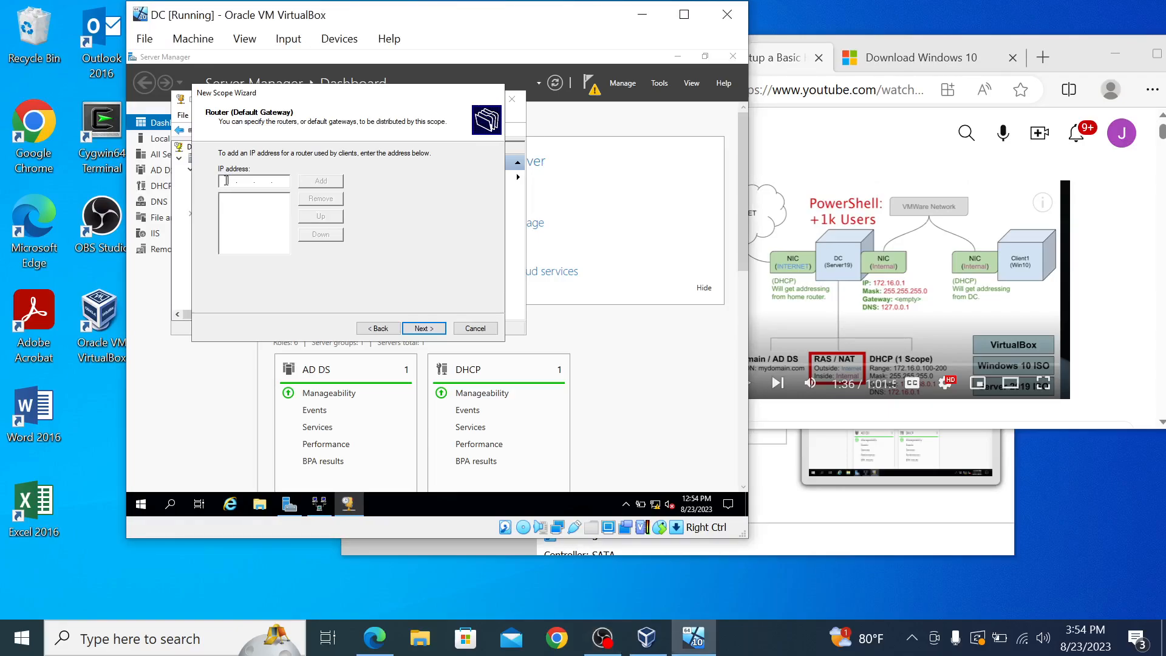
Step: Add router 172.16.0.1, keep the mydomain.com DNS settings, skip WINS, and activate the scope
text(172 . 16 . 0 . 1)
click(322, 182)
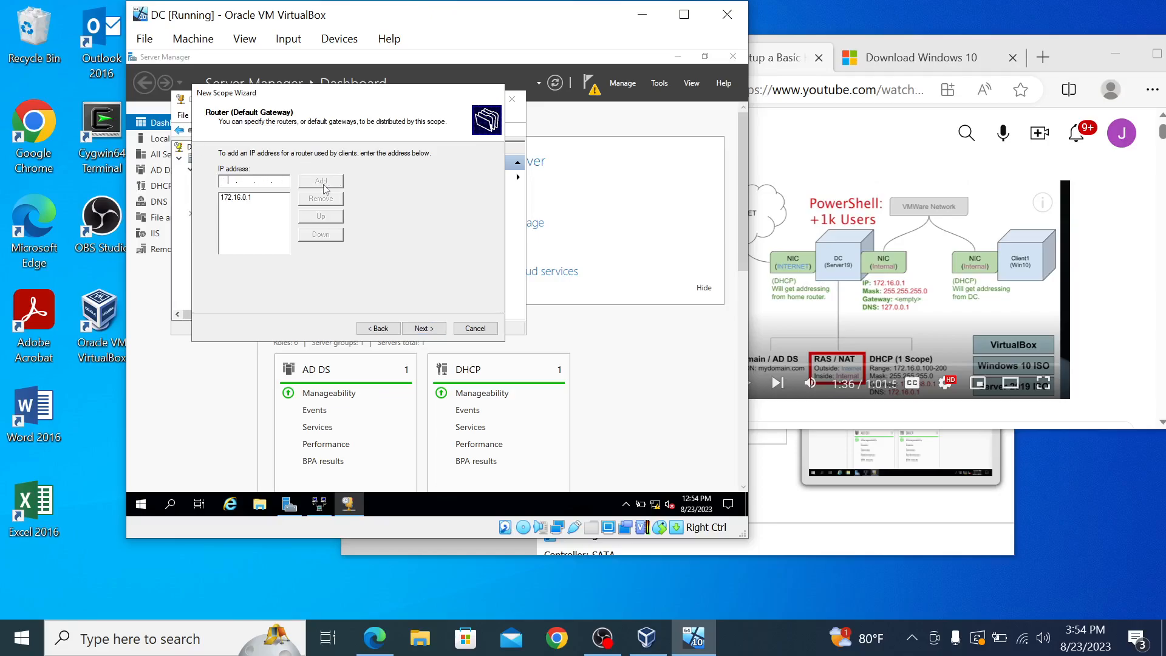
click(423, 328)
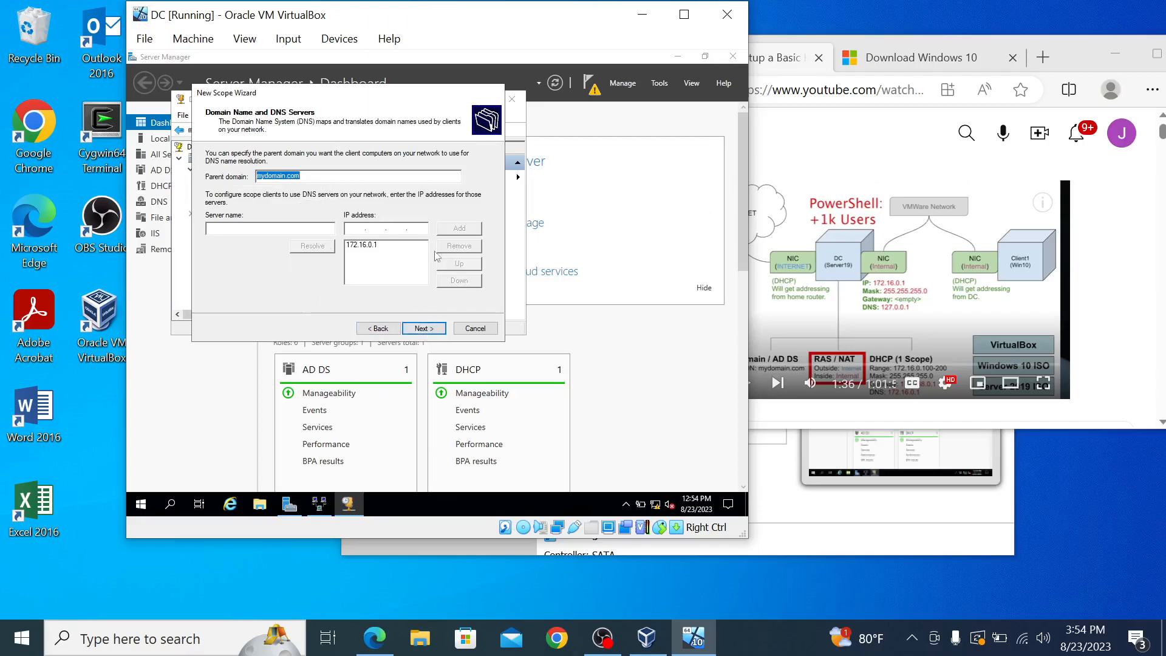
click(423, 329)
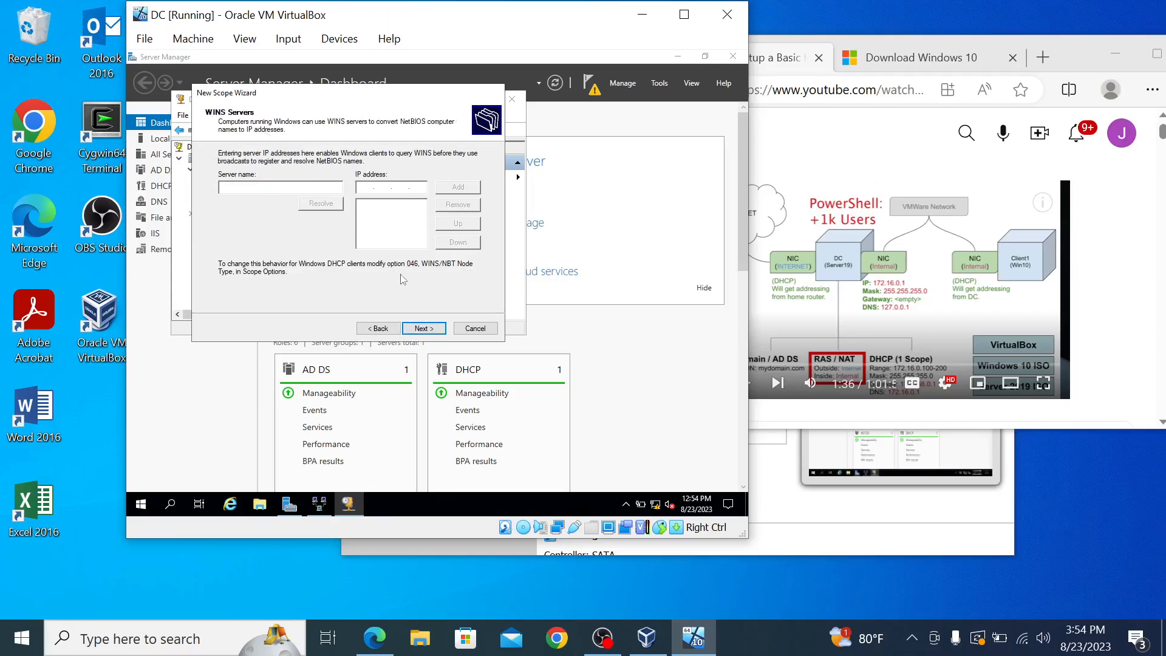
click(427, 333)
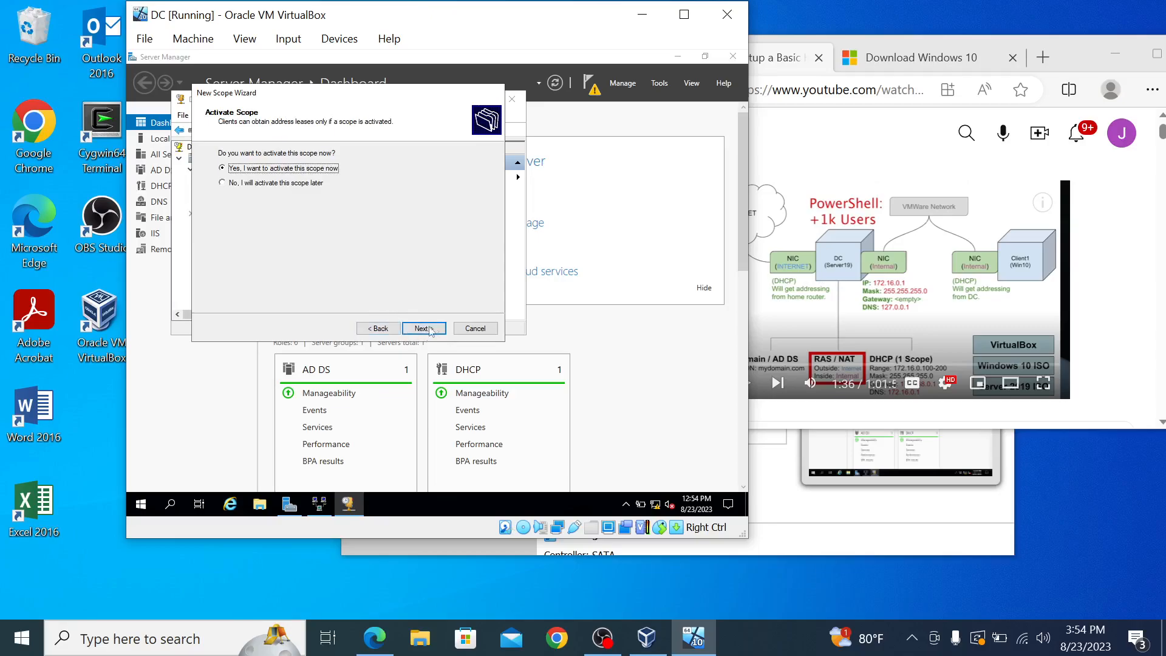
click(426, 331)
Step: Finish the new DHCP scope and authorize dc.mydomain.com in Active Directory
click(434, 328)
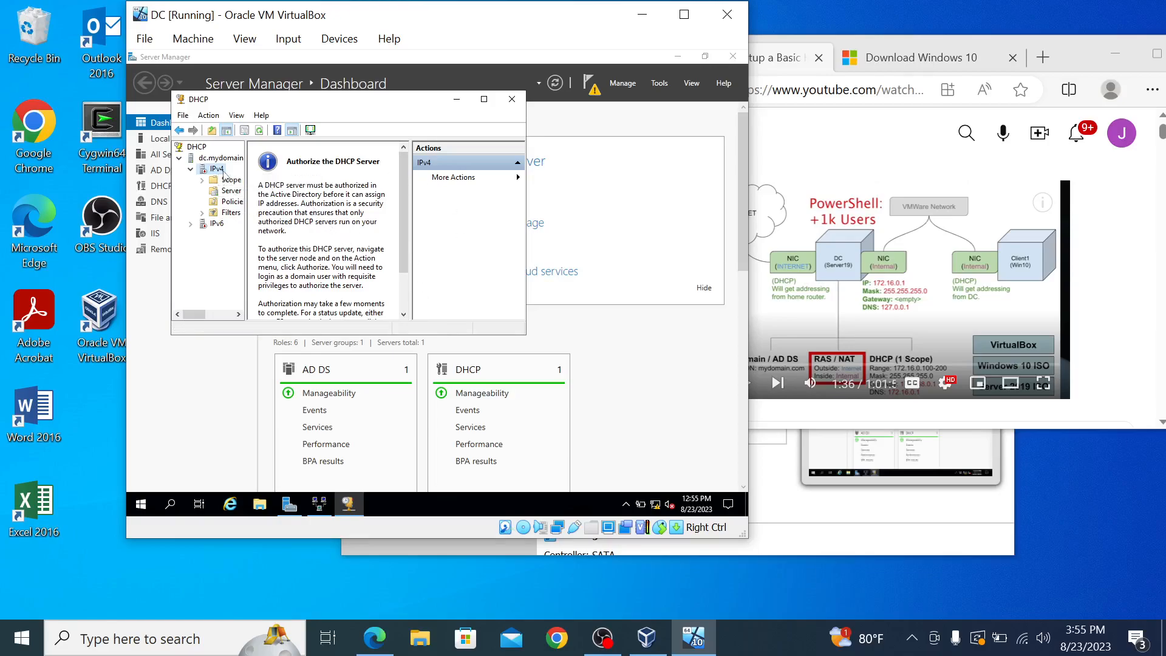
right_click(219, 161)
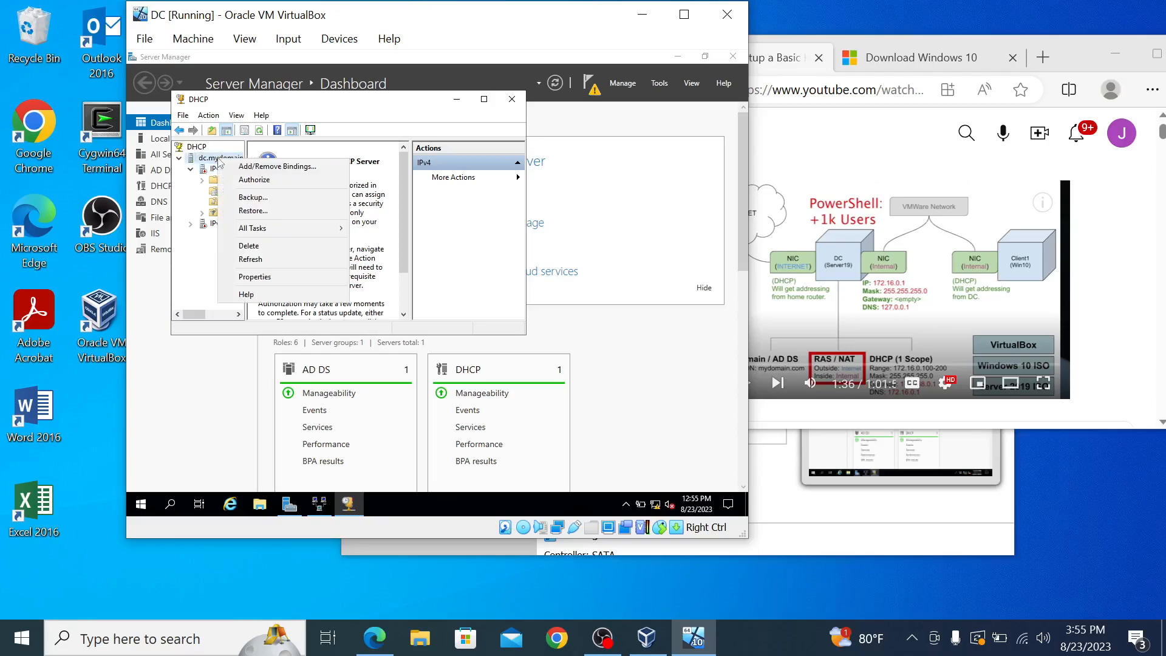
click(264, 180)
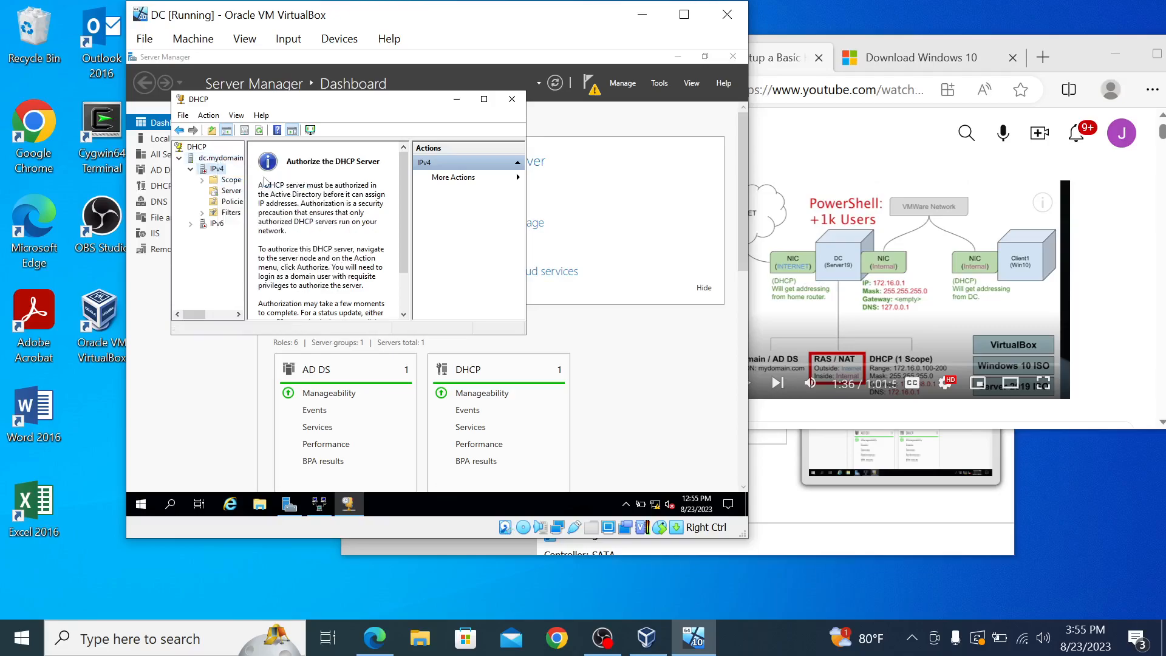
Step: Refresh the dc.mydomain.com DHCP server and minimize the DHCP console
right_click(229, 159)
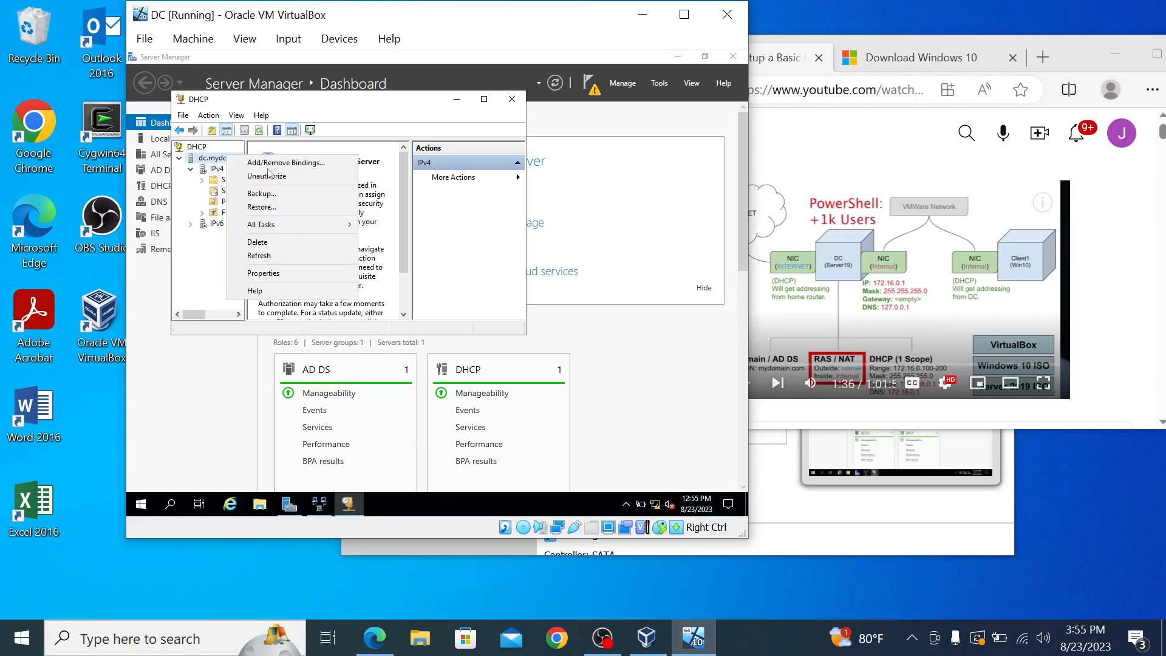
click(258, 256)
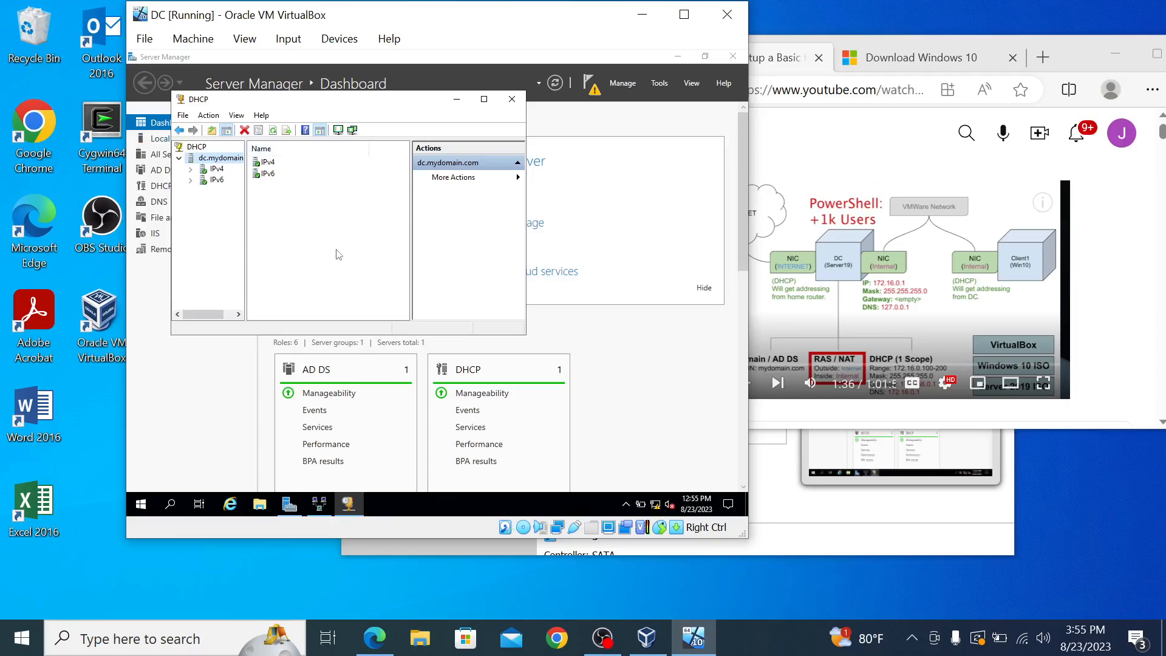
click(457, 99)
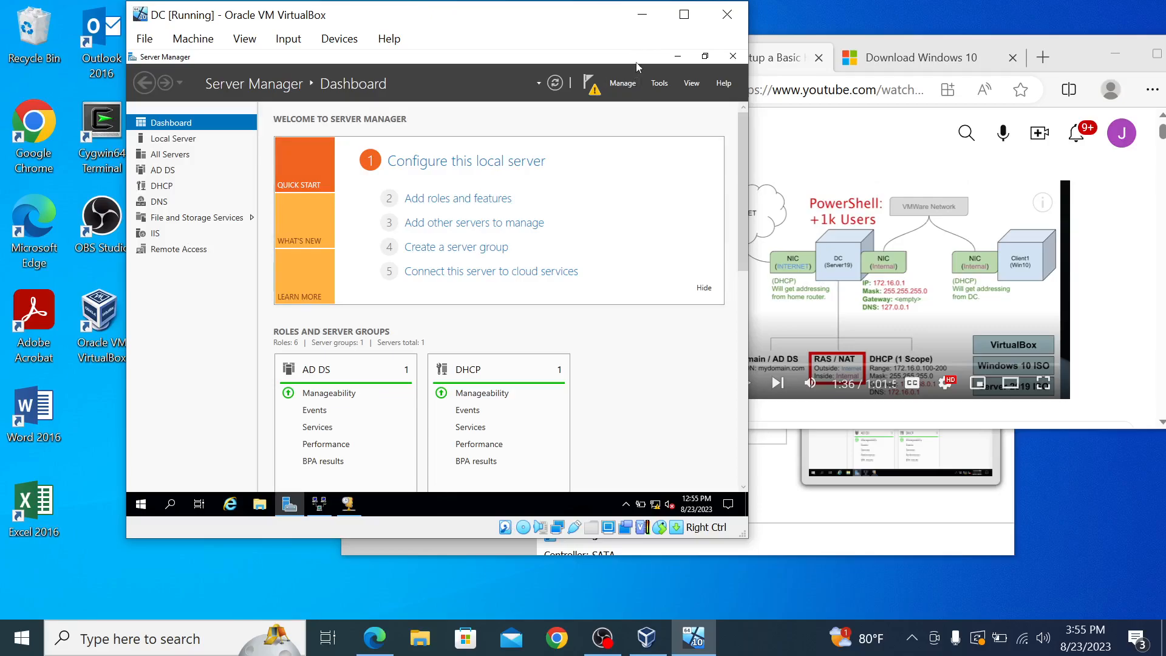
Step: Bring the DC VM back and open Server Manager's Local Server properties
click(642, 17)
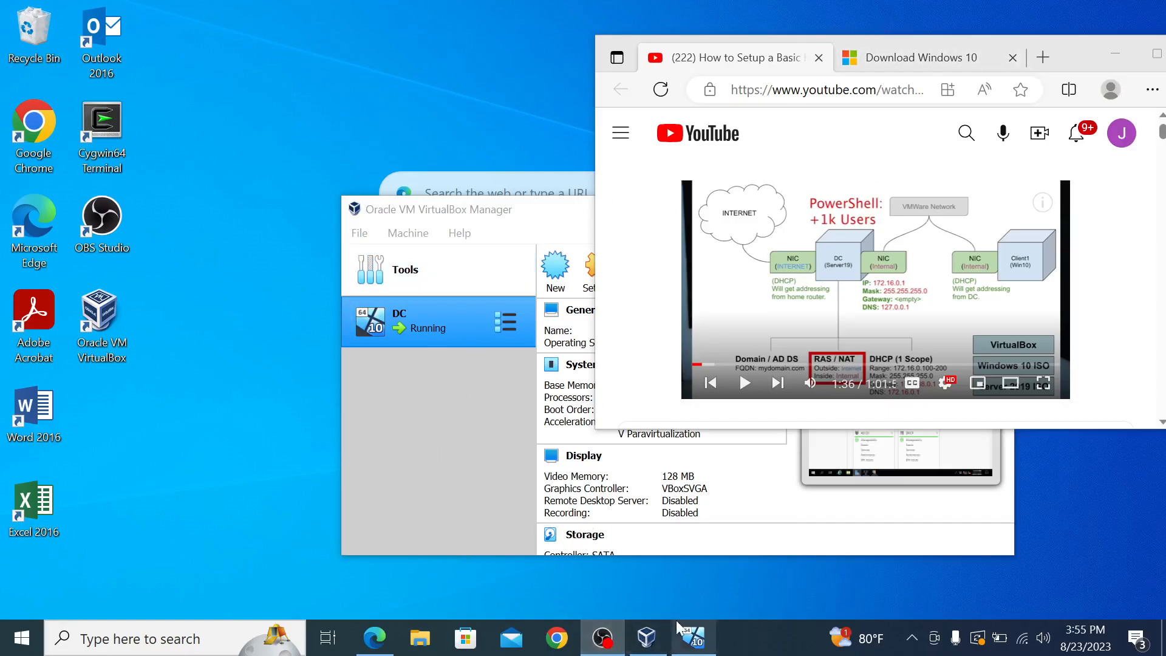
click(694, 638)
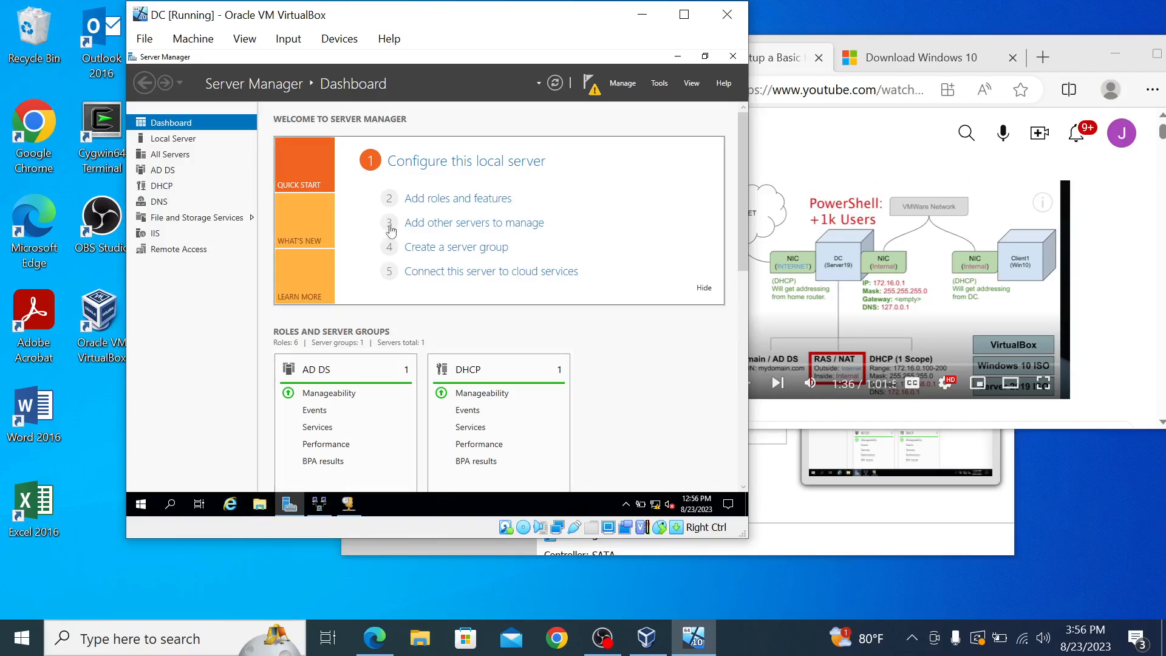
click(429, 162)
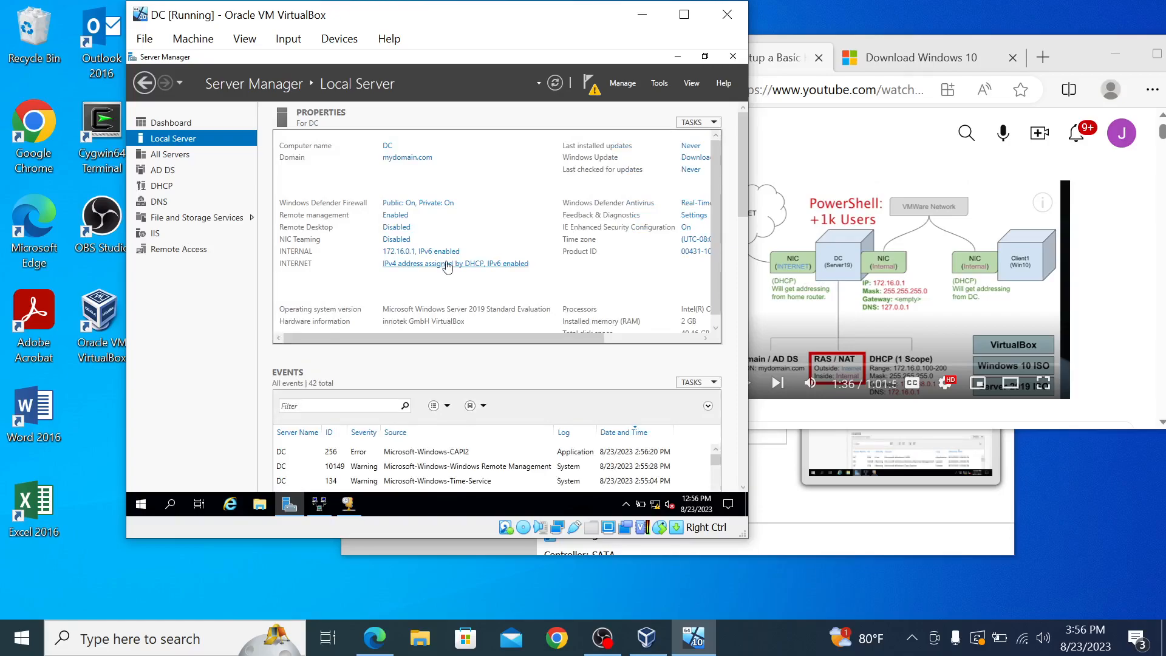
scroll(447, 268, down, 1)
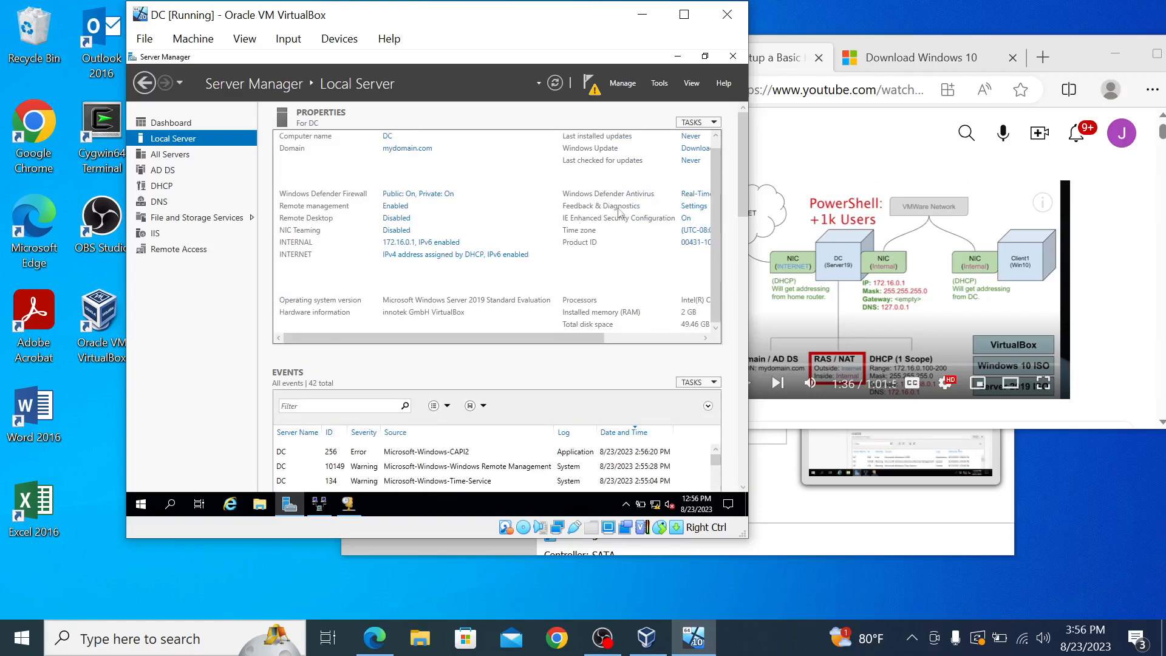
Step: Set IE Enhanced Security Configuration Off for administrators and users, then return to the YouTube tutorial
click(685, 218)
click(358, 261)
click(358, 332)
click(481, 393)
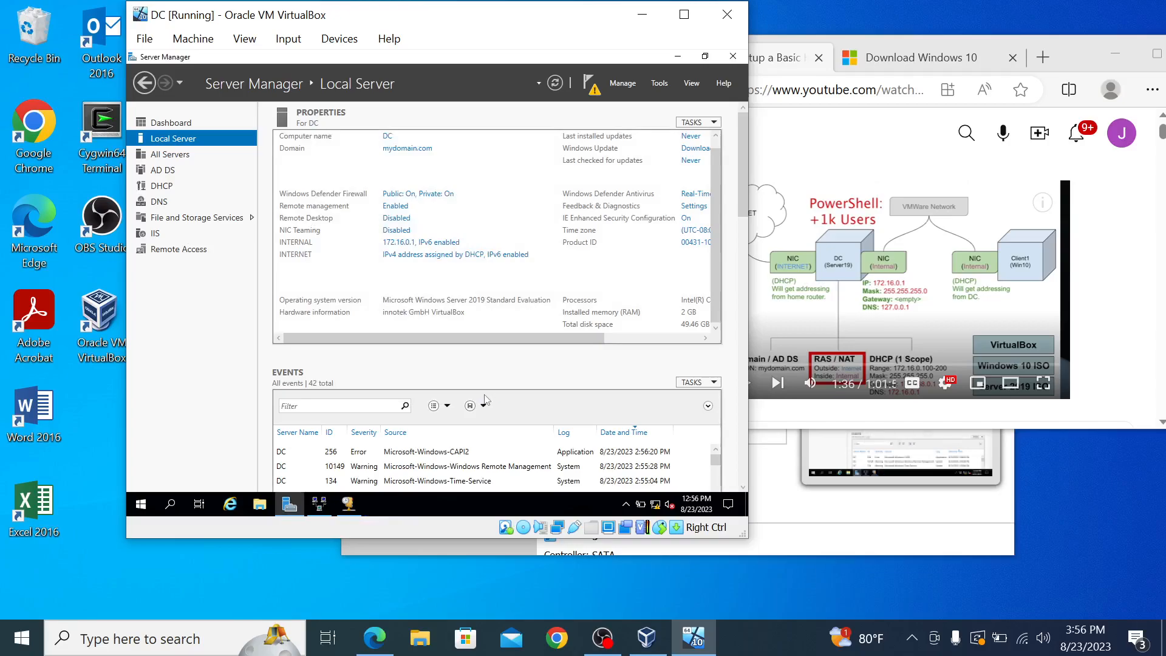
click(1072, 56)
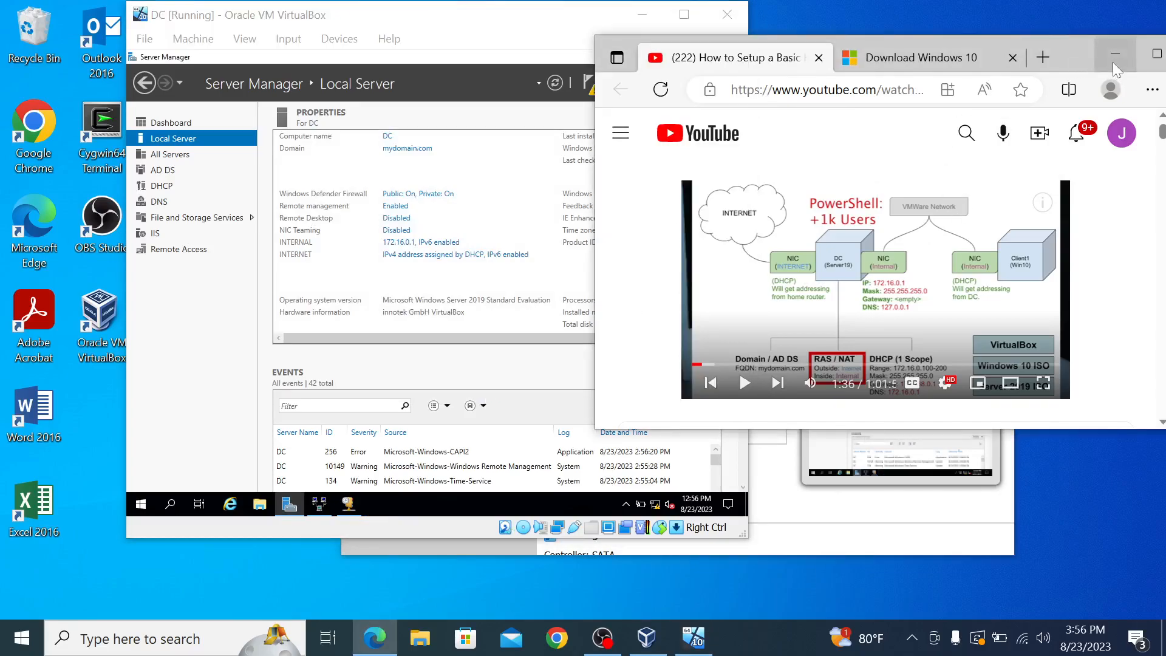
scroll(759, 291, down, 2)
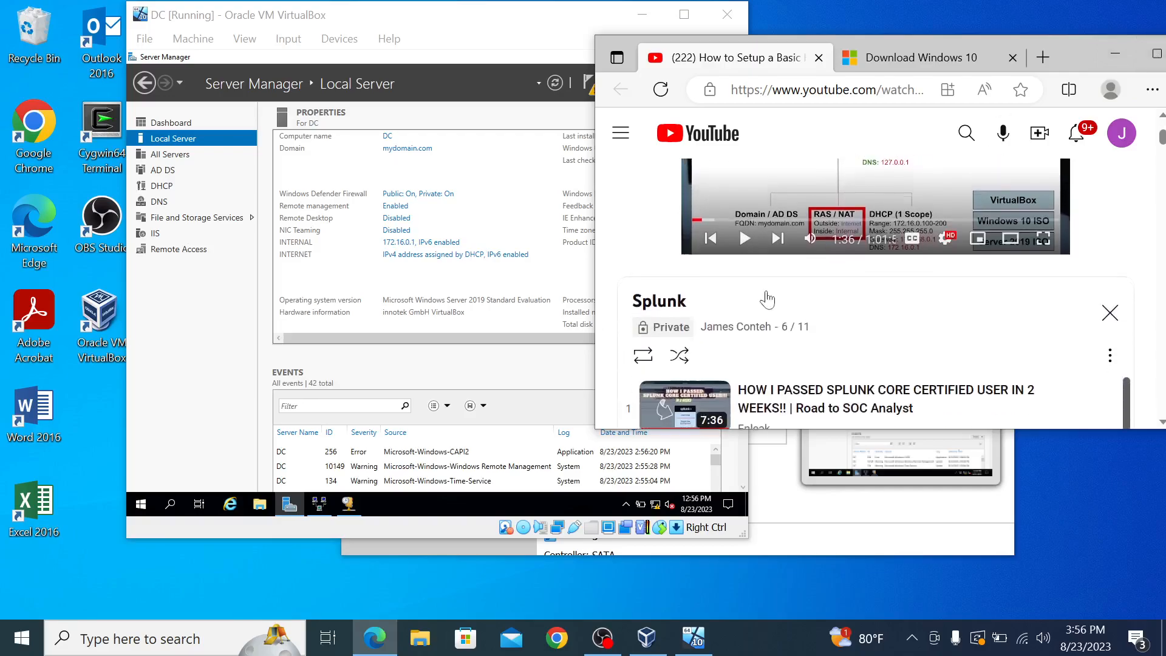
Step: Copy the Create Accounts Script GitHub link from the video description and minimize Edge
click(1157, 55)
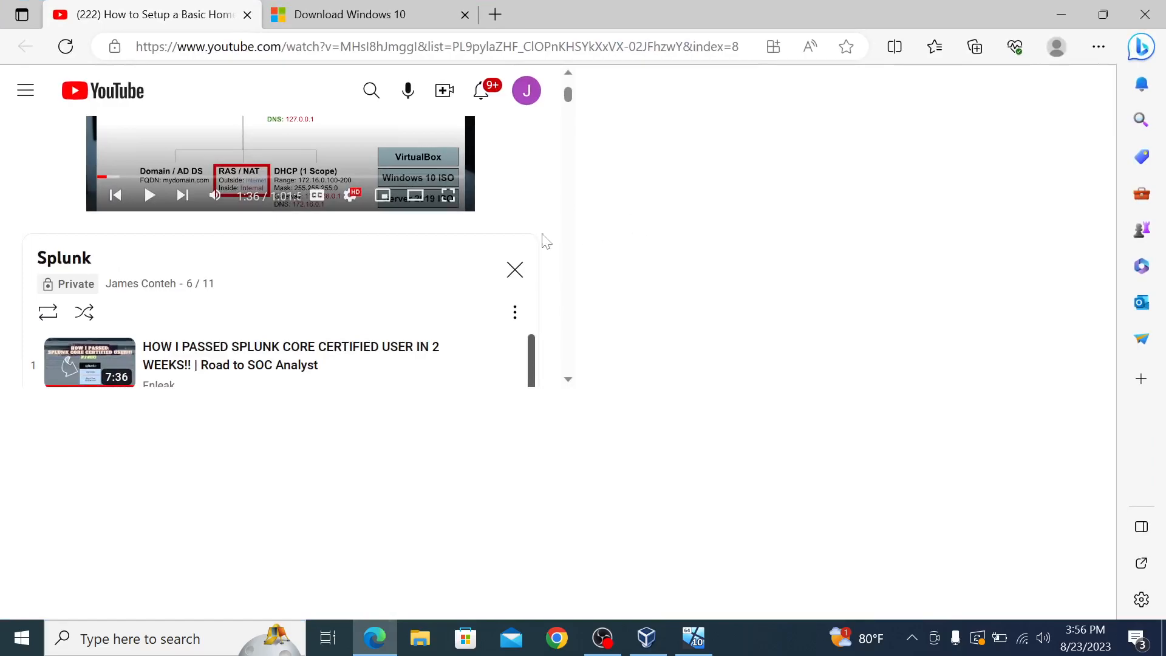
scroll(349, 325, down, 3)
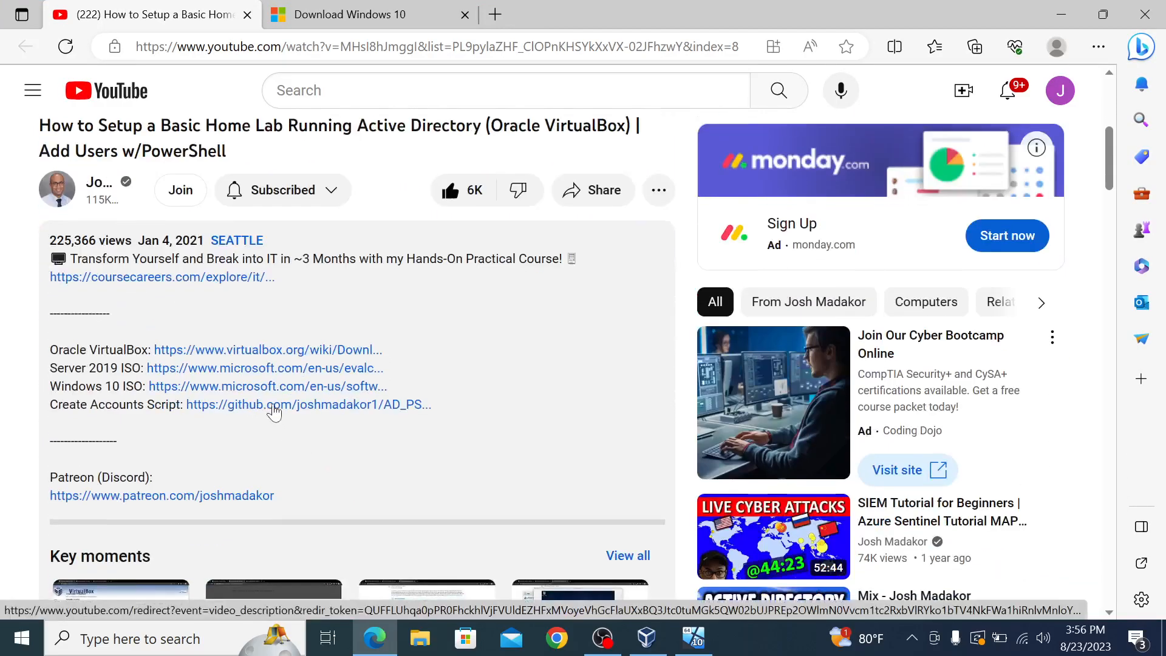
right_click(274, 411)
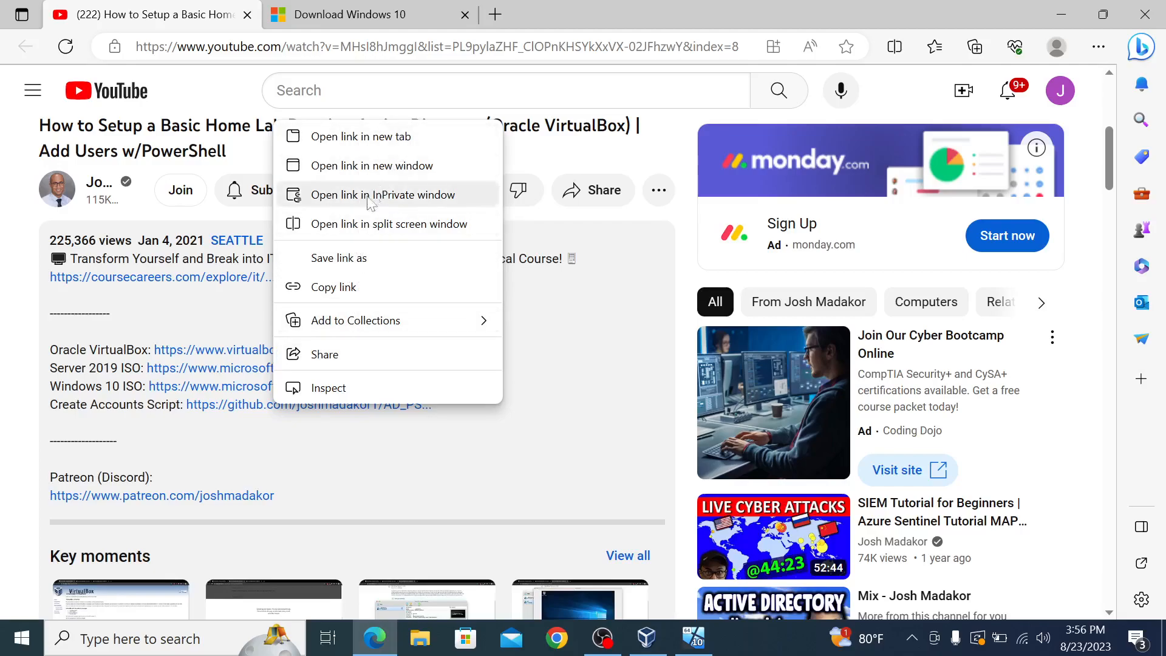
click(344, 287)
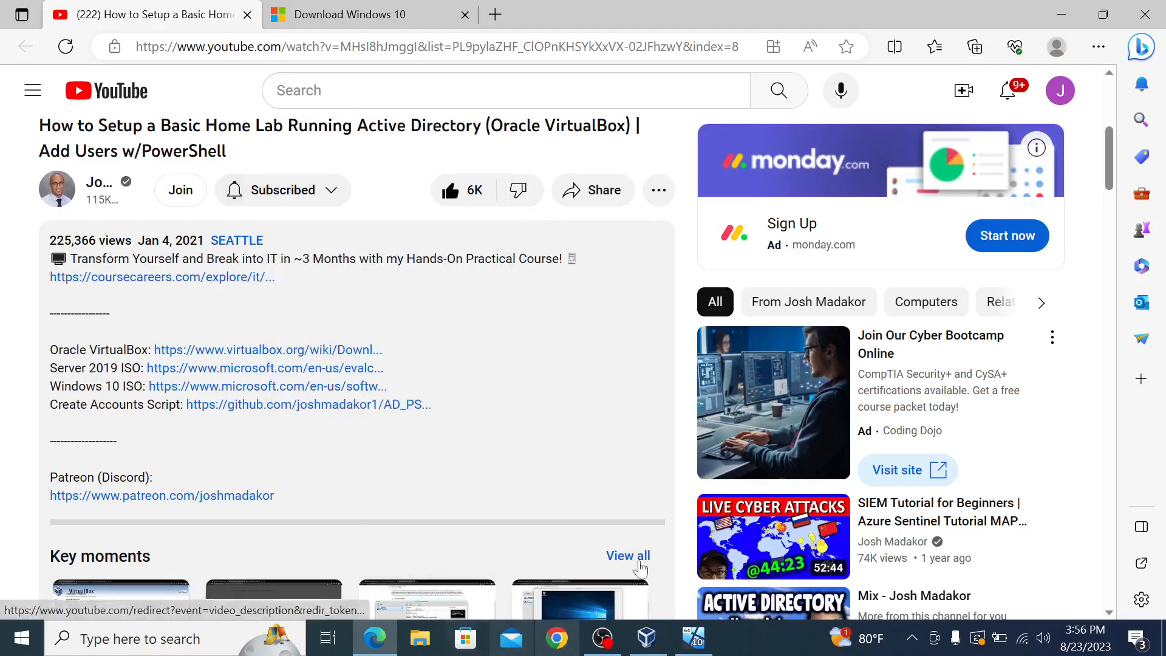
click(1061, 14)
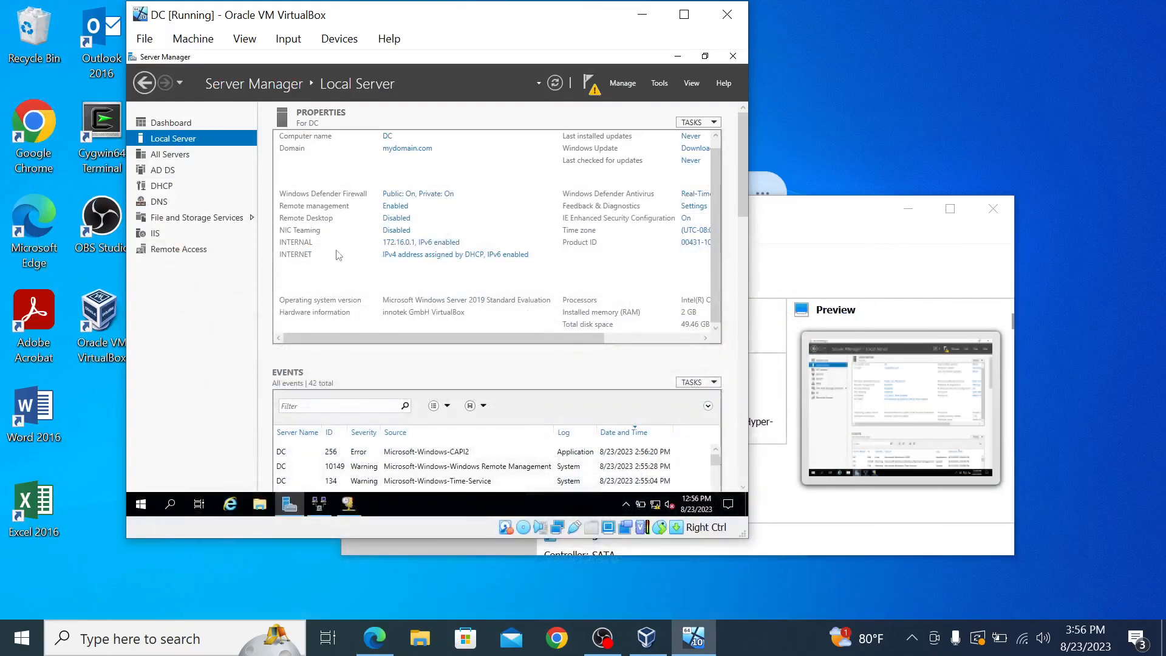
Step: Open Internet Explorer in the VM and navigate to the pasted GitHub link
click(238, 510)
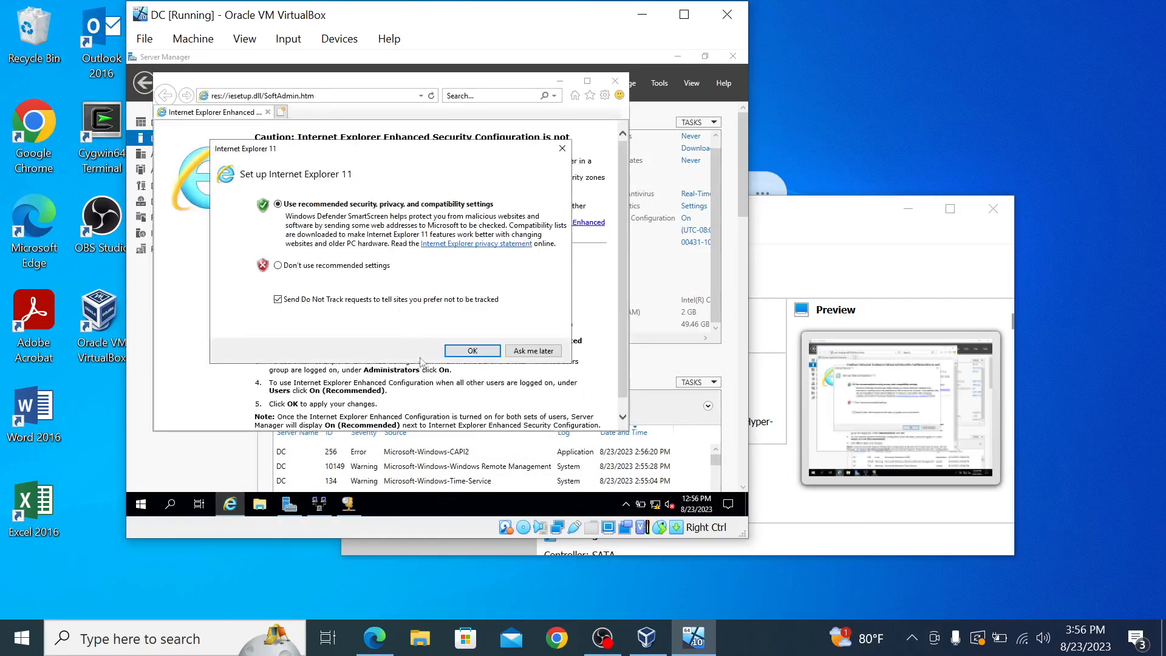
click(456, 351)
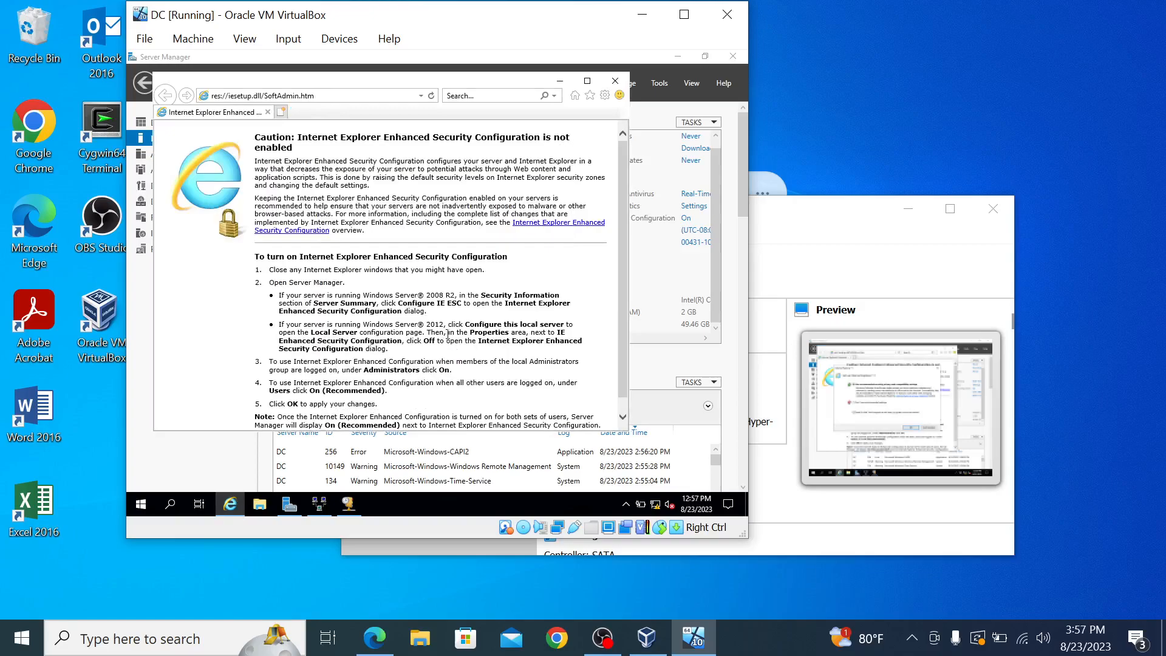
click(382, 97)
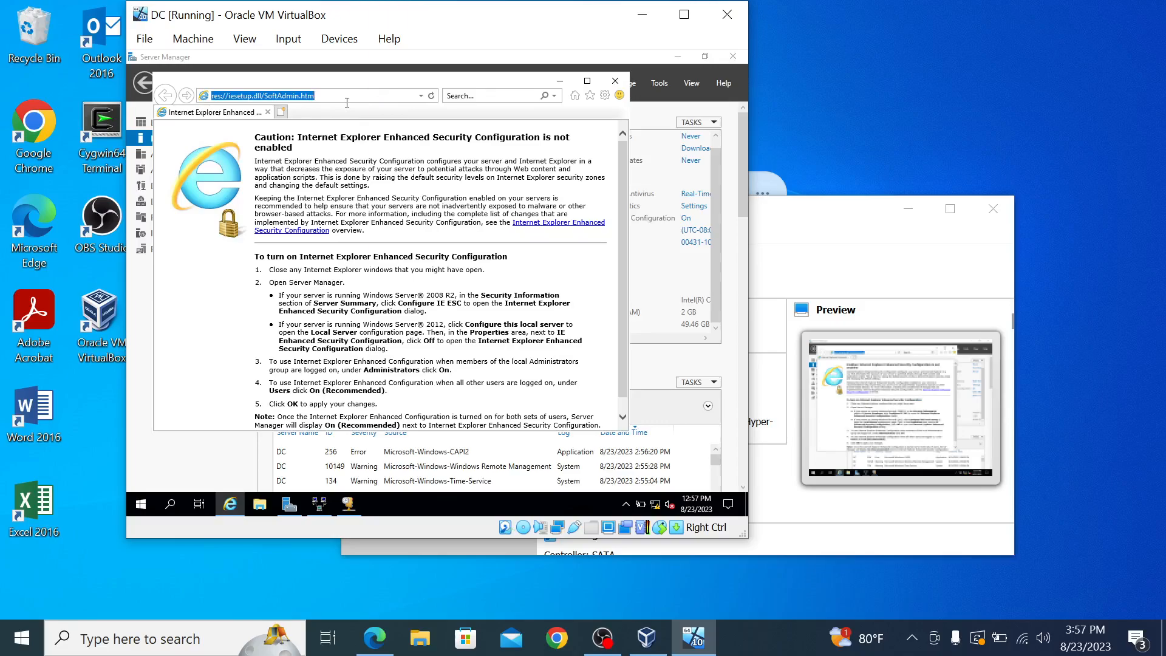
key(BackSpace)
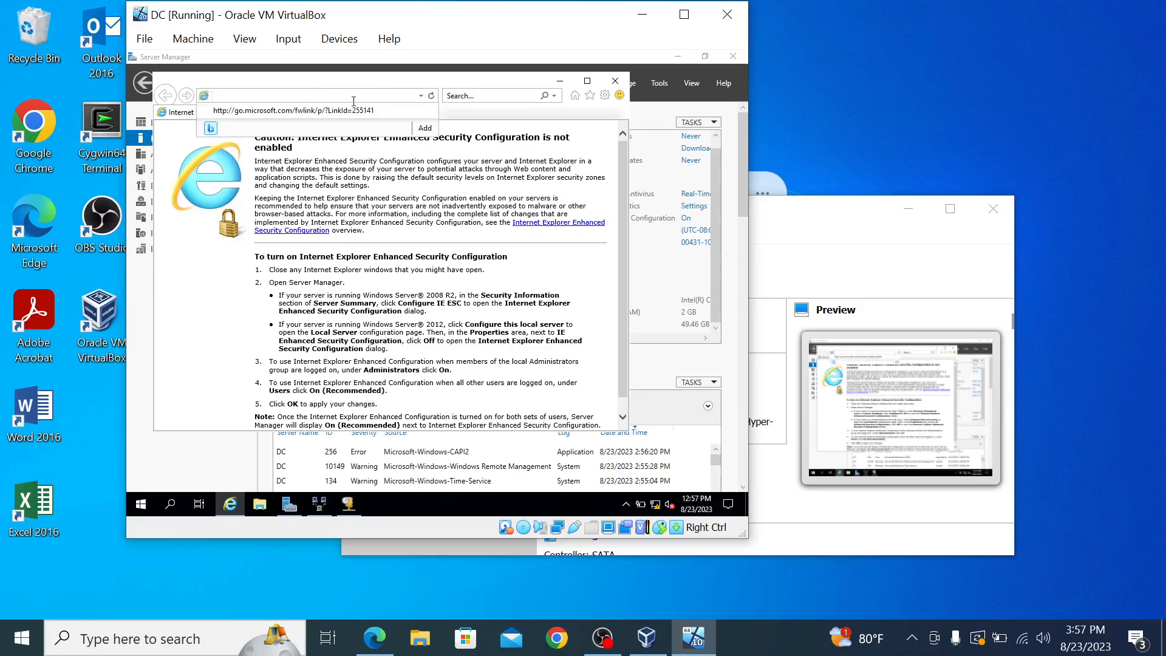
right_click(353, 97)
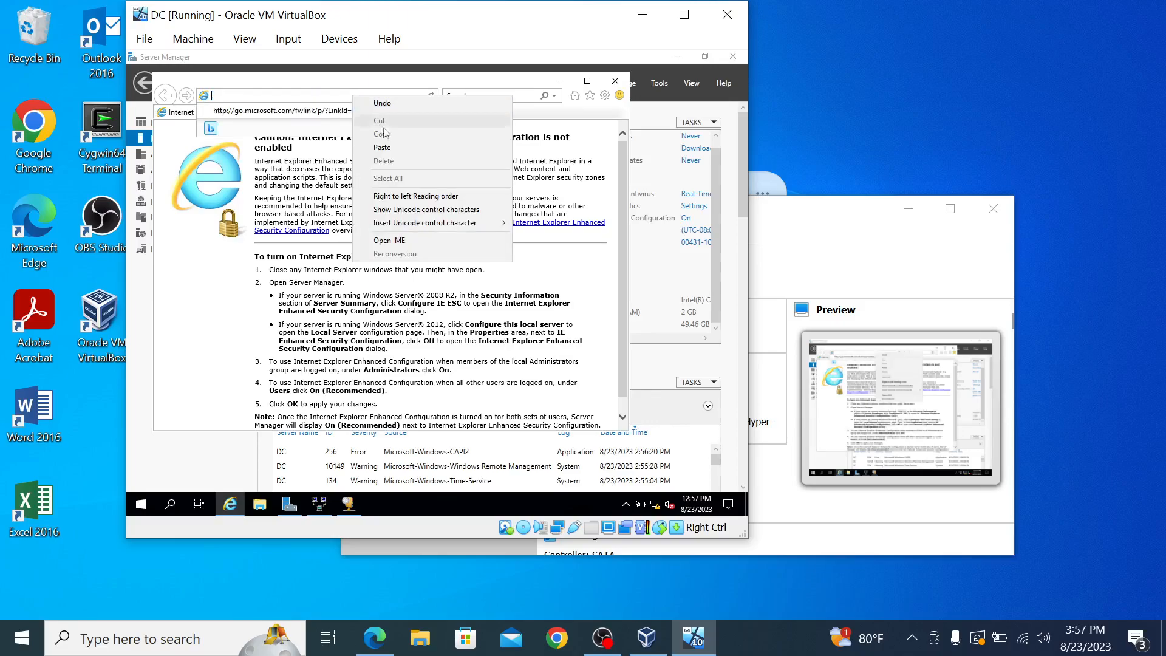
click(397, 151)
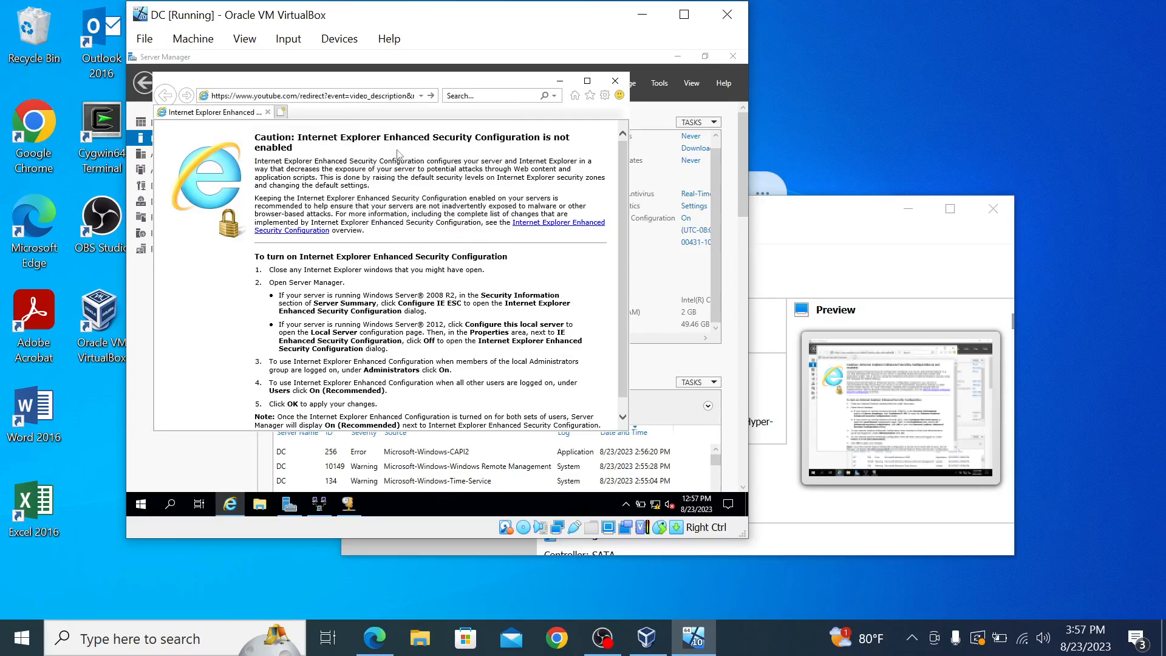
click(433, 96)
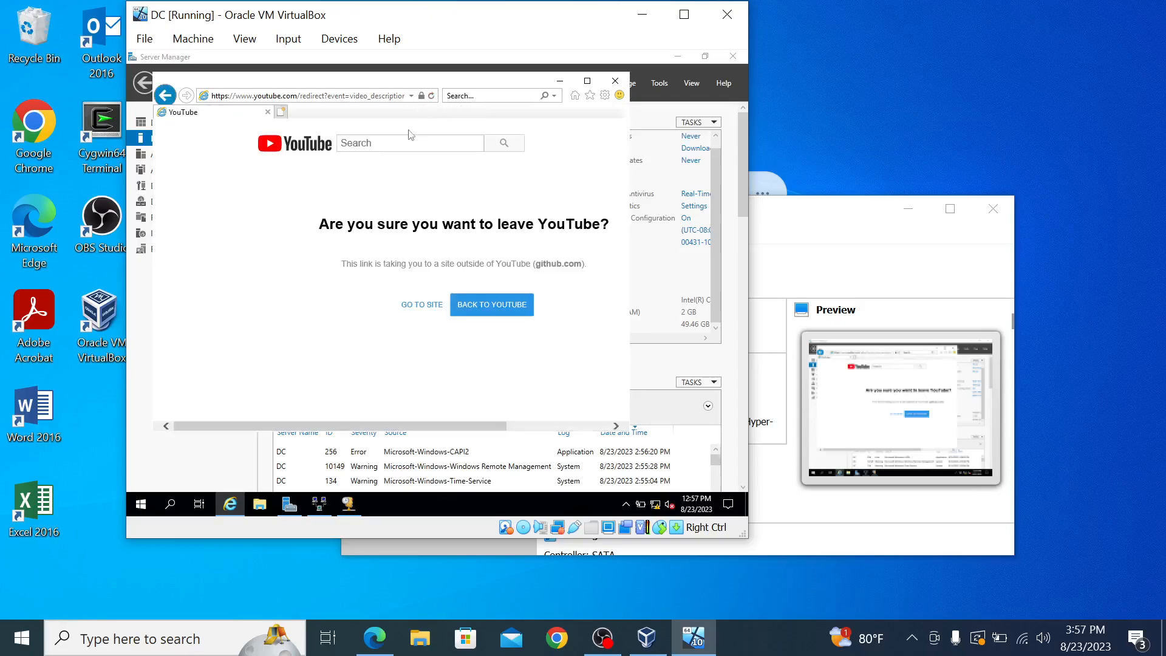
Step: Continue to github.com and save AD_PS-master.zip to the VM's Desktop
click(421, 308)
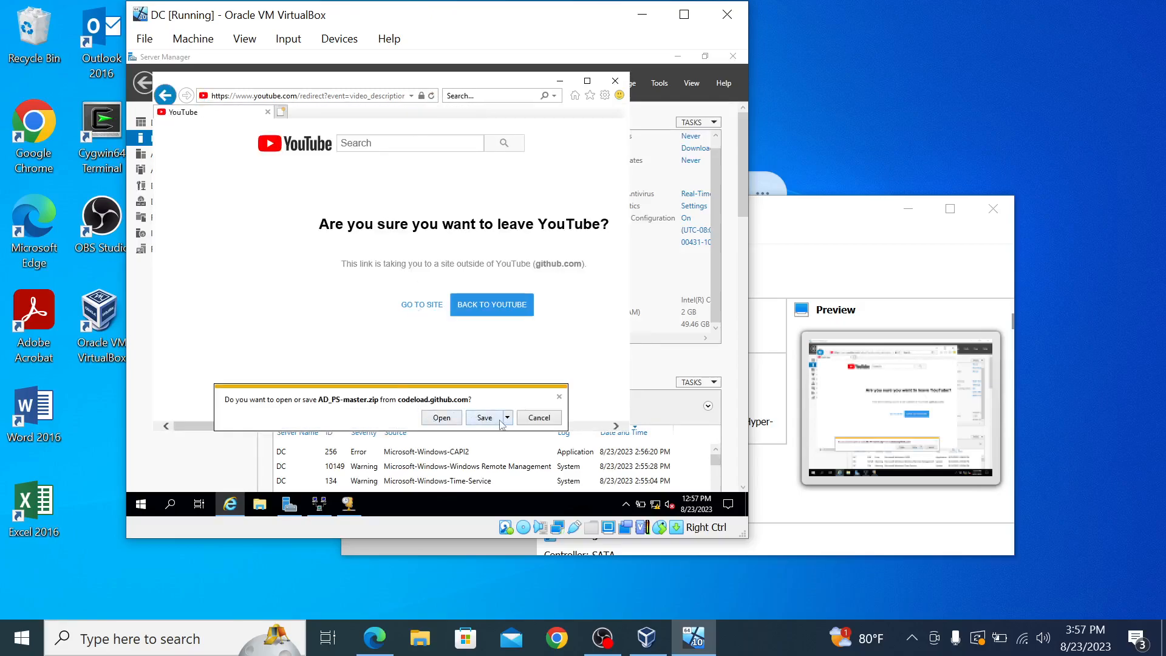
click(508, 417)
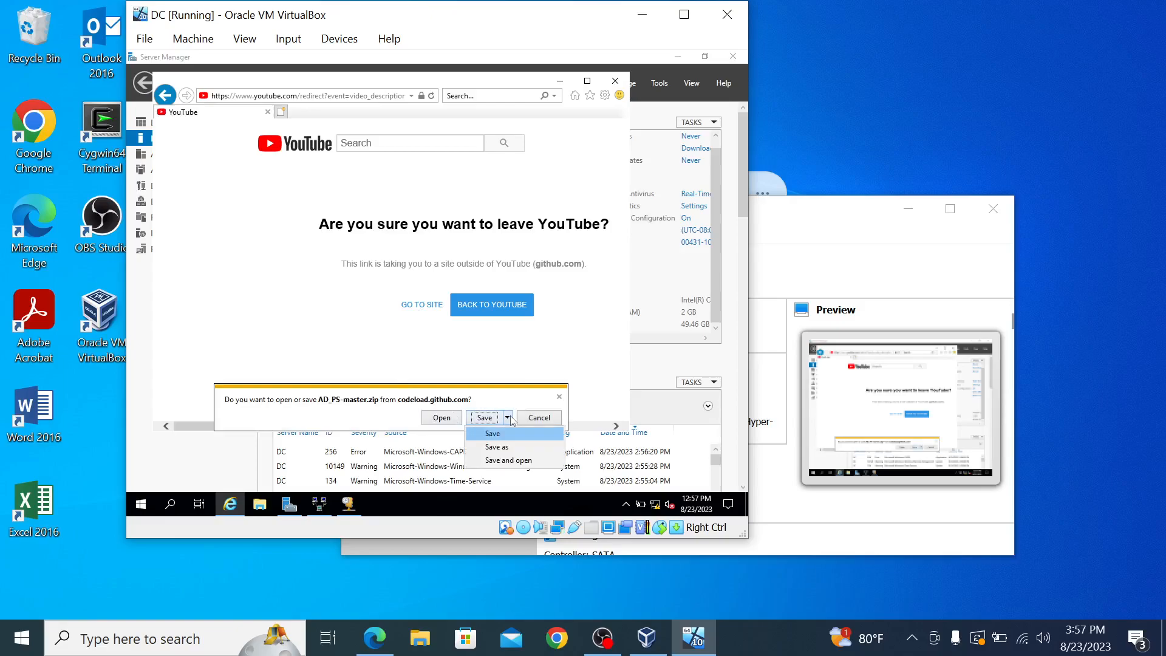
click(507, 452)
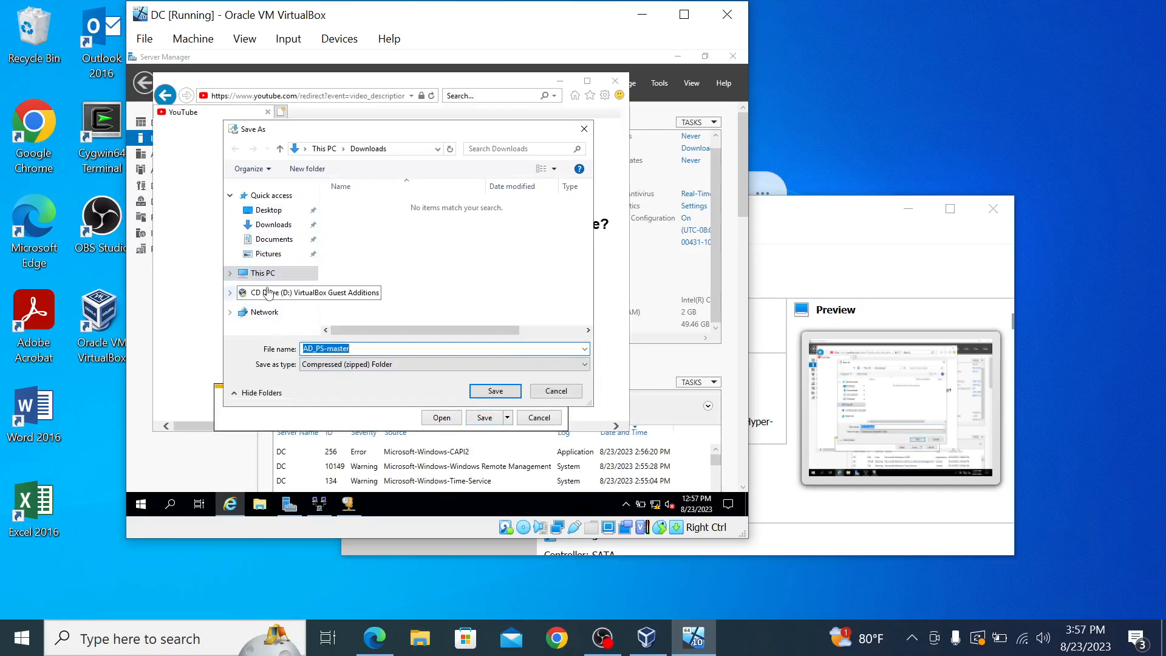
click(277, 213)
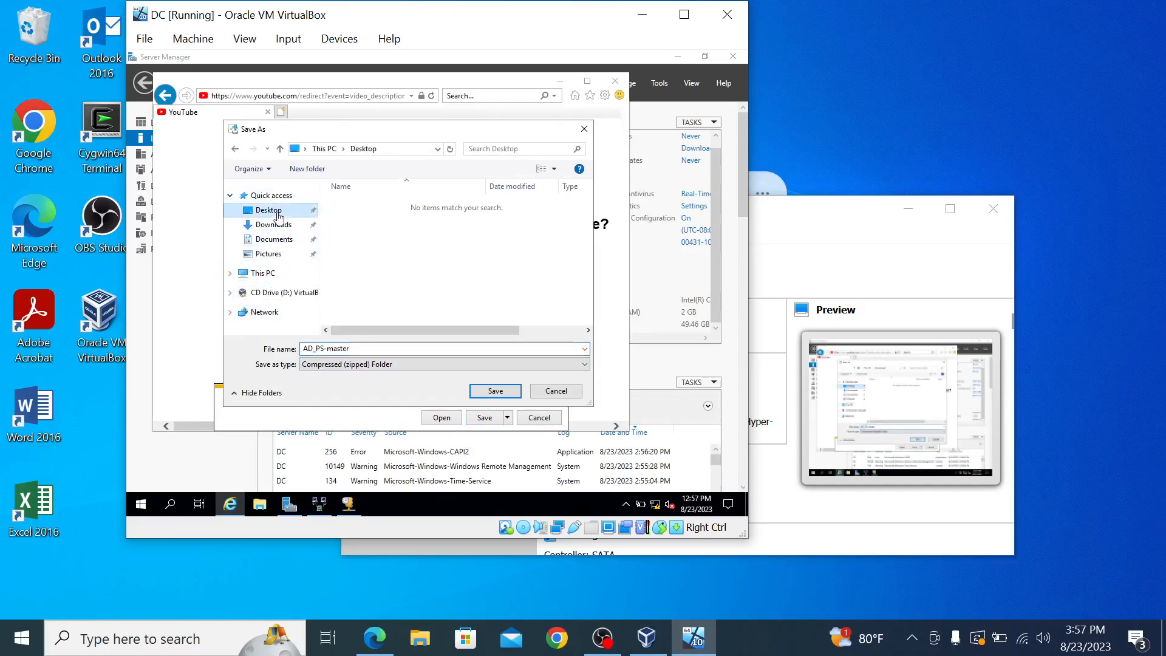
click(496, 392)
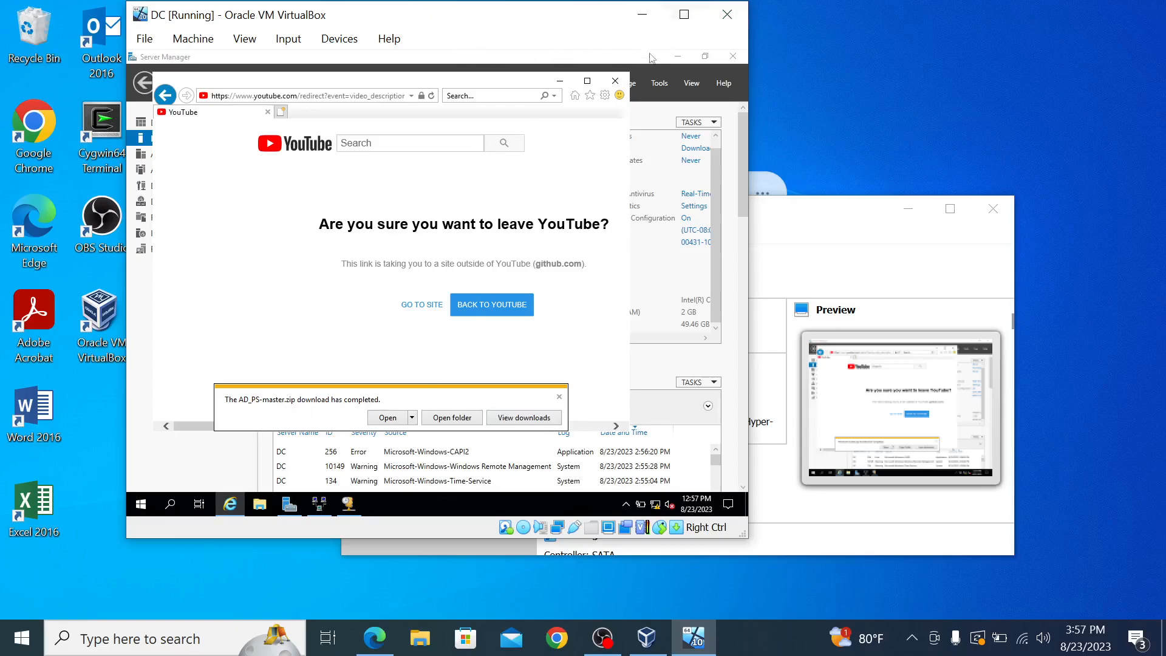
Step: Close Internet Explorer, then drag the AD_PS-master folder from the zip onto the VM desktop
click(615, 81)
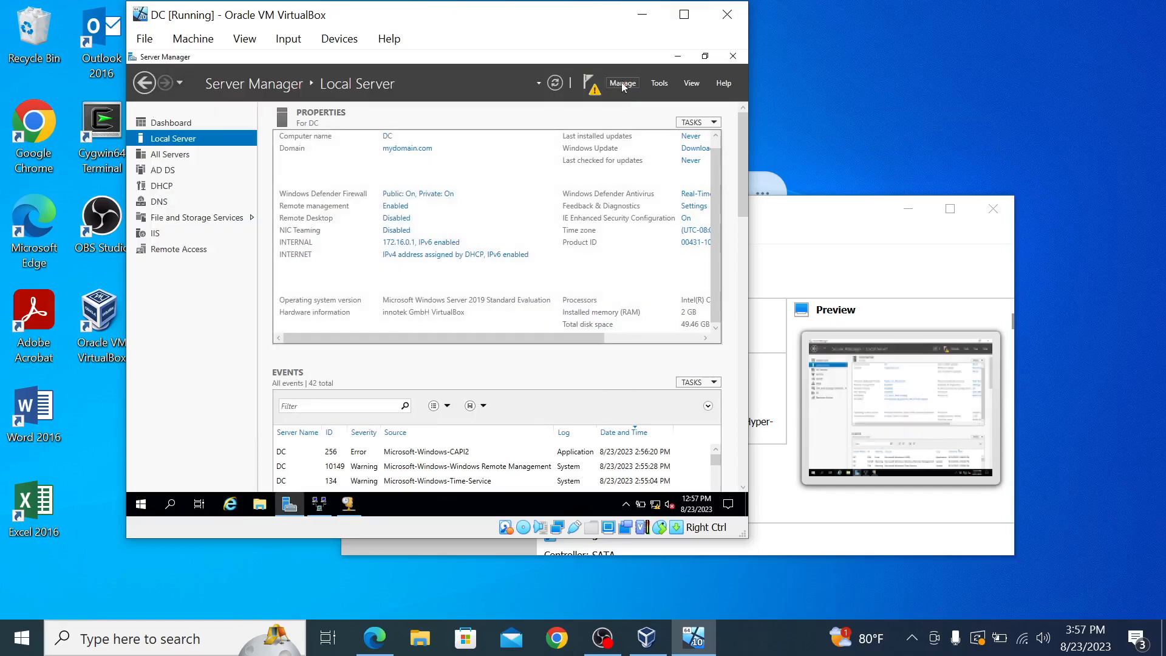
click(678, 56)
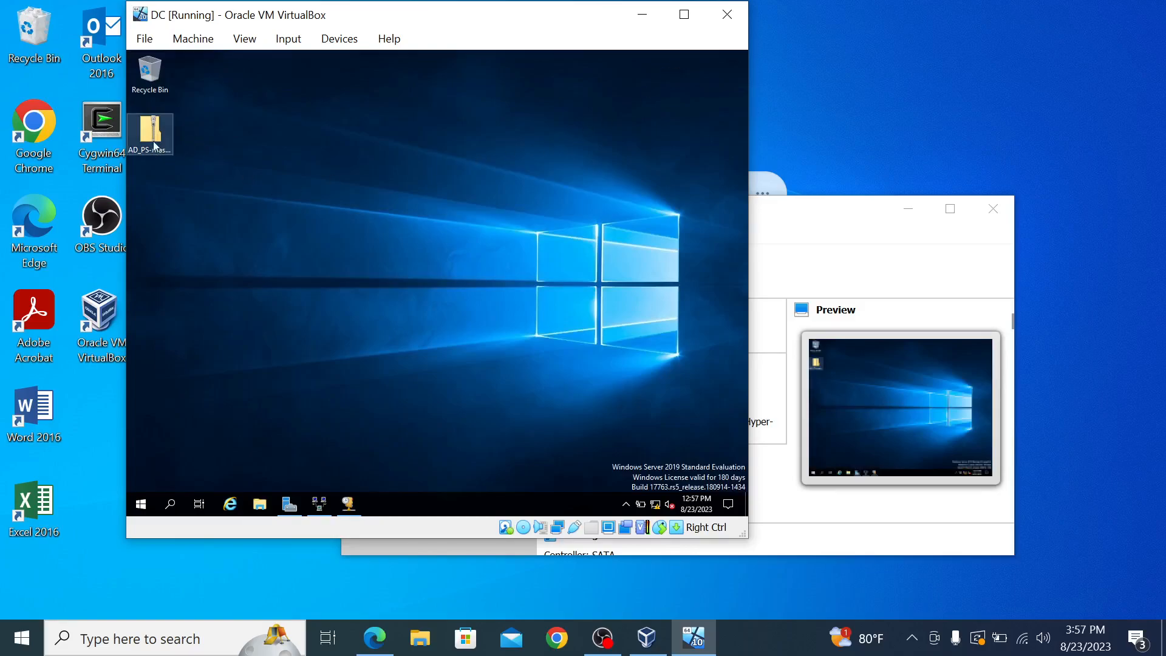
mouse_move(154, 146)
mouse_down()
mouse_move(245, 143)
mouse_move(155, 141)
mouse_up()
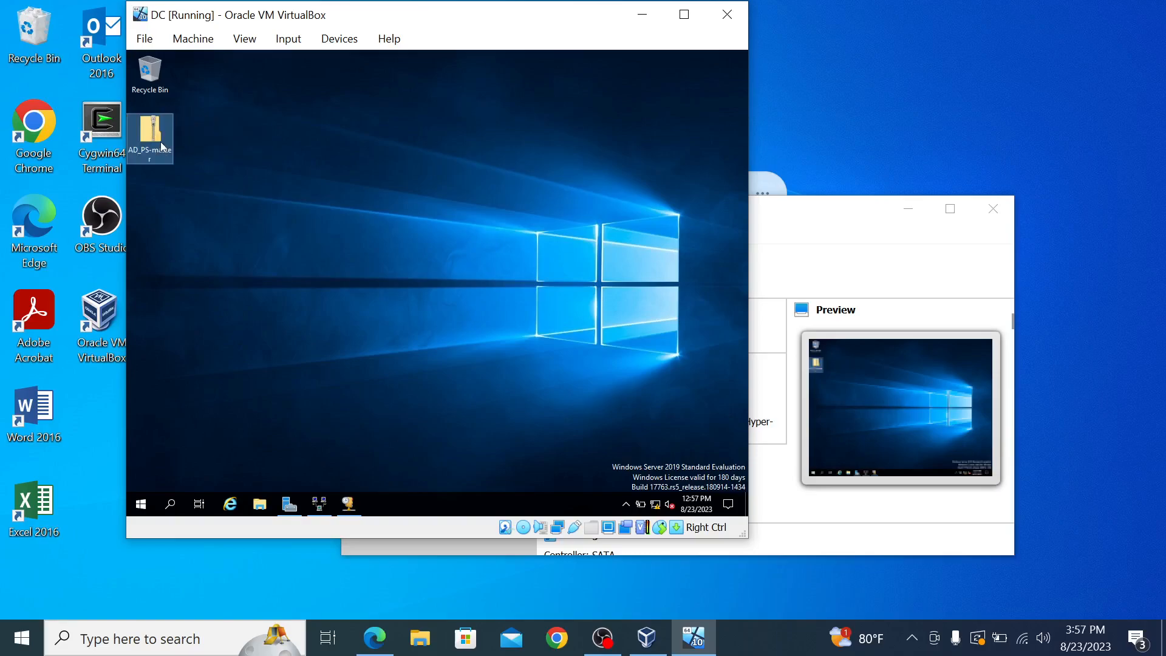
double_click(158, 137)
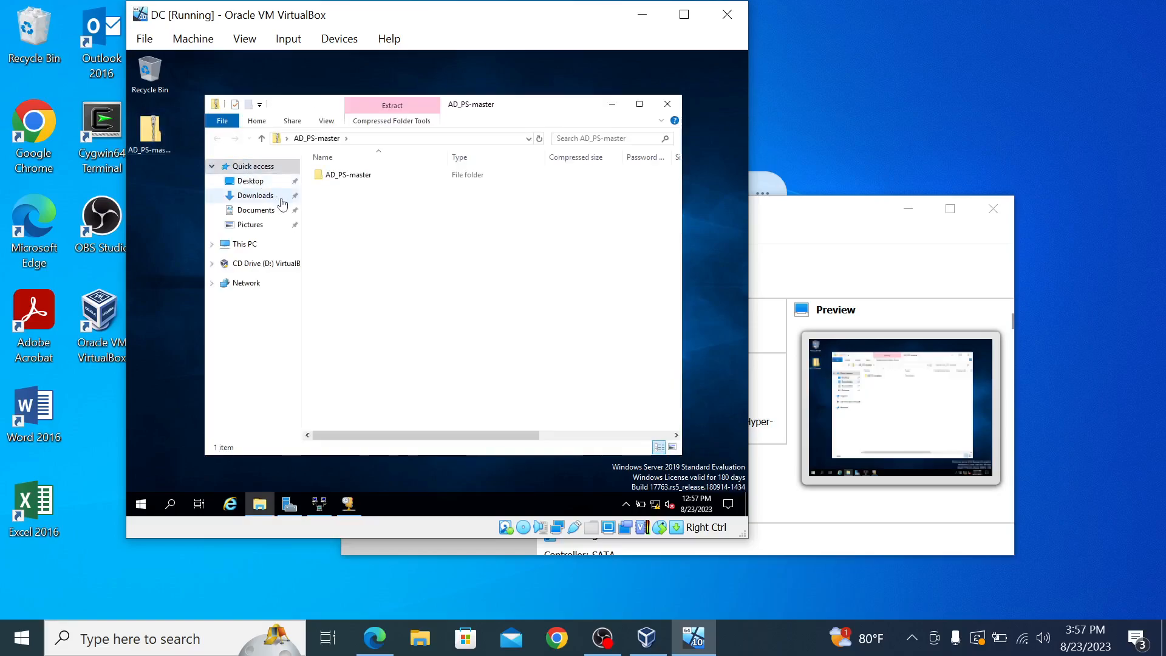
drag(343, 175, 177, 211)
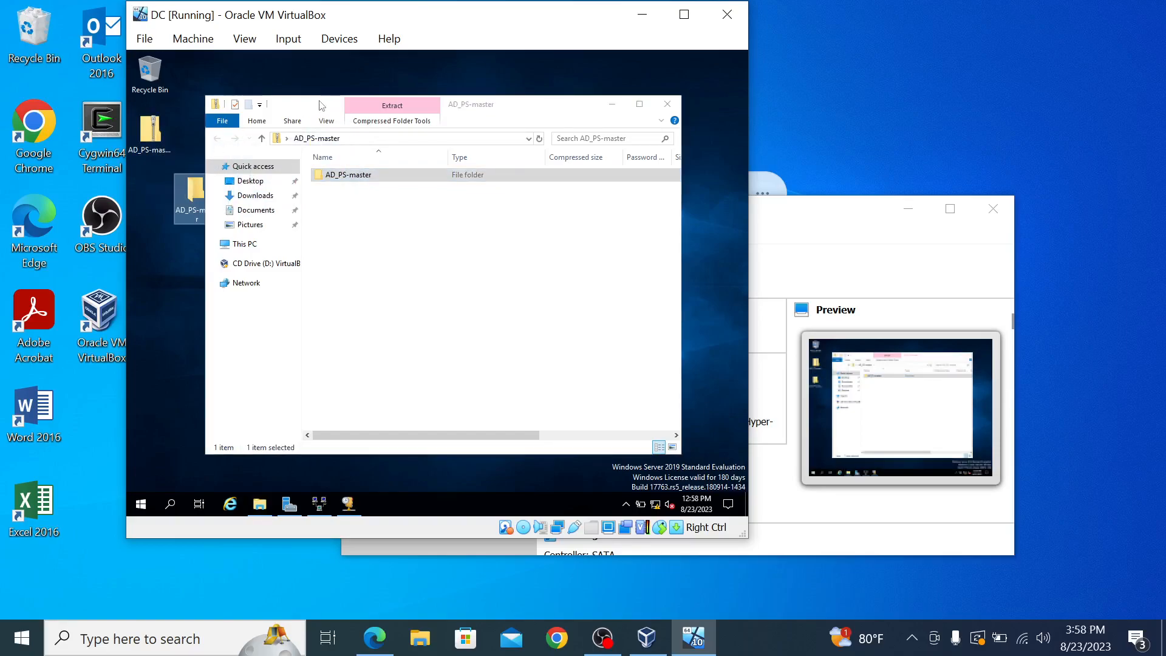
click(659, 112)
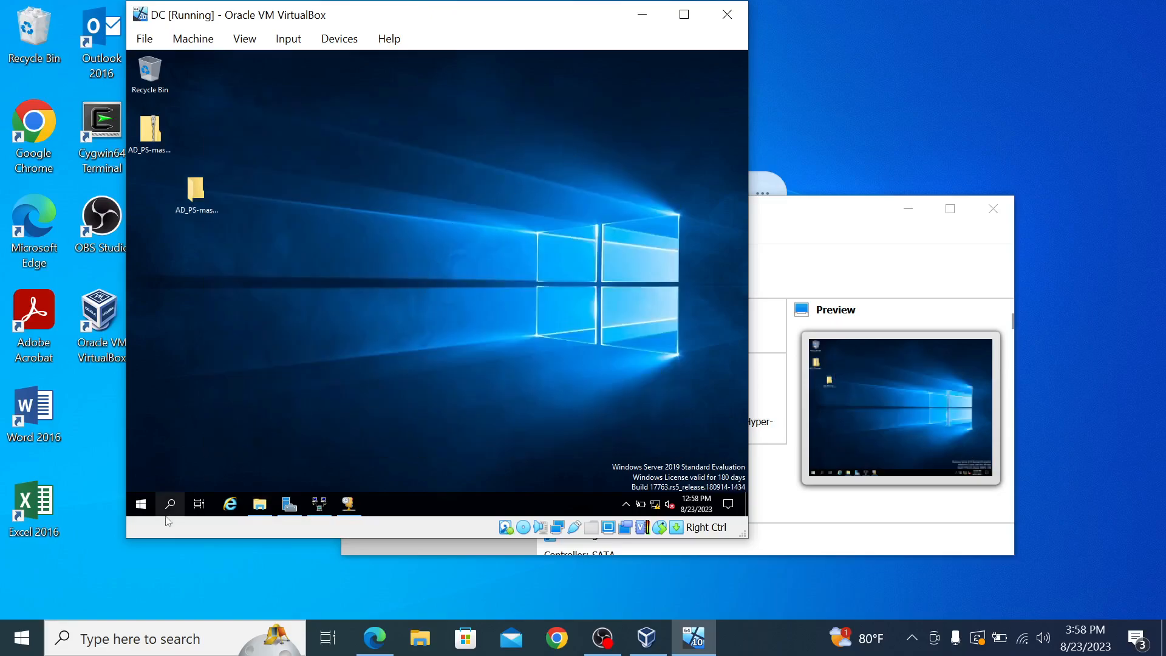
Step: Launch Windows PowerShell ISE from the Start menu's Windows PowerShell folder, then minimize it
click(144, 511)
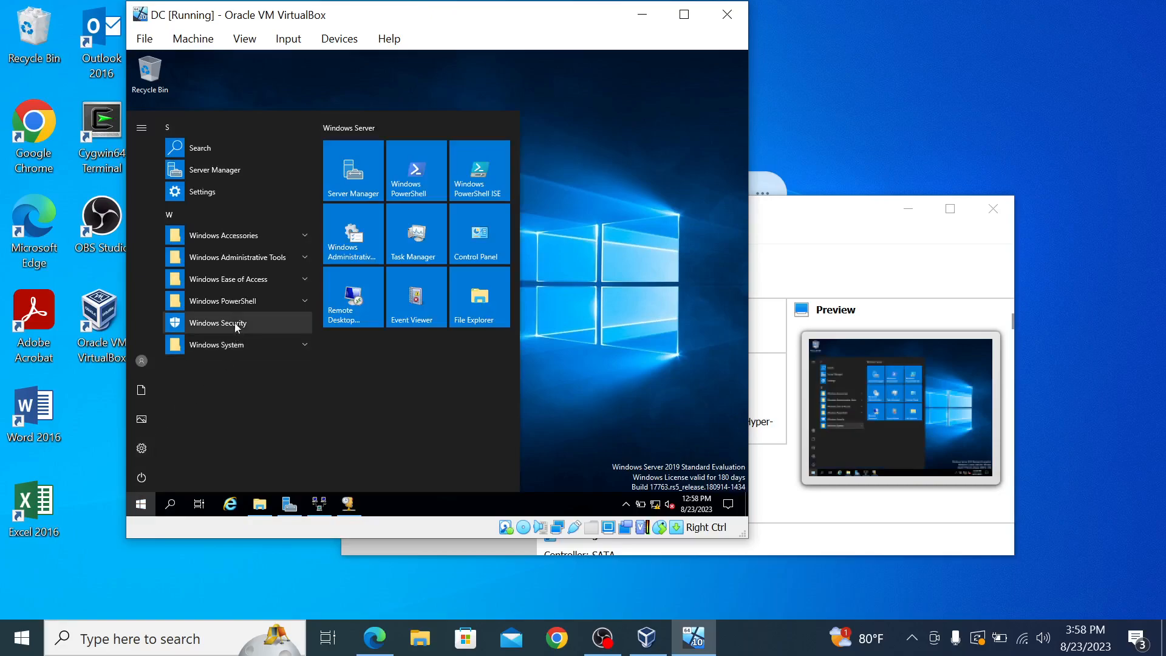
click(304, 301)
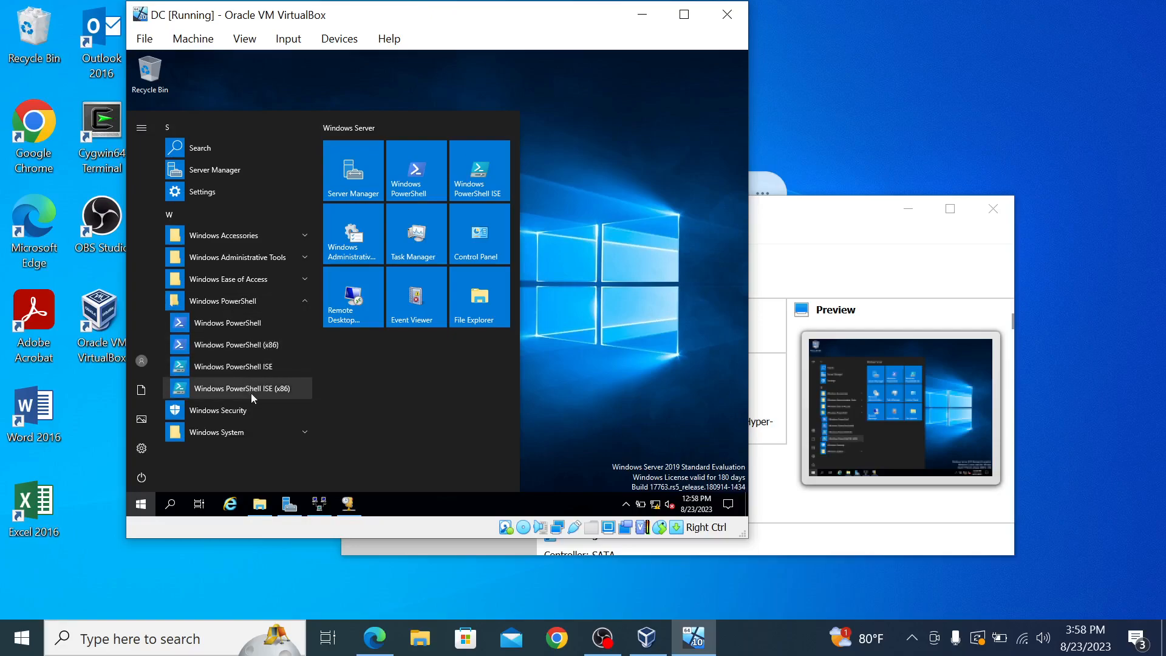
click(252, 368)
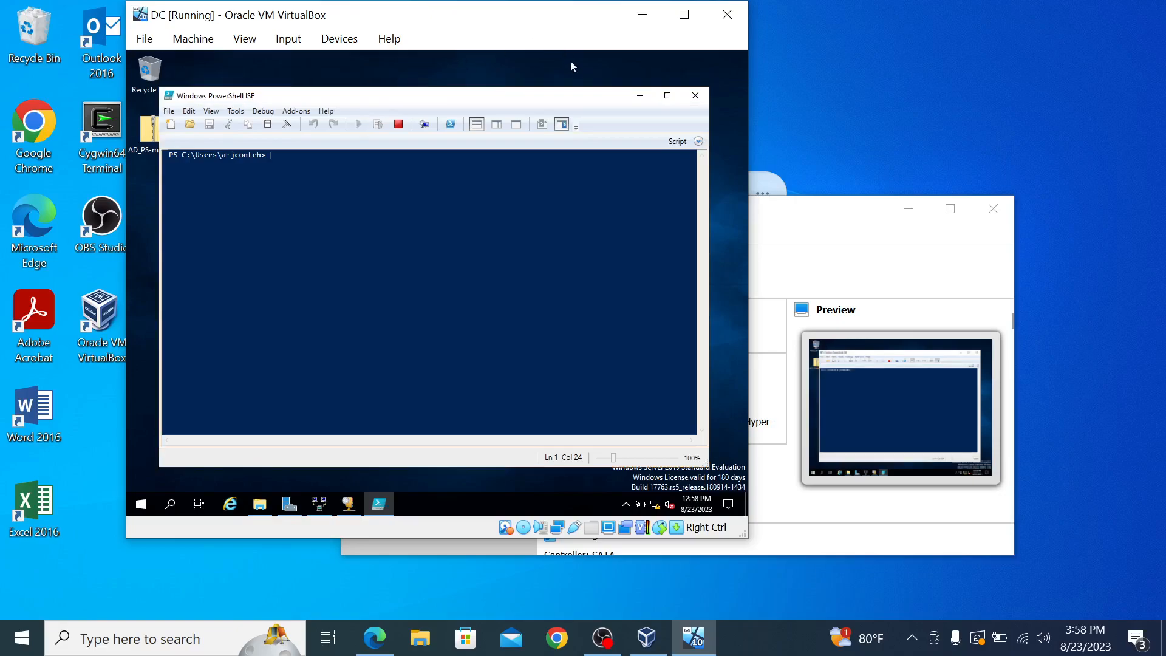
click(640, 95)
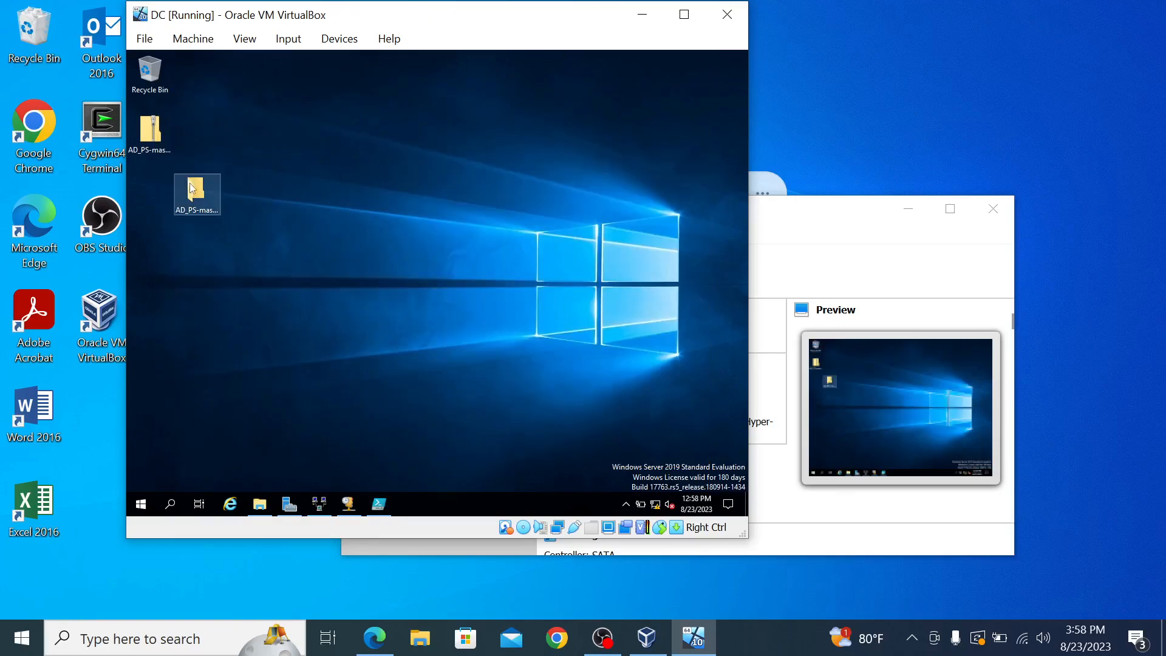
Step: Open names.txt from the zip's AD_PS-master folder, add a user name at the top, and reopen it
double_click(159, 135)
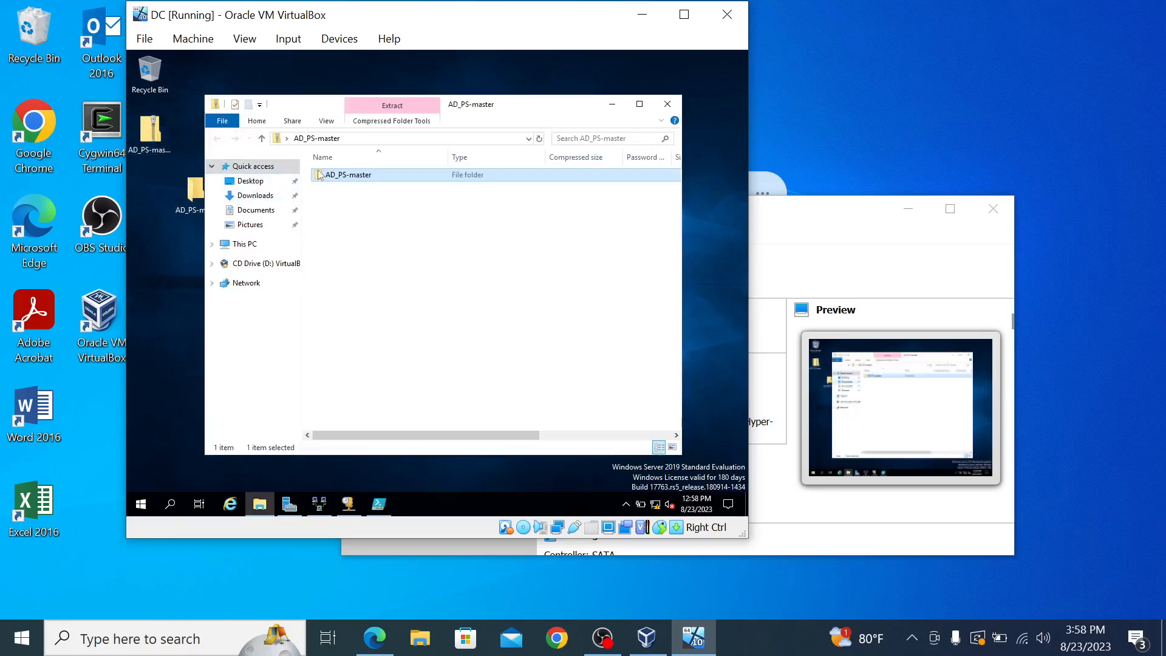
double_click(382, 176)
double_click(350, 218)
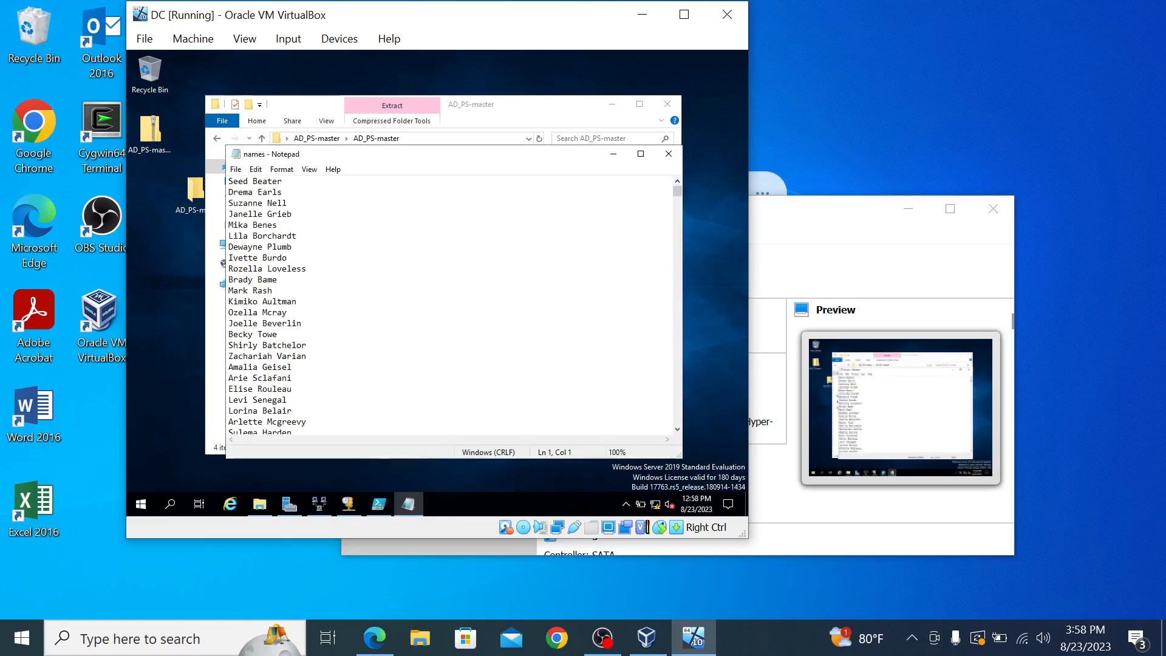
key(Return)
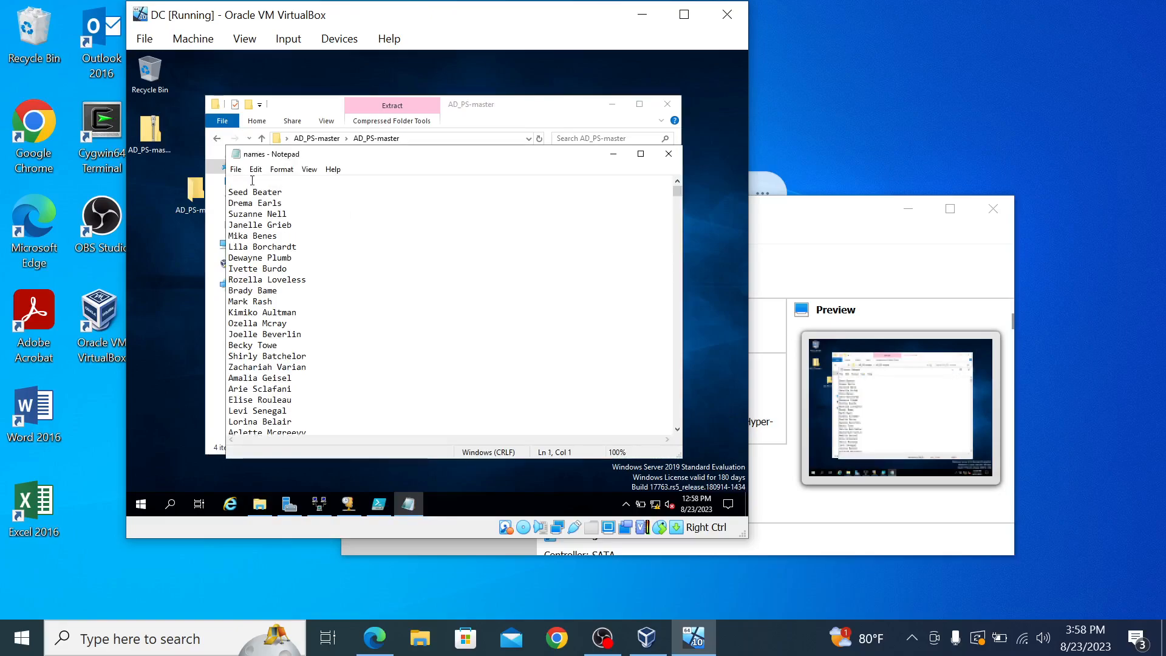
click(229, 123)
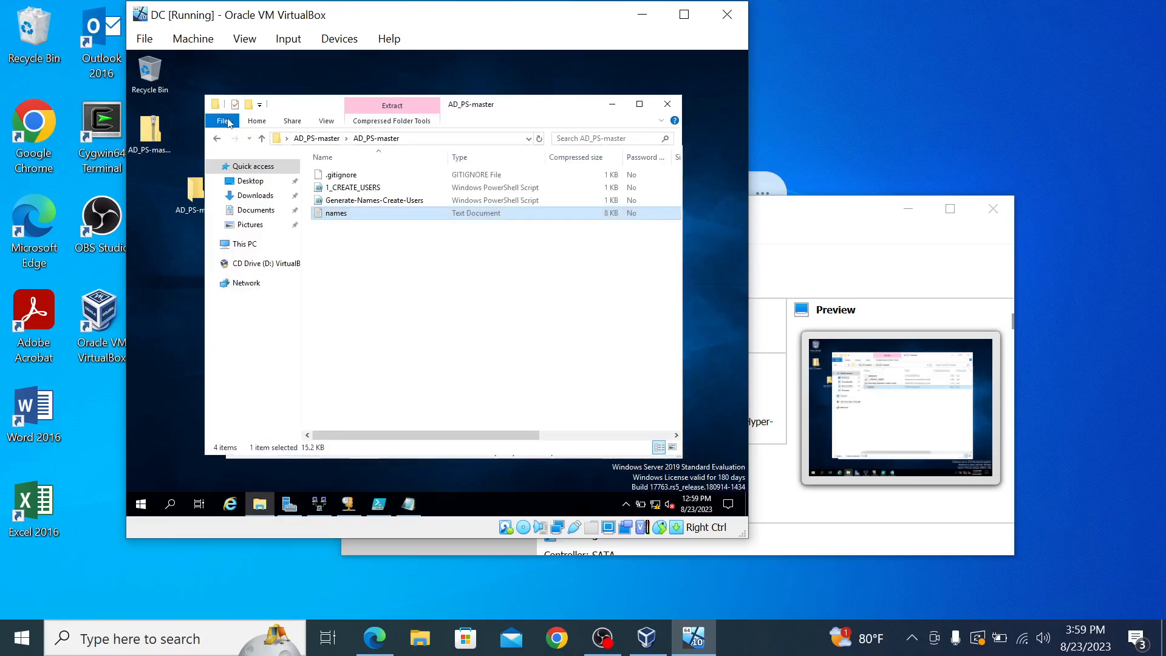
double_click(429, 219)
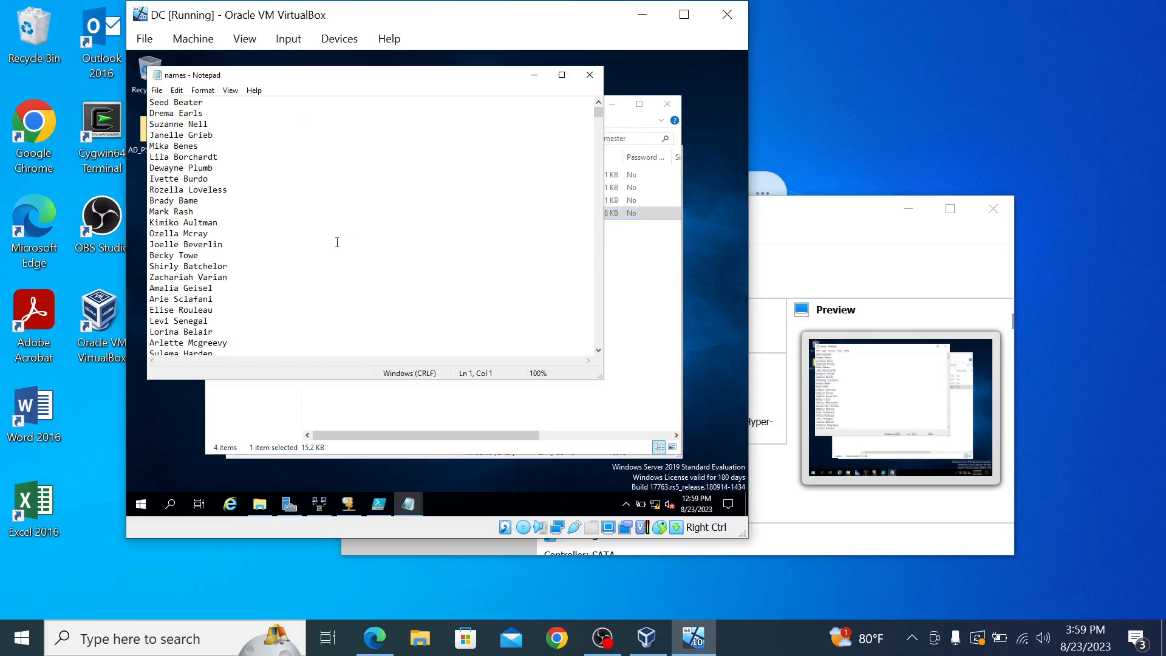
Step: Add a new user name as the first line of names.txt and try saving it
key(Return)
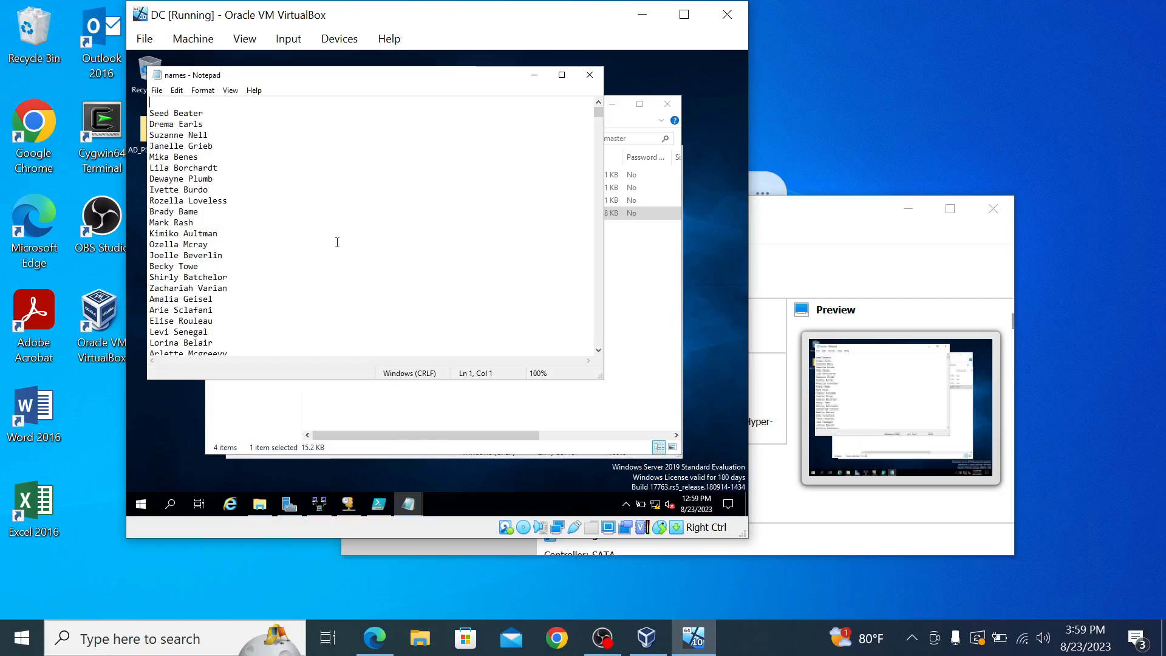
click(589, 74)
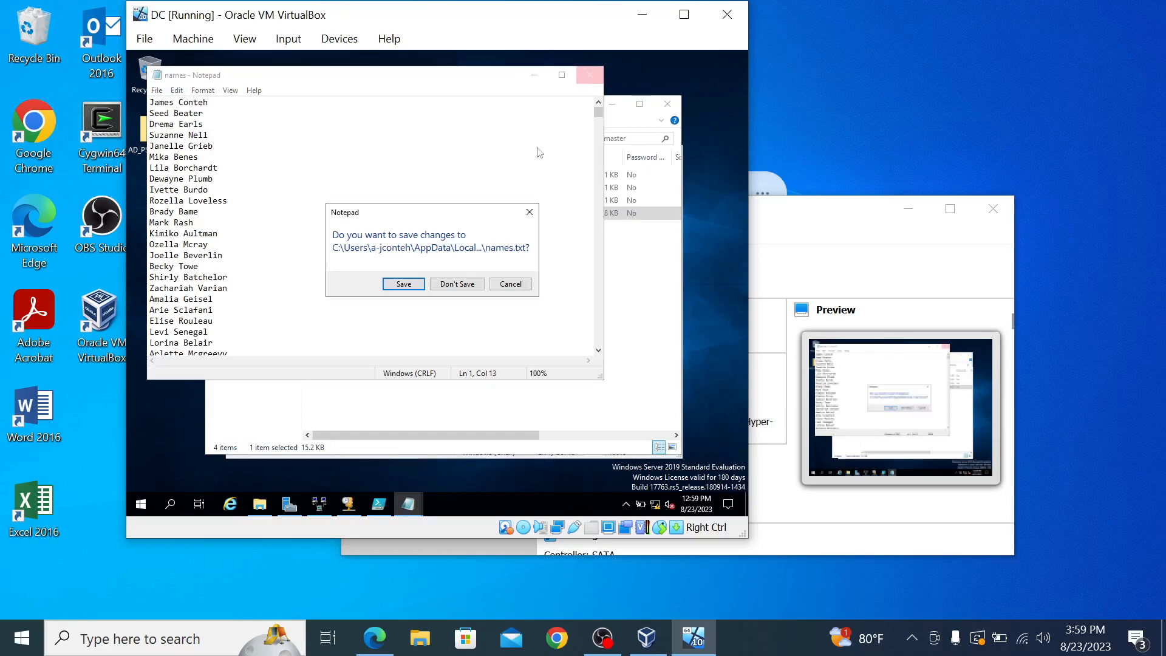
click(403, 286)
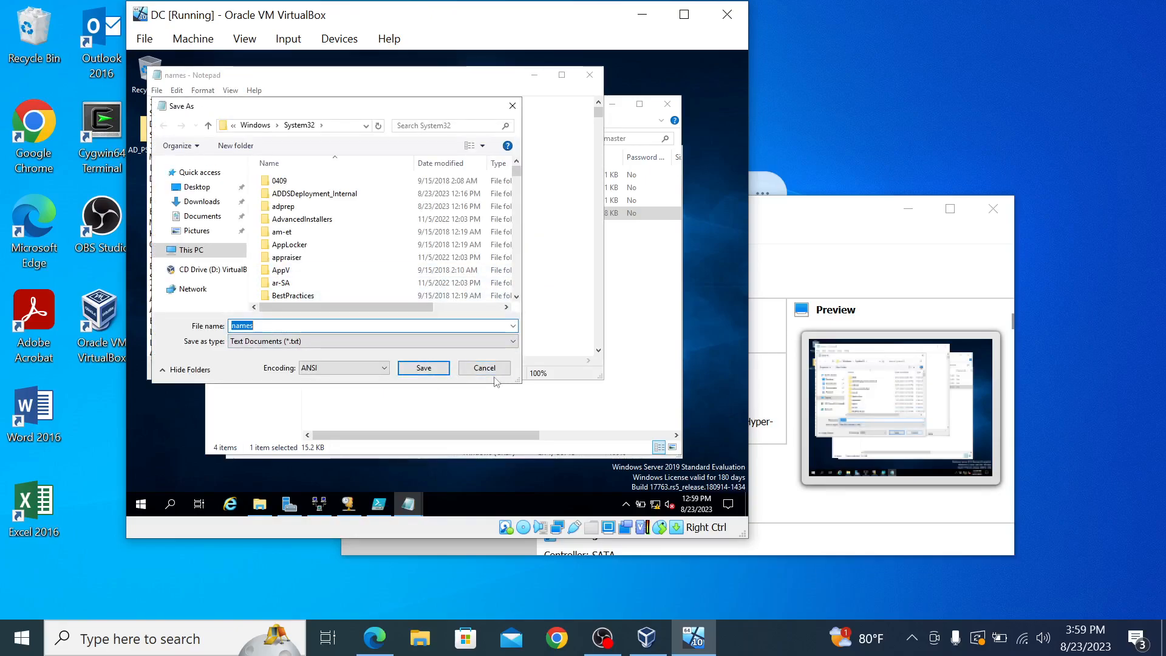
click(513, 109)
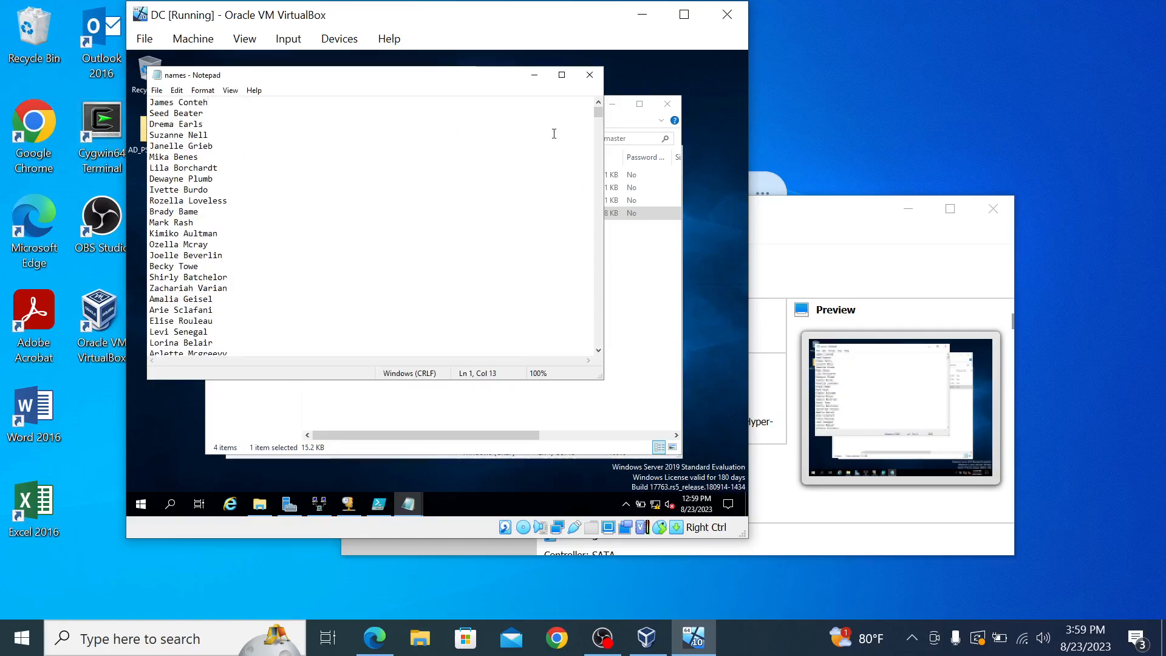
Step: Abandon saving names.txt and minimize Notepad and the AD_PS-master window
click(589, 75)
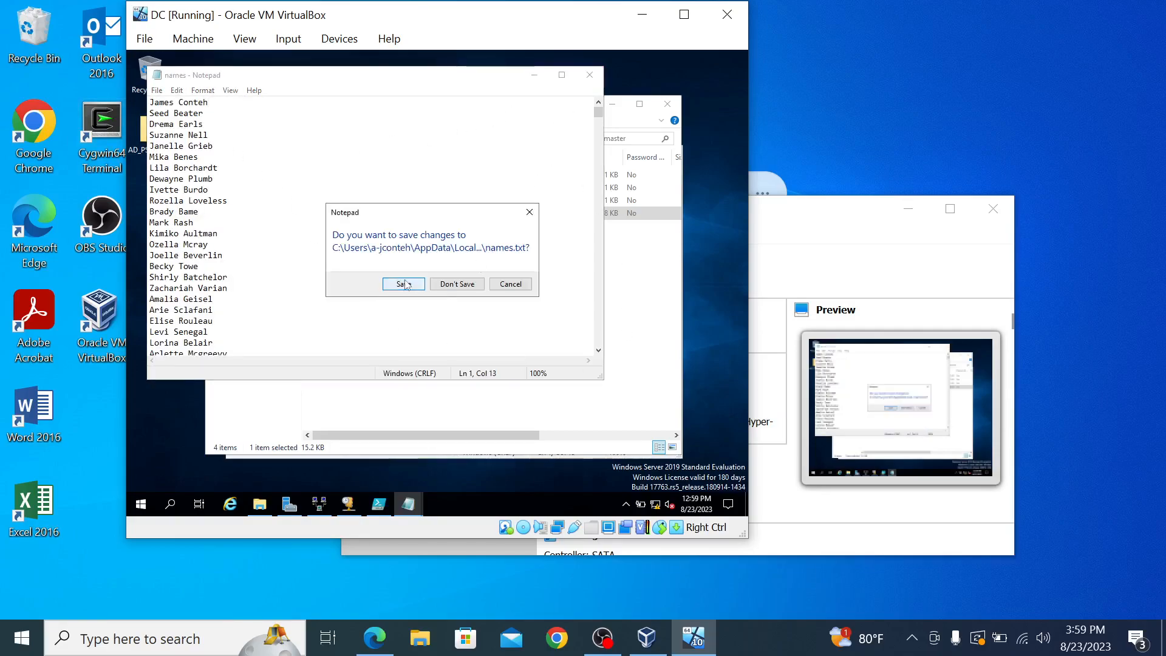
click(404, 284)
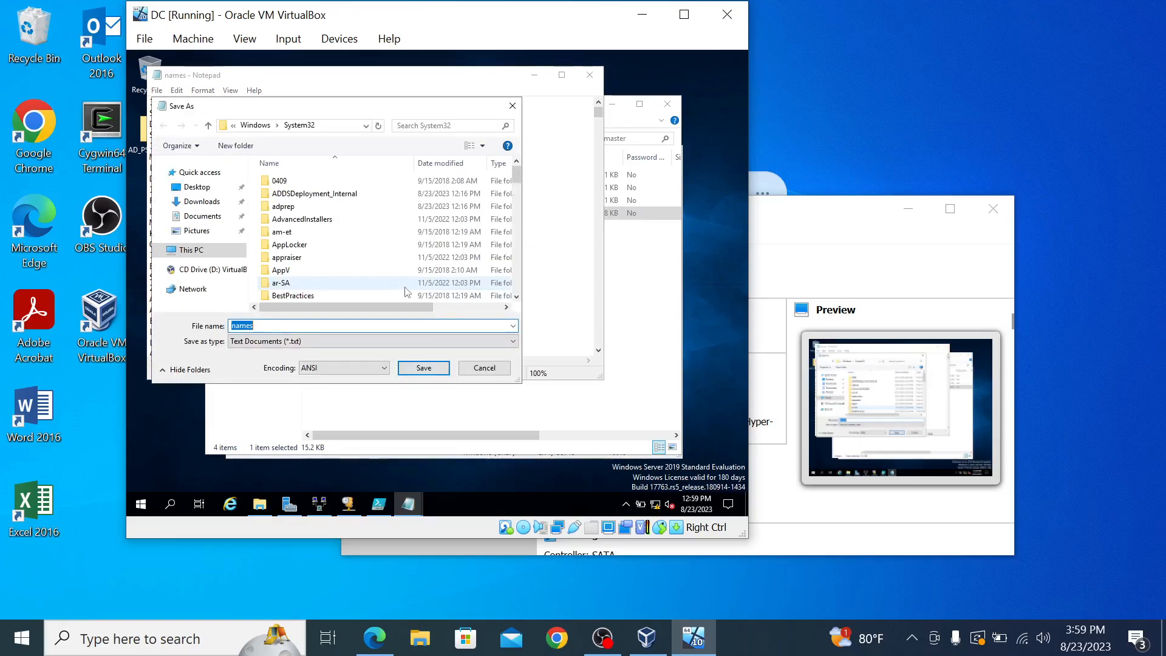
click(432, 371)
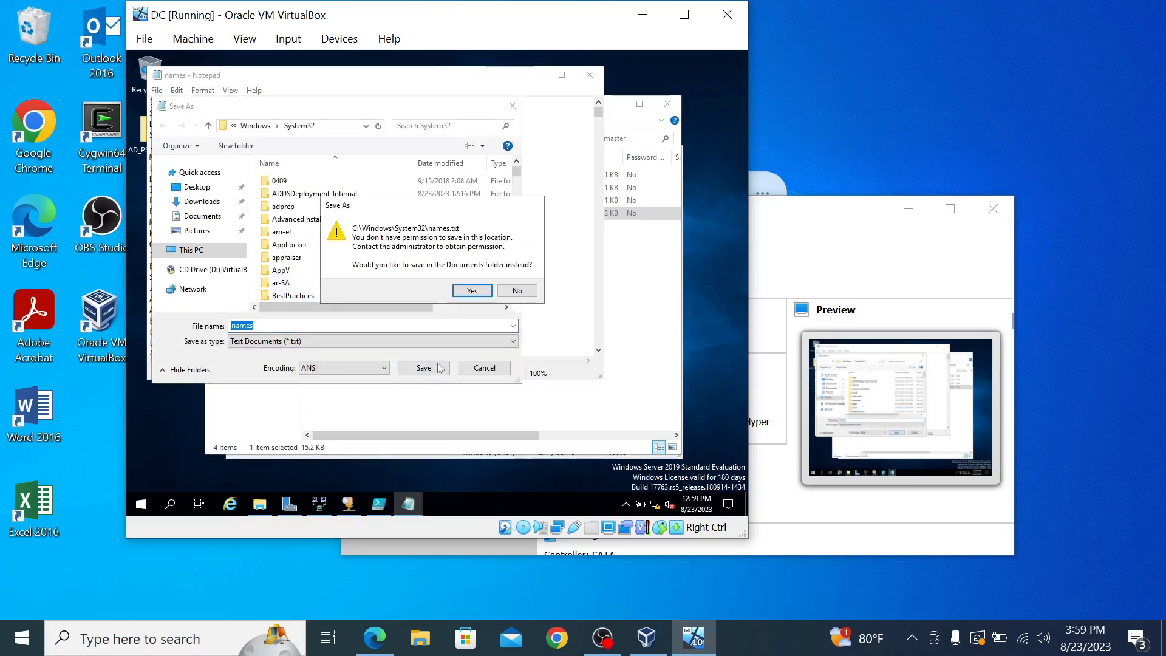
click(467, 293)
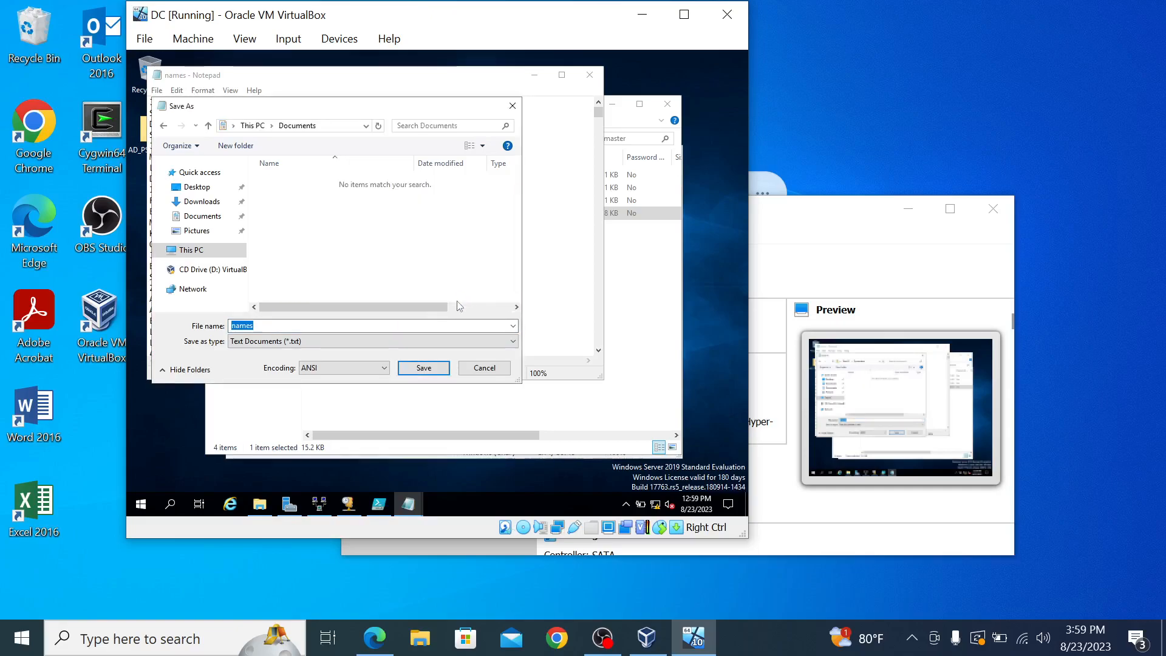
click(480, 370)
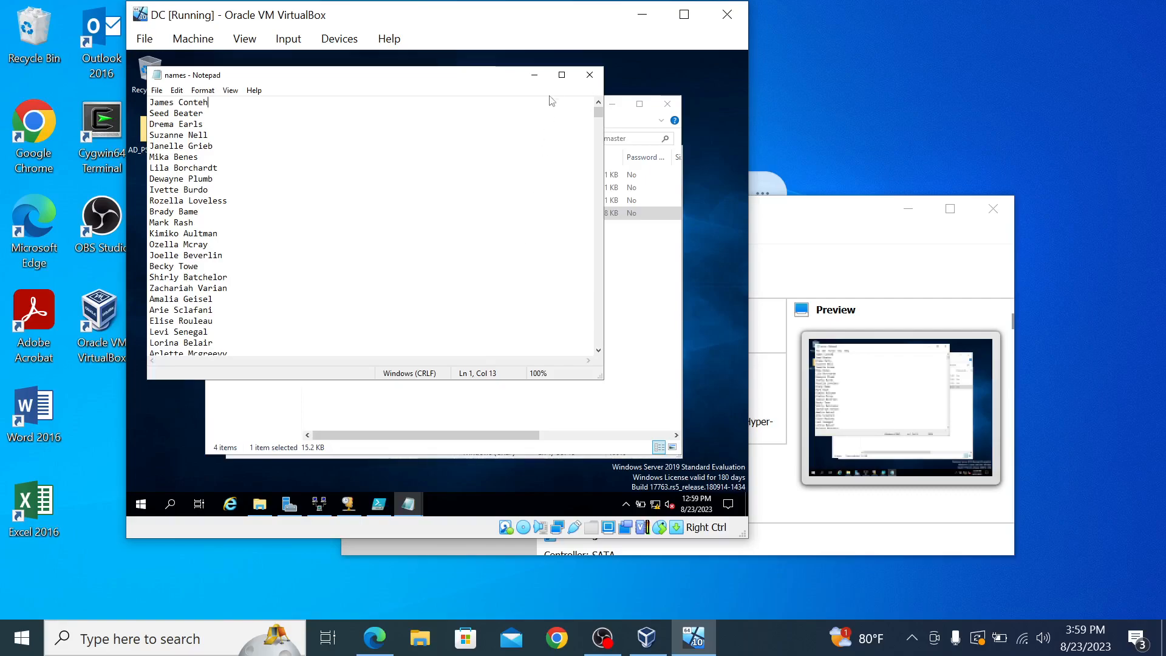
click(535, 75)
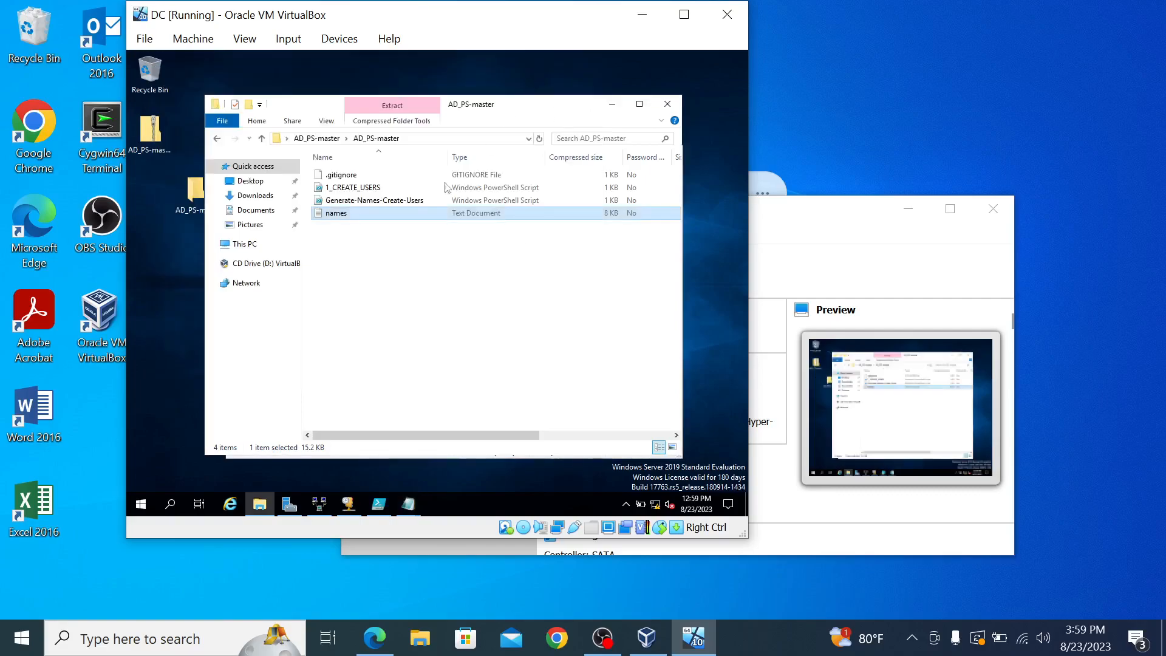
click(611, 104)
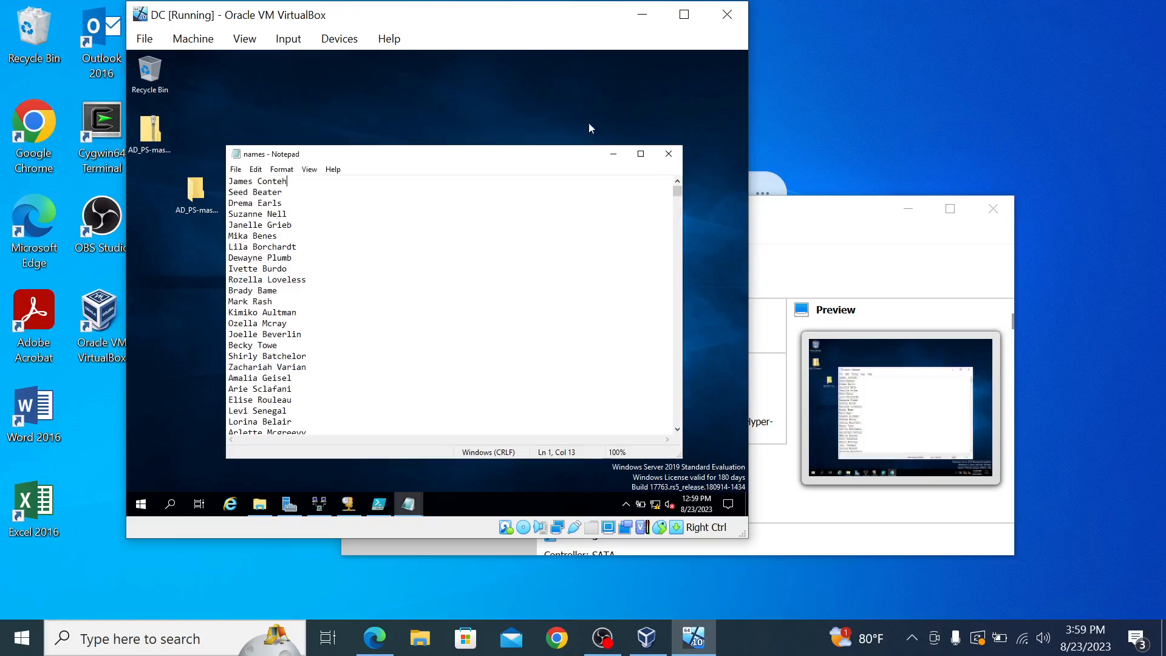
click(613, 153)
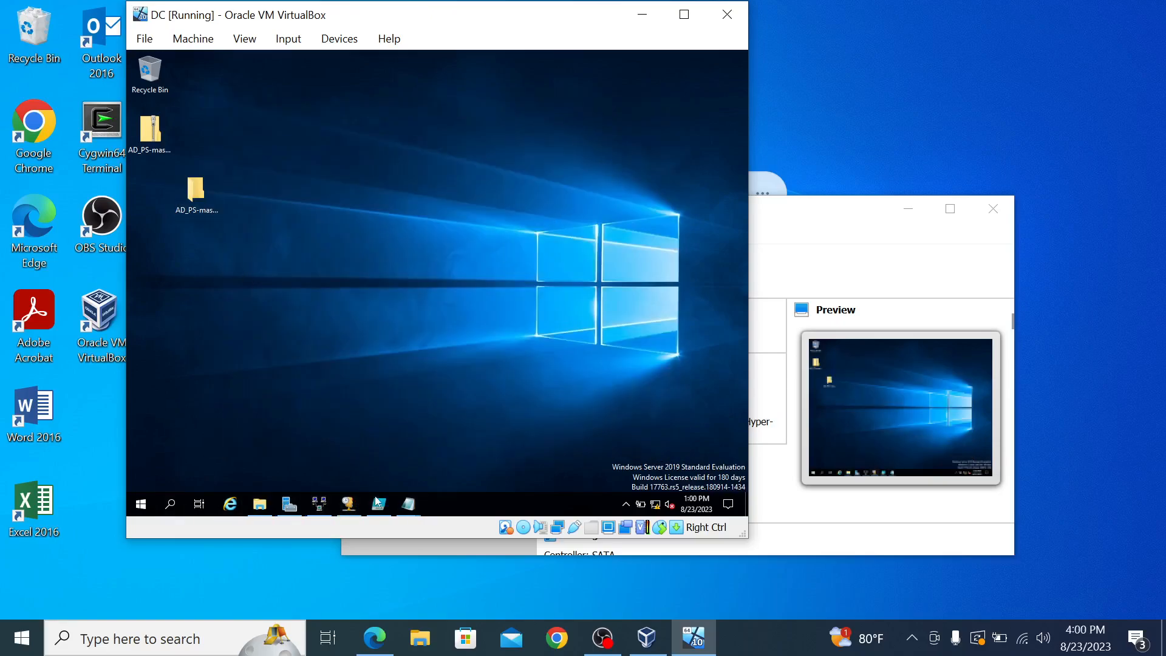
Step: Open Desktop\AD_PS-master\1_CREATE_USERS.ps1 in the restored PowerShell ISE
mouse_move(377, 502)
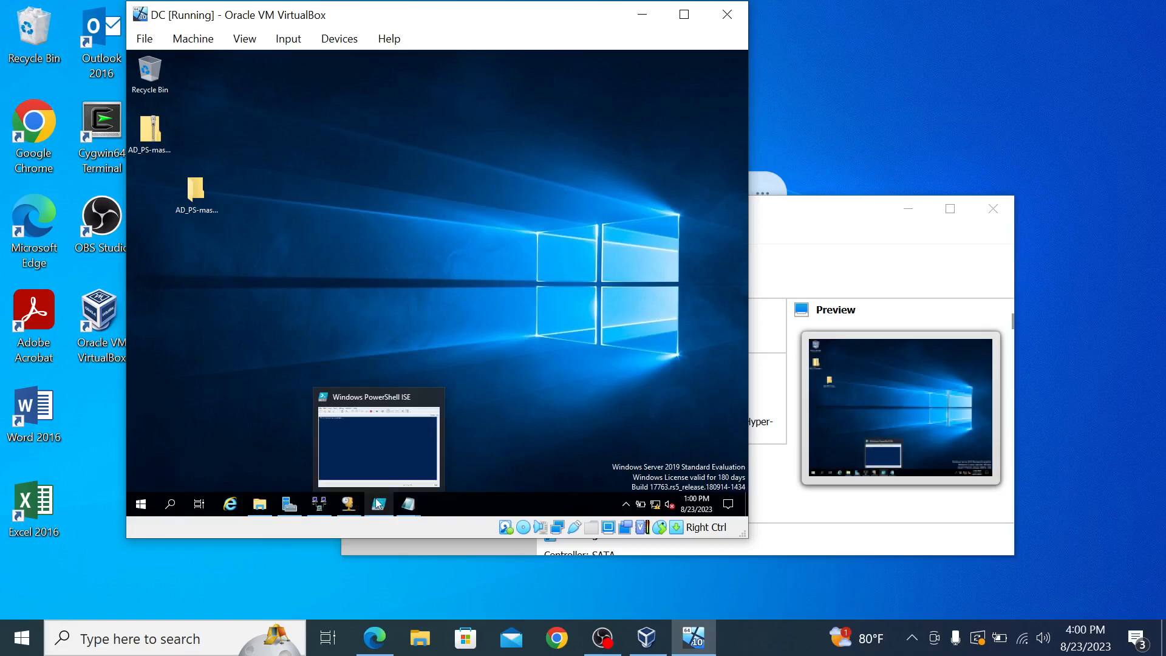
click(377, 501)
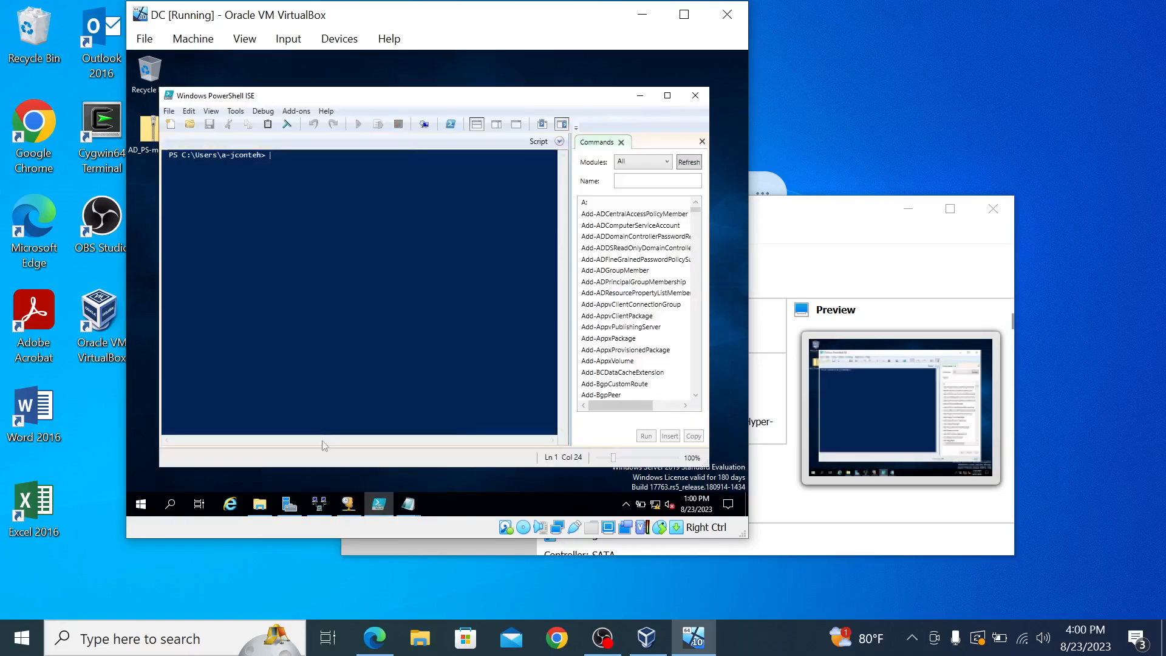
click(189, 124)
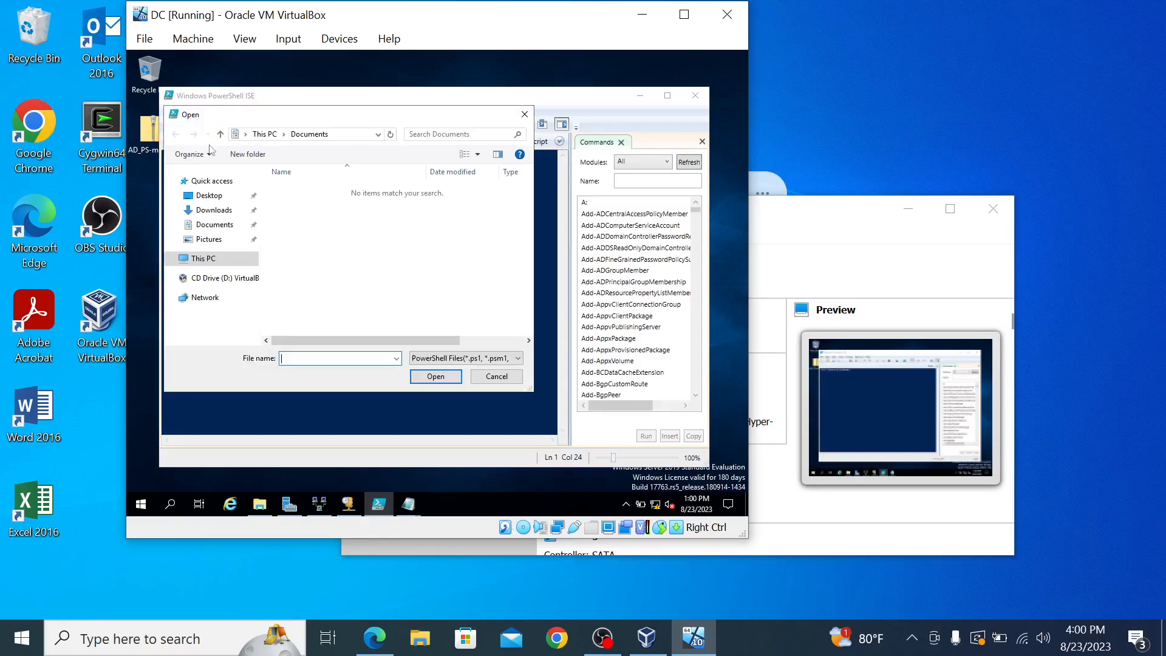
click(220, 195)
double_click(325, 192)
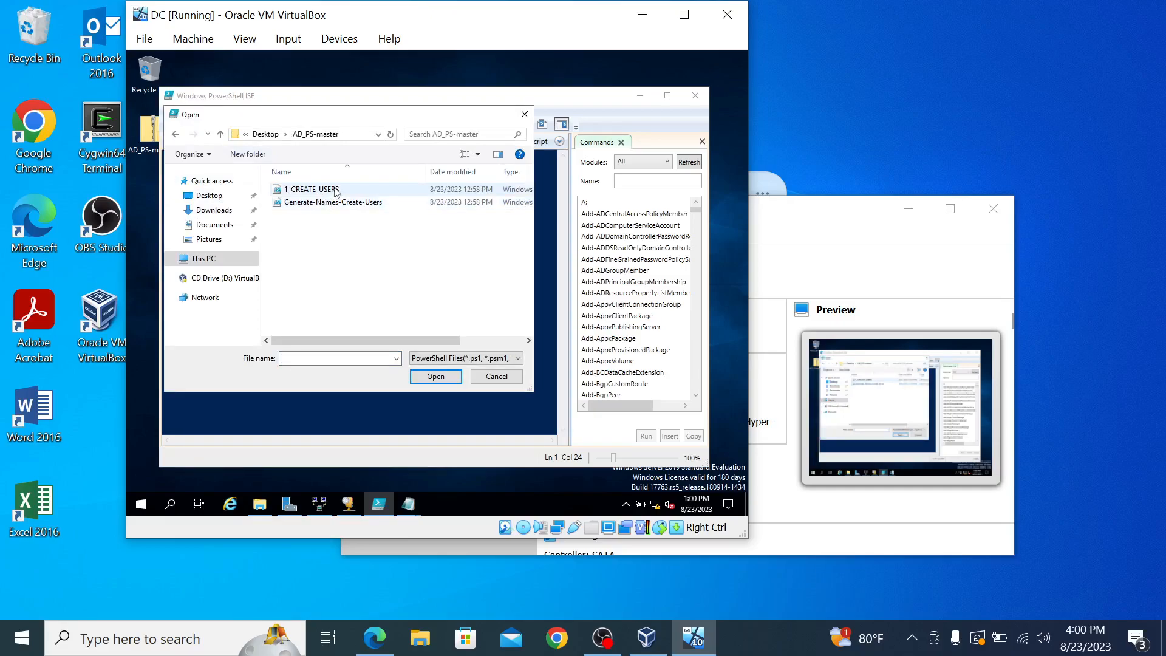
double_click(334, 190)
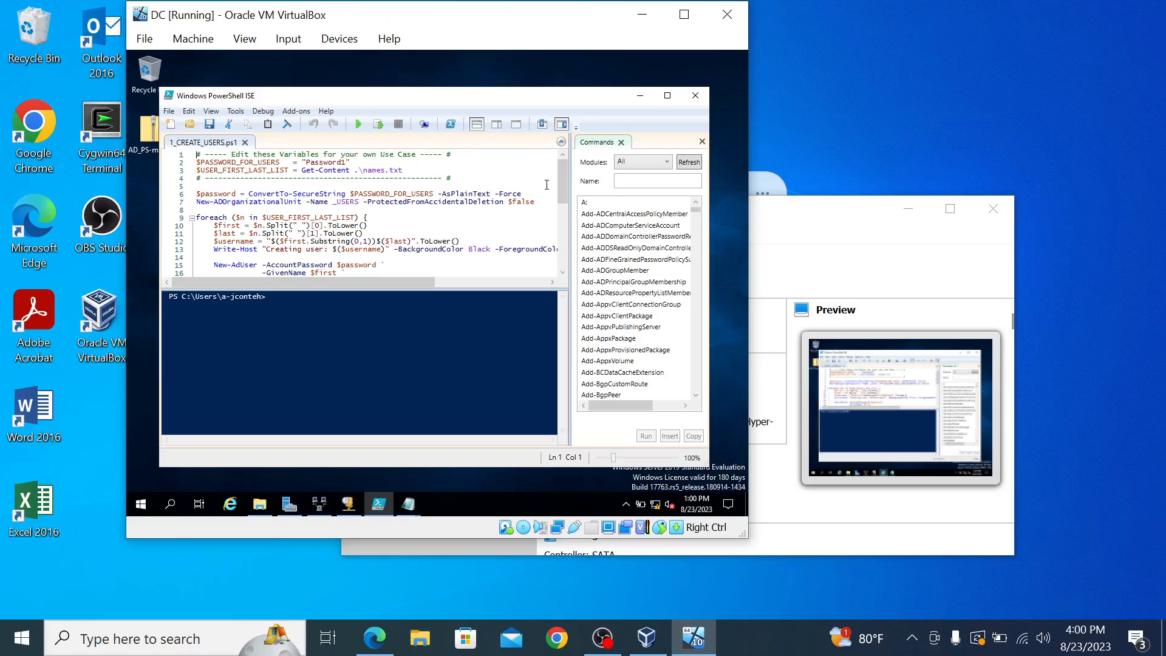
Step: Run Set-ExecutionPolicy Unrestricted in the ISE console, approve it for all, and review the access-denied error
click(277, 298)
text(Set-ExecutionPolicy Unrestricted)
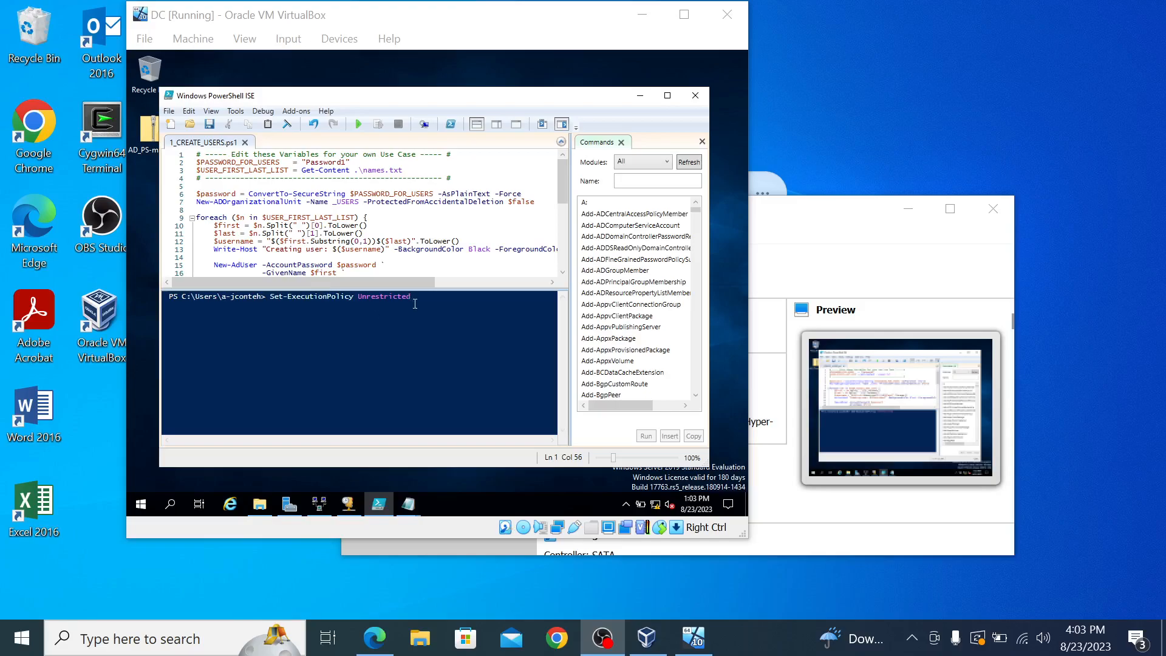
click(428, 329)
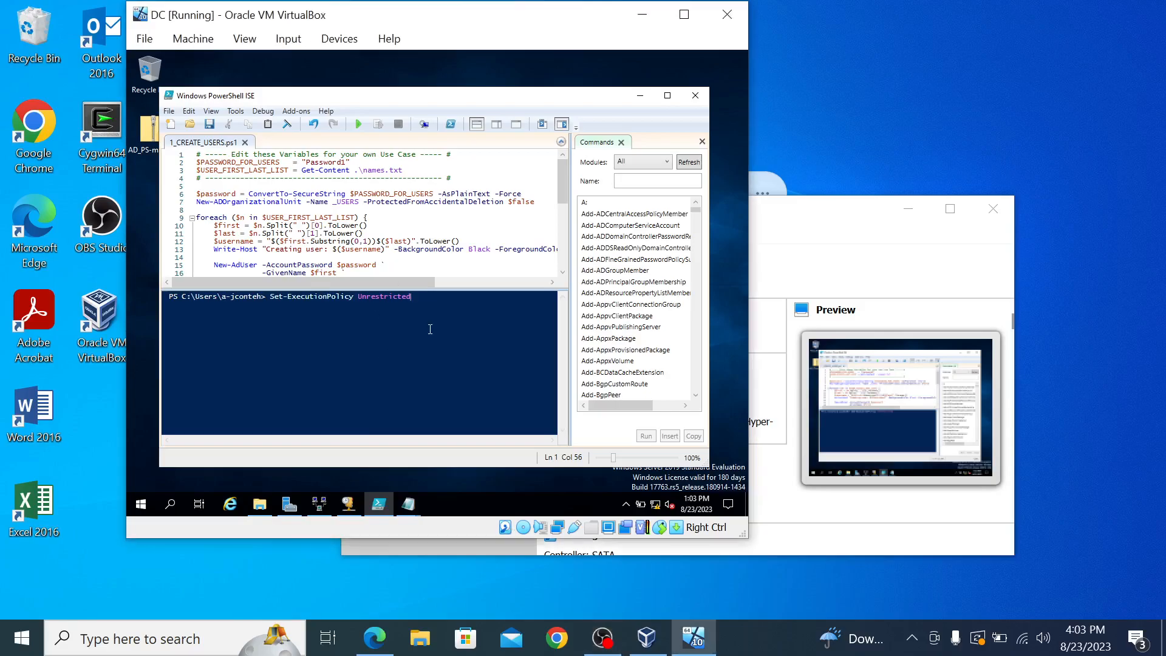
key(Return)
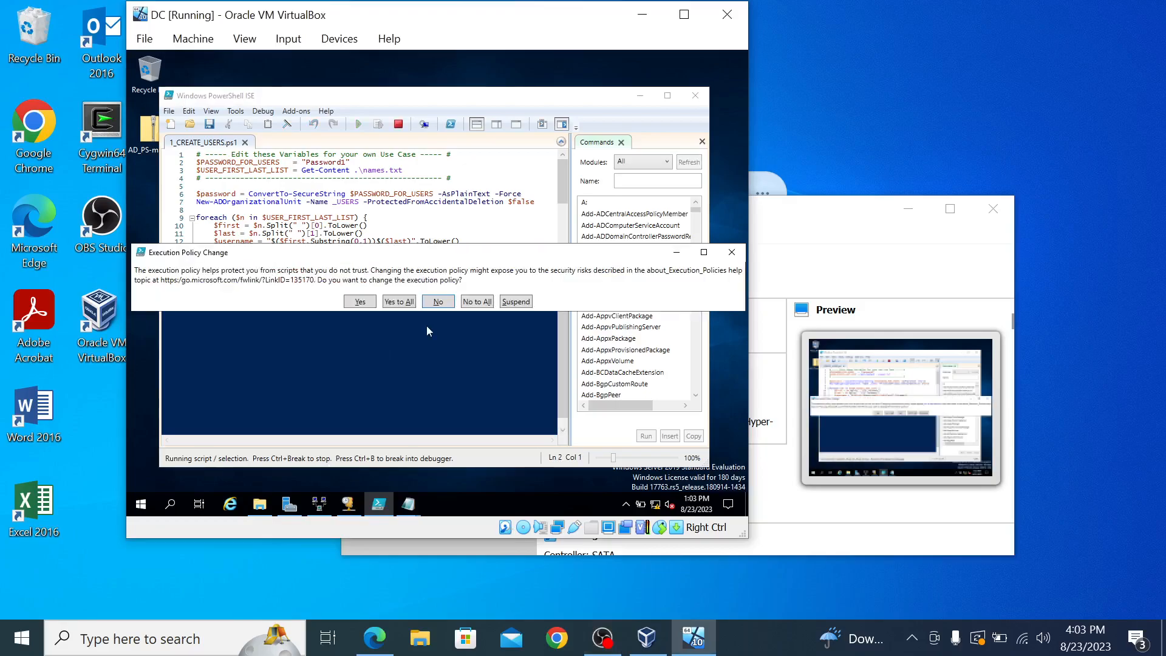
click(401, 303)
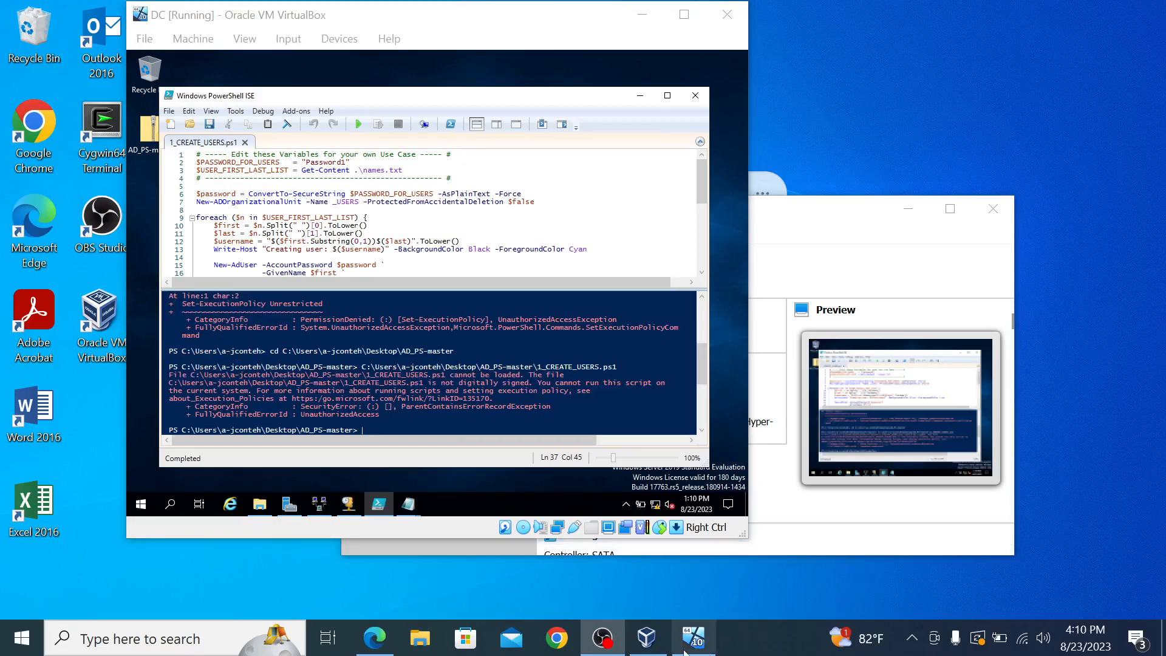
scroll(285, 389, down, 2)
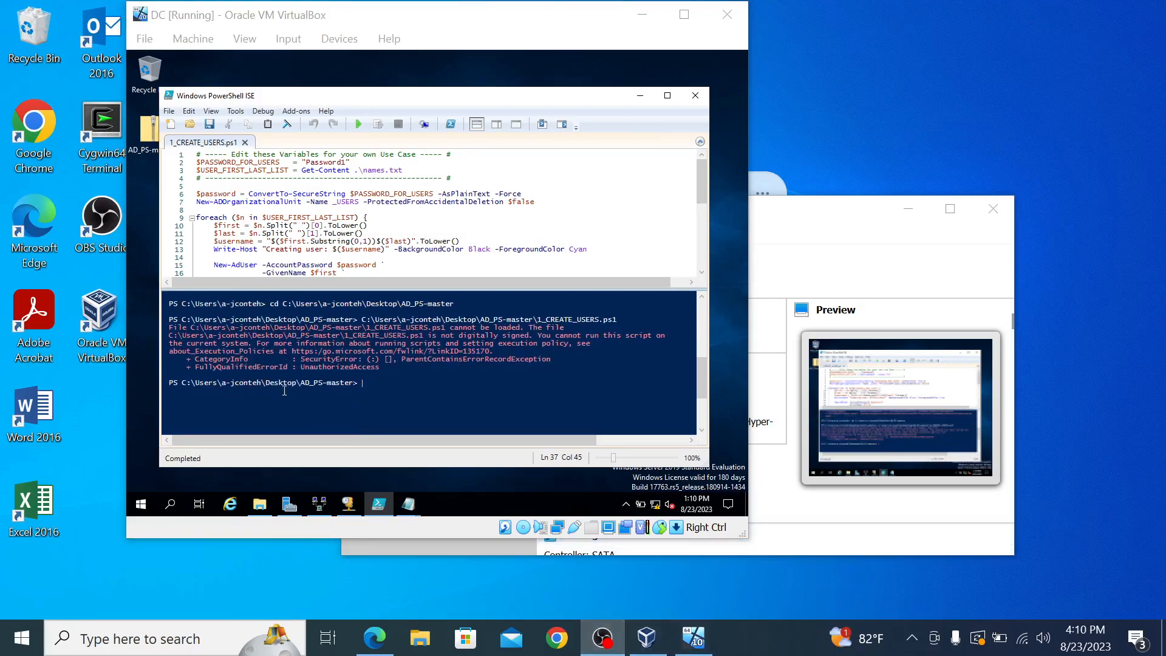
scroll(279, 402, up, 6)
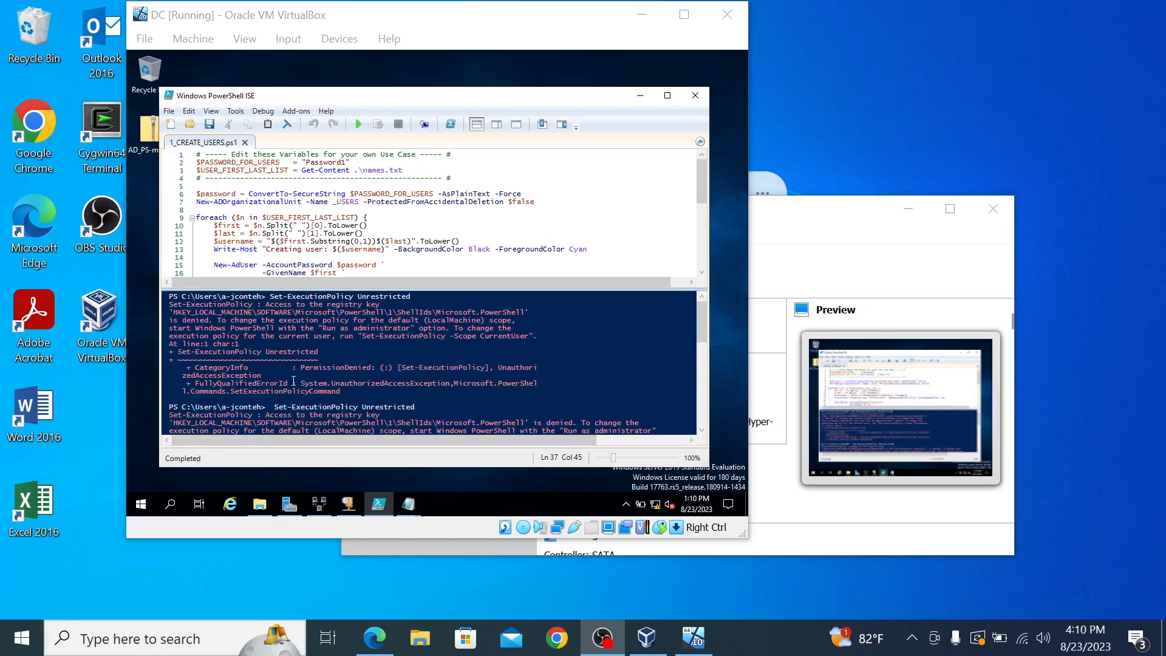
scroll(293, 380, down, 3)
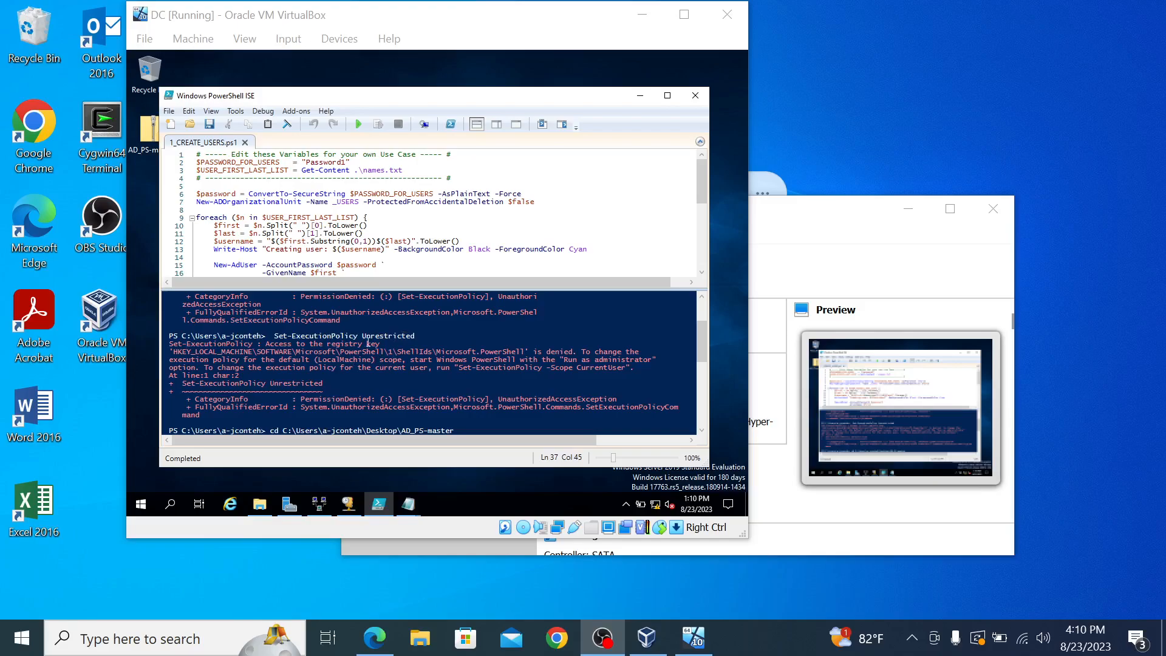
click(696, 97)
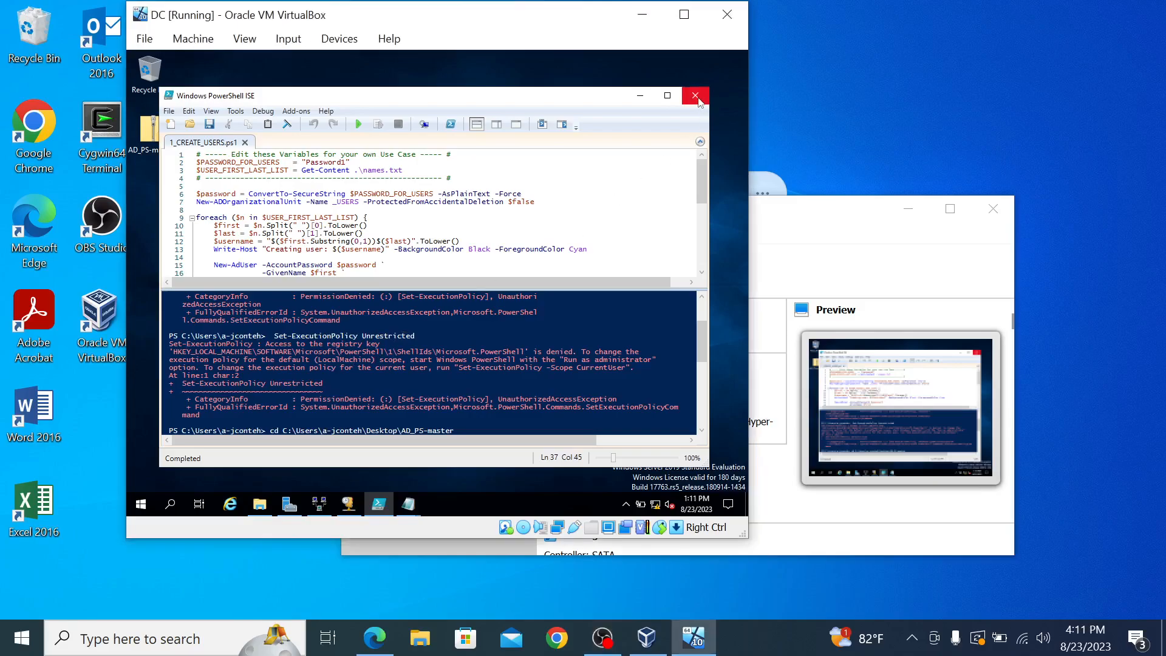
Step: Close PowerShell ISE and relaunch it from the Start menu as administrator, accepting UAC
click(696, 96)
click(141, 504)
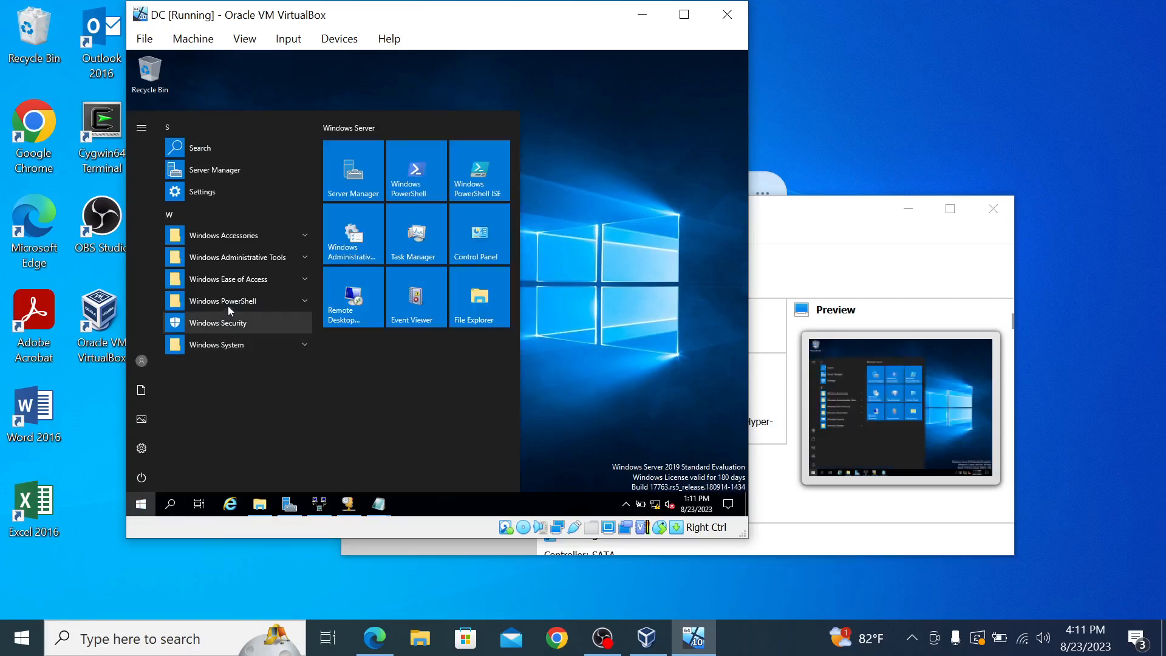
click(242, 301)
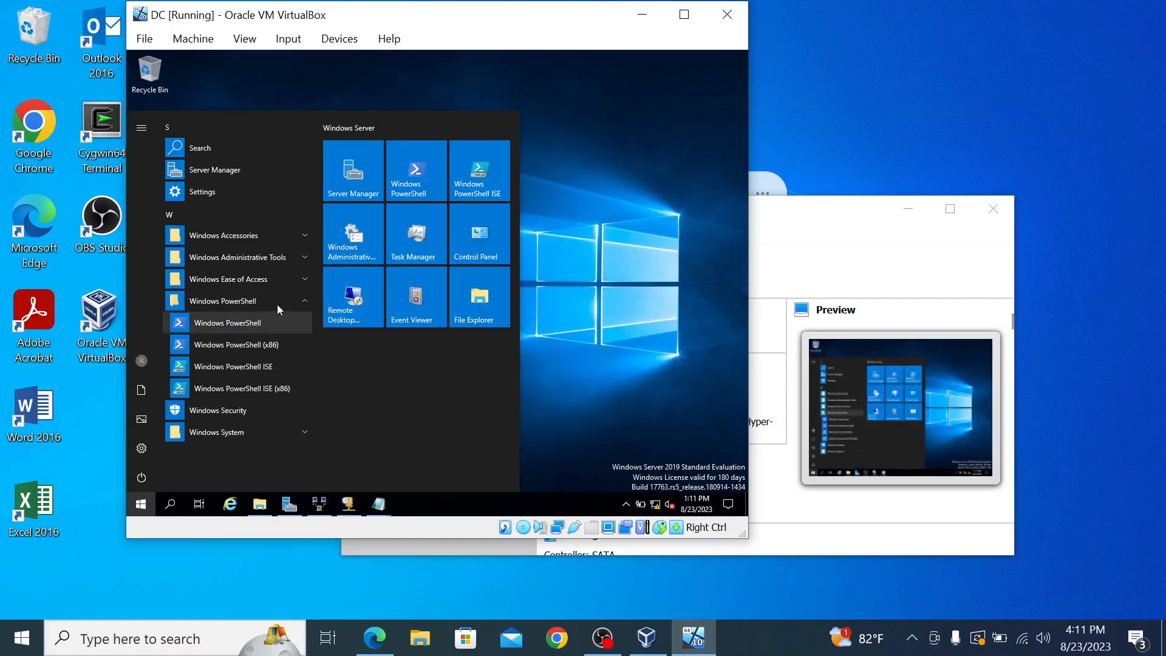
click(286, 366)
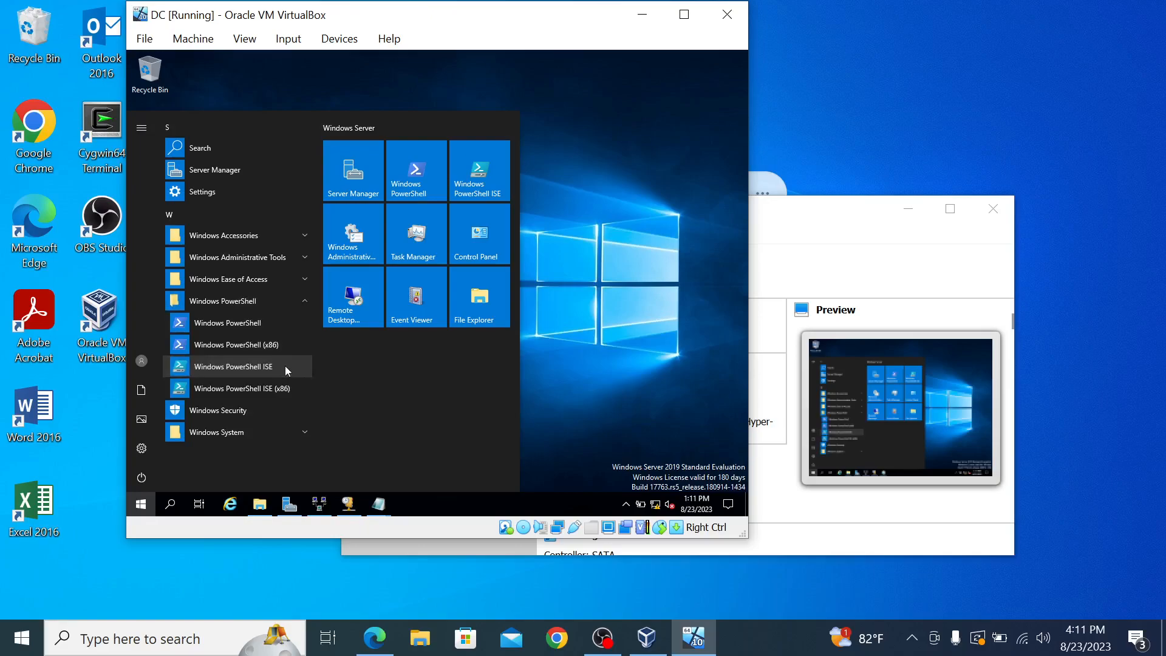
right_click(285, 366)
mouse_move(329, 408)
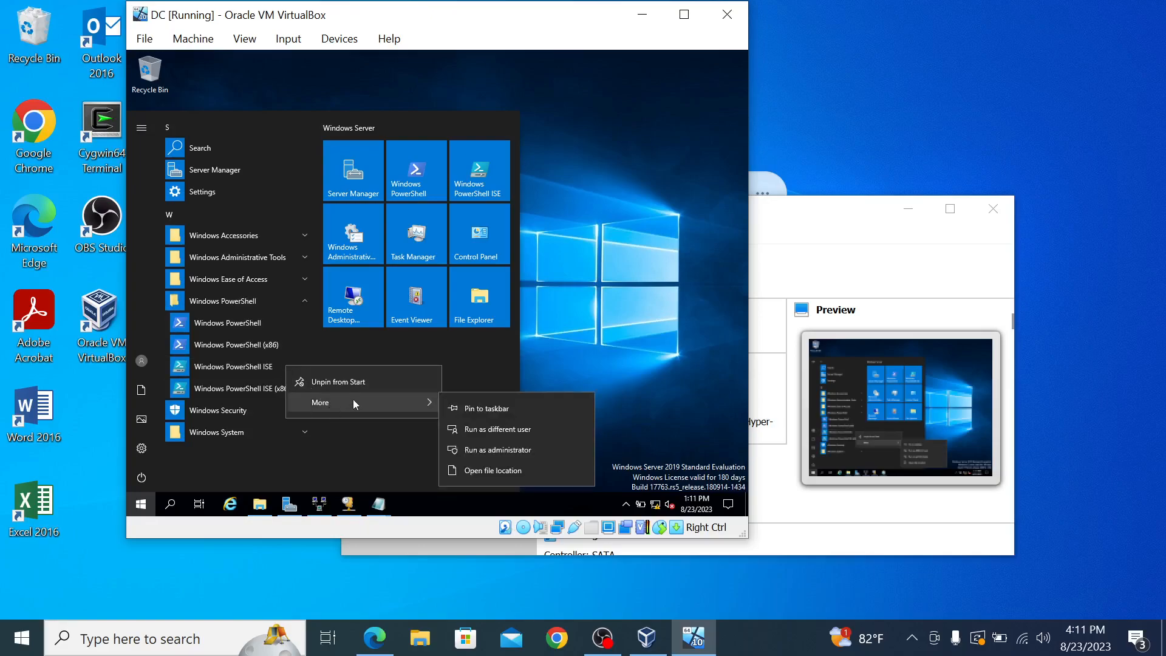
click(486, 451)
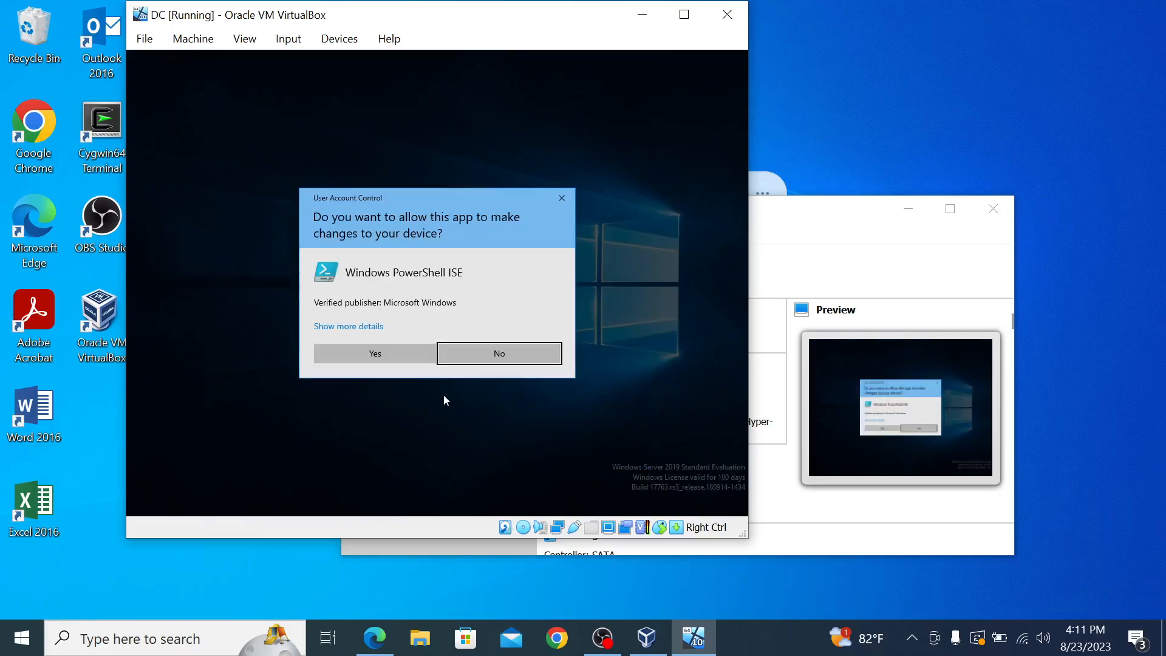
click(394, 353)
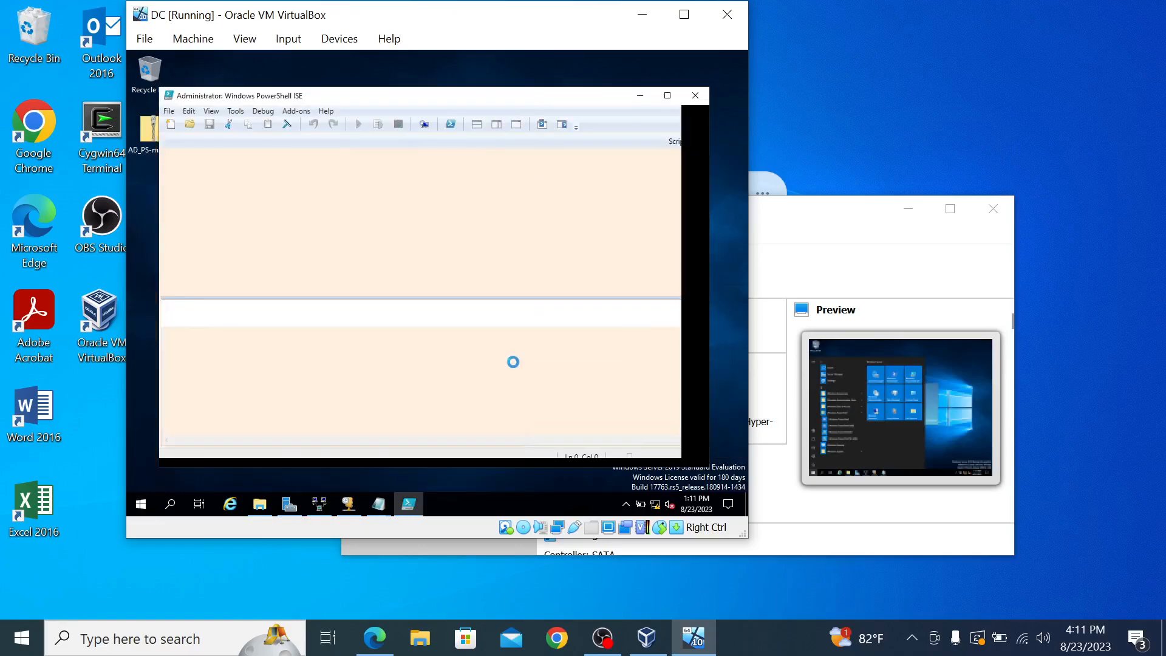
Step: Open 1_CREATE_USERS.ps1 from Desktop\AD_PS-master and start typing Set-Ex in the console
click(191, 126)
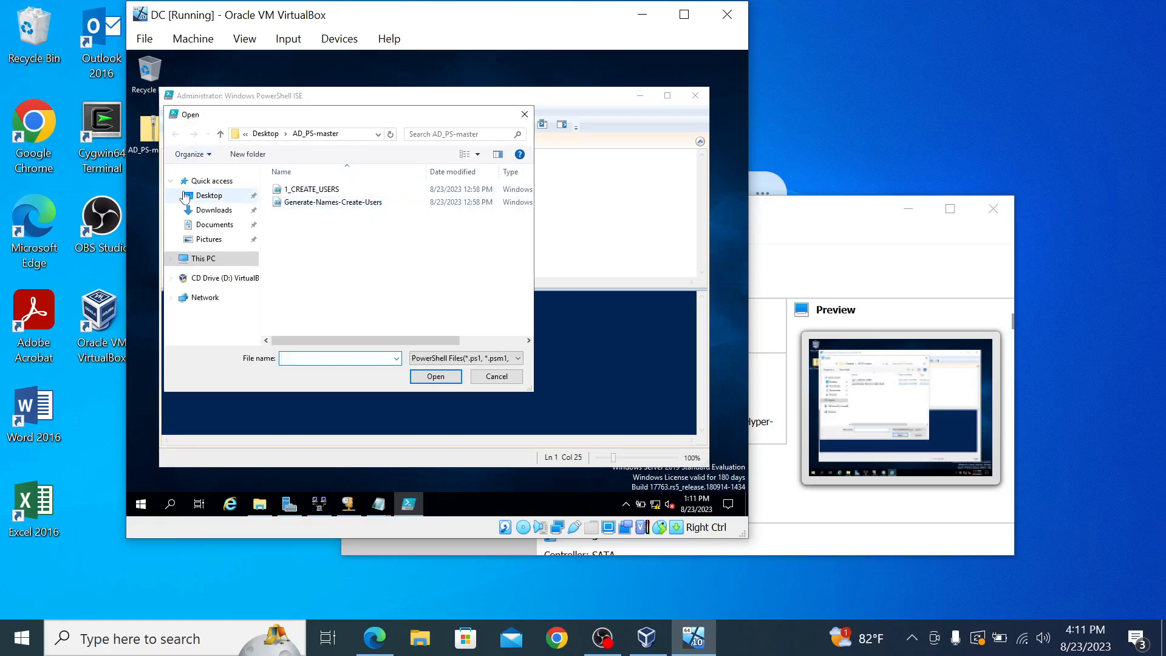
click(188, 197)
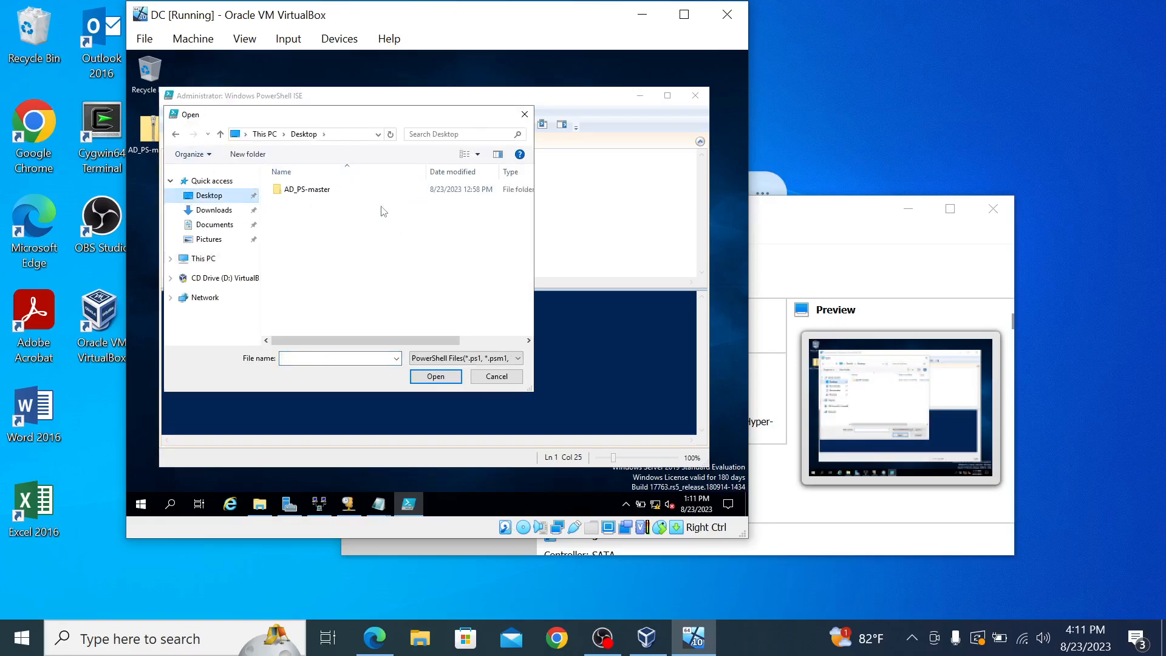
double_click(371, 191)
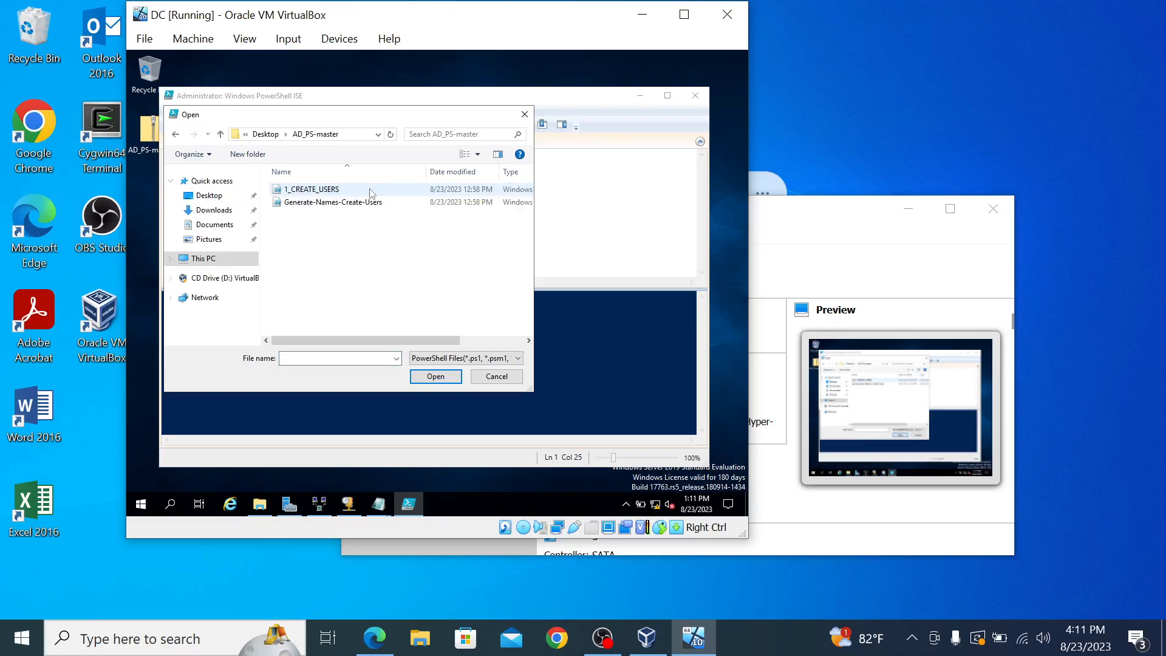
double_click(371, 191)
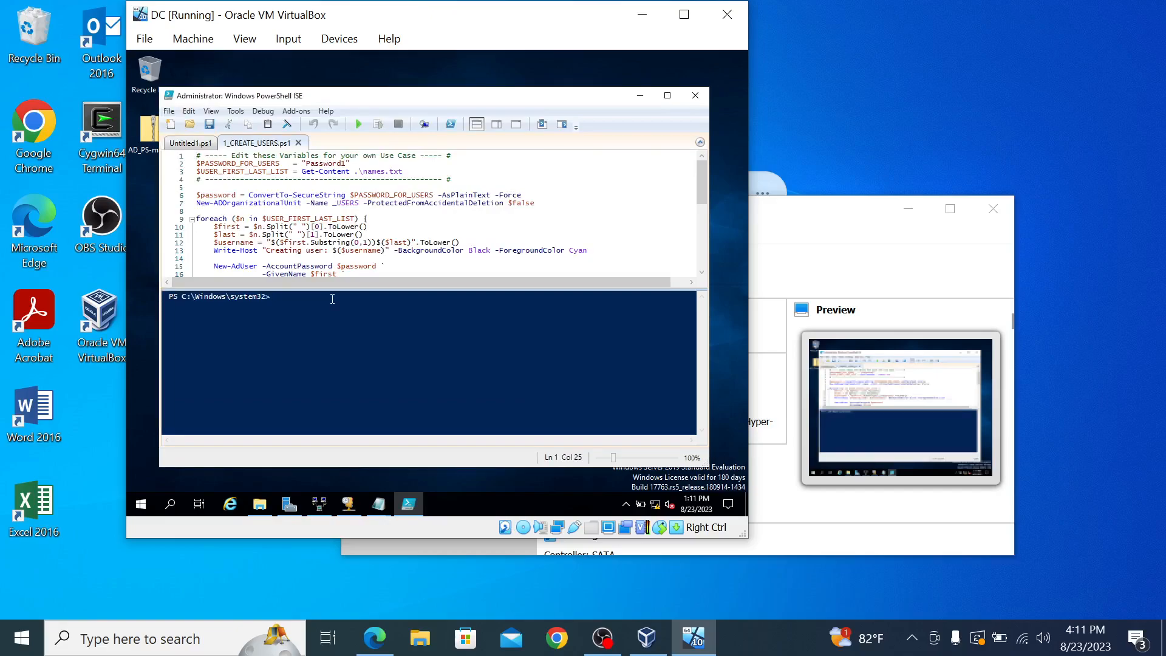
text(Set-E)
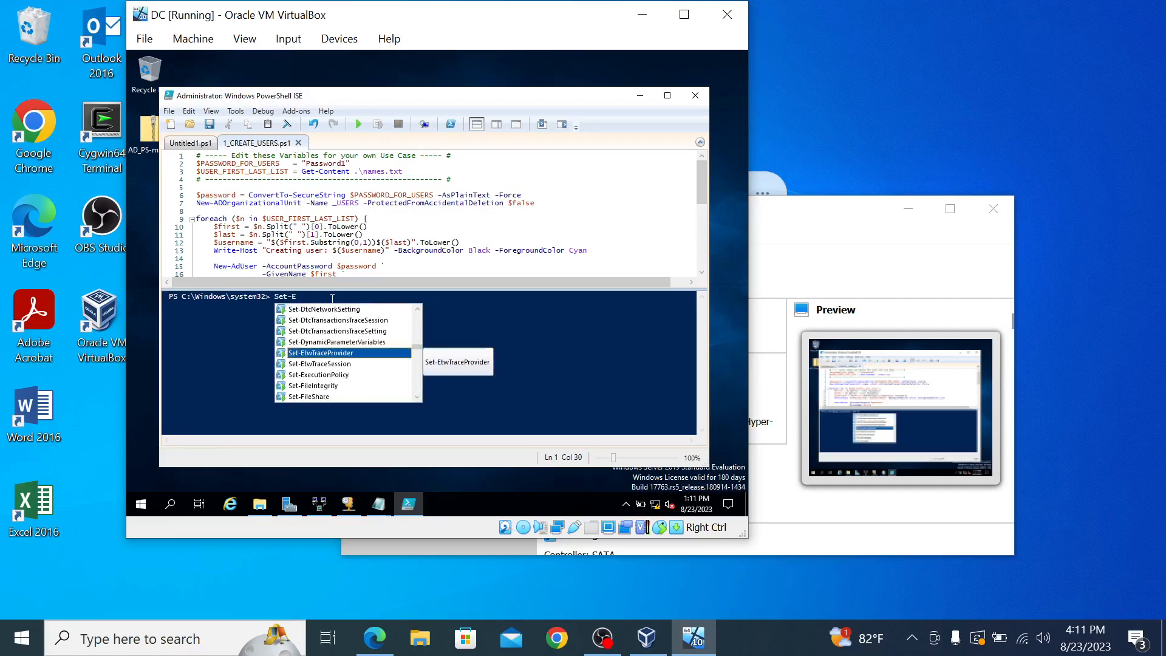
text(x)
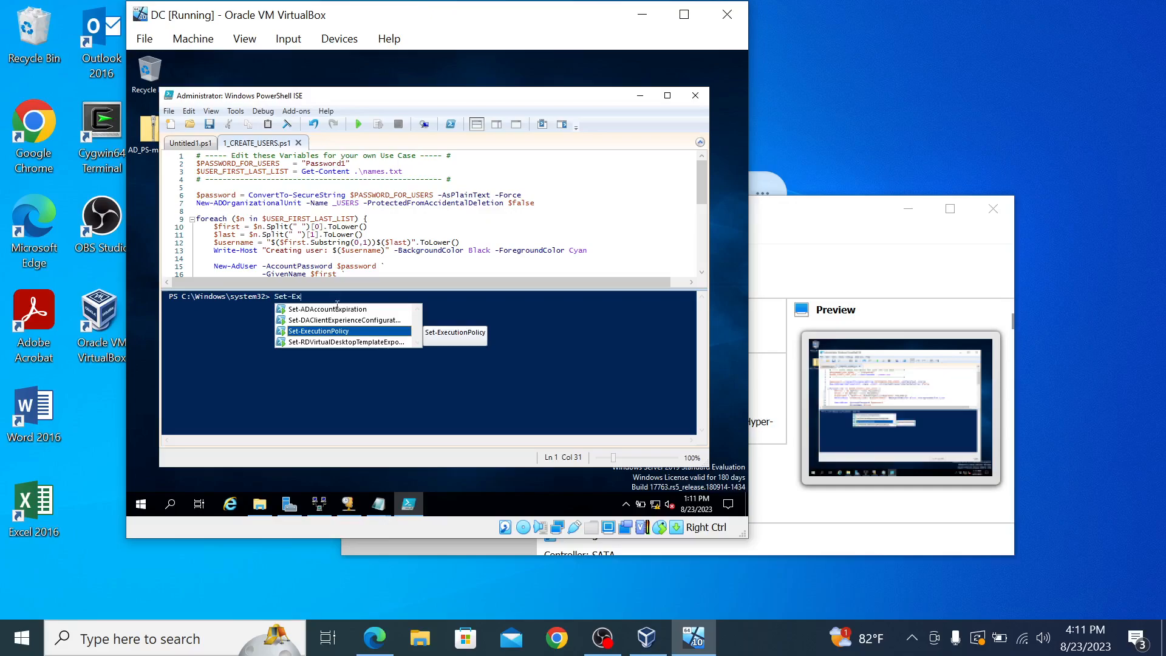
Step: Run Set-ExecutionPolicy Unrestricted and confirm the execution policy change
double_click(346, 331)
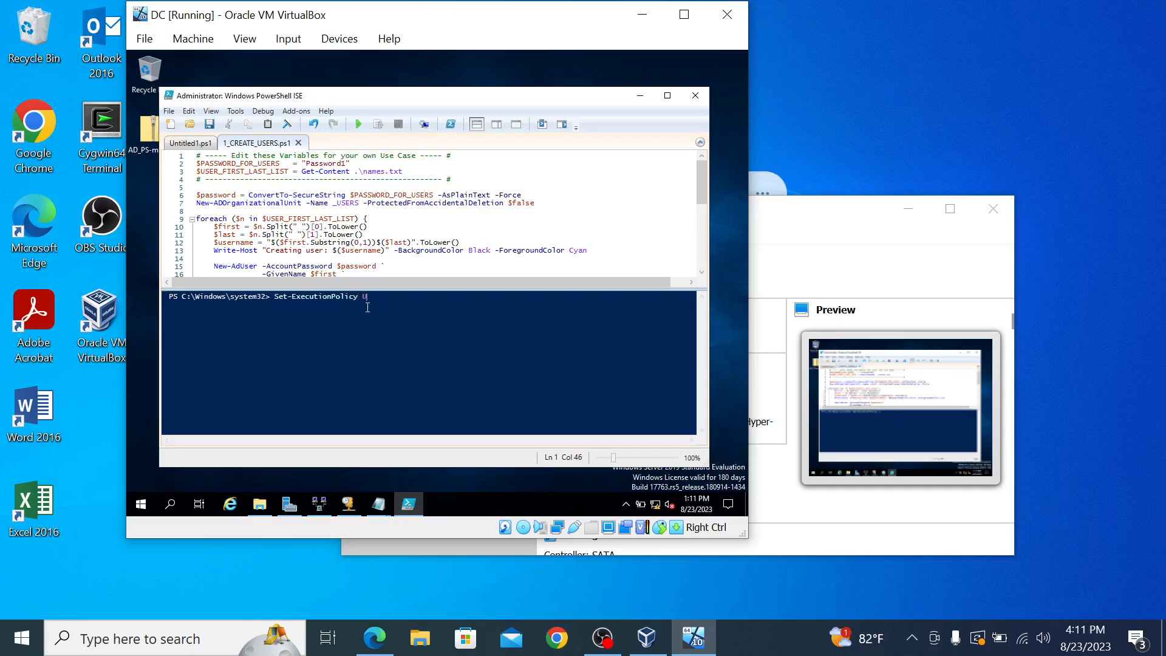
text(Unrestricted)
key(Return)
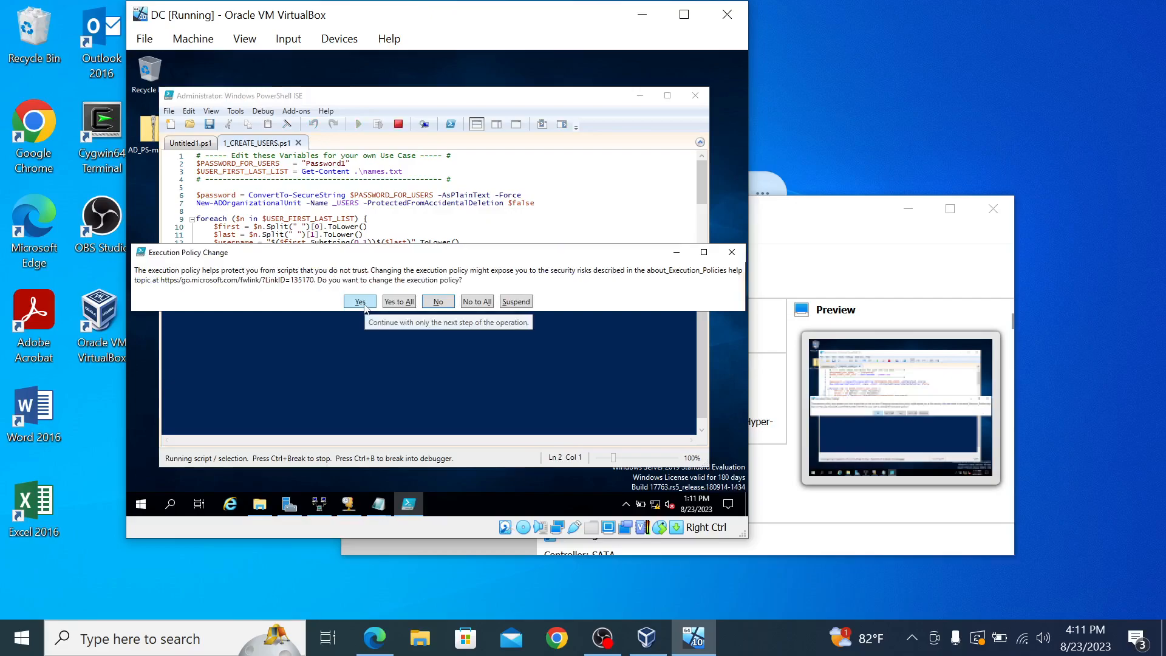
click(398, 301)
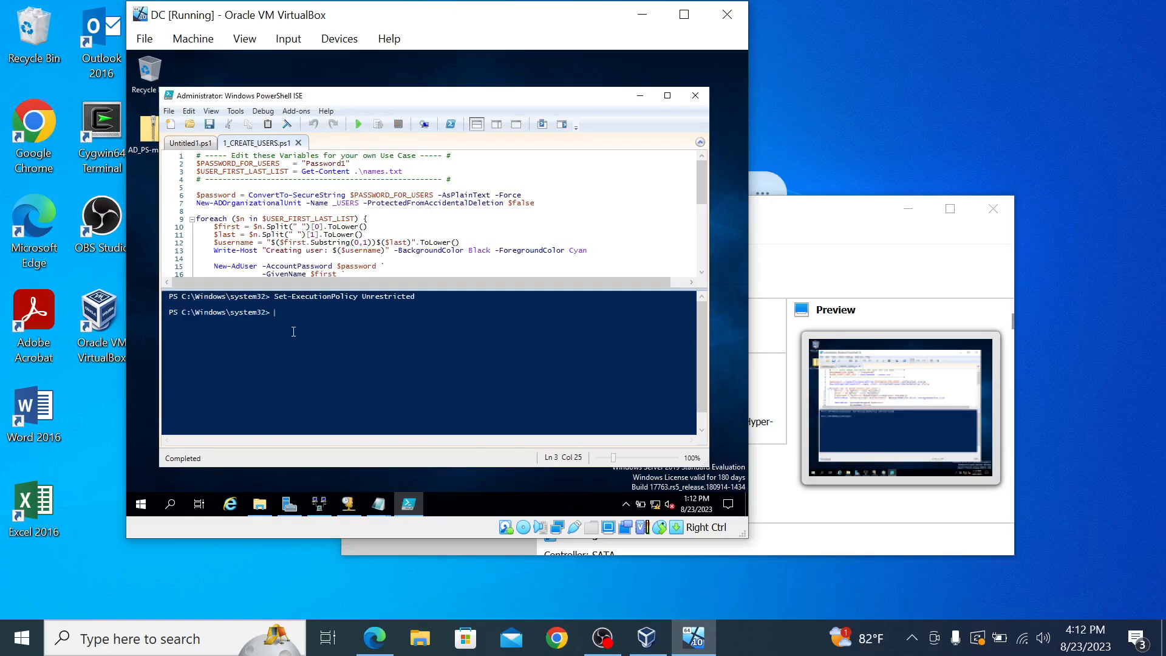
Step: Change the console directory with cd to C:\Users\<user>\Desktop\AD_PS-master using path autocompletion
text(cd)
text(\)
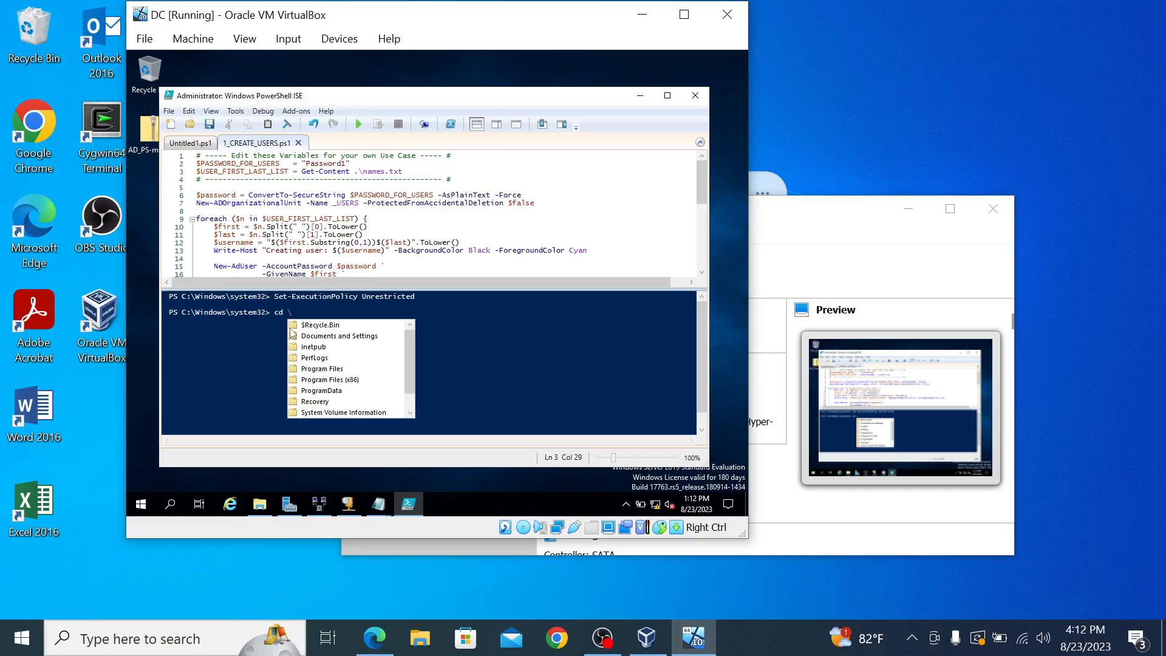
text(user)
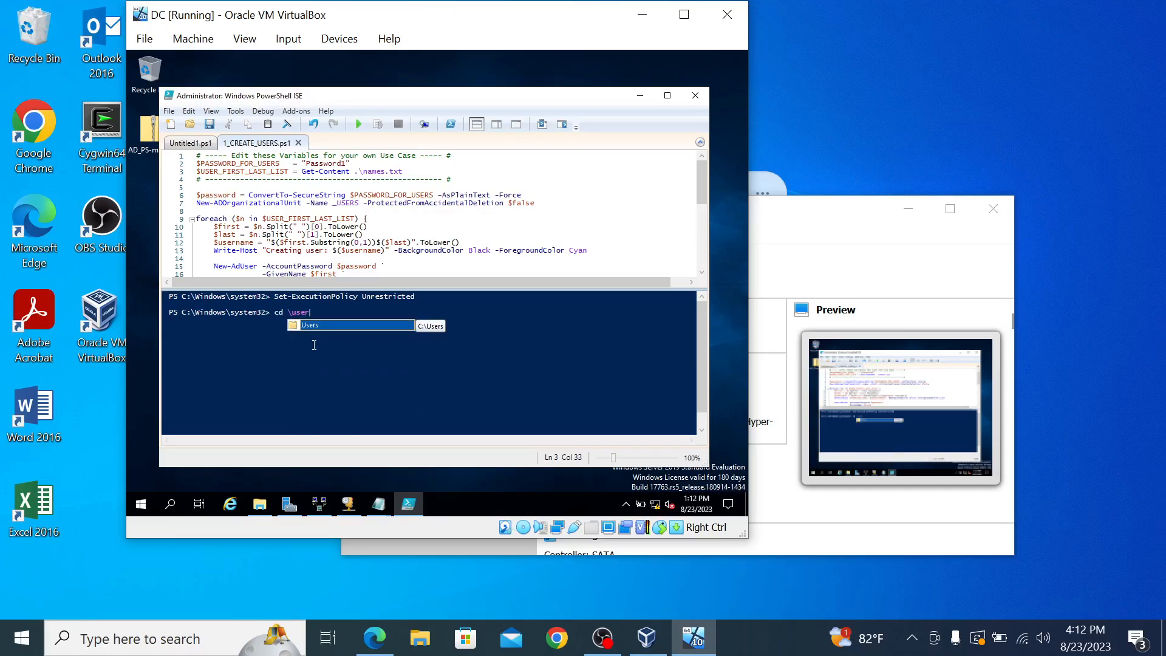
double_click(371, 326)
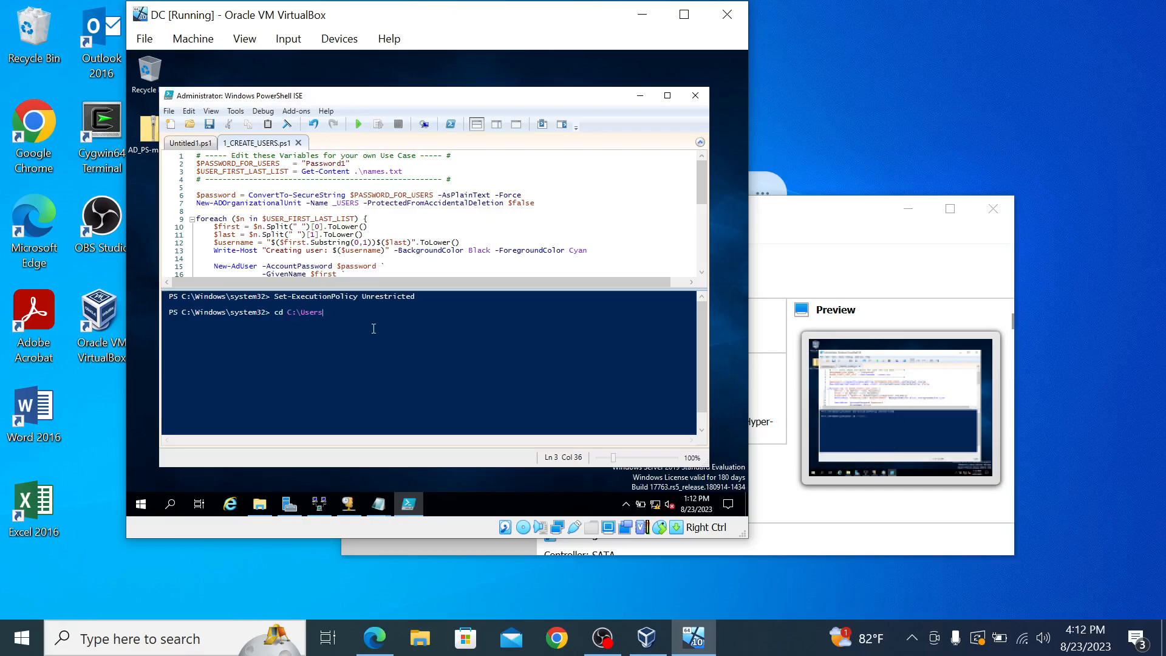
text(\)
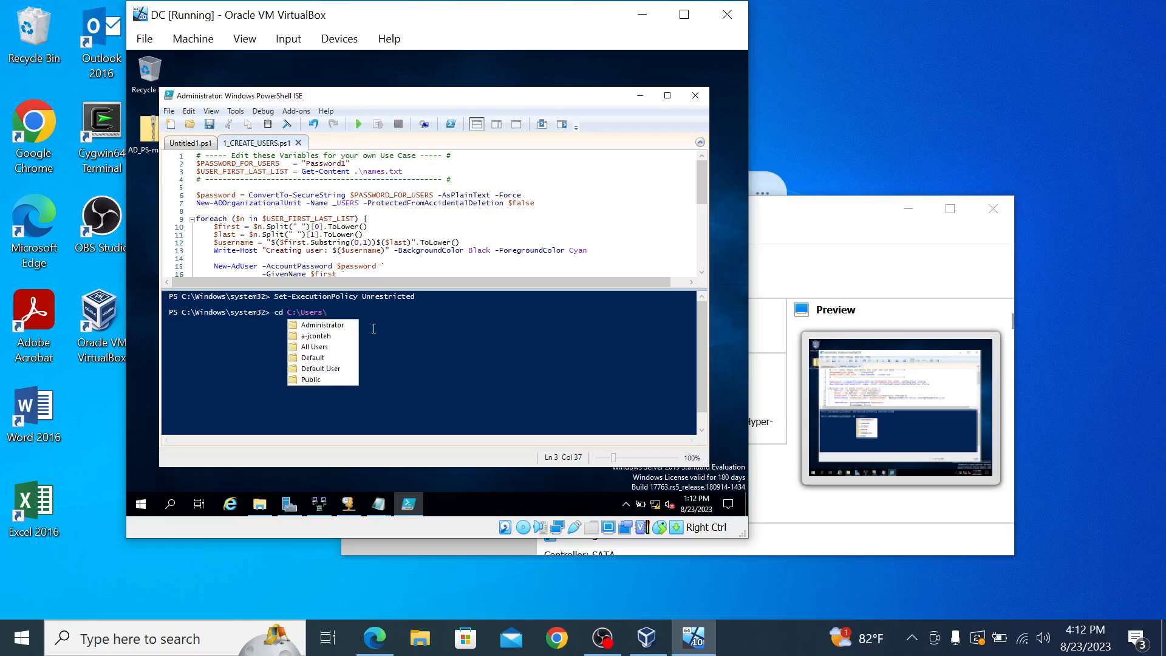
click(311, 338)
double_click(310, 337)
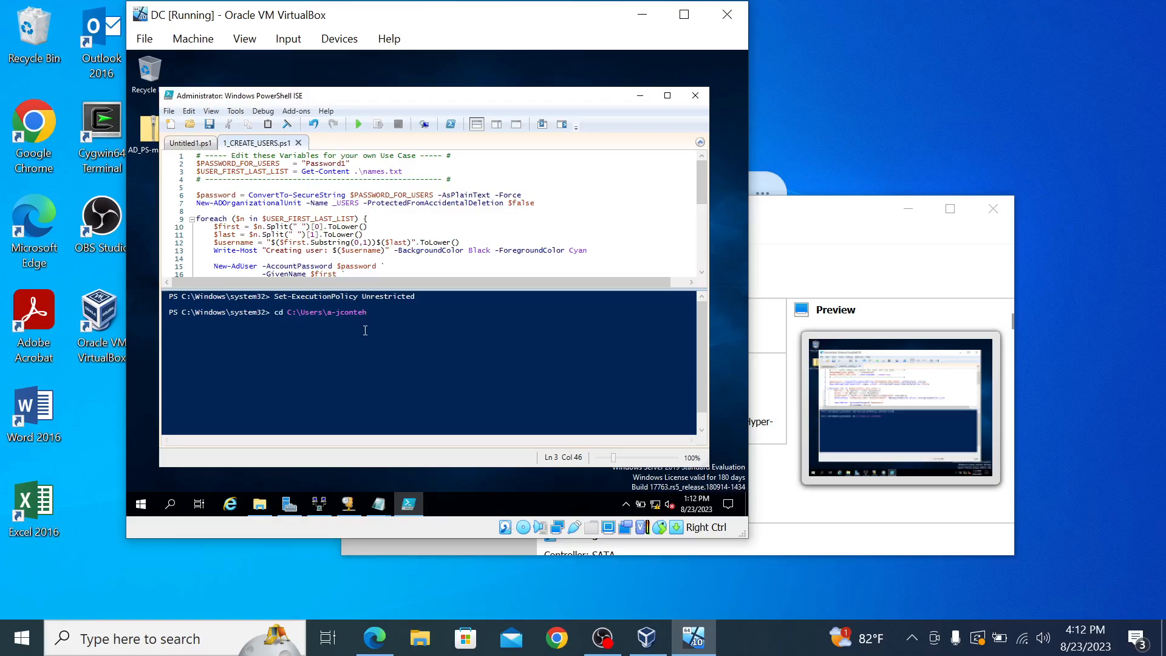
text(\)
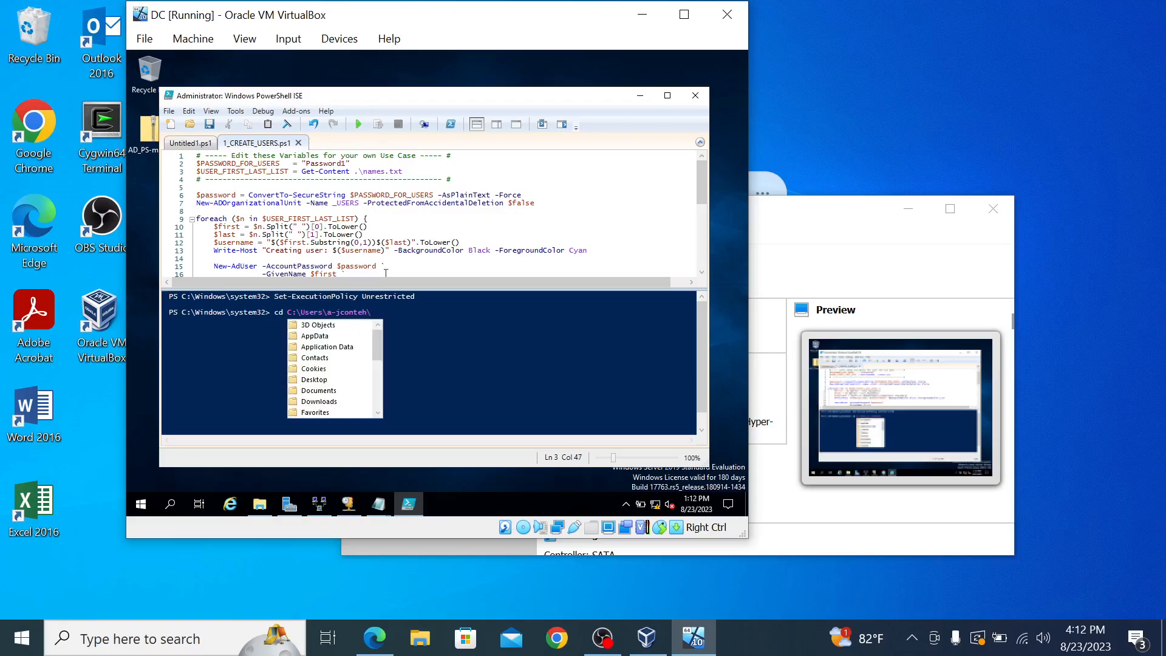
double_click(319, 379)
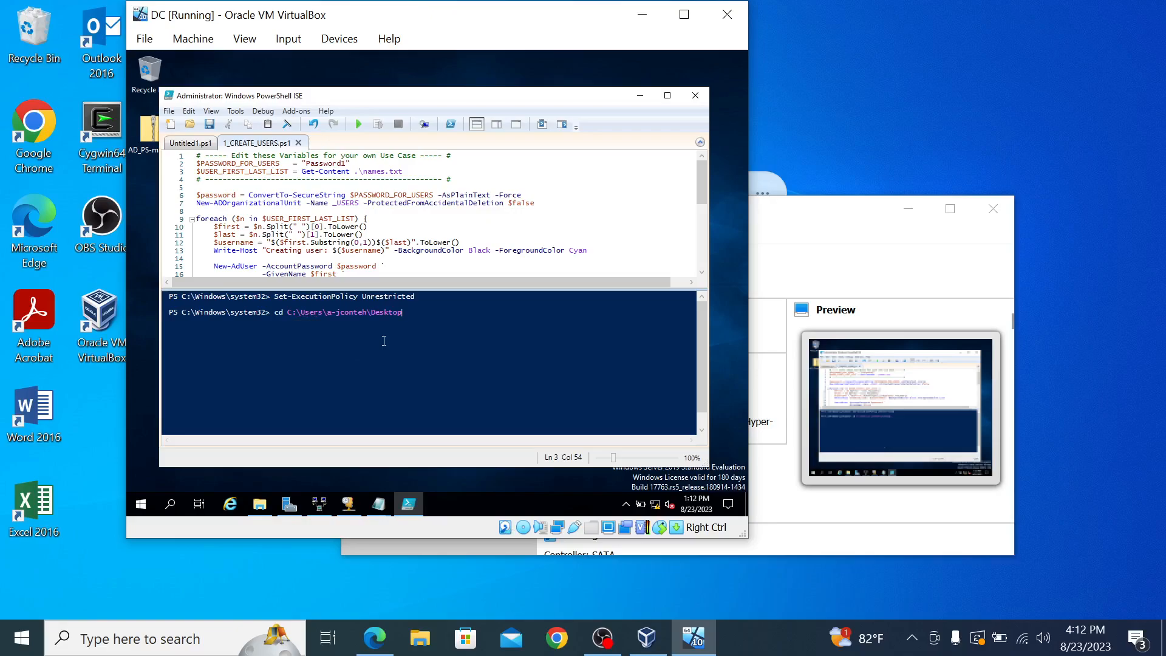
text(\)
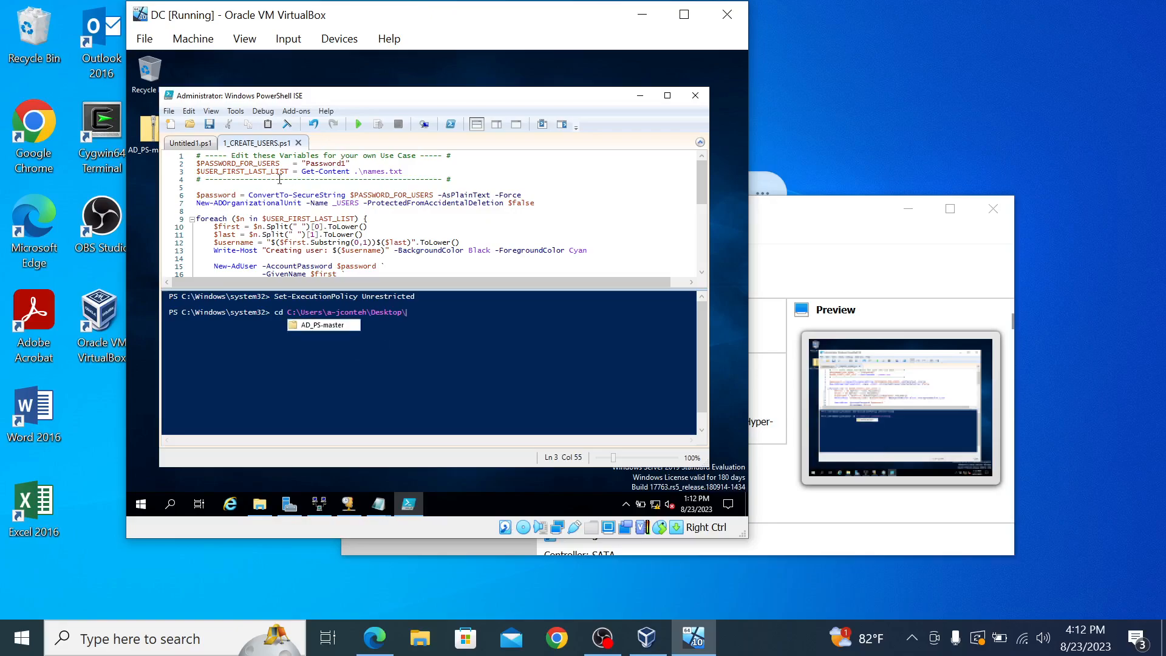
double_click(320, 328)
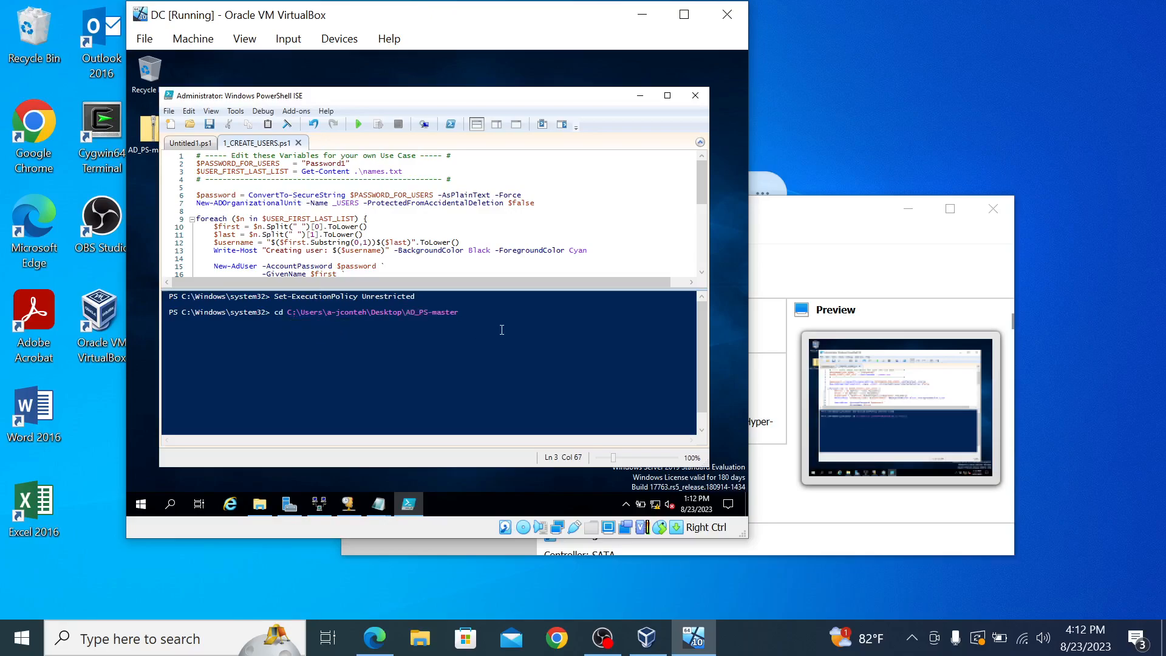
key(Return)
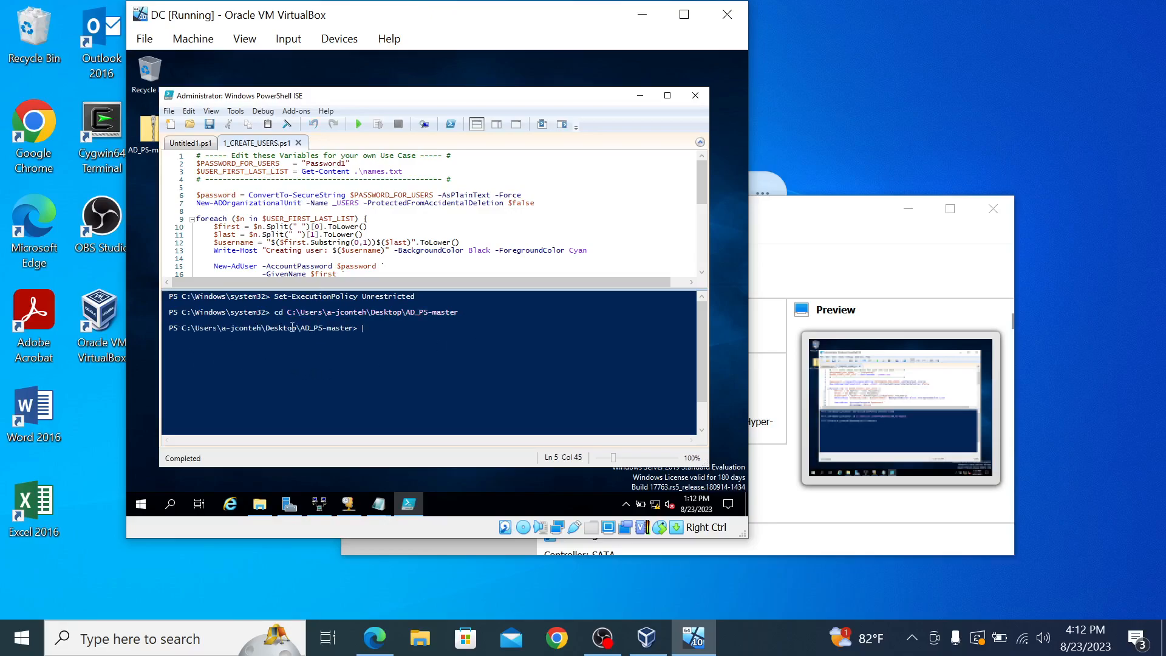
Step: Run 1_CREATE_USERS.ps1, allowing it to run once
click(360, 125)
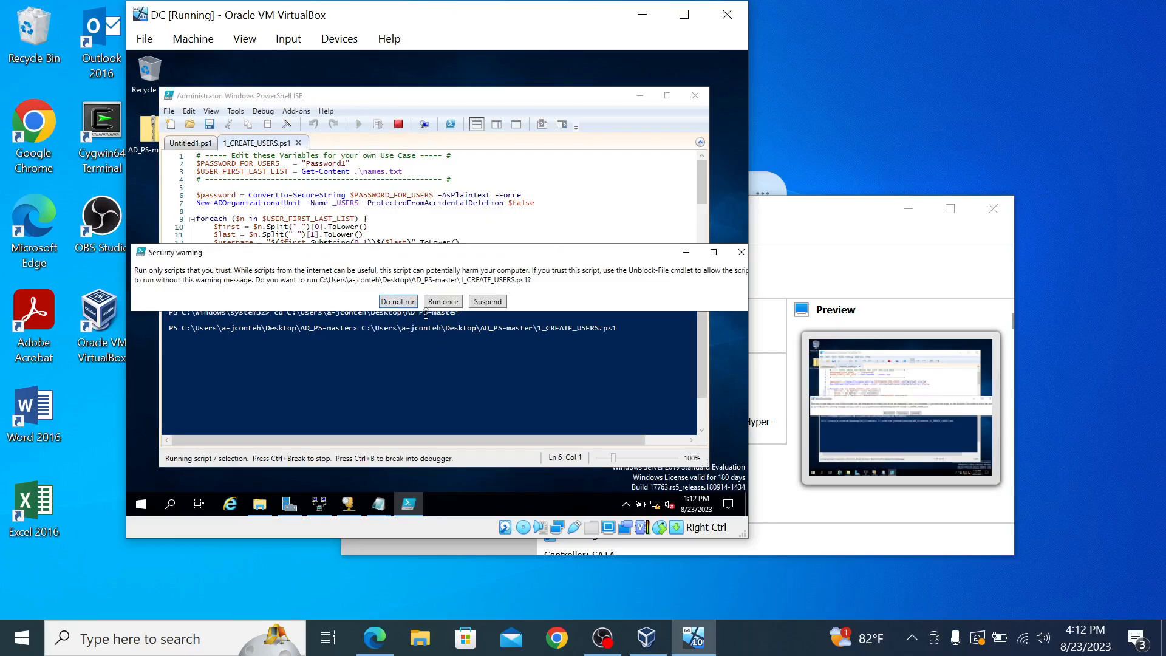
click(443, 301)
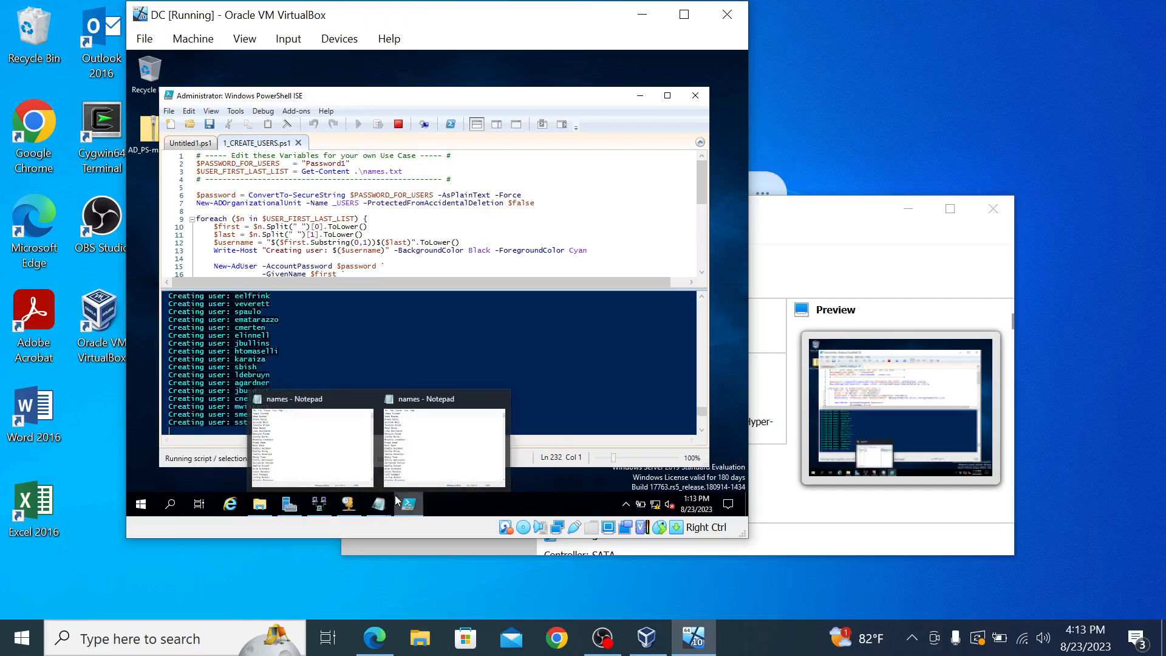
Step: Bring up the DHCP console, then launch Active Directory Users and Computers from Windows Administrative Tools
mouse_move(379, 509)
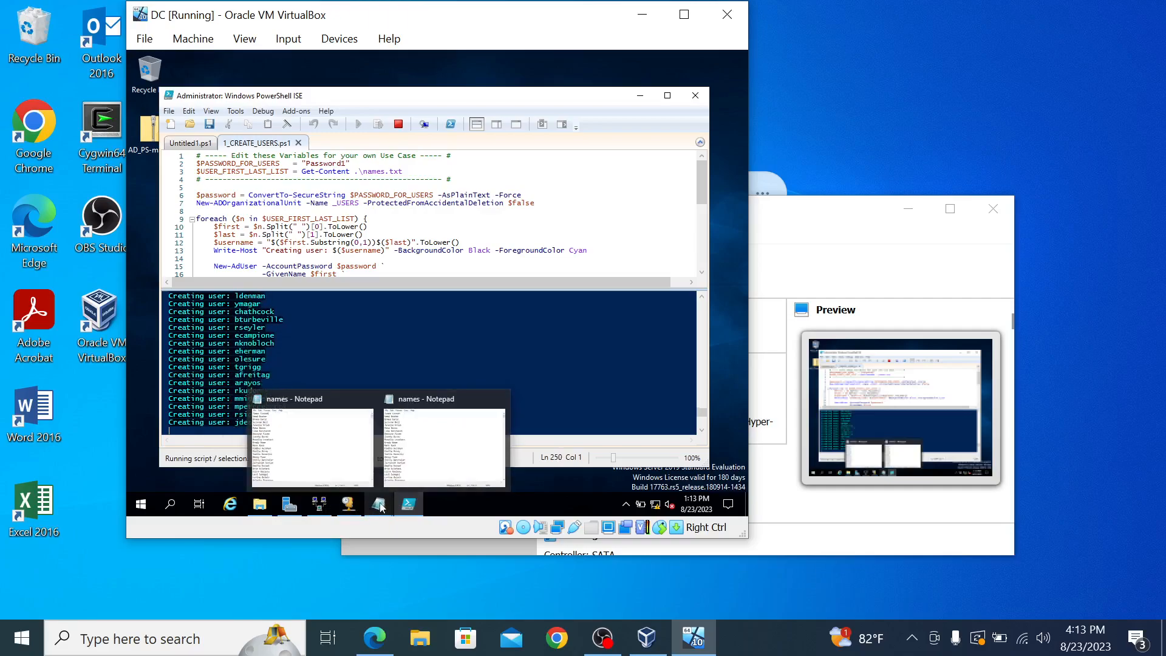
click(349, 506)
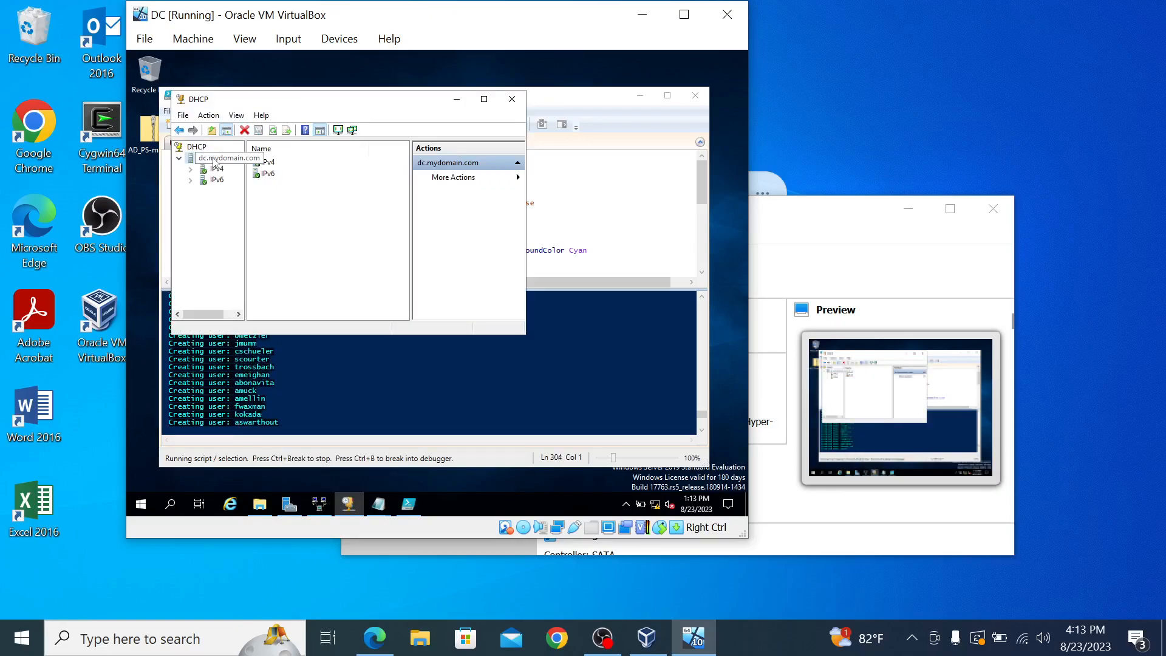
click(139, 506)
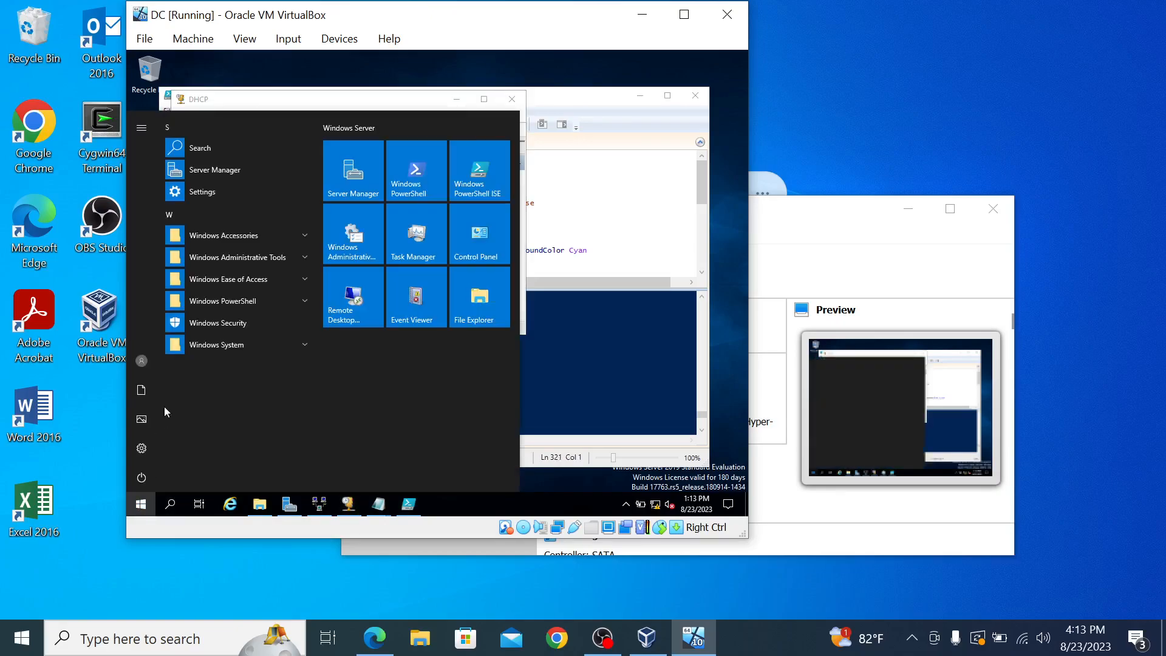
click(235, 256)
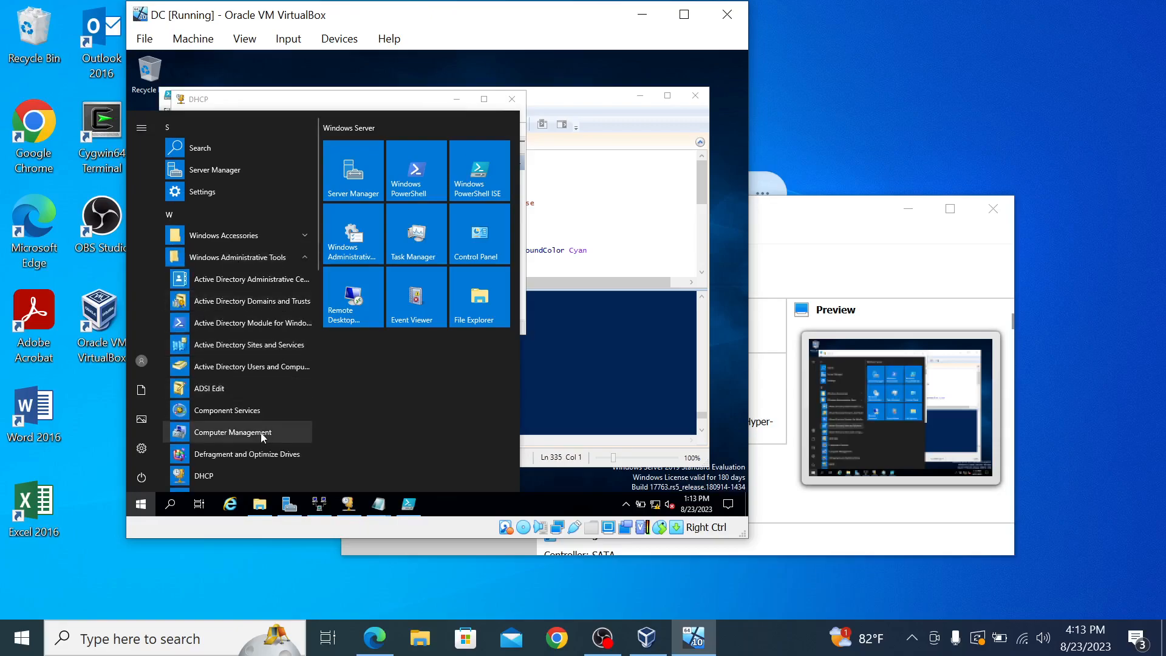
click(288, 367)
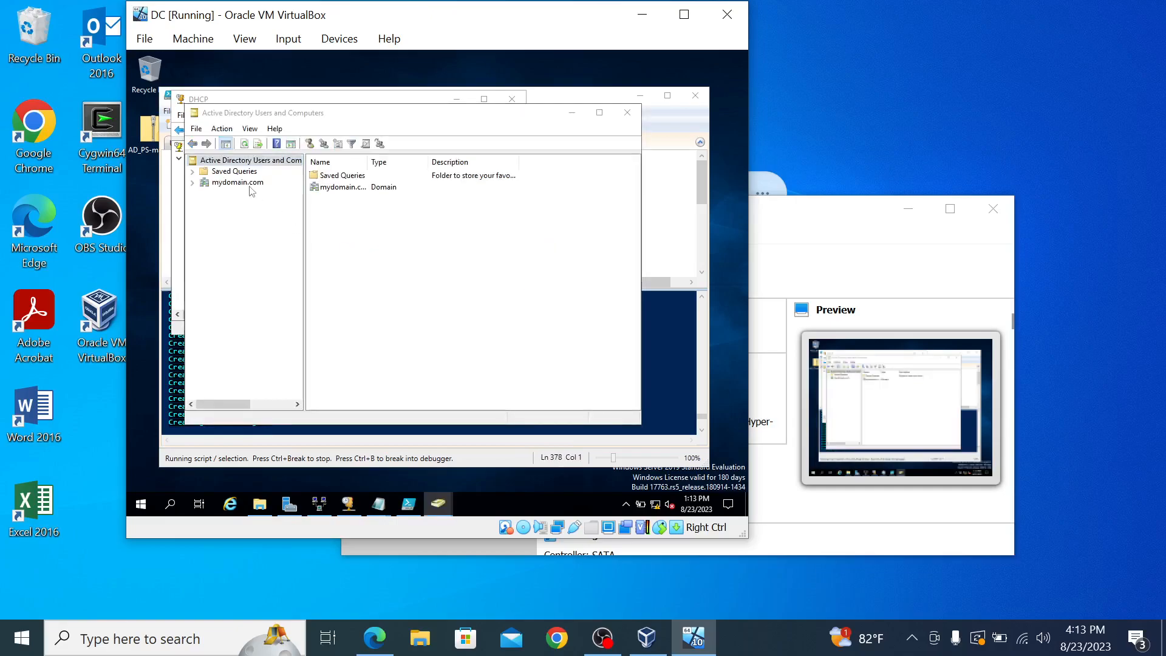
Step: Expand mydomain.com, browse the accounts in the _USERS OU, then minimize the window
click(249, 185)
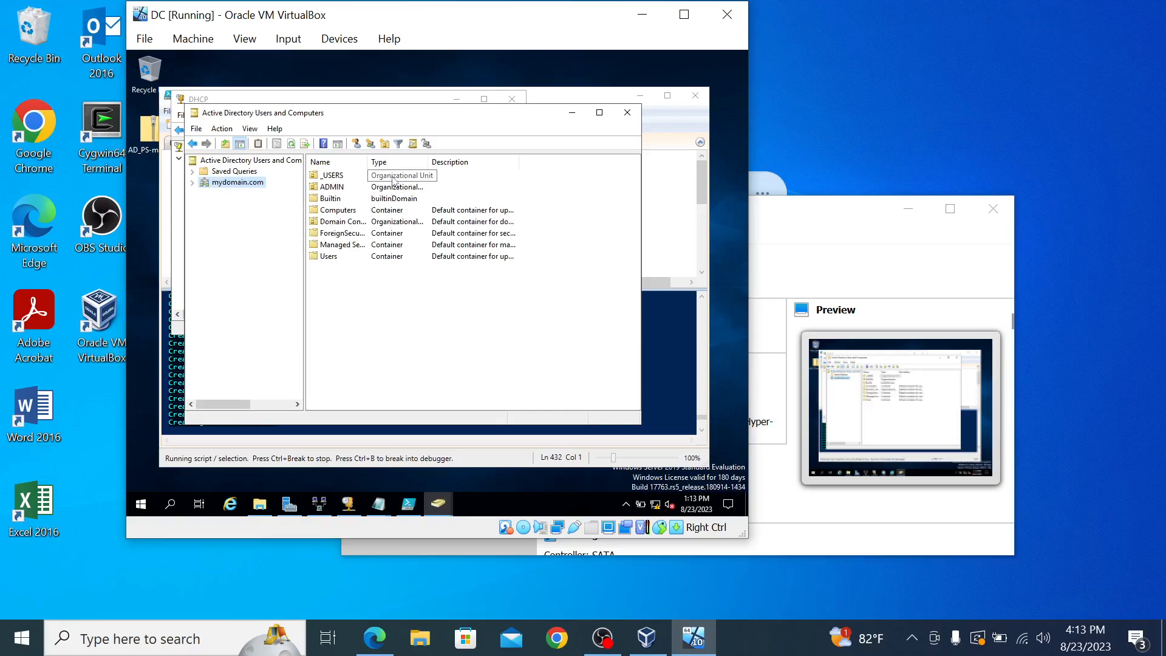
double_click(332, 176)
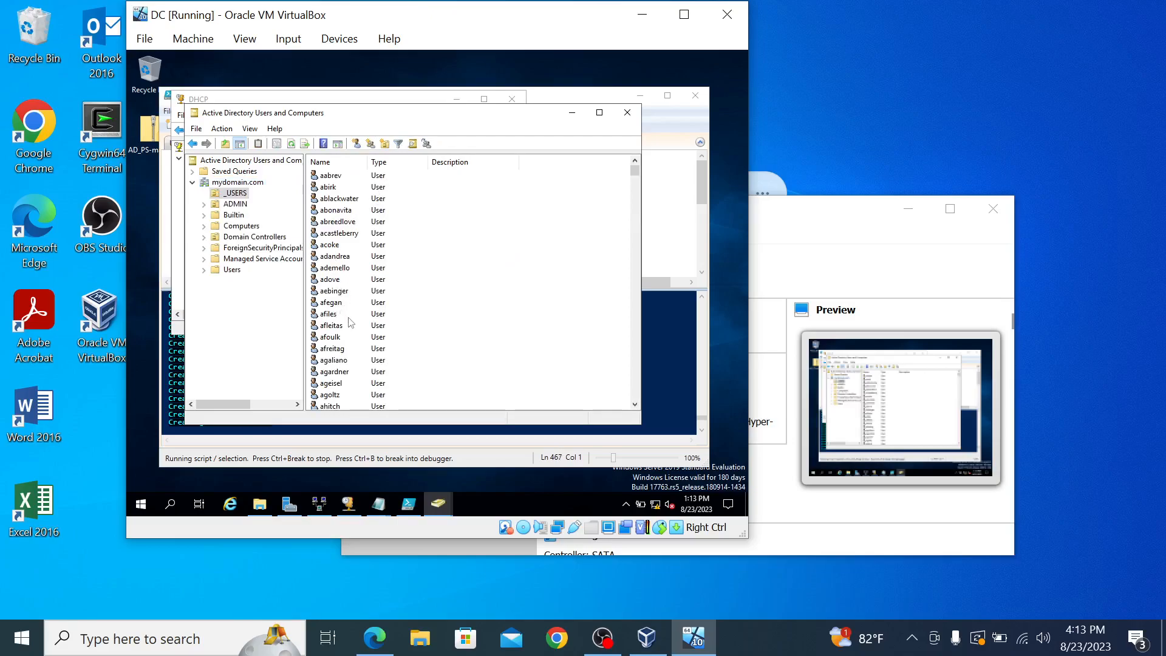
scroll(351, 323, down, 20)
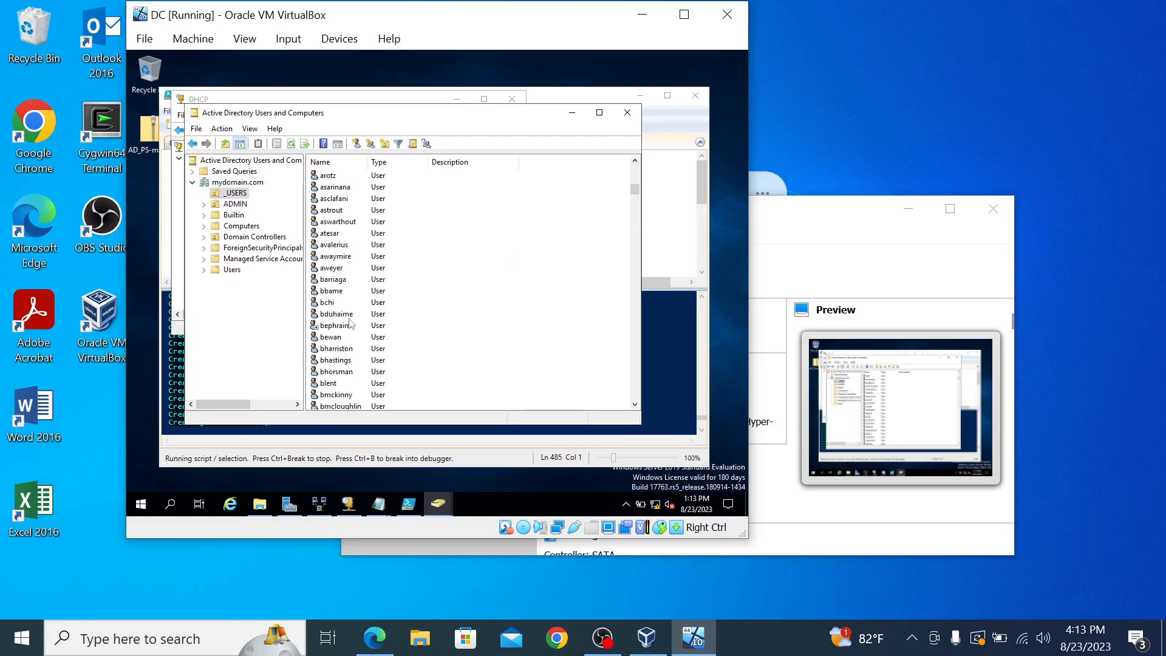
scroll(351, 322, down, 20)
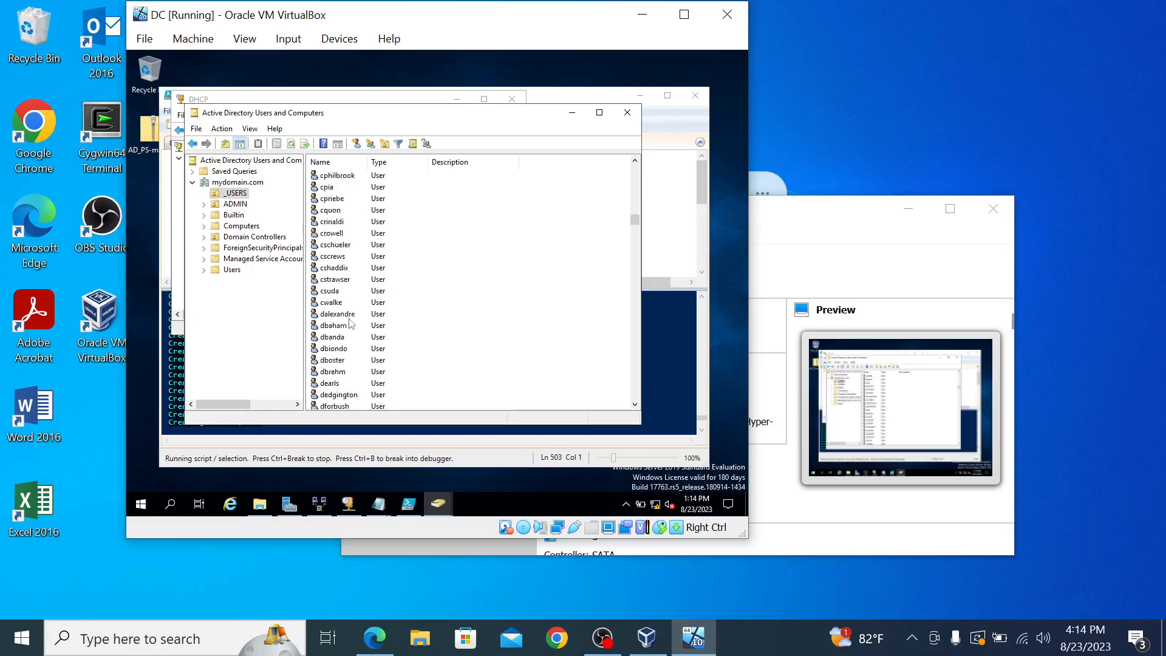
scroll(351, 323, down, 20)
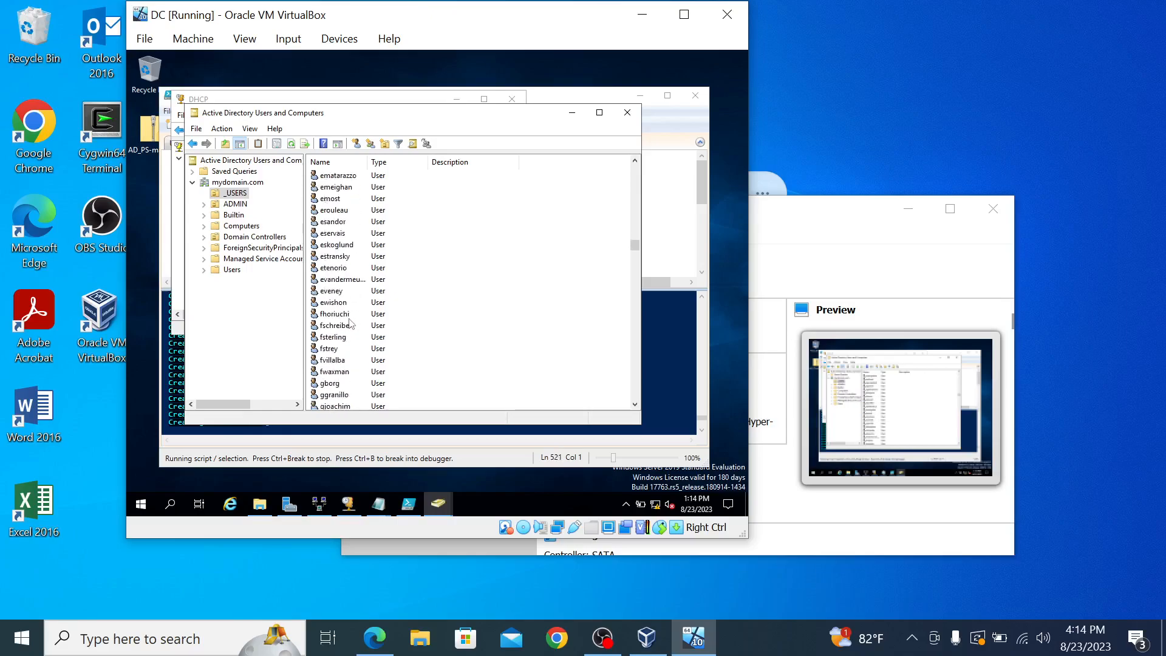
scroll(311, 336, up, 15)
scroll(310, 337, up, 10)
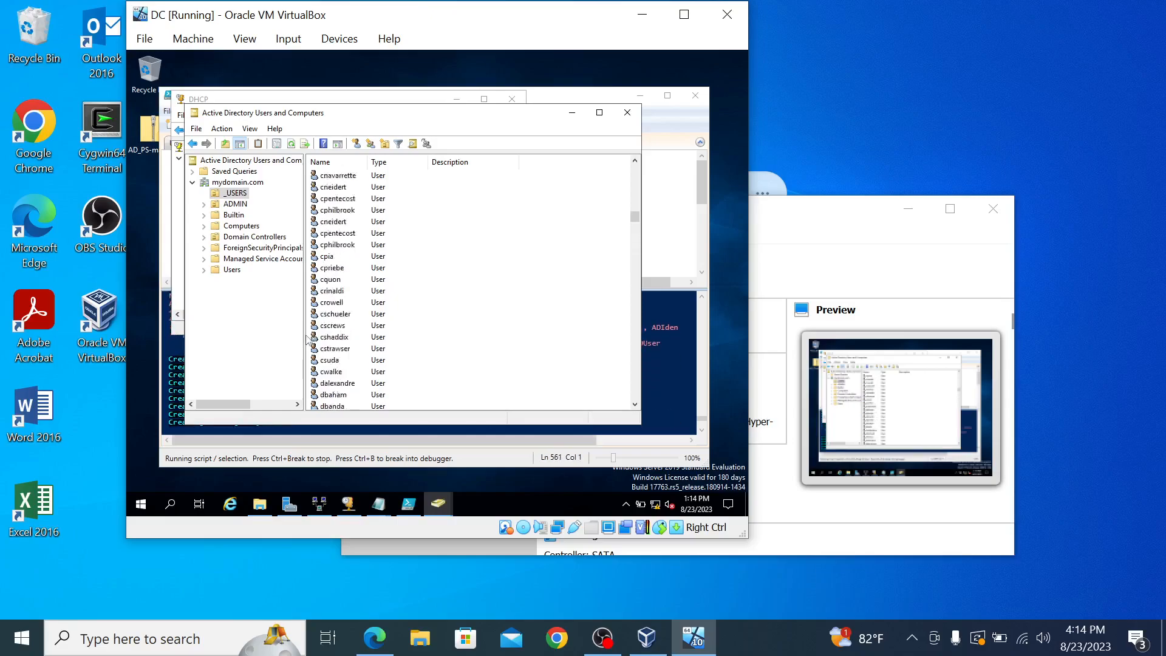
scroll(308, 340, up, 8)
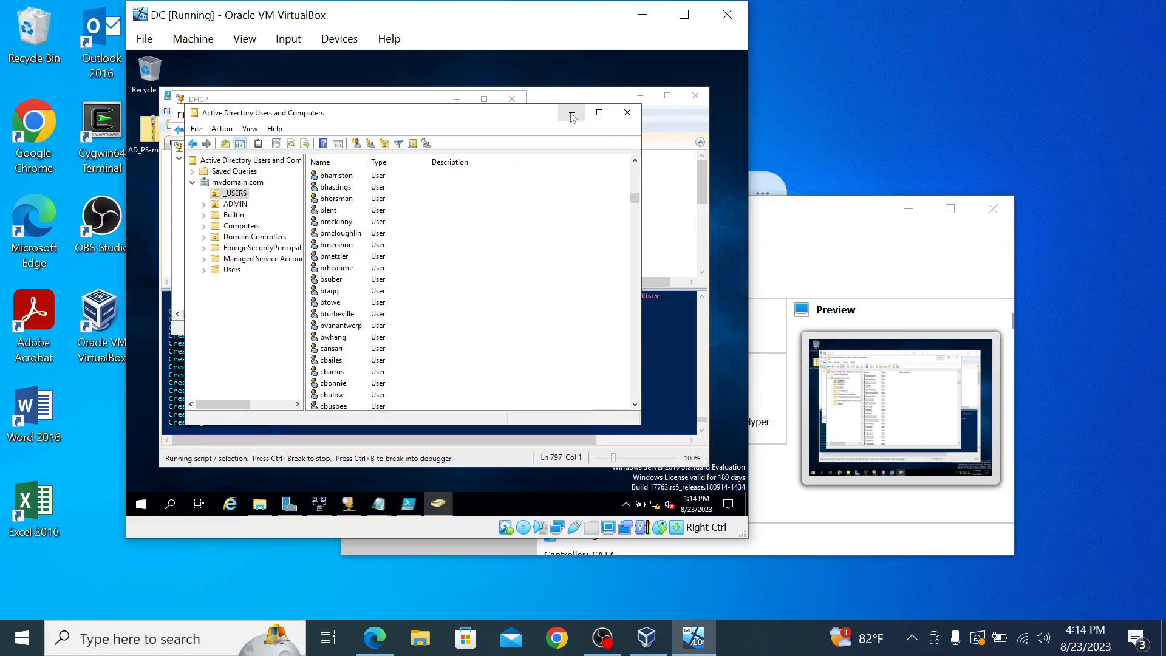
click(571, 114)
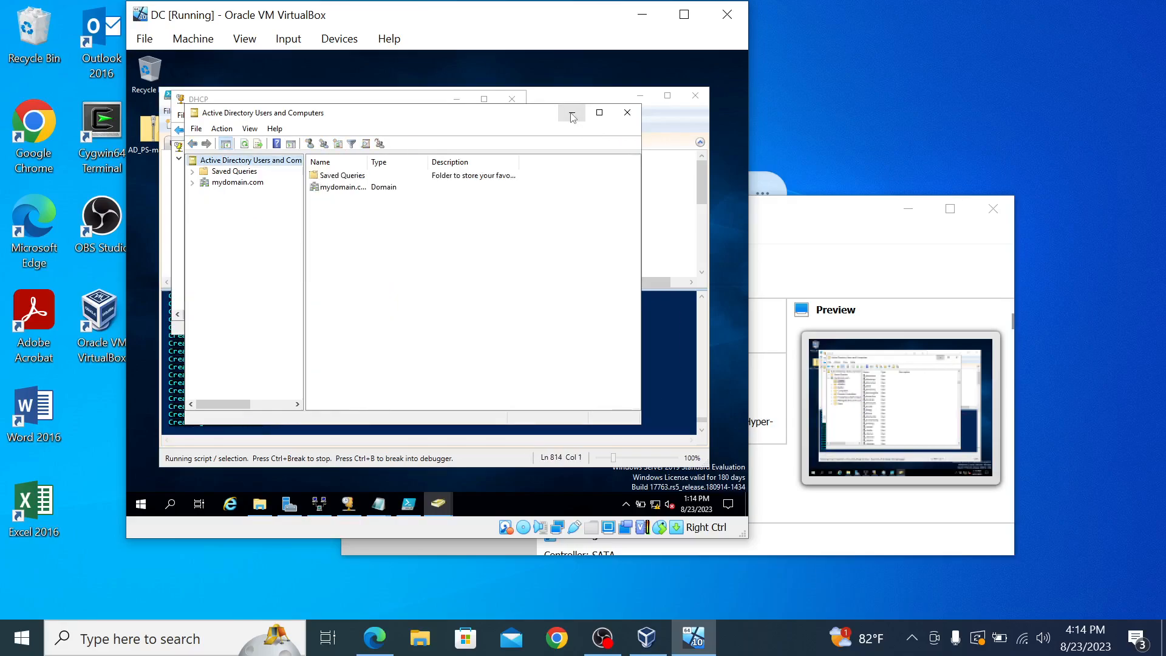
Step: Minimize the ADUC and DHCP consoles and review the completed script output in PowerShell ISE
click(571, 117)
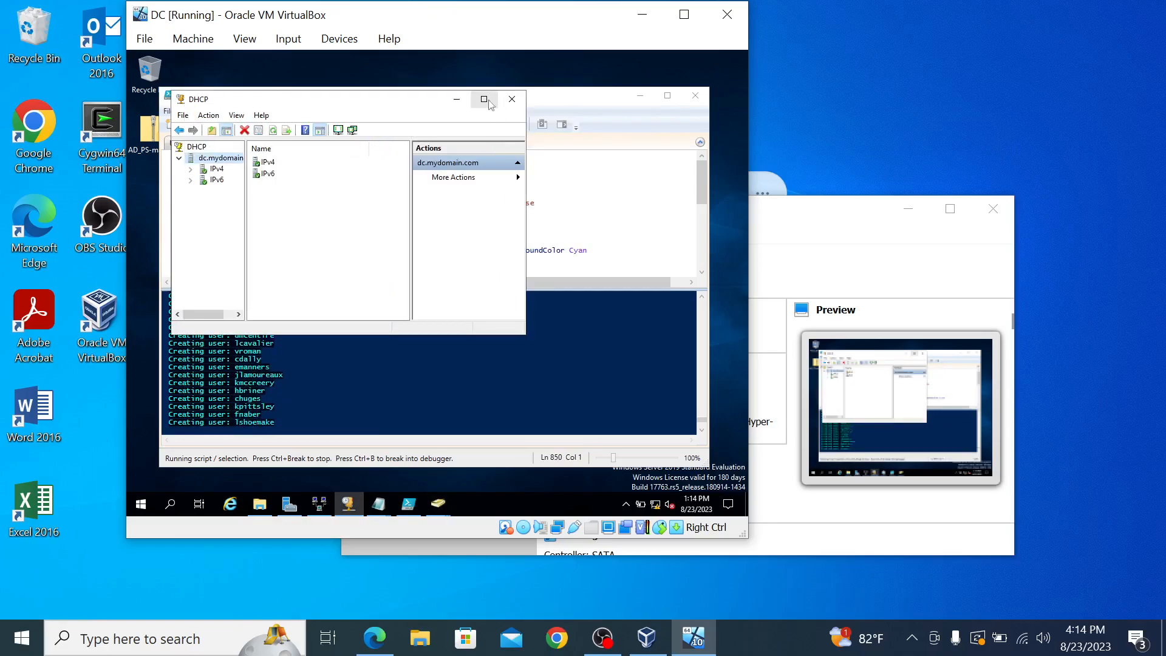
click(456, 98)
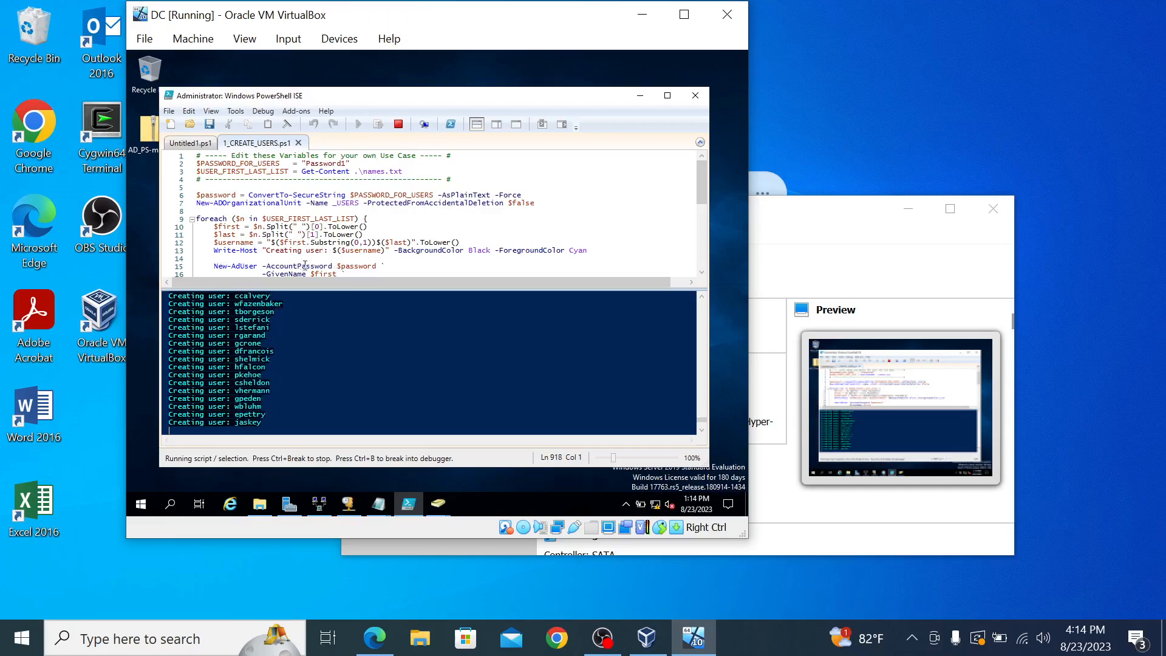
scroll(309, 267, down, 1)
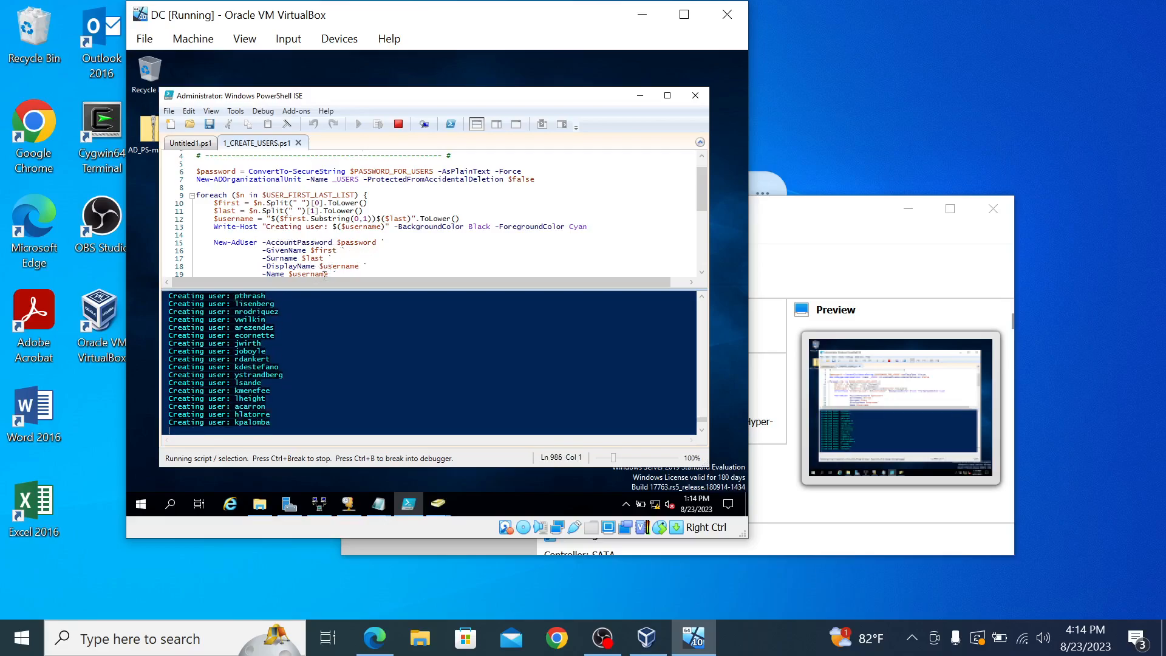
scroll(325, 268, down, 1)
scroll(324, 268, down, 2)
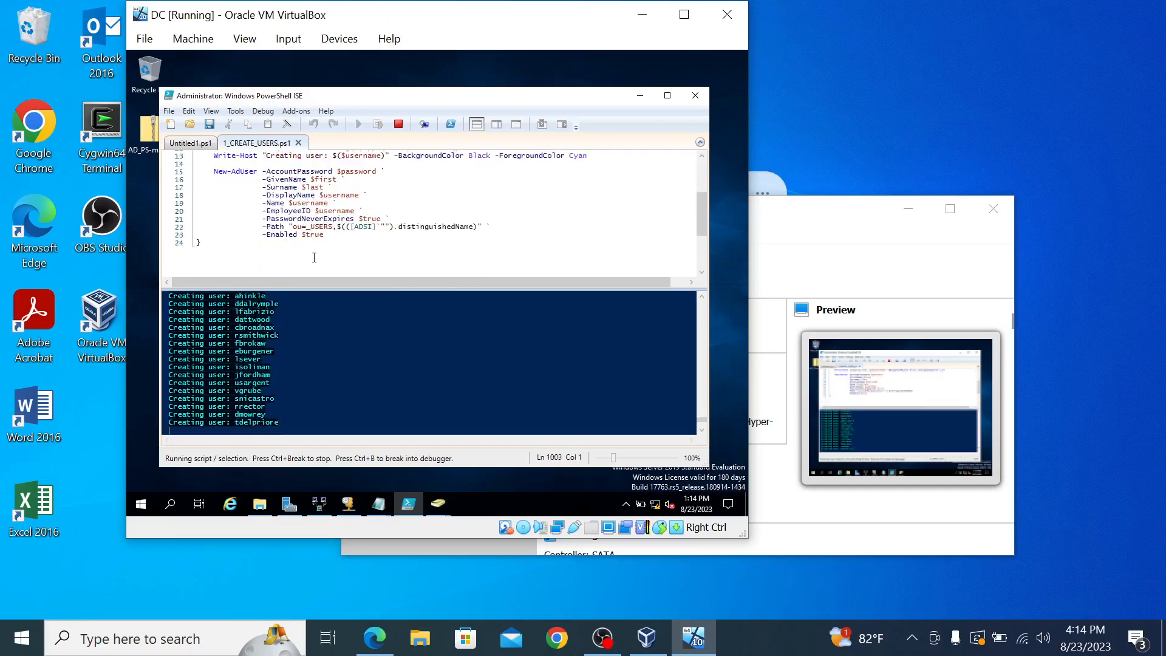
scroll(315, 262, up, 3)
scroll(315, 261, up, 1)
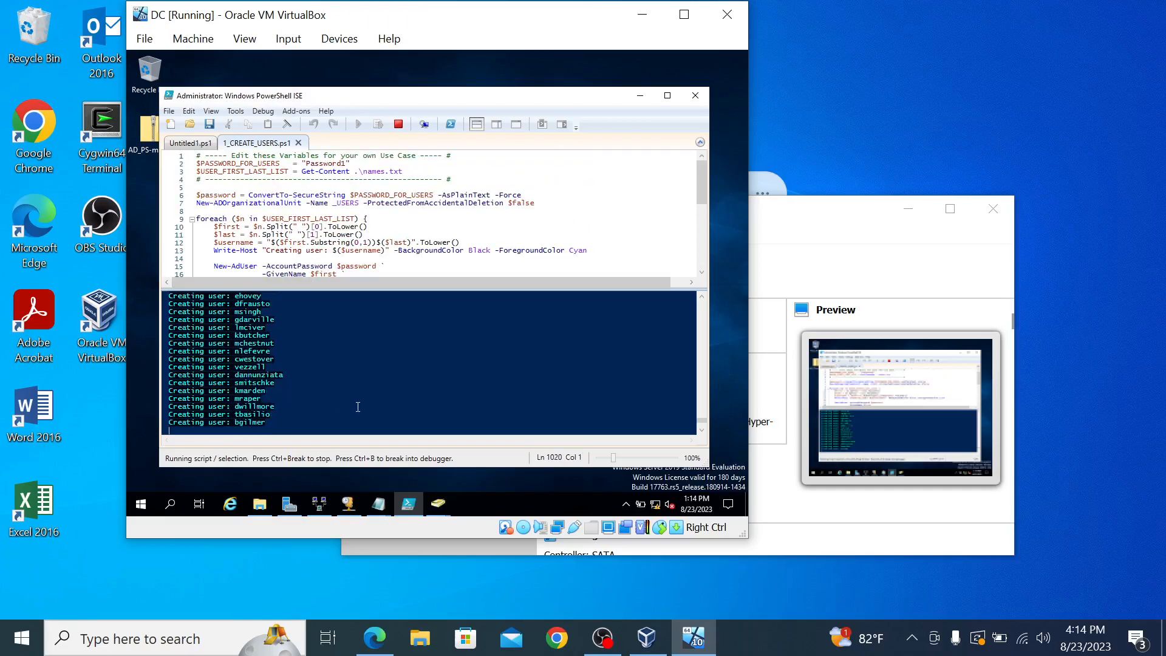
scroll(357, 407, up, 12)
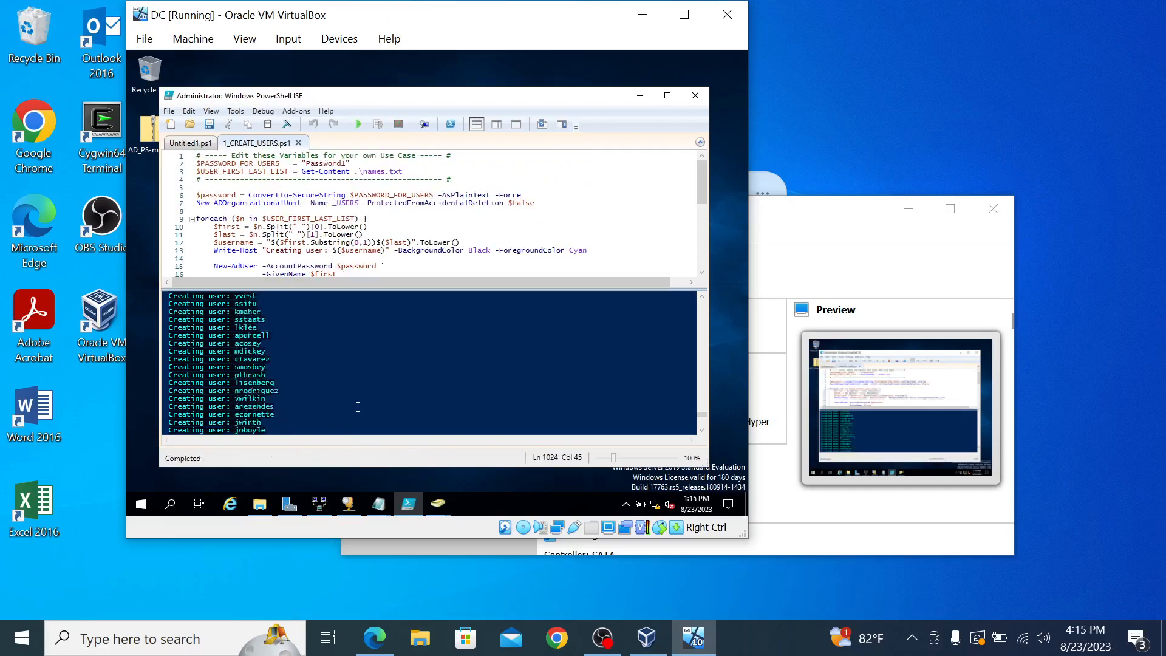
scroll(358, 407, up, 10)
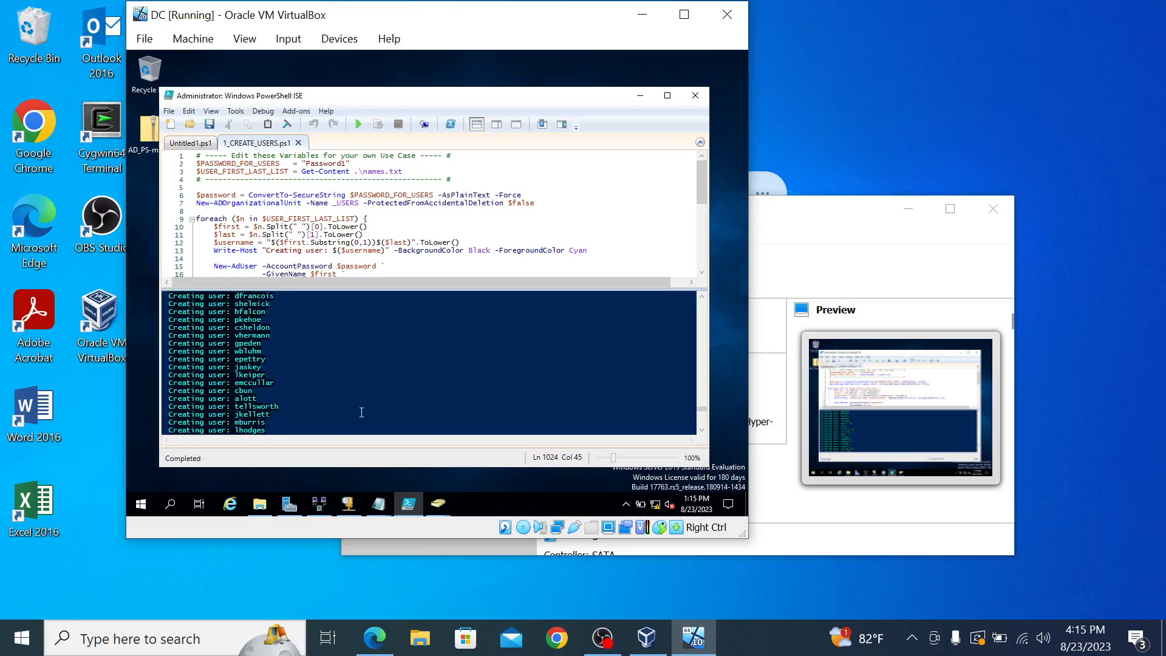
Step: Minimize PowerShell ISE and return to the YouTube home-lab tutorial in Edge
click(642, 97)
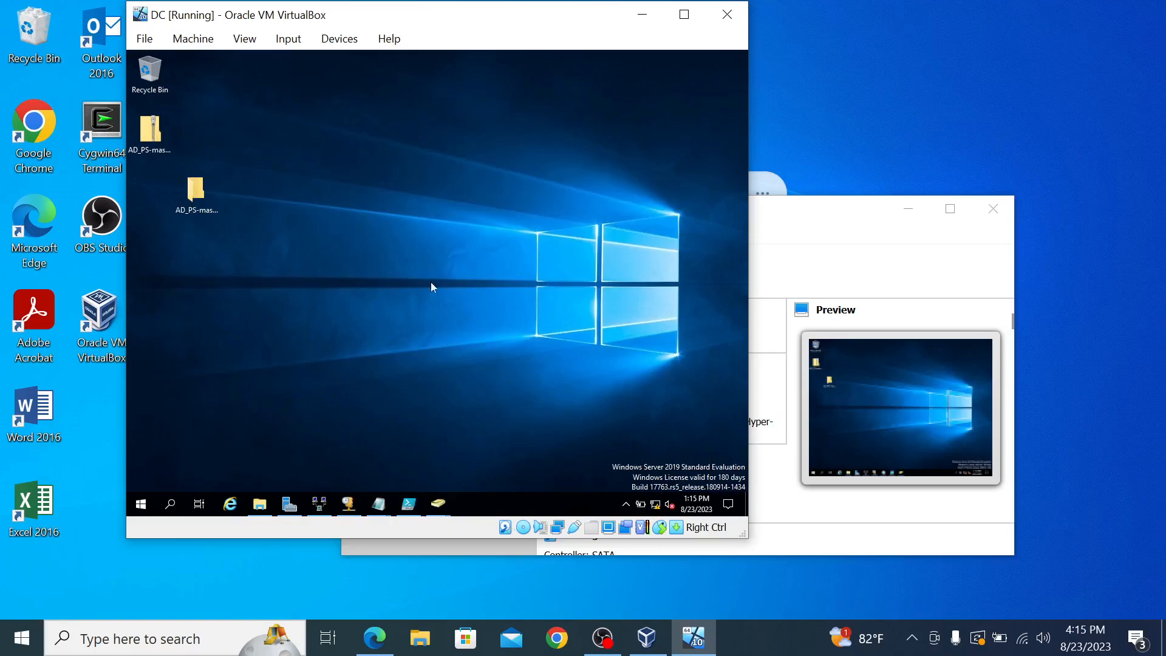
mouse_move(693, 638)
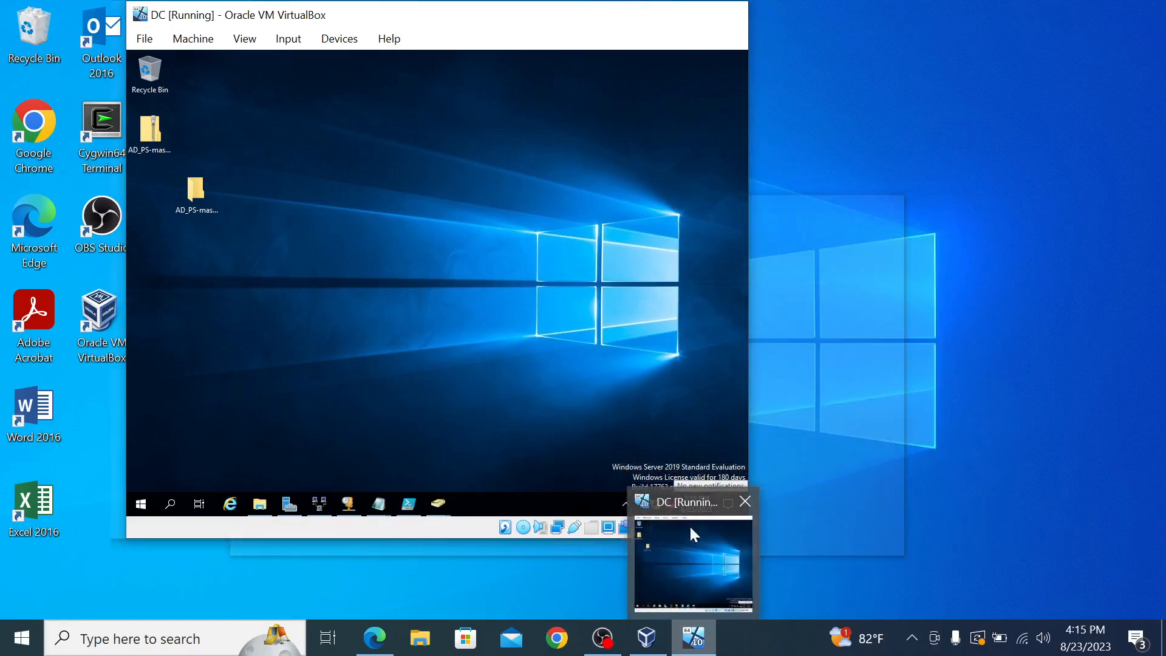
click(386, 646)
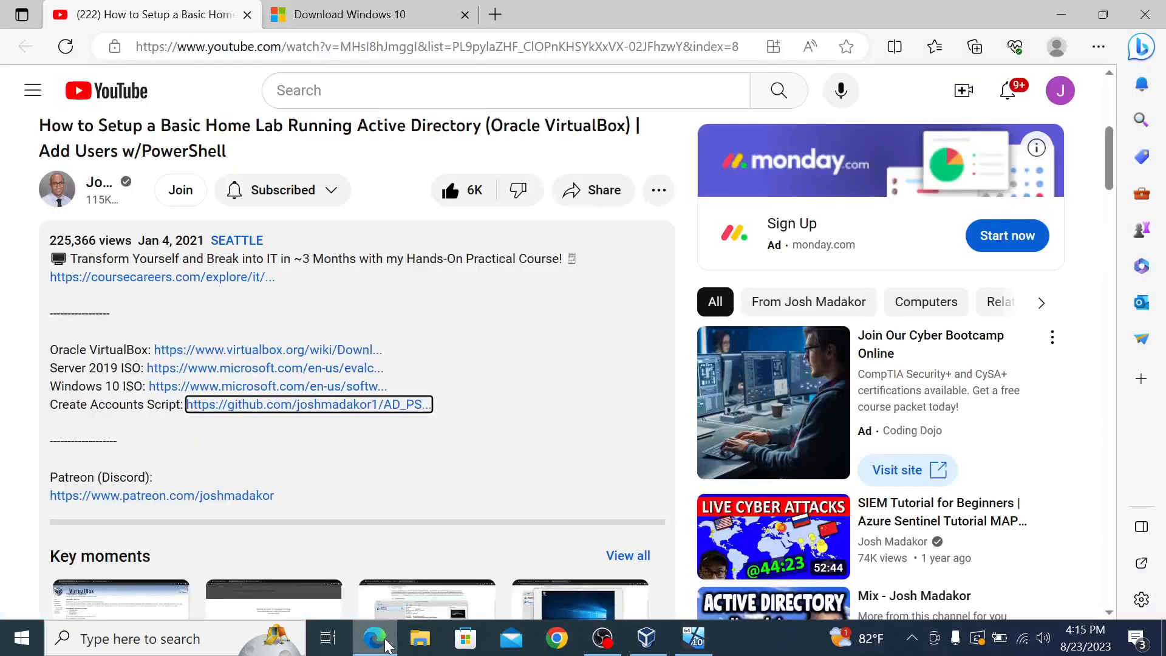
scroll(337, 283, down, 4)
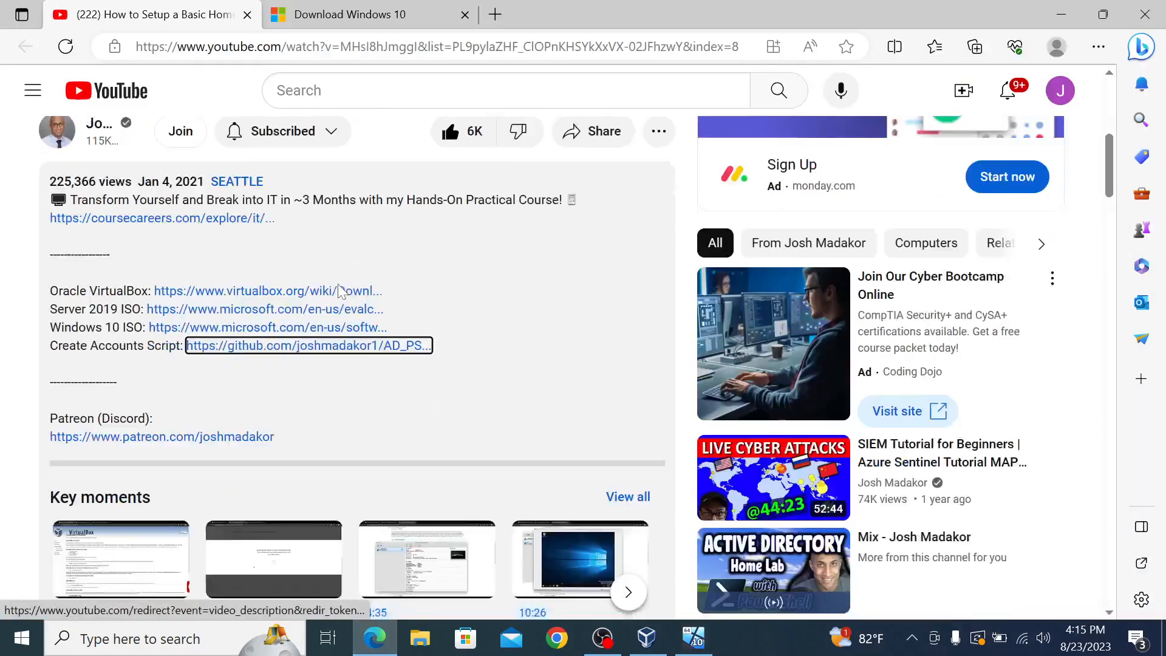
scroll(349, 298, up, 5)
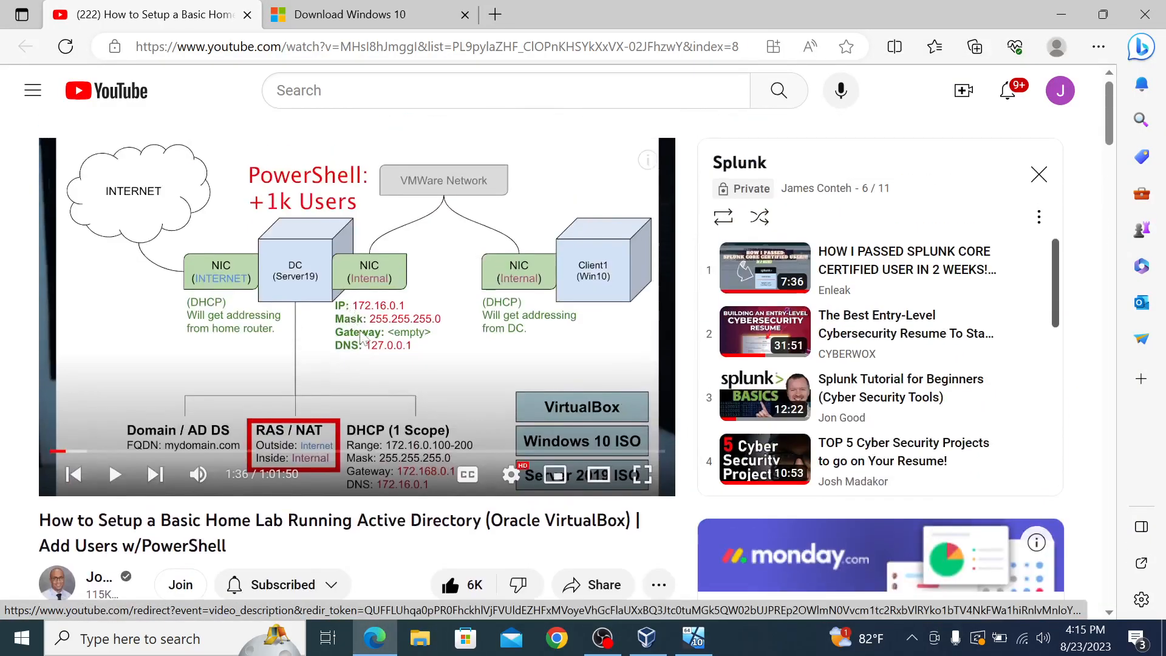